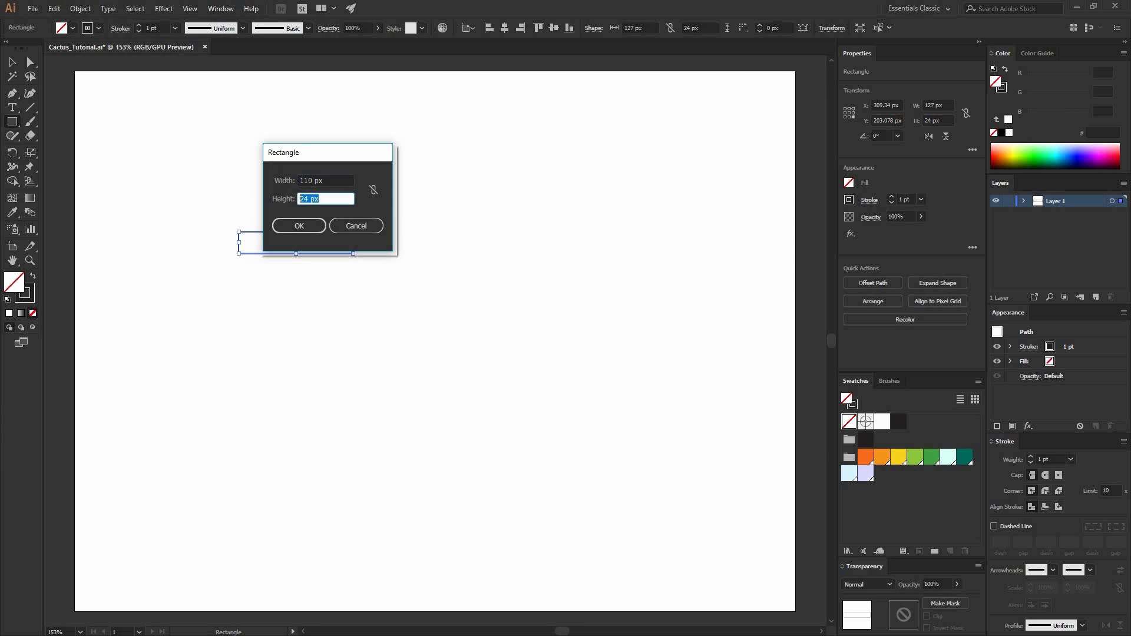
Finish creating a rectangle 110 px wide and 76 px high below the wide rectangle
text(76)
key(Return)
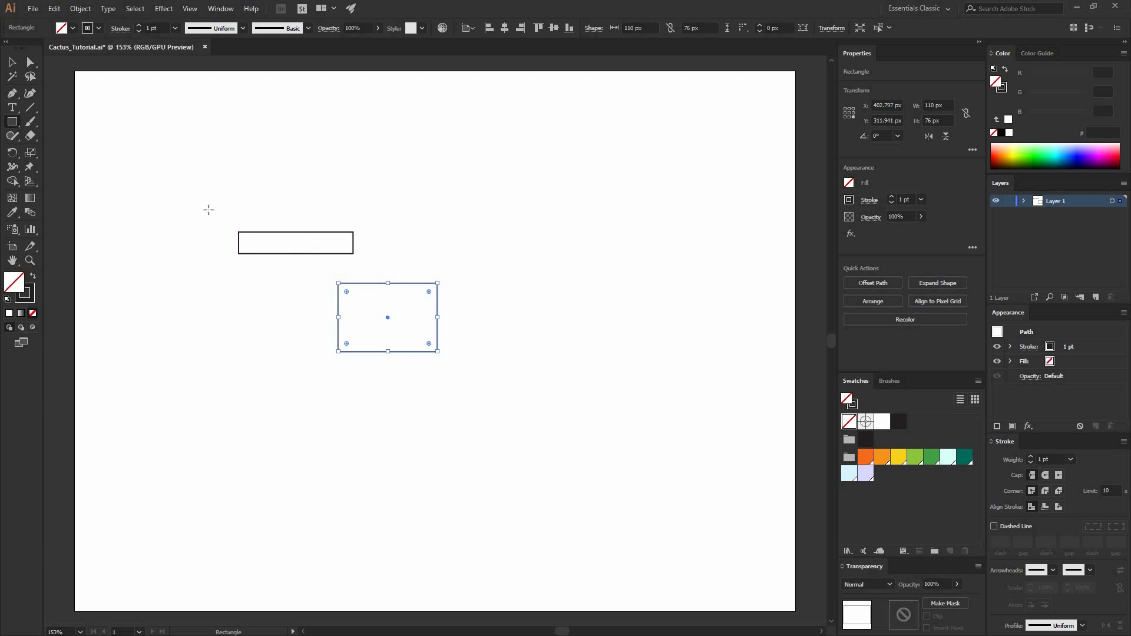
click(12, 63)
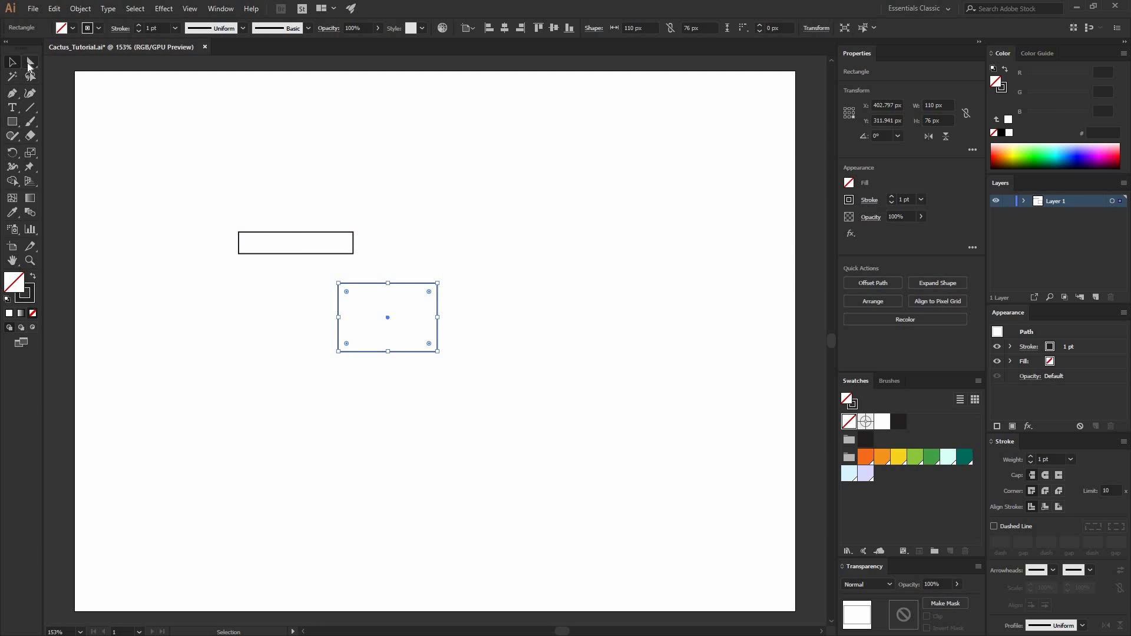
Taper the 110 × 76 px rectangle into a pot shape by moving each bottom corner 20 px inward
click(28, 64)
mouse_move(352, 365)
mouse_down()
mouse_move(313, 336)
mouse_move(340, 351)
mouse_up()
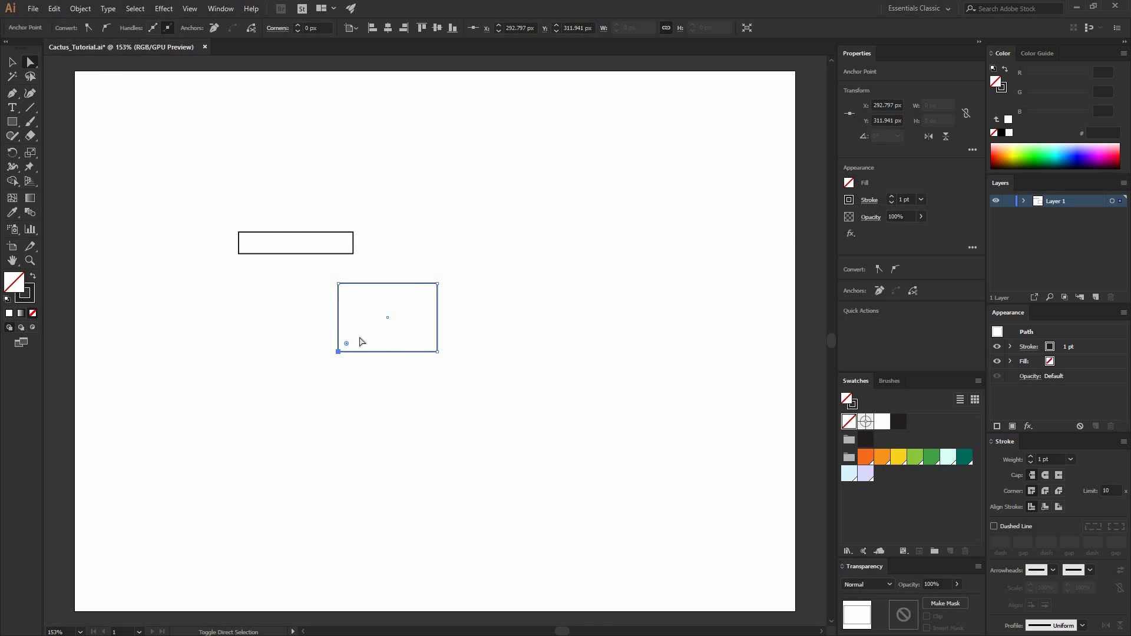
key(shift+Right)
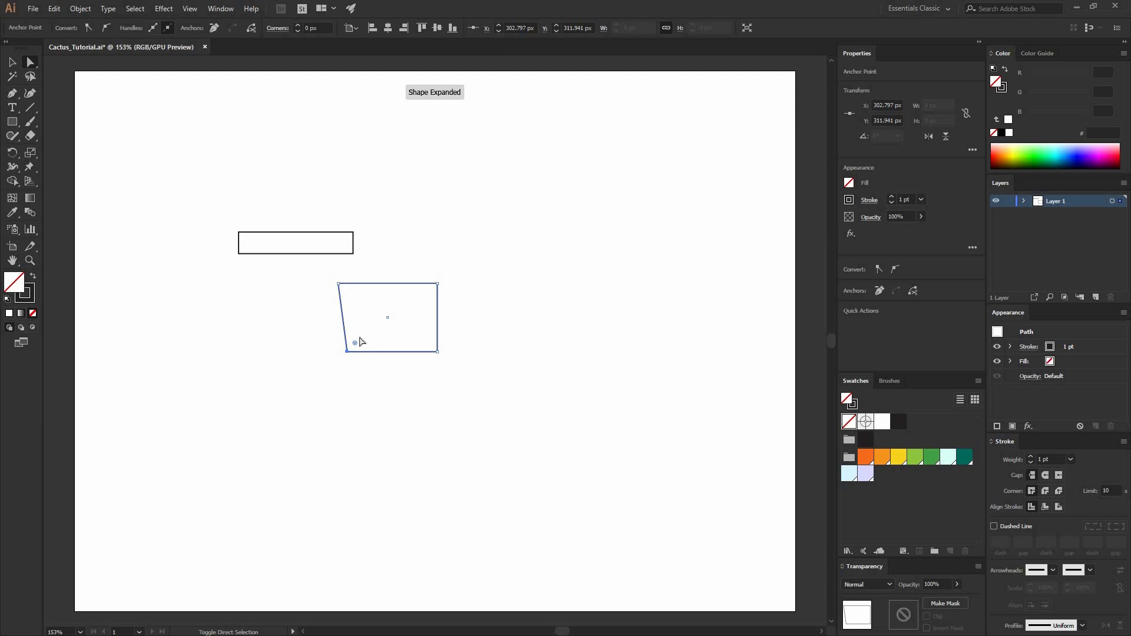
key(shift+Right)
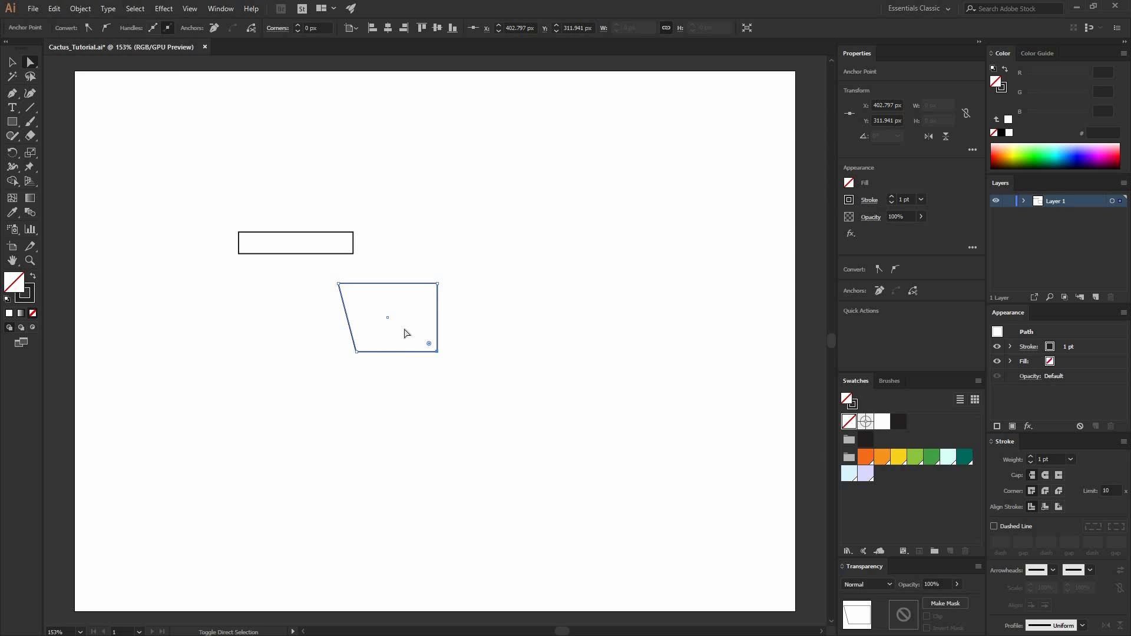
key(shift+Left)
key(shift+Left)
click(12, 64)
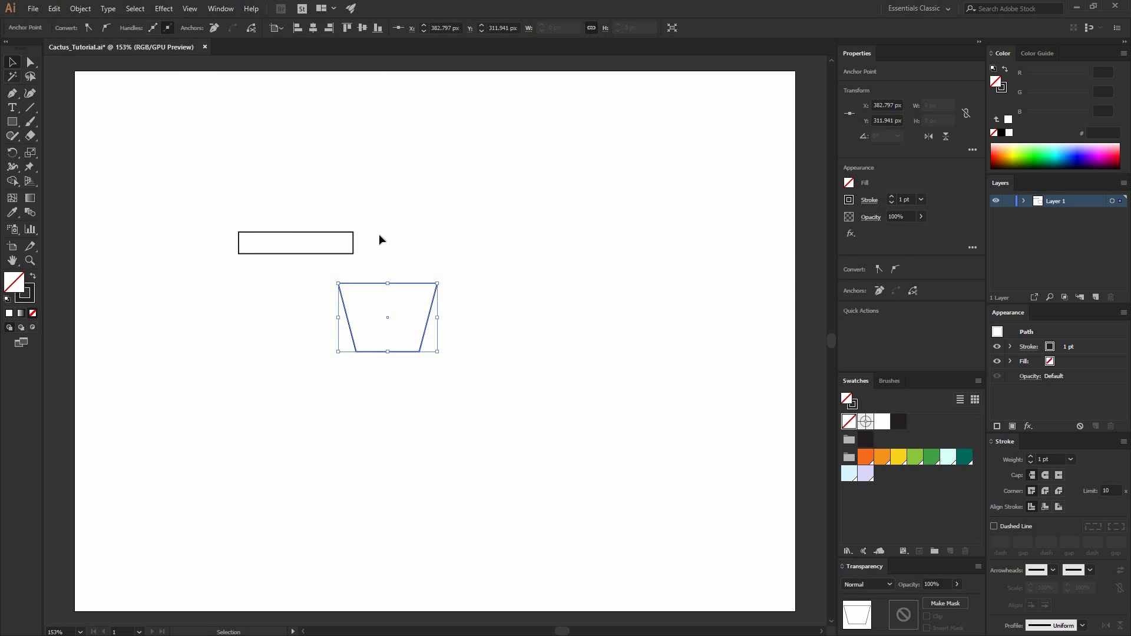
Fully round all corners of the wide, thin rectangle to a 12 px radius to form the pot rim
drag(365, 265, 225, 200)
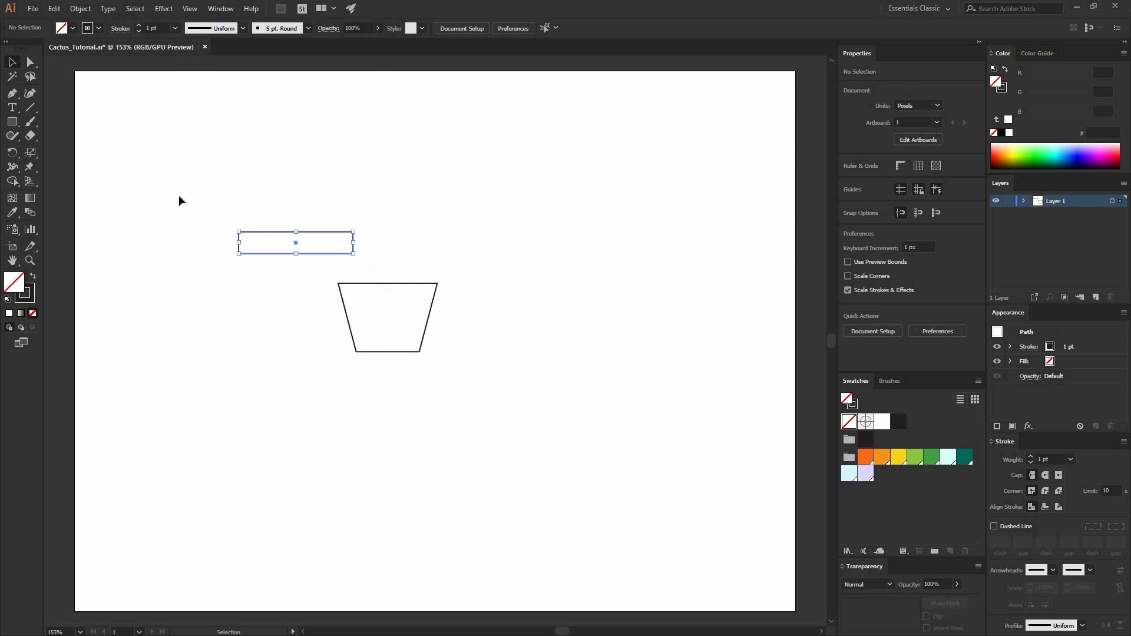
click(30, 62)
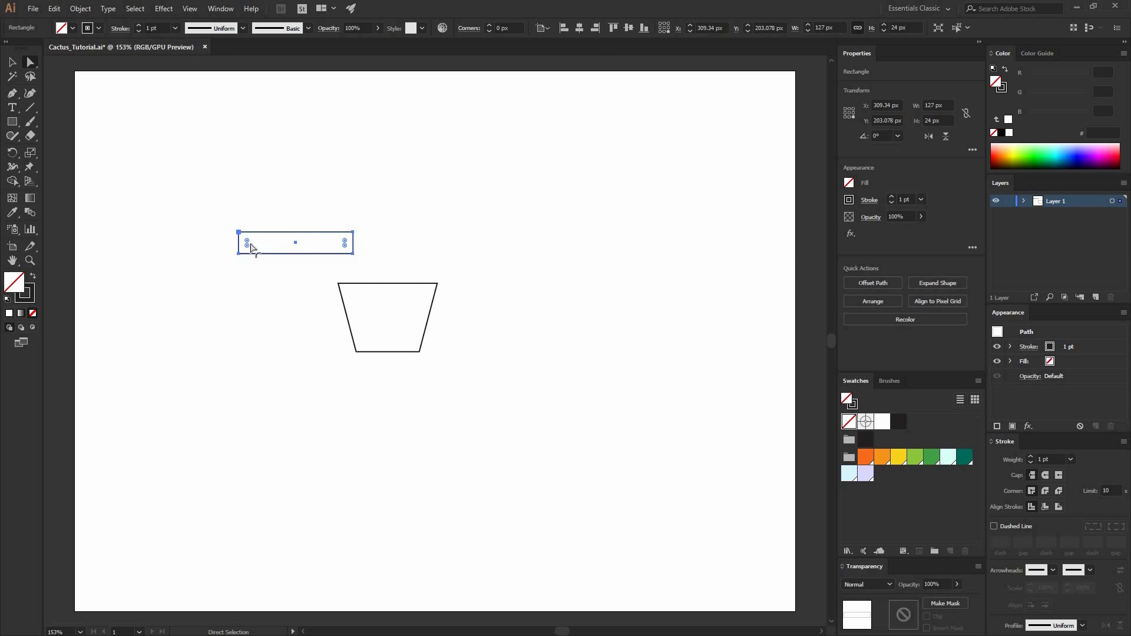
drag(245, 242, 362, 216)
click(12, 62)
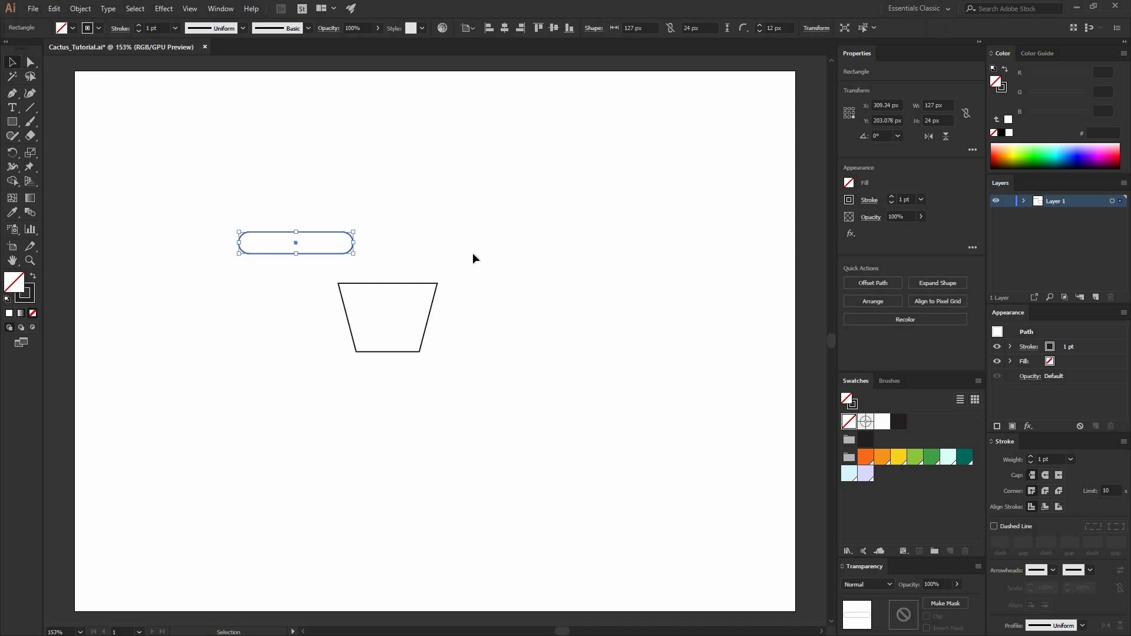
Centre the tapered pot horizontally on the rounded rim, using the rim as the key object
click(462, 341)
drag(153, 175, 338, 336)
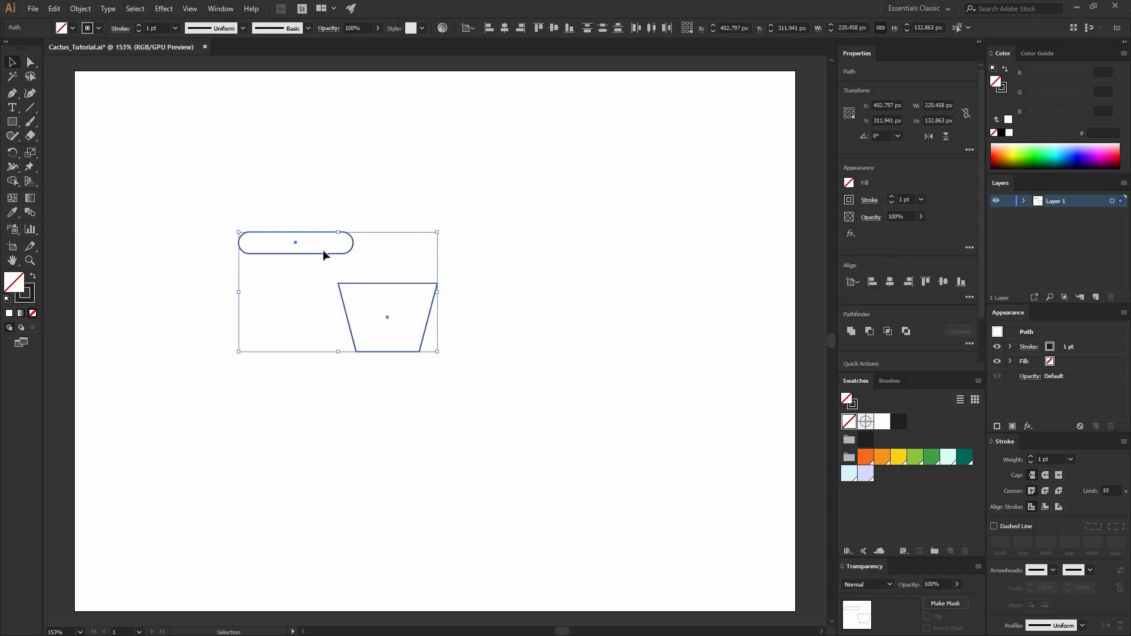
click(249, 252)
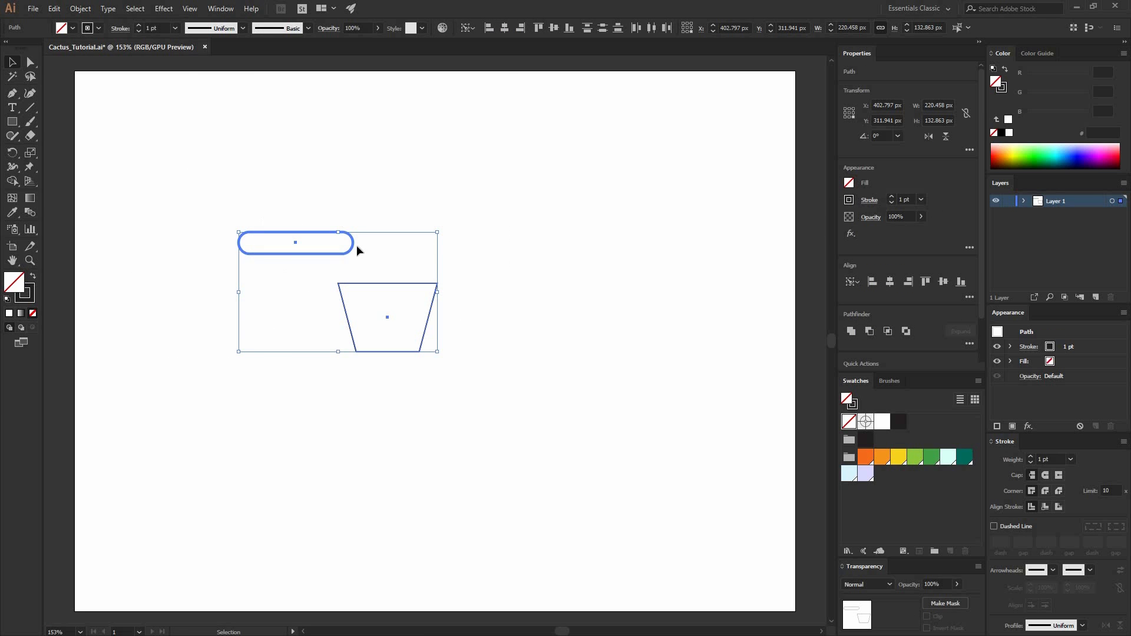
click(506, 28)
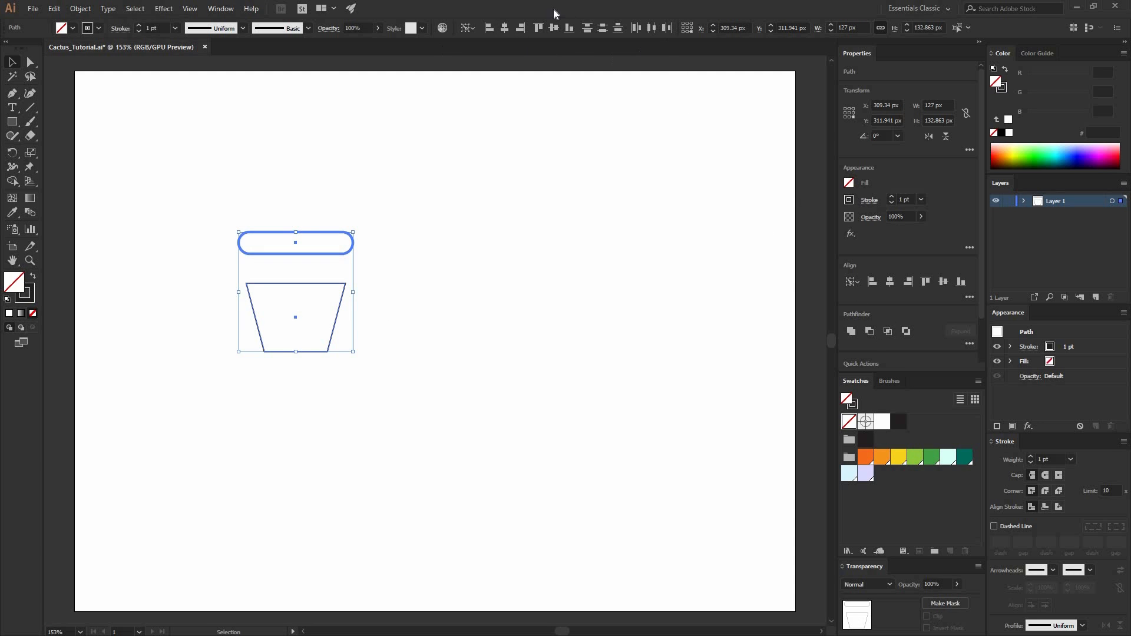
Distribute the rim and pot vertically with 0 px spacing so the pot meets the rim
click(221, 9)
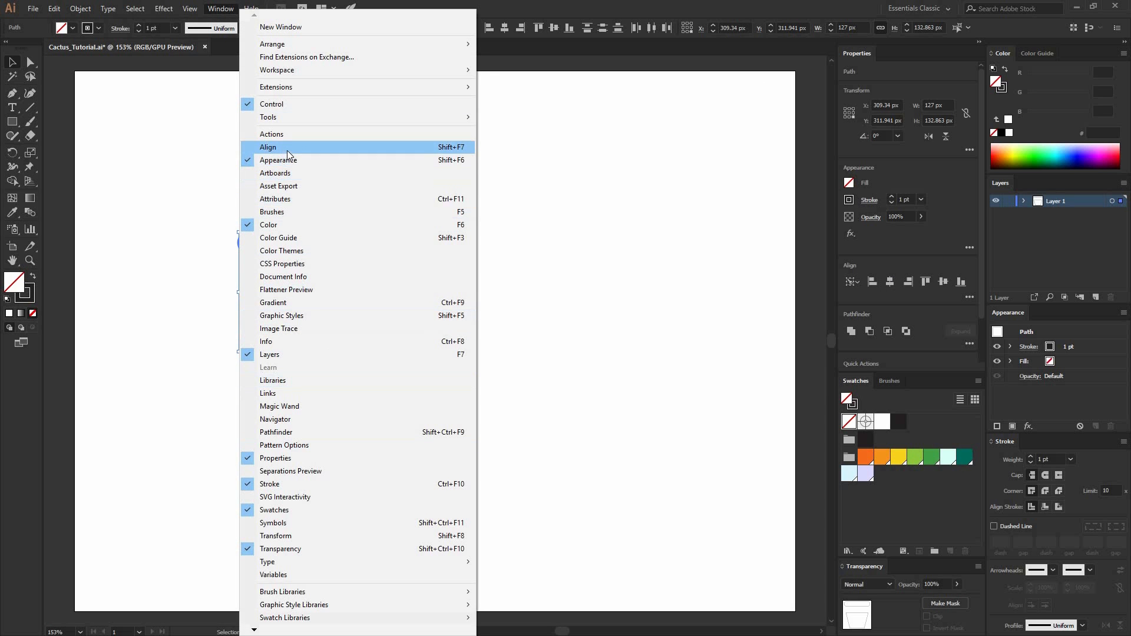
click(287, 150)
drag(298, 189, 583, 156)
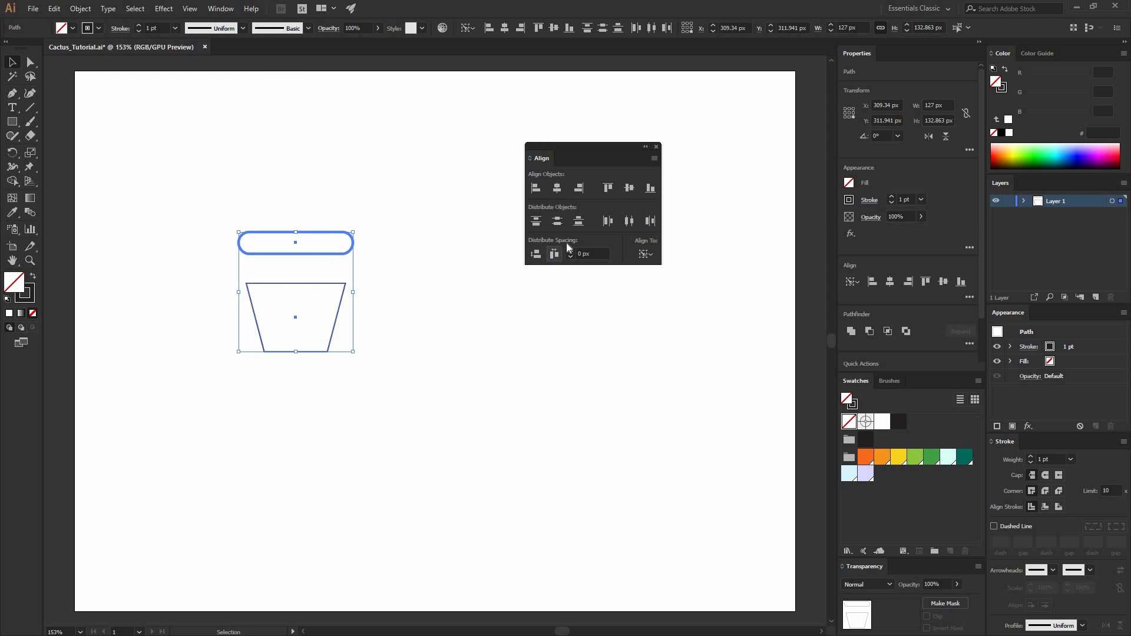
click(549, 255)
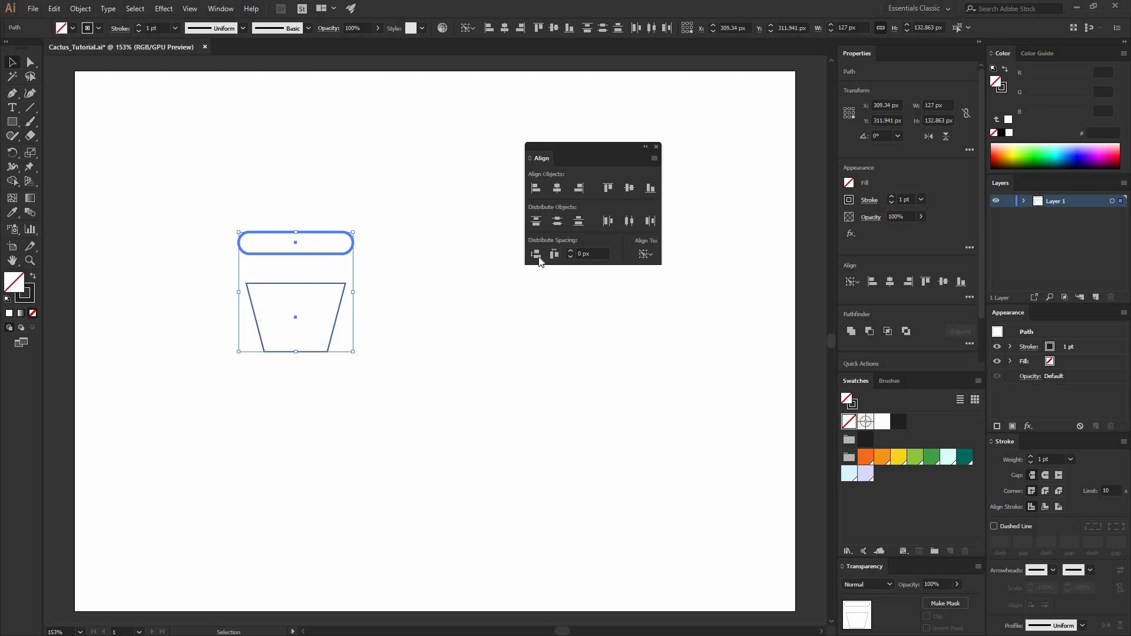
click(203, 236)
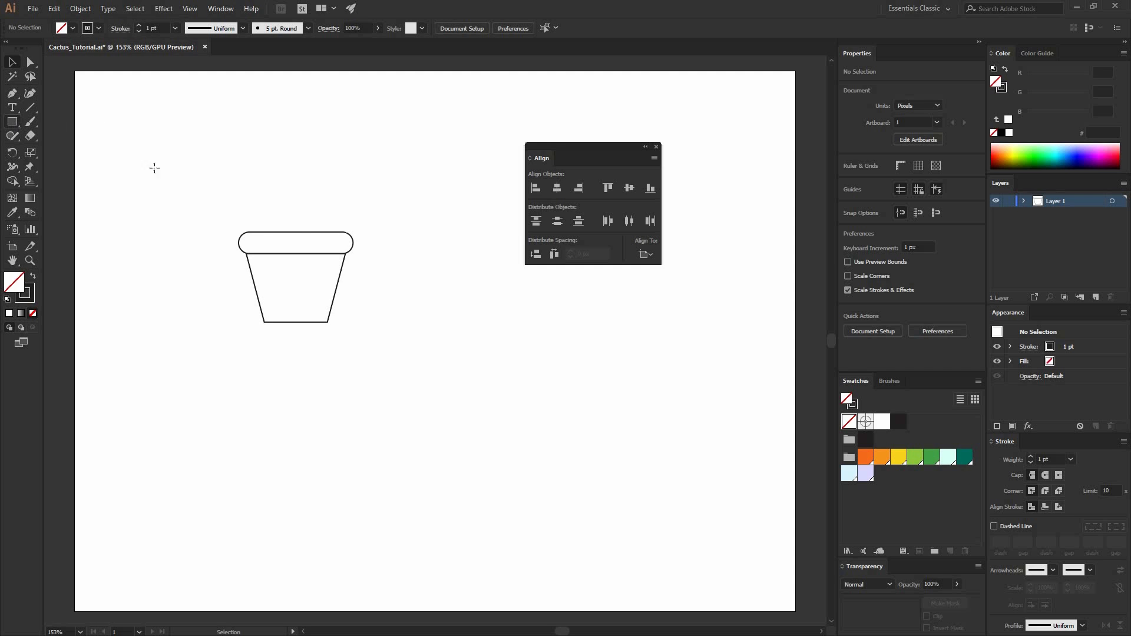
Create a tall rectangle 65 px wide and 364 px high, starting above the pot rim
click(296, 206)
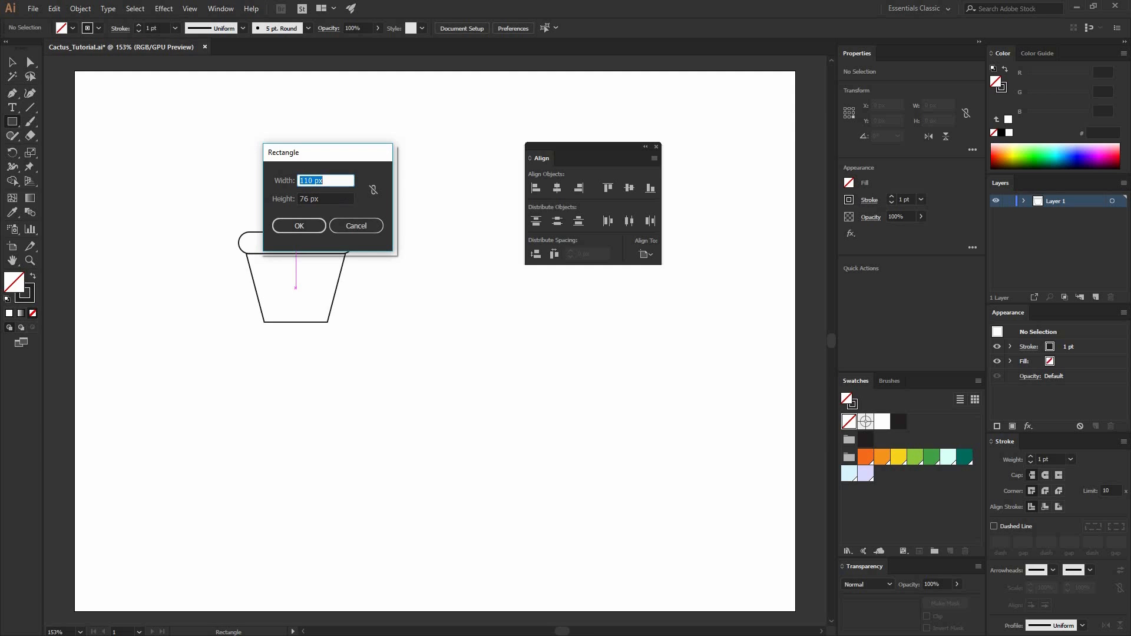
text(65)
key(Tab)
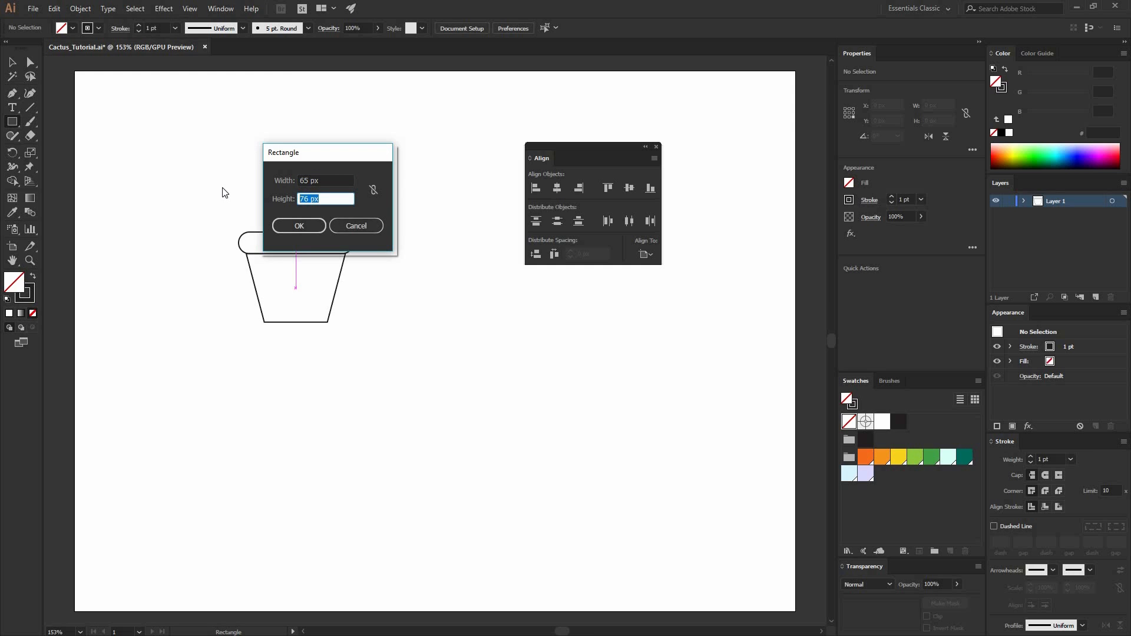
text(364)
key(Return)
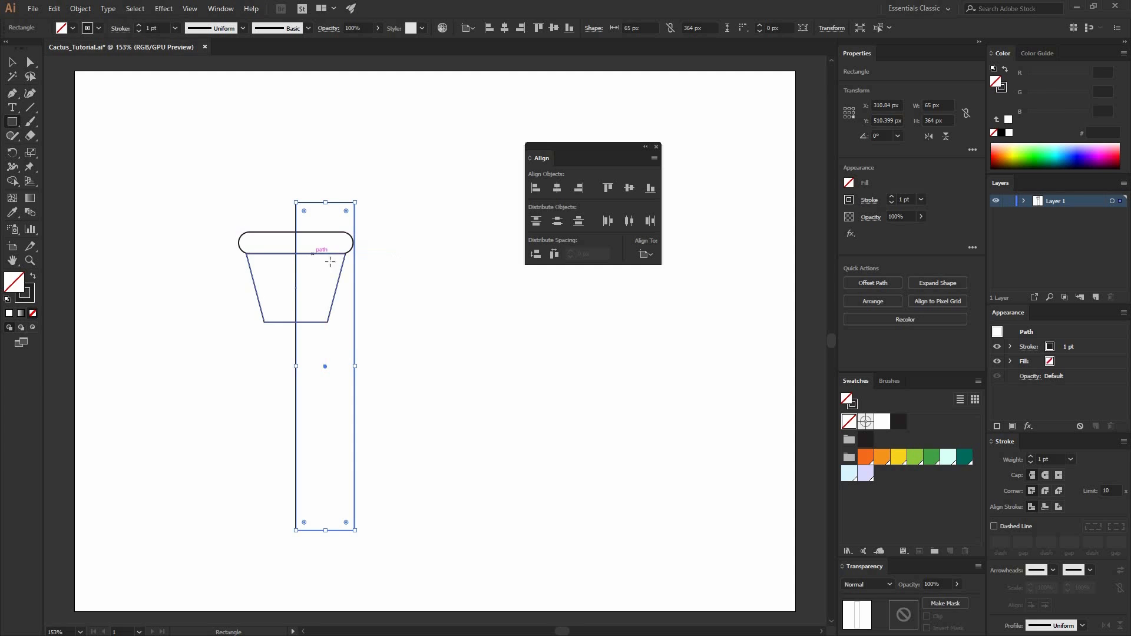
Create a rectangle 65 px wide and 110 px high beside the tall rectangle
click(437, 271)
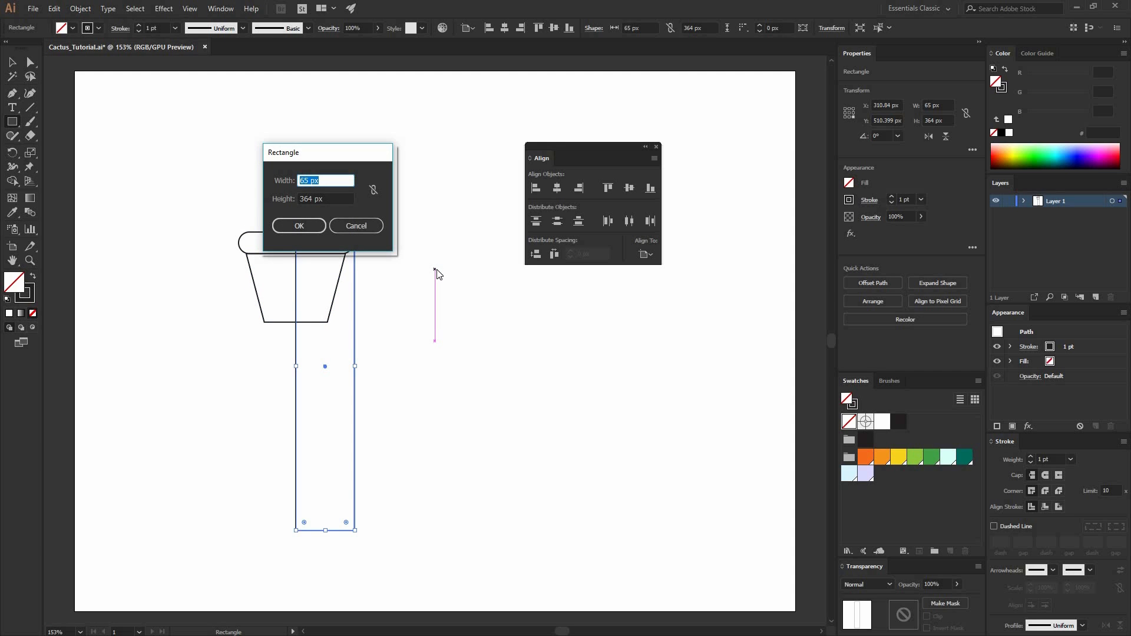
key(Tab)
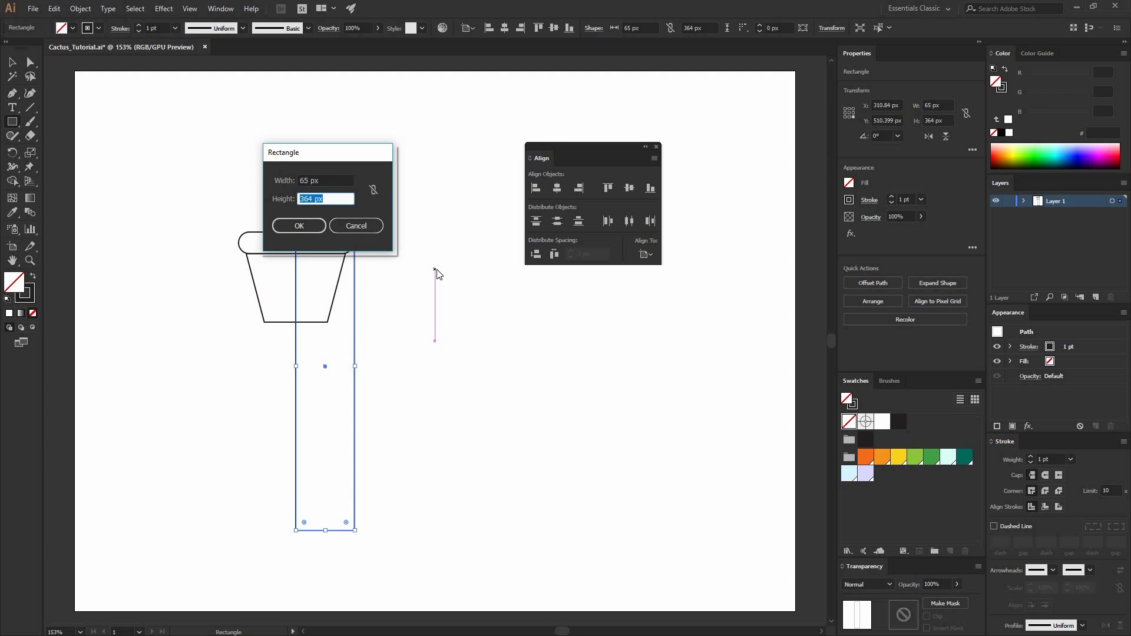
text(110)
key(Return)
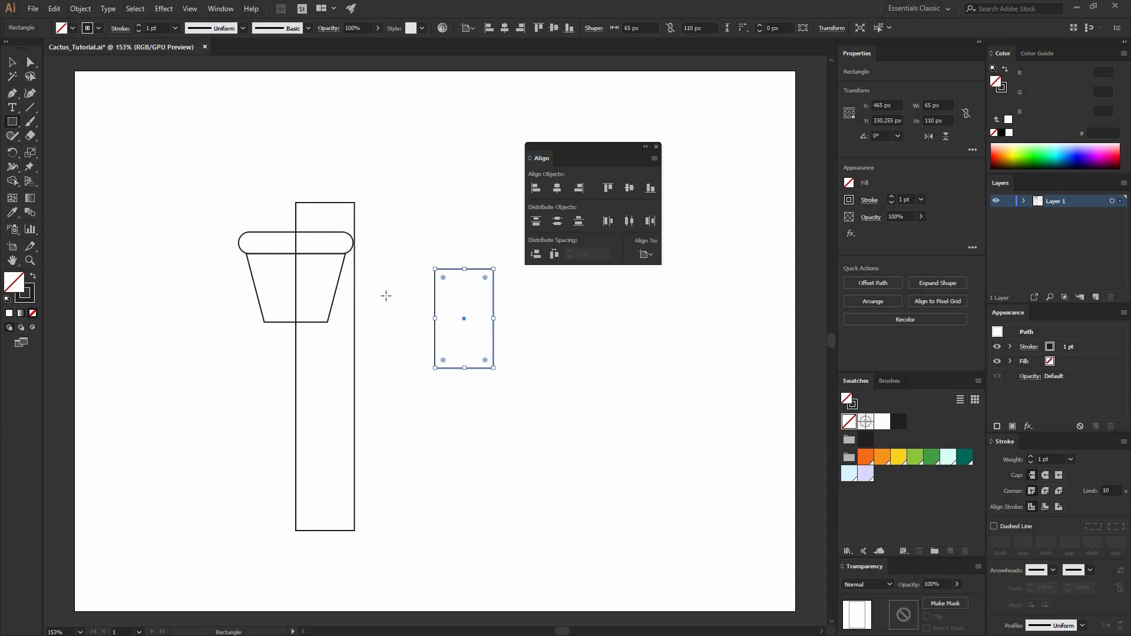
Create a rectangle 40 px wide and 85 px high between the tall rectangle and the 65 × 110 px one
click(405, 280)
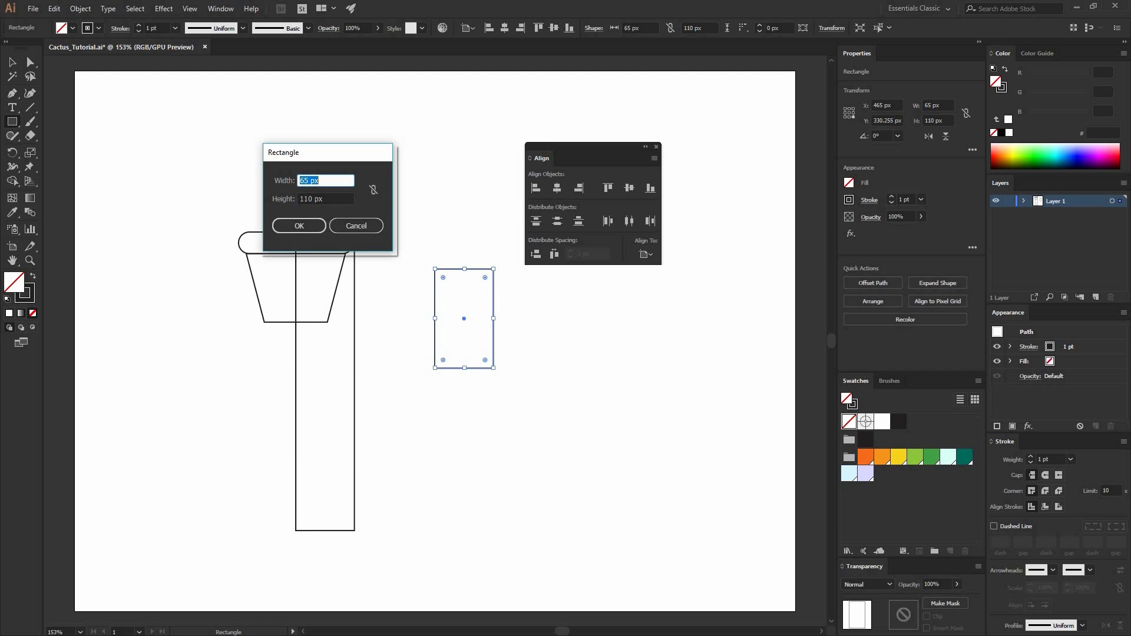
text(40)
key(Tab)
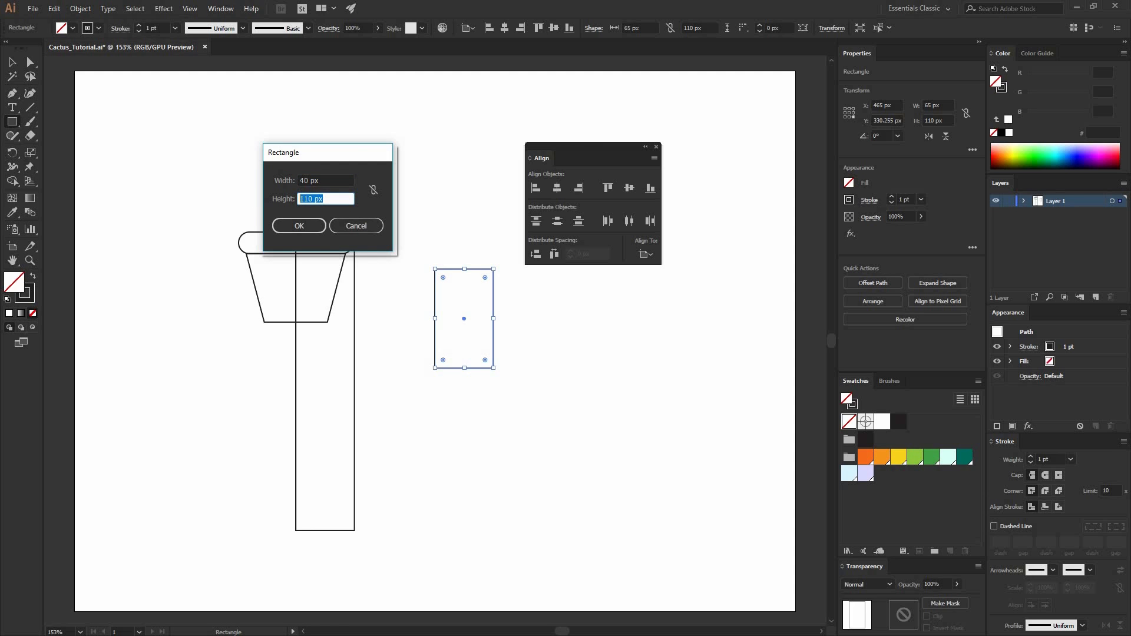
text(85)
key(Return)
key(v)
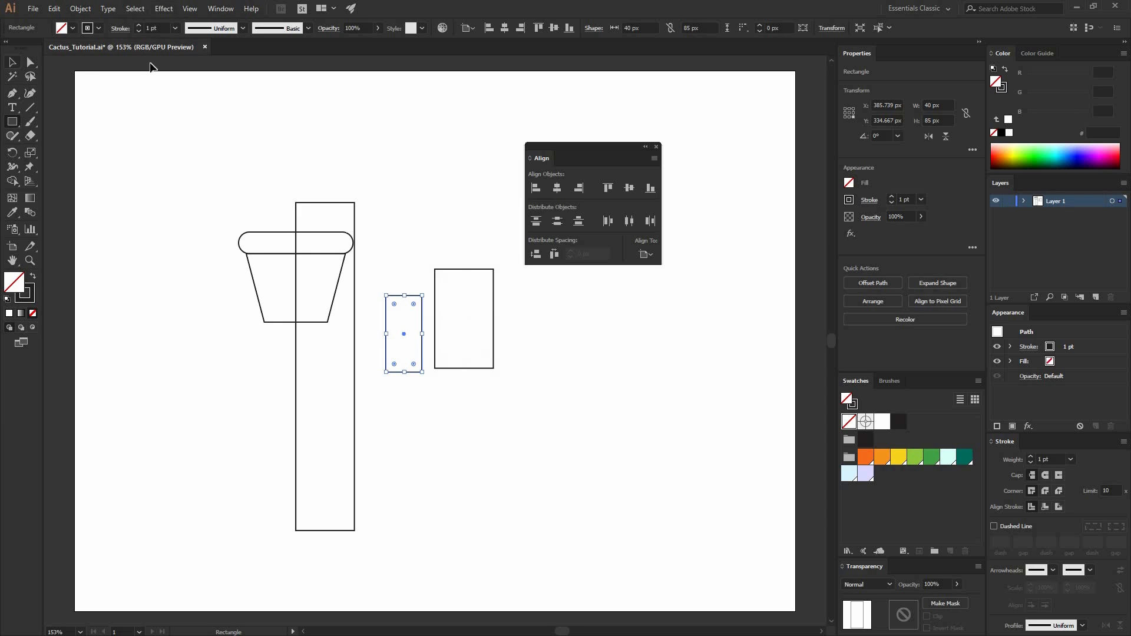
Move the 65 × 110 px rectangle closer to the tall one and rotate the 40 × 85 px rectangle to horizontal
key(v)
click(424, 291)
drag(436, 298, 385, 272)
click(422, 299)
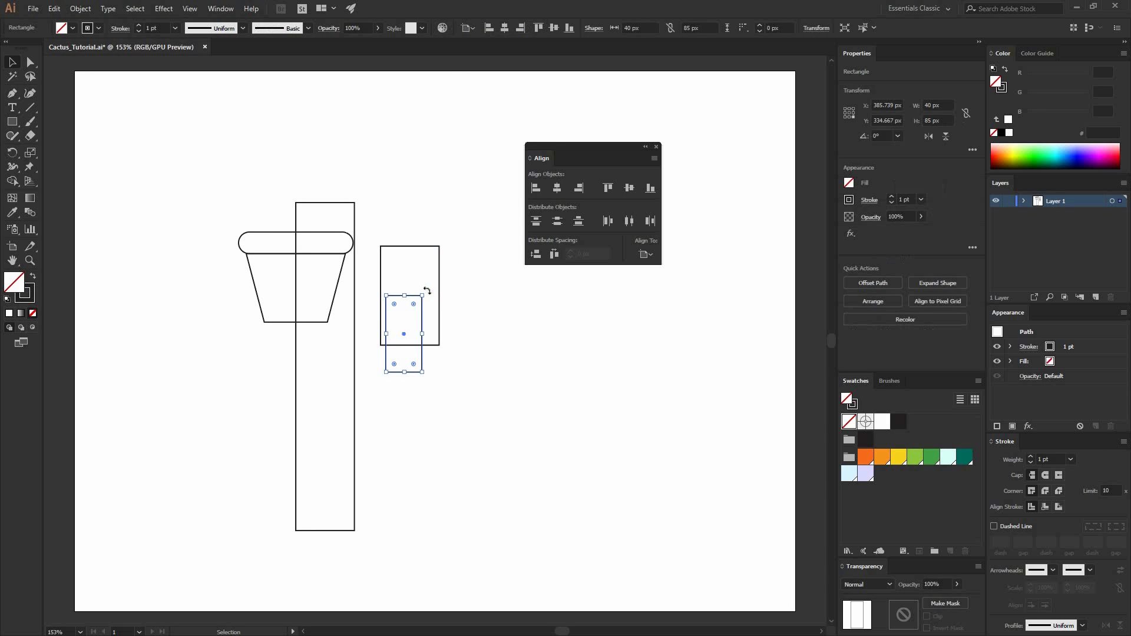
drag(488, 342, 546, 355)
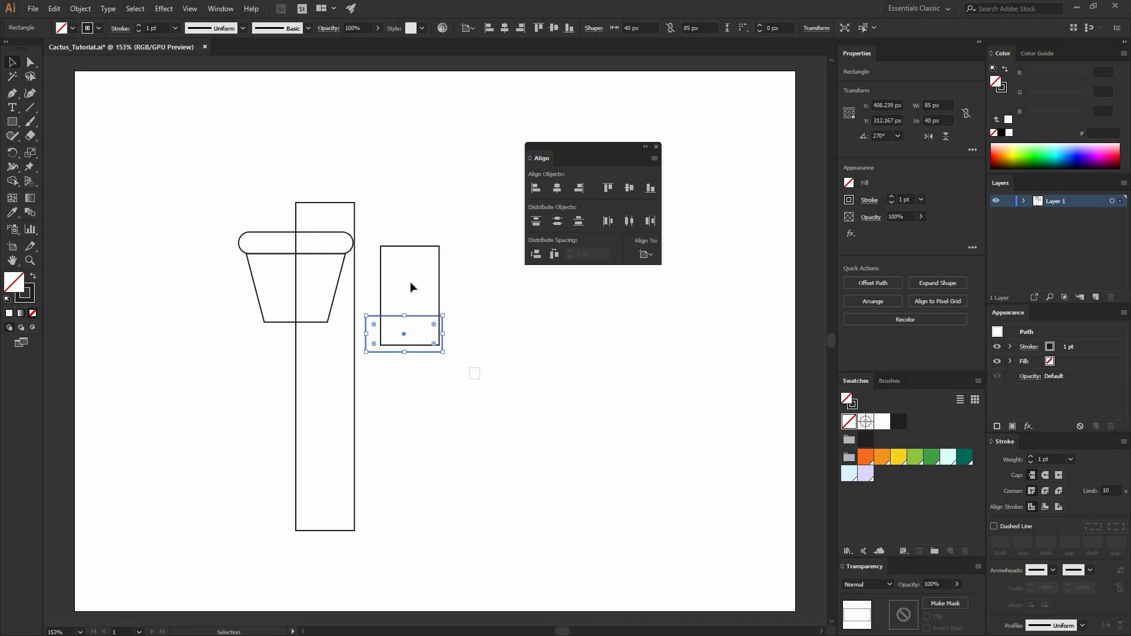
Align the horizontal rectangle to the right and bottom edges of the 65 × 110 px rectangle, using the latter as key object
drag(480, 379, 440, 290)
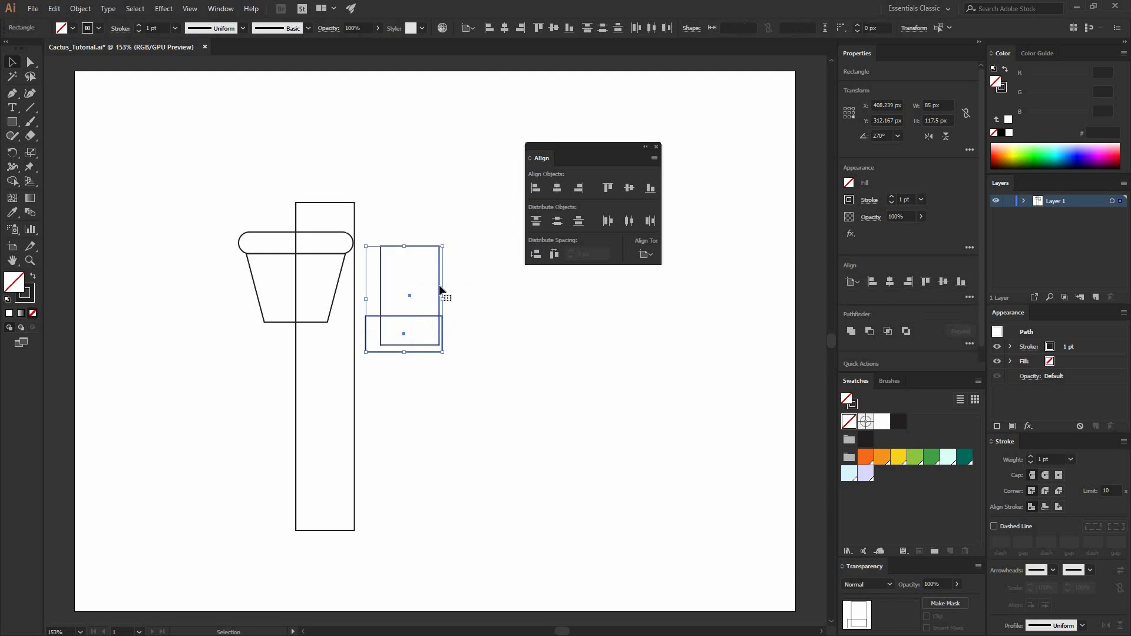
click(409, 293)
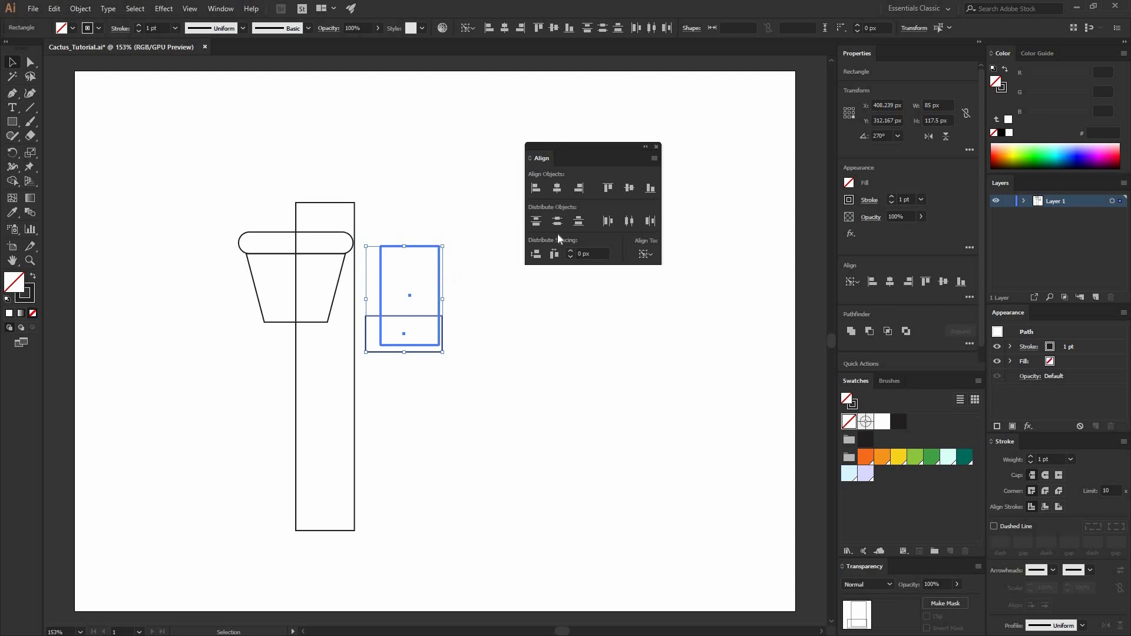
click(582, 185)
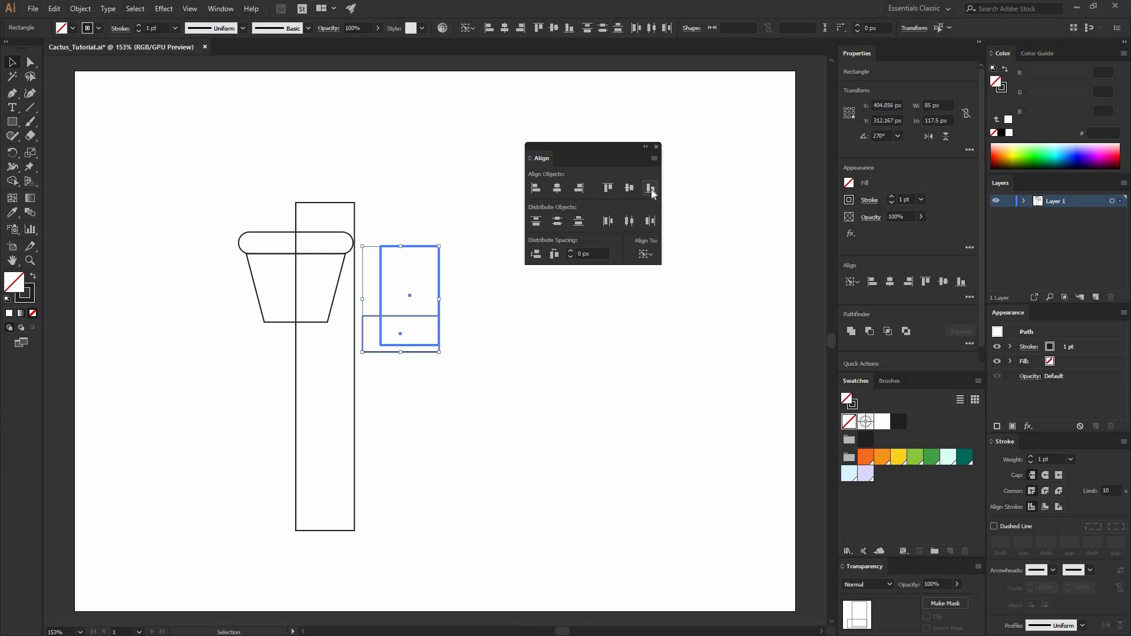
click(651, 188)
click(463, 352)
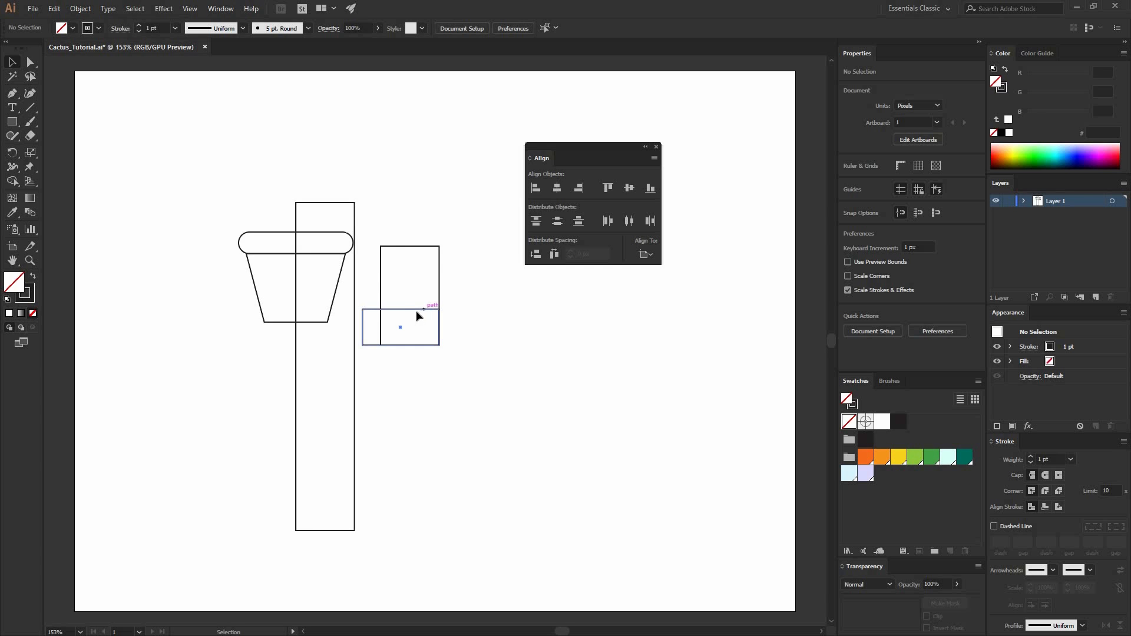
Shift the horizontal rectangle left to overlap the tall rectangle, and move the 65 × 110 px rectangle slightly left
drag(416, 310, 385, 307)
click(445, 284)
drag(438, 287, 432, 285)
click(458, 317)
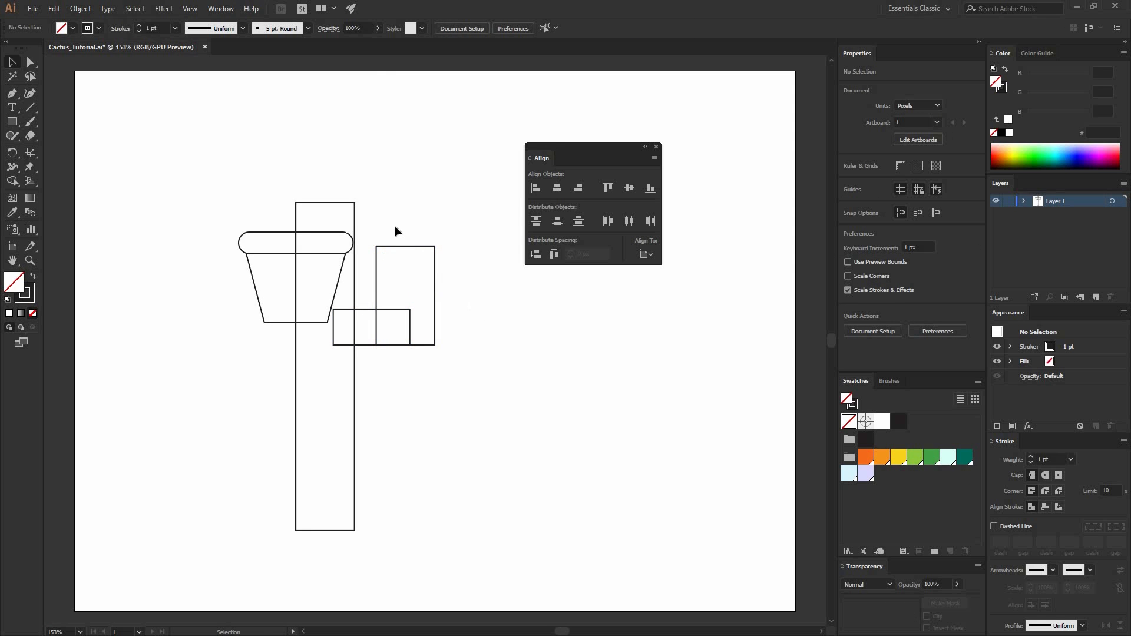
Fully round the two top corners of the 65 × 110 px rectangle into a dome
key(a)
click(435, 263)
drag(426, 254, 408, 298)
Round the two top corners of the tall rectangle to a 32.5 px radius, forming a domed top
click(344, 210)
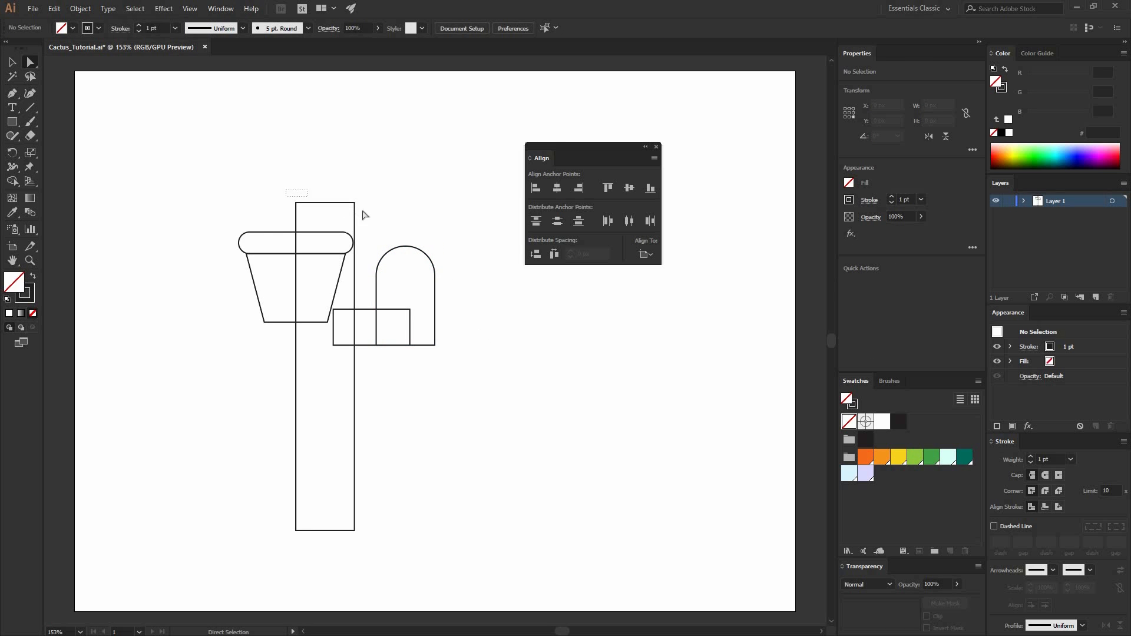
drag(361, 210, 286, 190)
drag(346, 210, 384, 323)
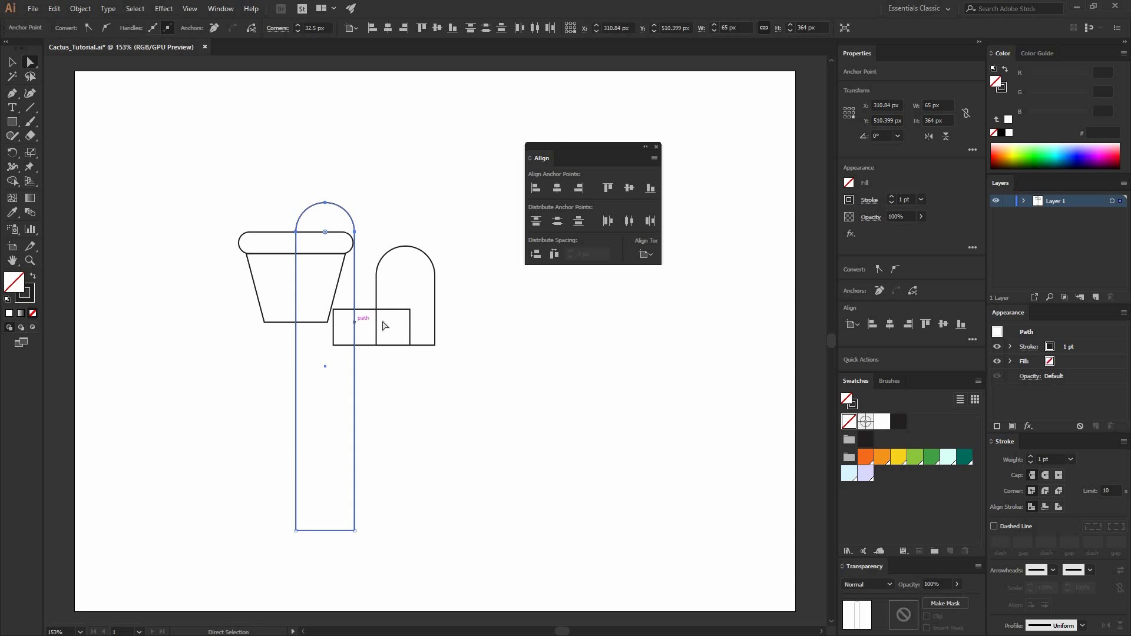
key(v)
click(447, 340)
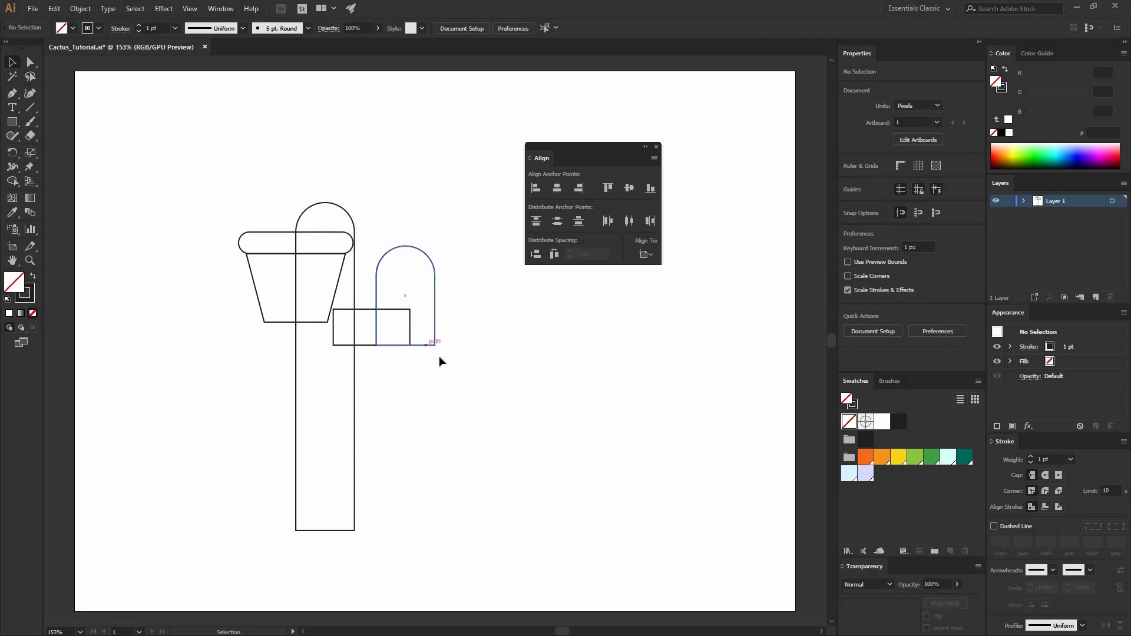
Unite the domed rectangle and the horizontal rectangle into a single cactus arm shape
drag(439, 357, 370, 280)
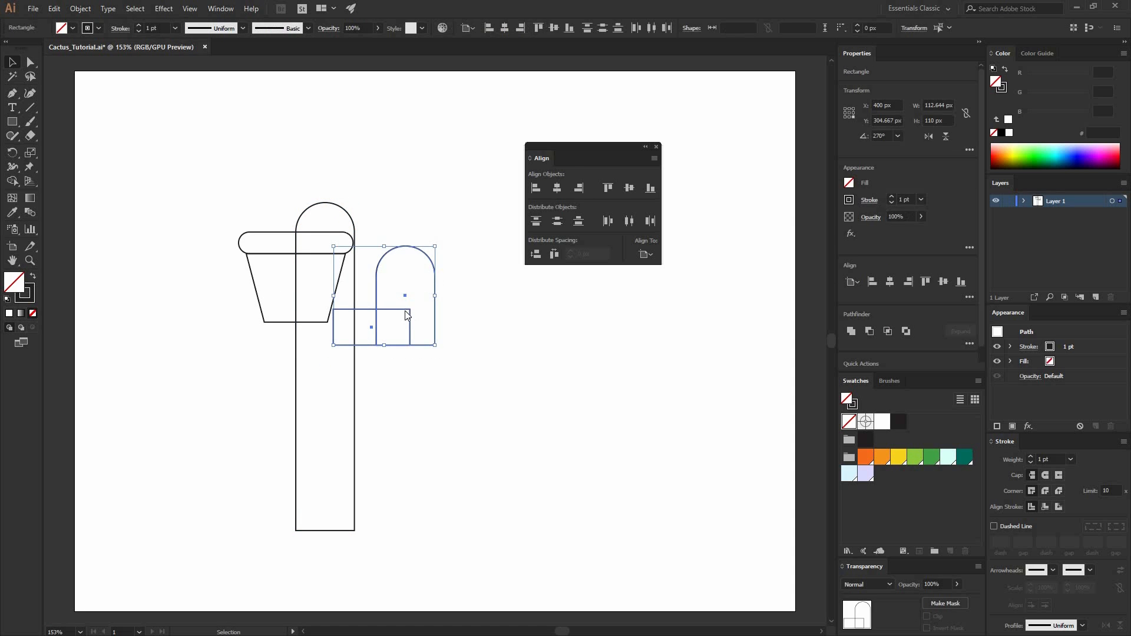
right_click(404, 310)
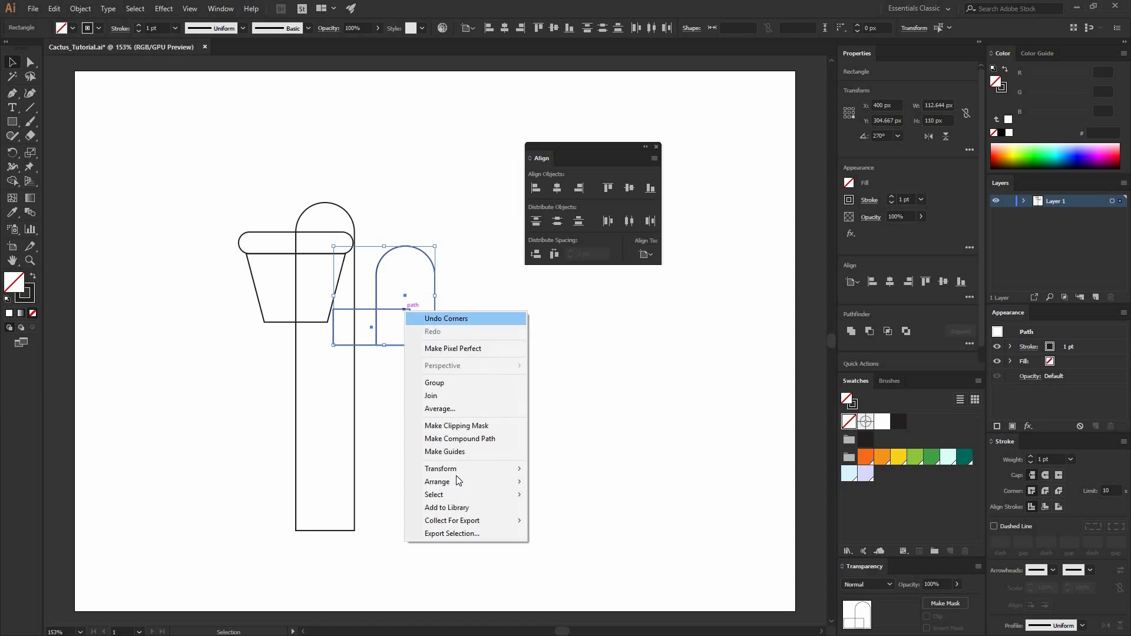
click(502, 260)
drag(444, 363, 379, 345)
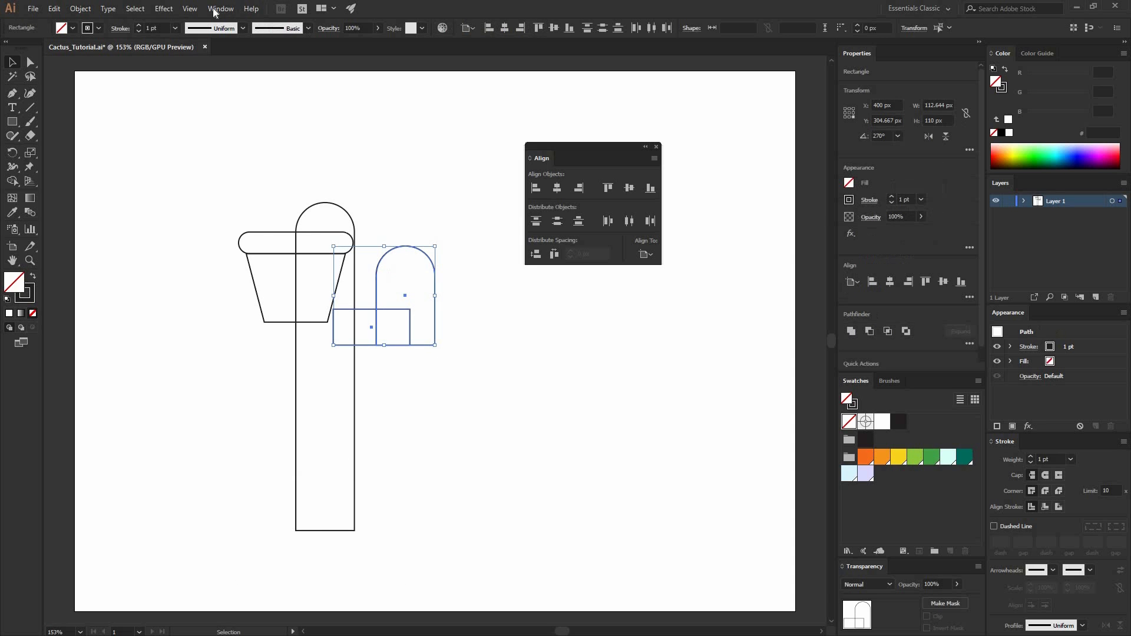
click(221, 8)
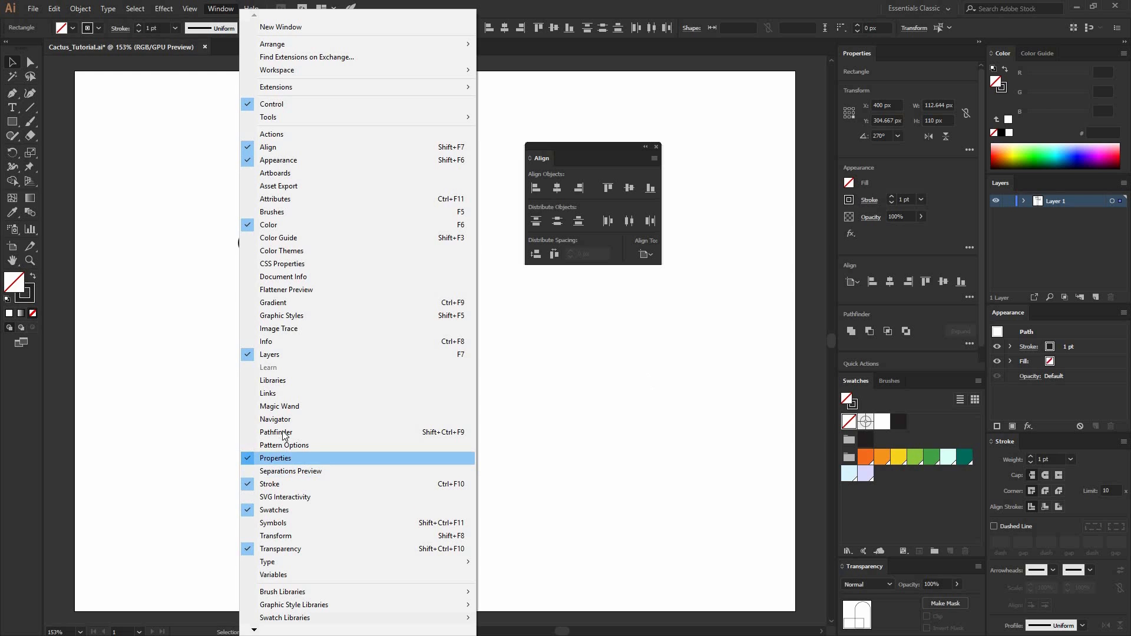
click(854, 329)
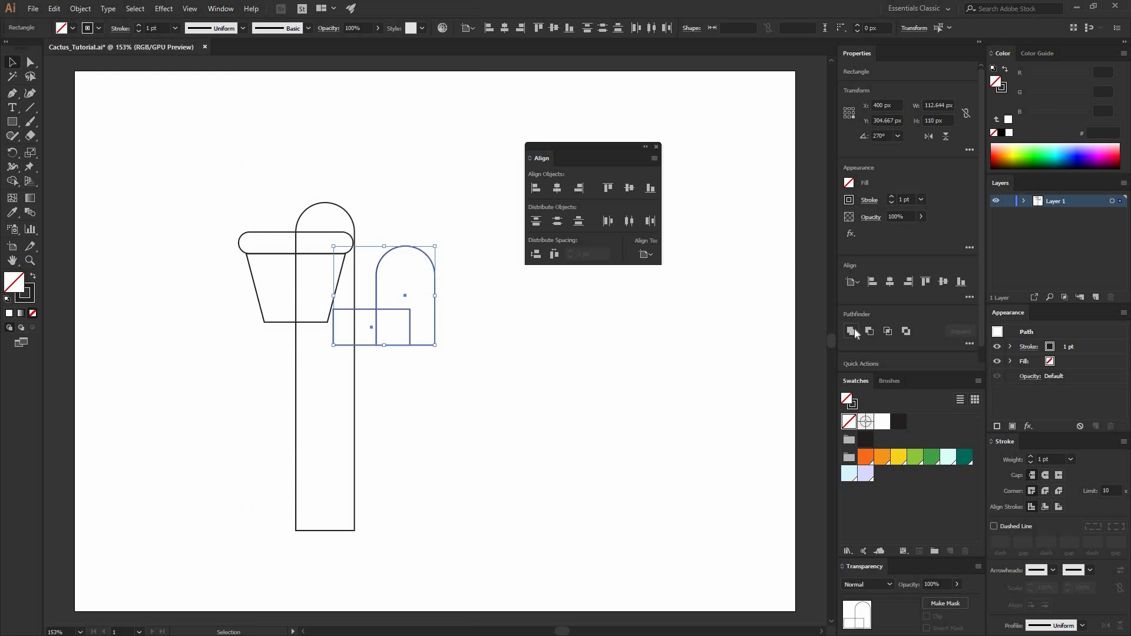
click(406, 178)
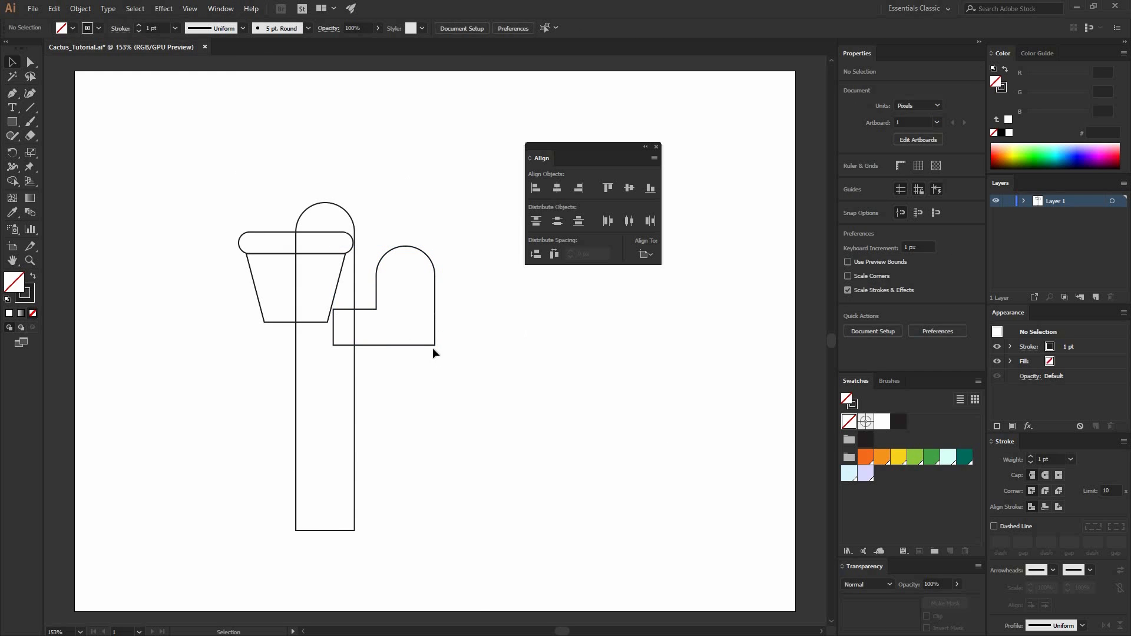
Round the lower outer corner of the united cactus arm into a smooth bend
key(a)
click(434, 345)
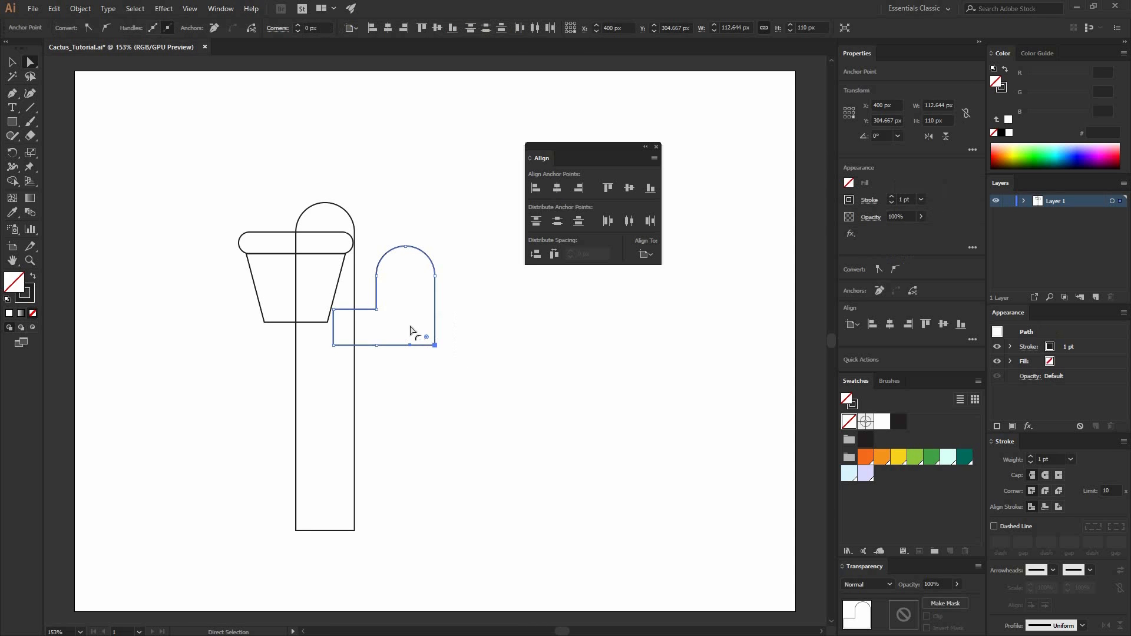
mouse_move(426, 337)
mouse_down()
mouse_move(401, 323)
mouse_move(419, 323)
mouse_up()
click(361, 351)
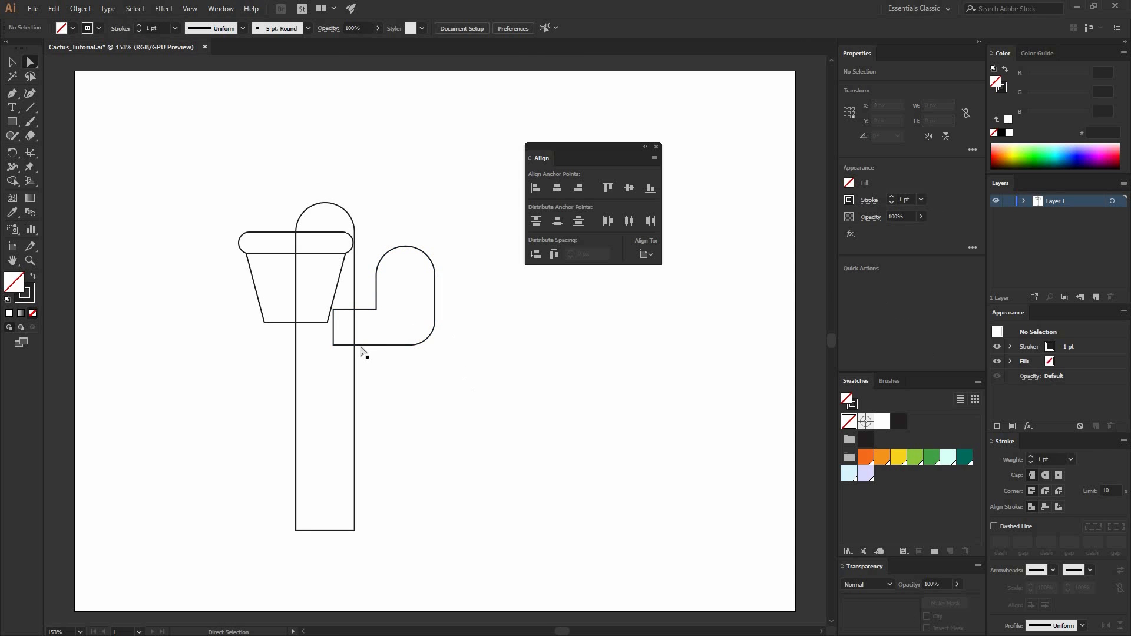
Create a copy of the arm reflected across the vertical axis and place it left of the trunk, slightly higher than the original
key(v)
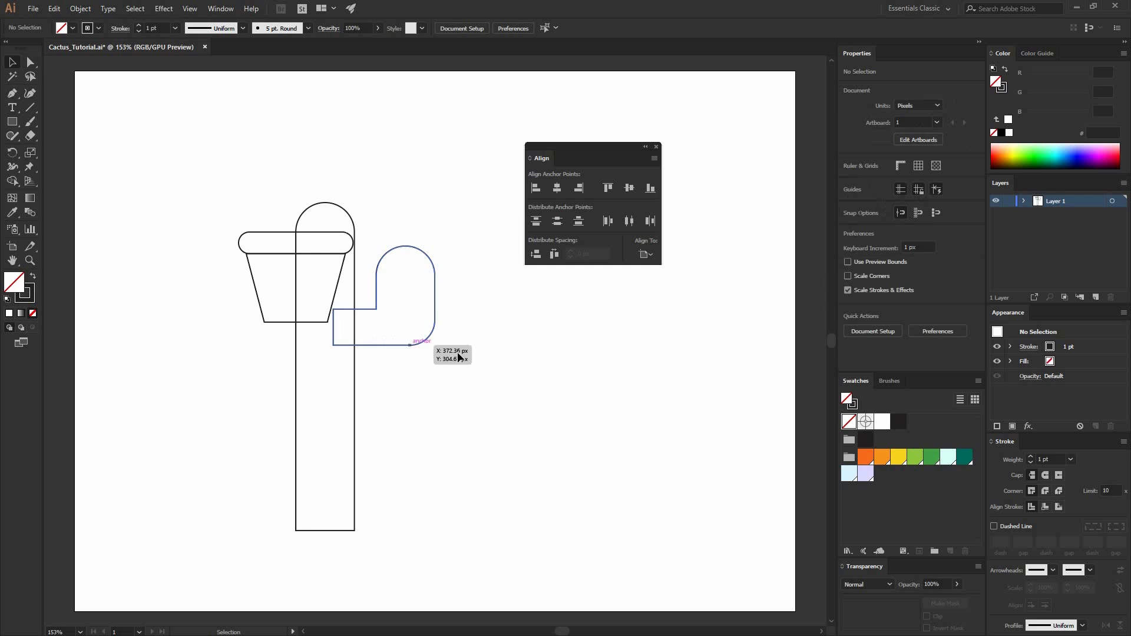
right_click(404, 312)
mouse_move(471, 485)
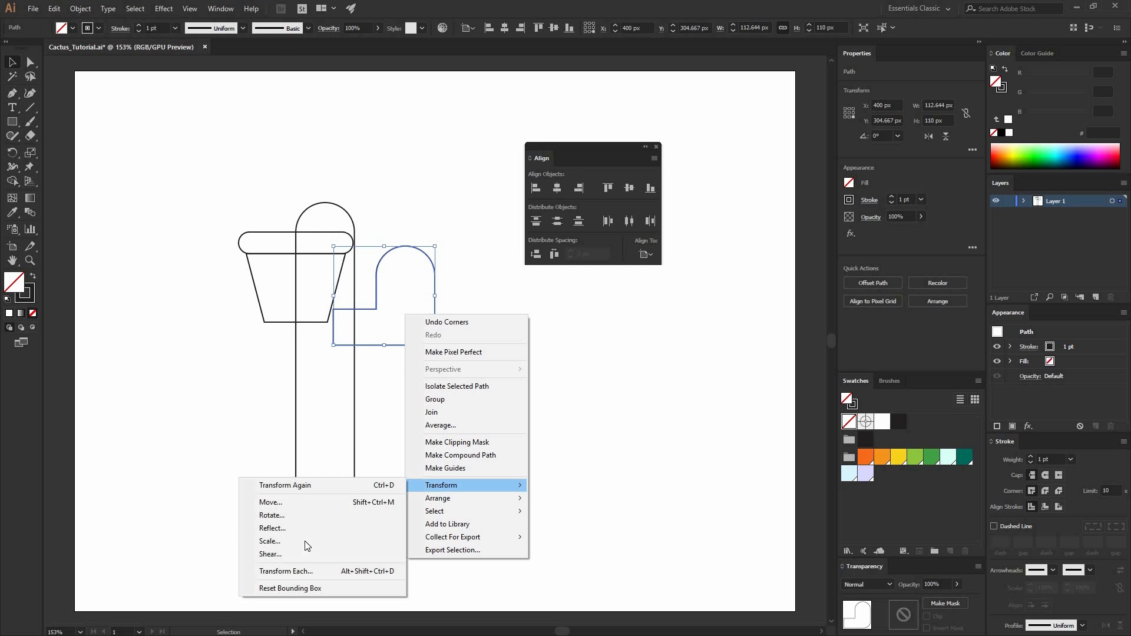
click(302, 526)
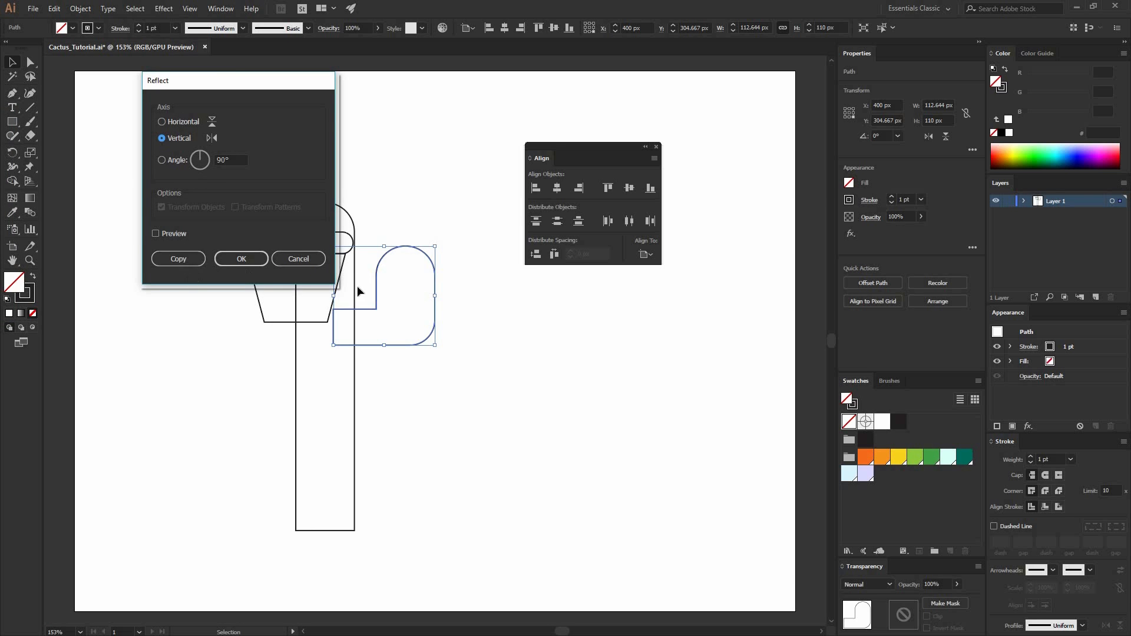
click(178, 259)
drag(416, 308, 306, 272)
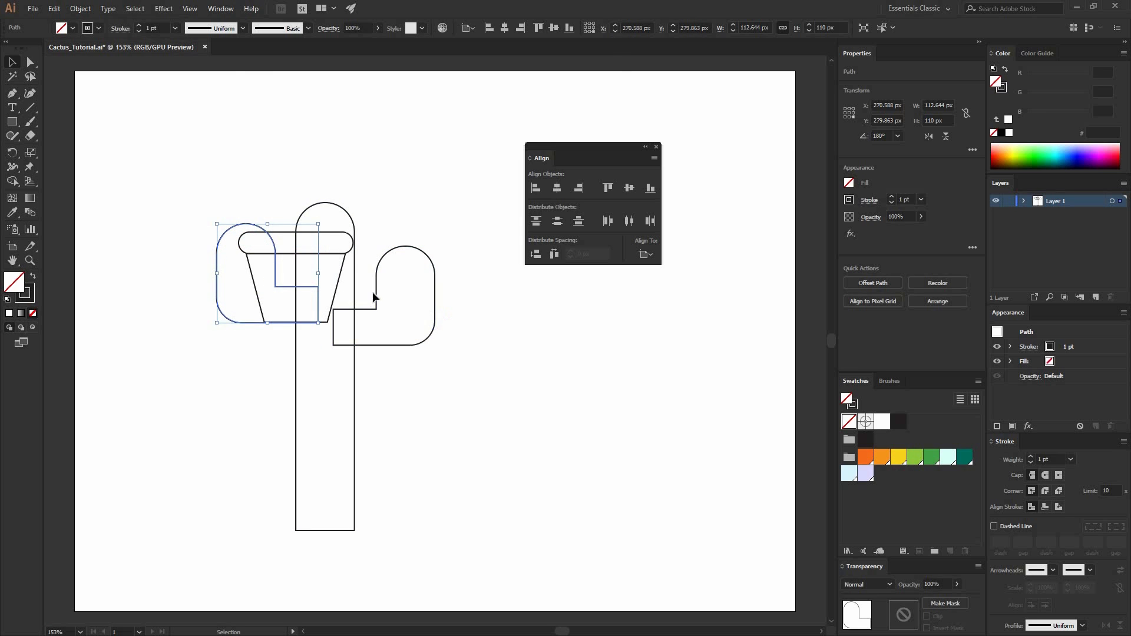
Group the two arms and center the group horizontally on the trunk, using the trunk as key object
shift+click(369, 297)
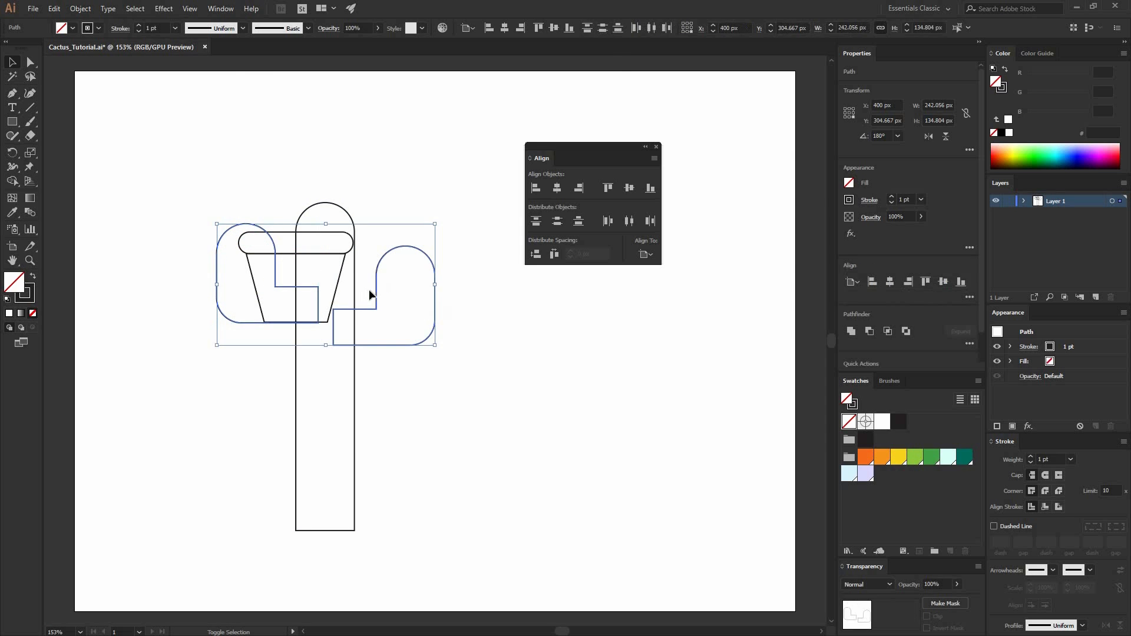
click(80, 8)
click(110, 54)
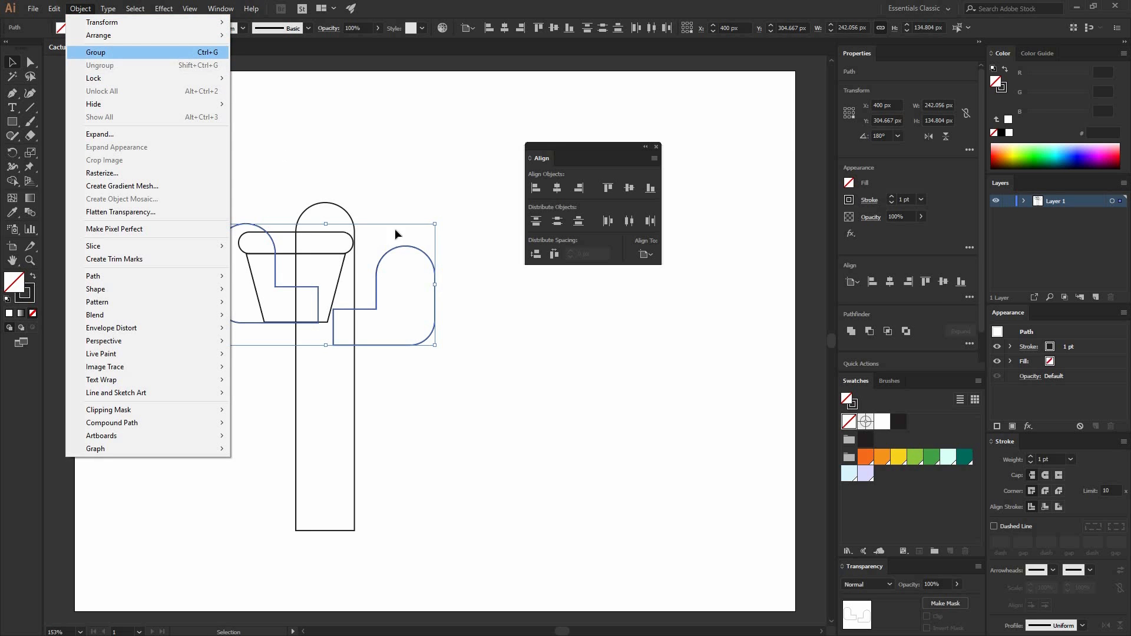
shift+click(355, 358)
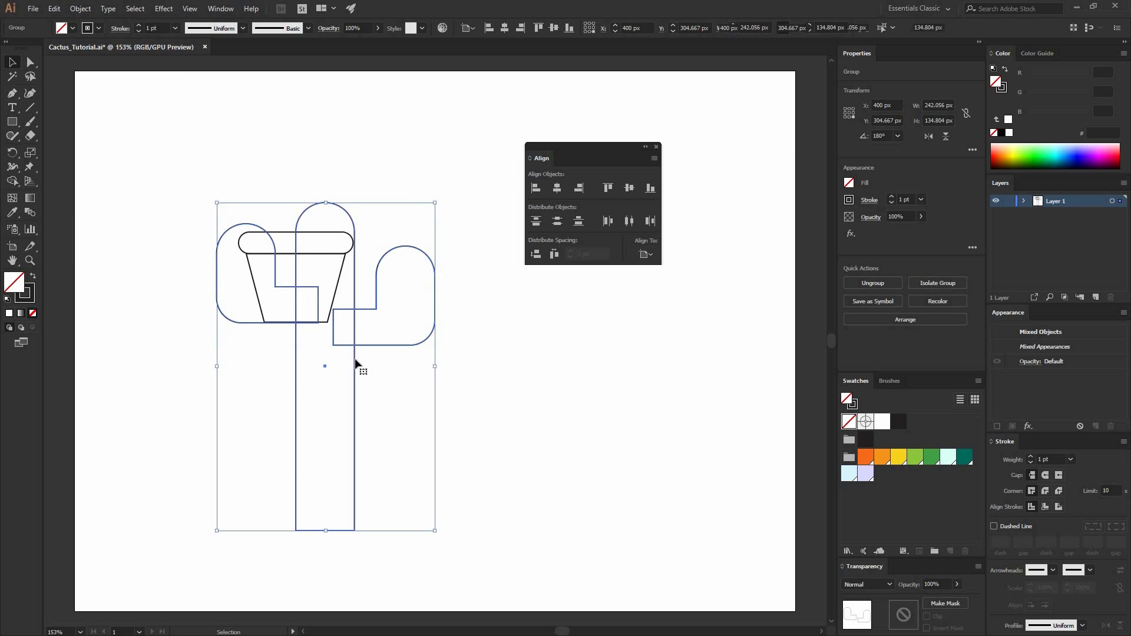
click(355, 348)
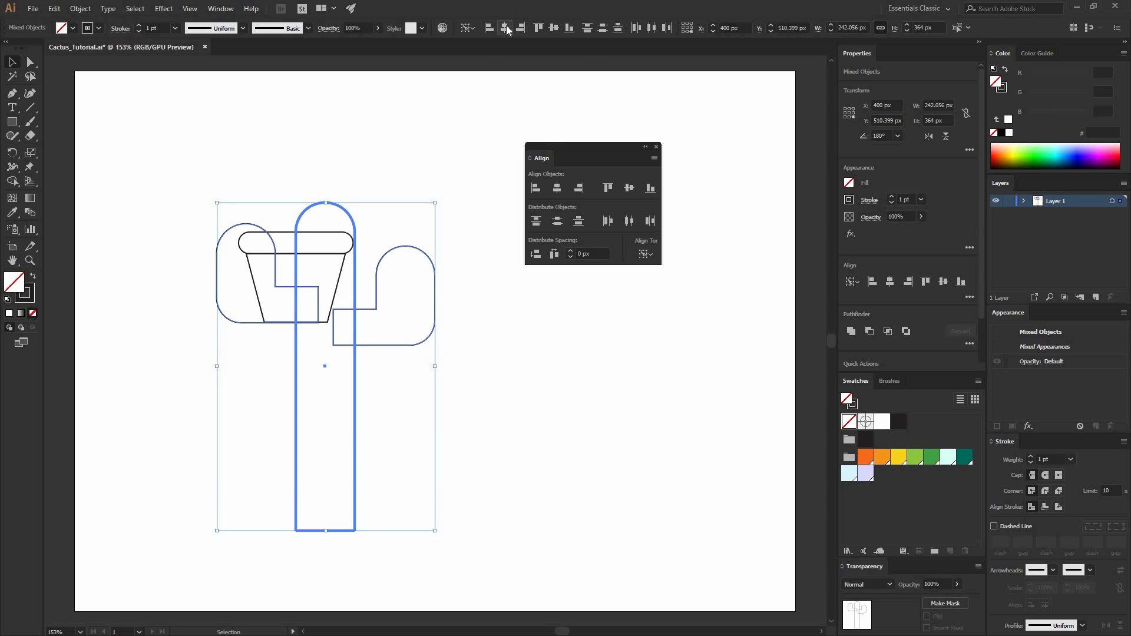
click(507, 27)
click(417, 140)
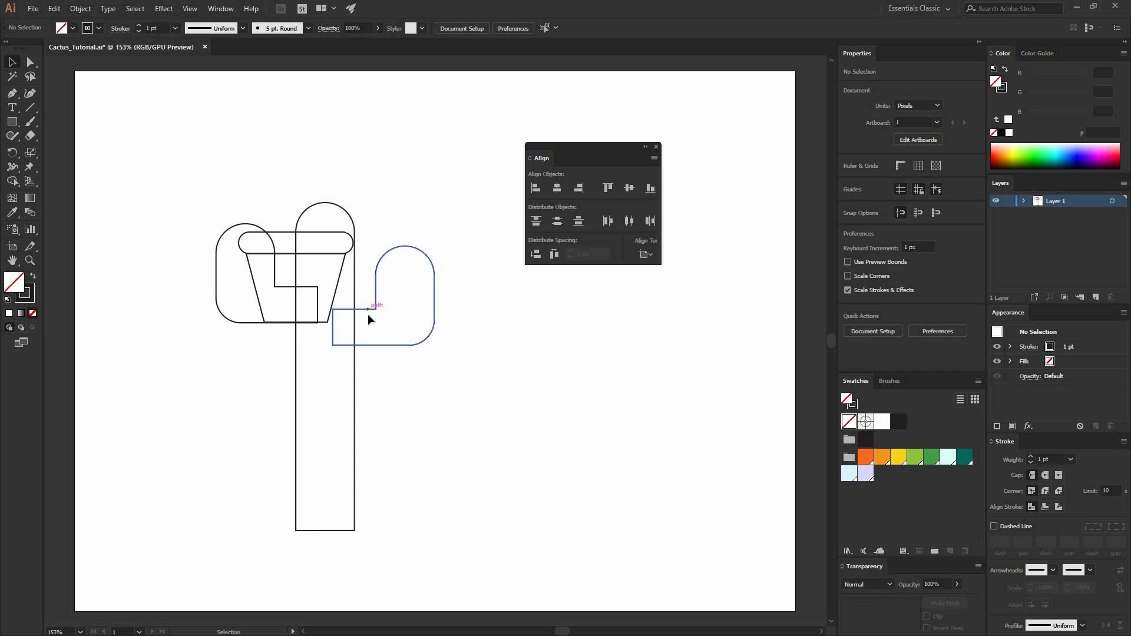
Move the grouped arms down about 21 px and unite them with the trunk into one cactus shape
drag(368, 319, 367, 337)
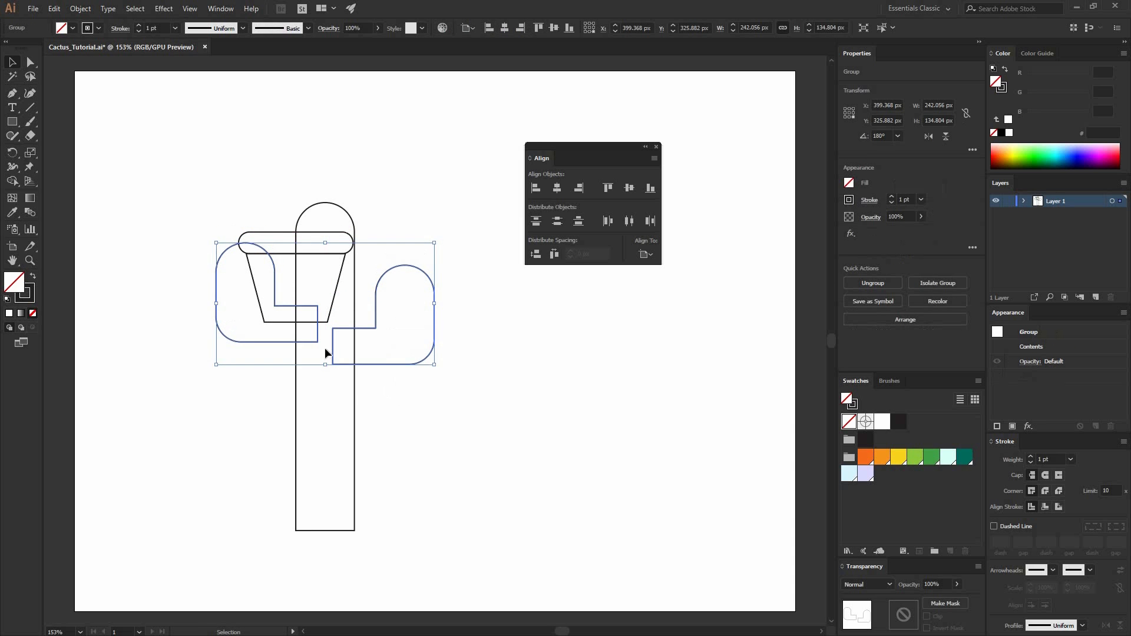
shift+click(354, 357)
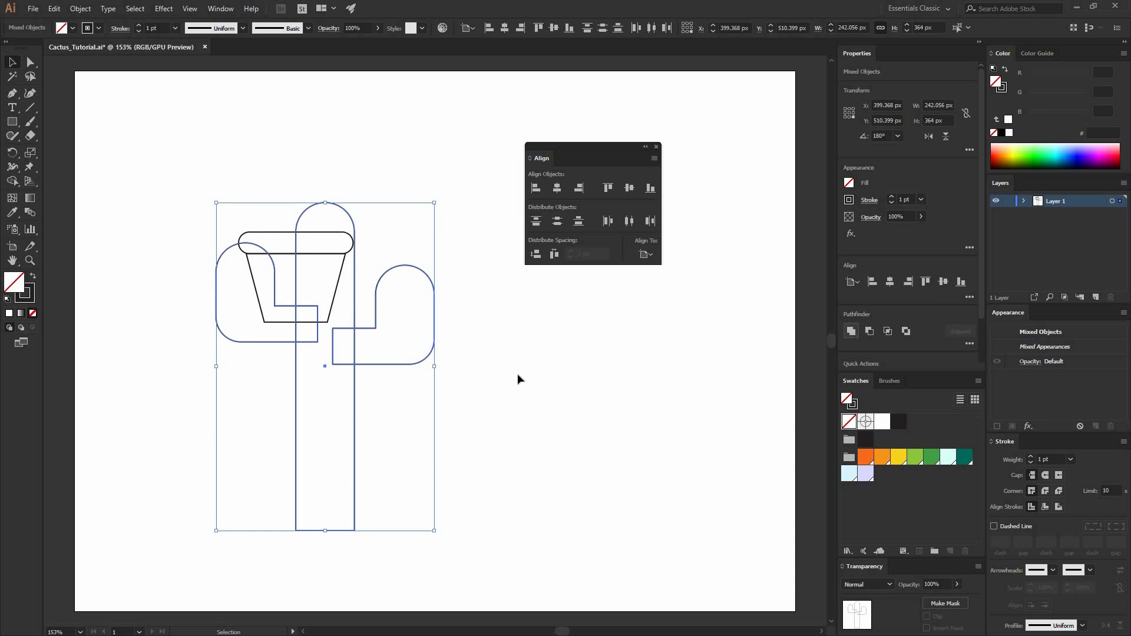
click(306, 244)
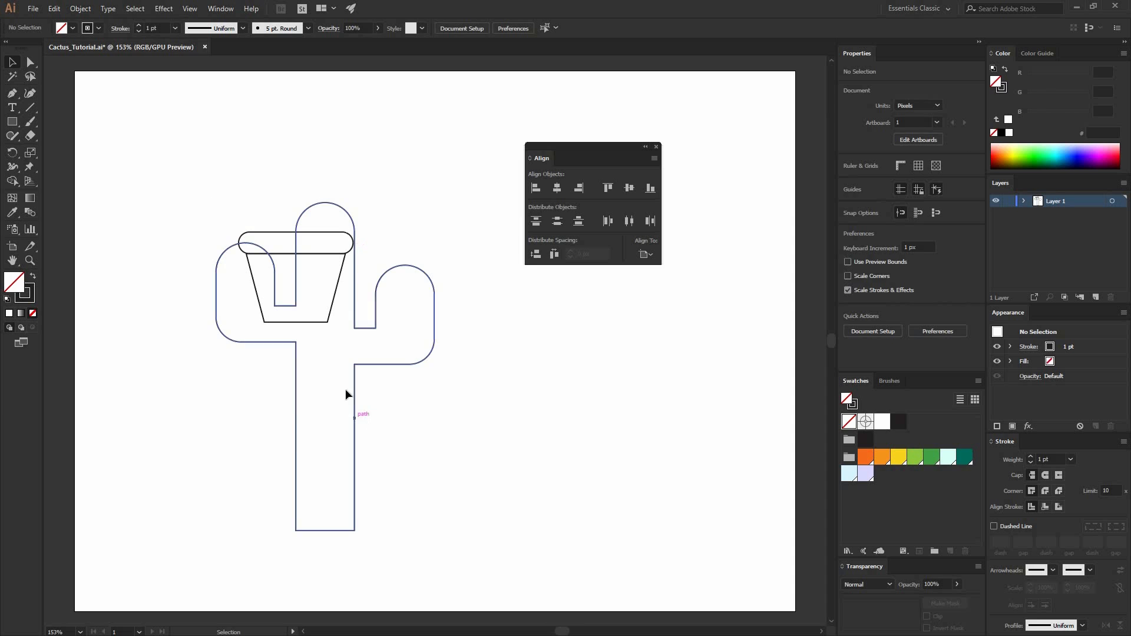
Center the cactus horizontally on the pot rim as key object, and move it up so the trunk's base sits inside the pot
click(296, 285)
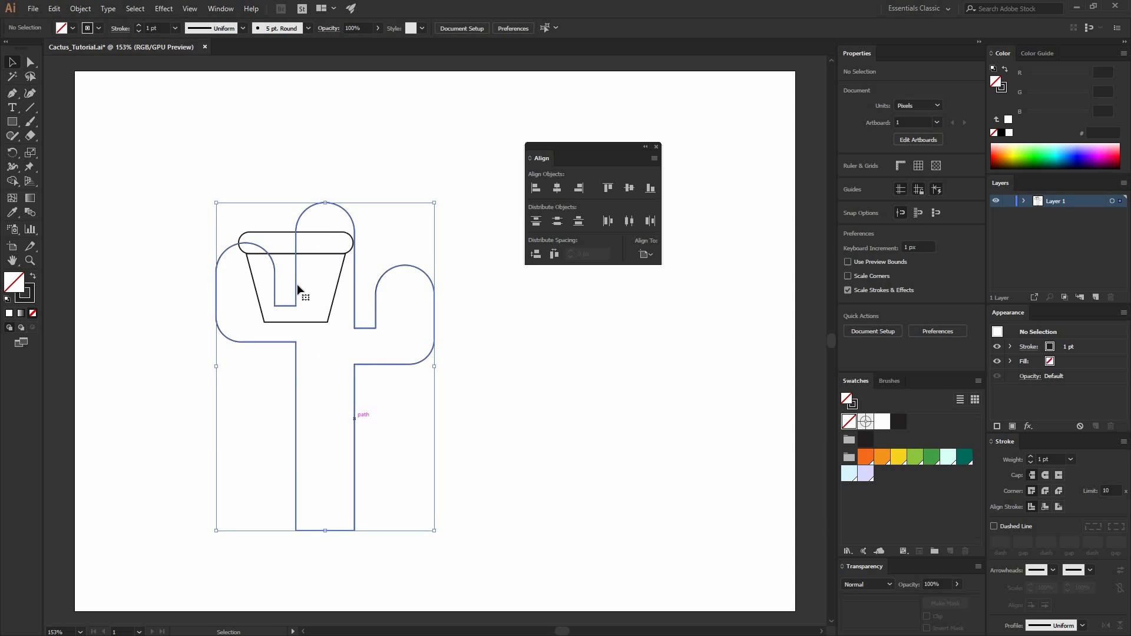
shift+click(329, 236)
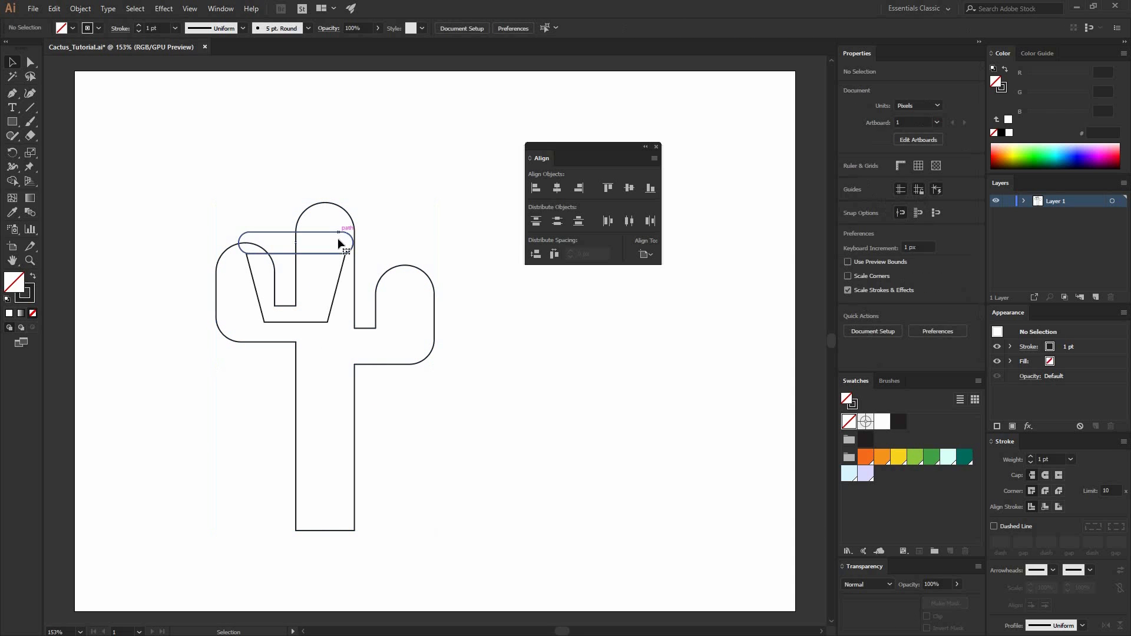
click(338, 233)
shift+click(354, 308)
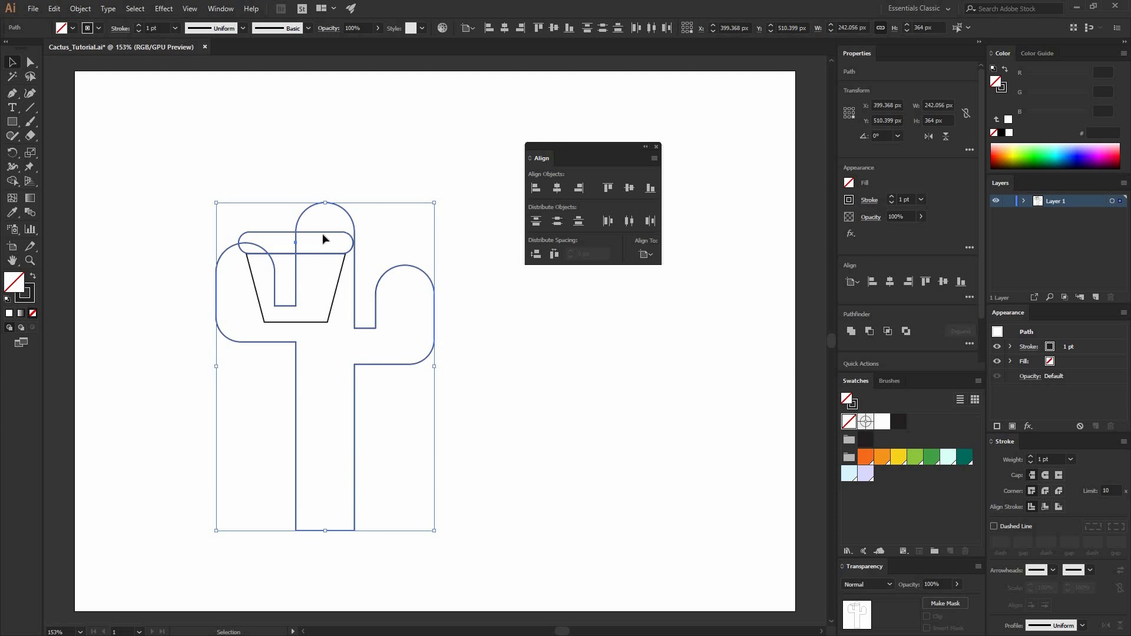
click(320, 231)
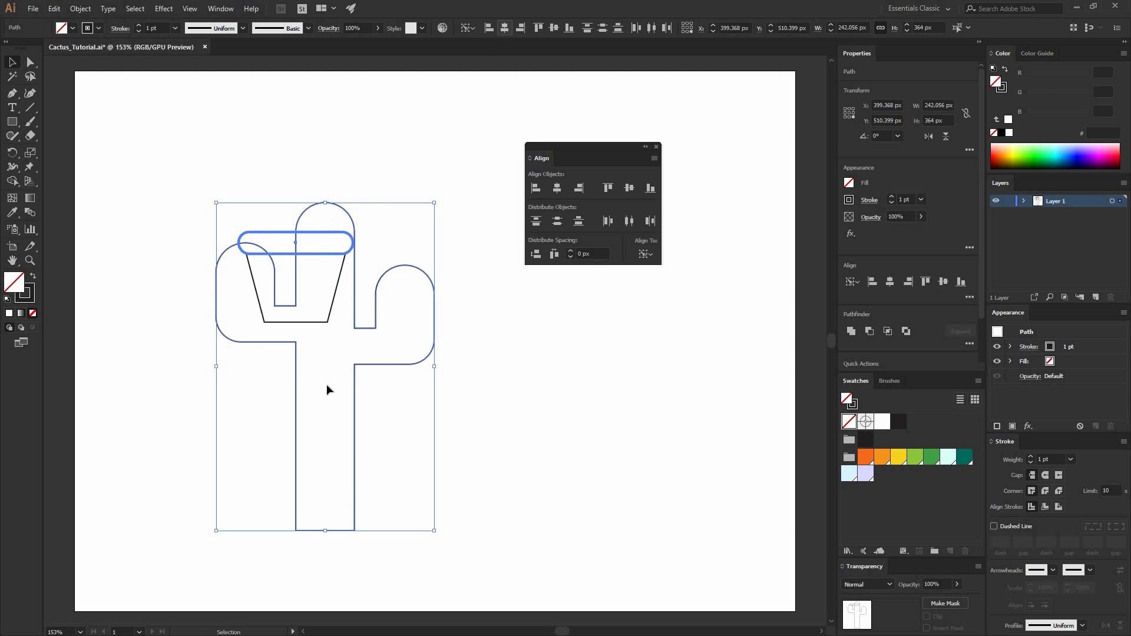
click(318, 406)
drag(326, 463, 340, 220)
drag(367, 347, 346, 377)
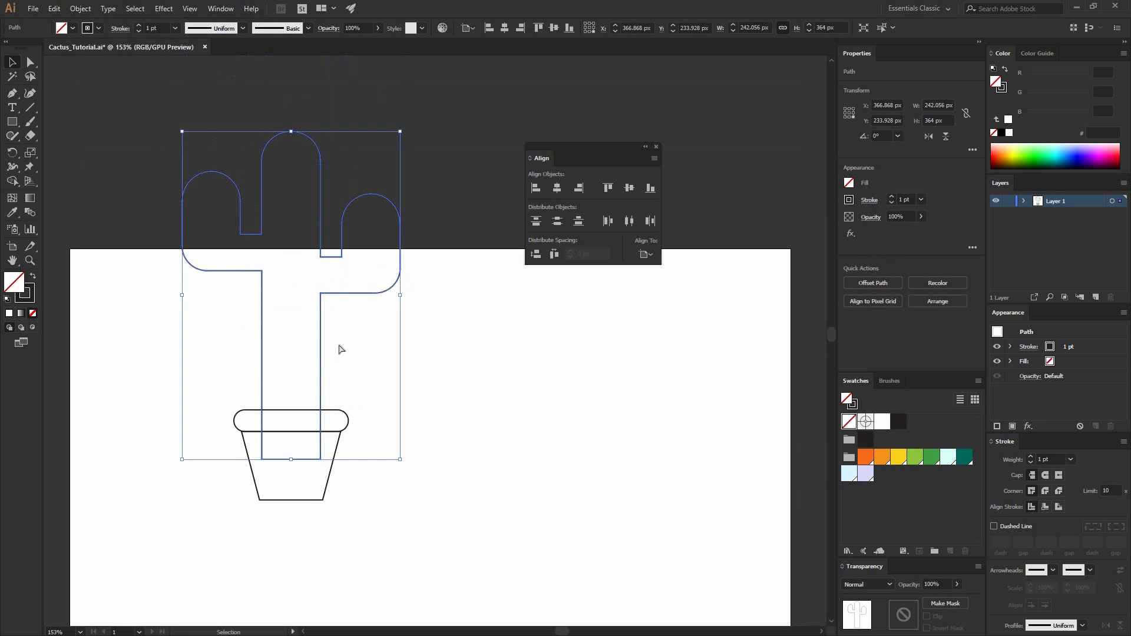
Move the whole potted cactus down so it fits on the artboard, and lower the cactus slightly in its pot
key(ctrl+minus)
key(ctrl+minus)
drag(423, 383, 344, 346)
drag(443, 410, 369, 429)
click(434, 439)
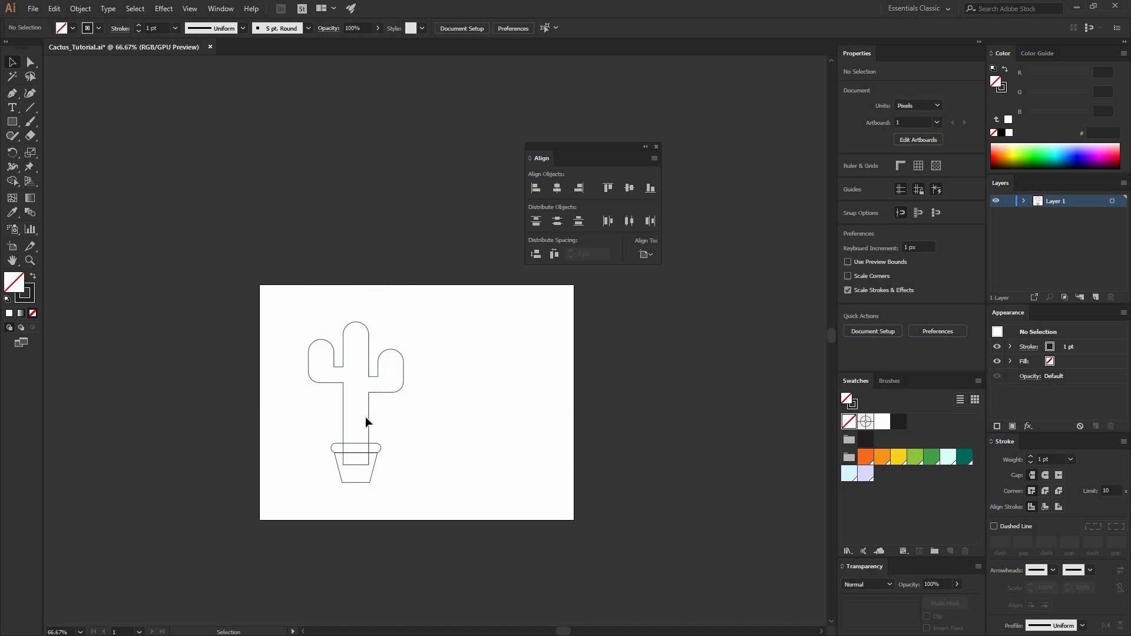
drag(368, 416, 368, 419)
click(455, 218)
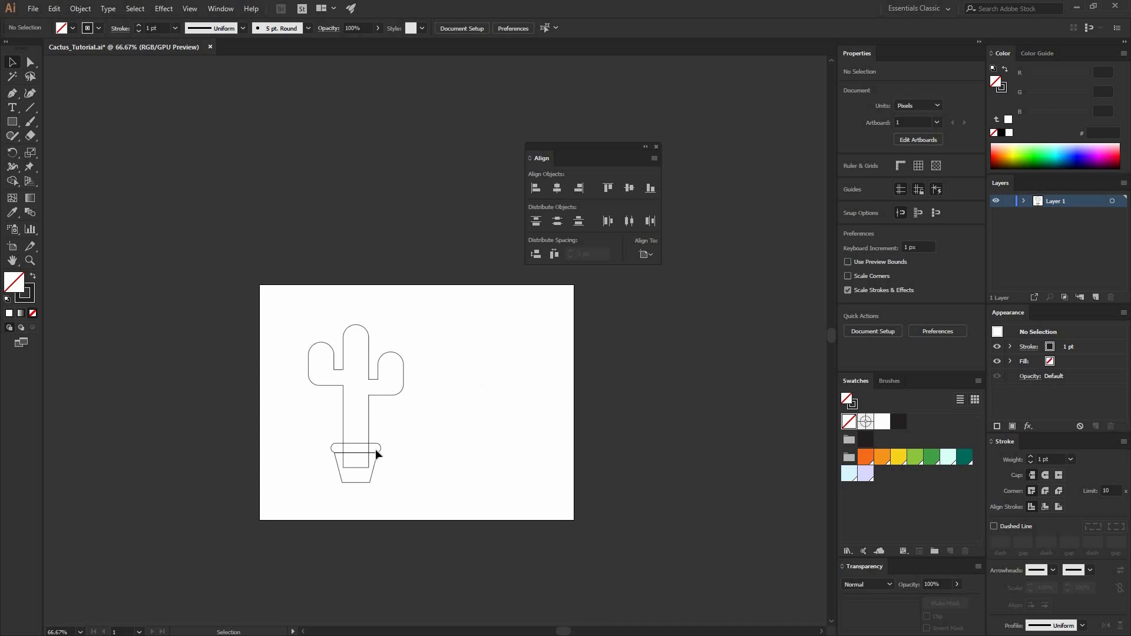
Duplicate the pot with its rim to the right of the potted cactus, level with the original
drag(373, 444, 514, 440)
click(504, 457)
Draw a 117 × 117 px circle with the Ellipse tool just above the second pot, with proportions constrained
click(13, 126)
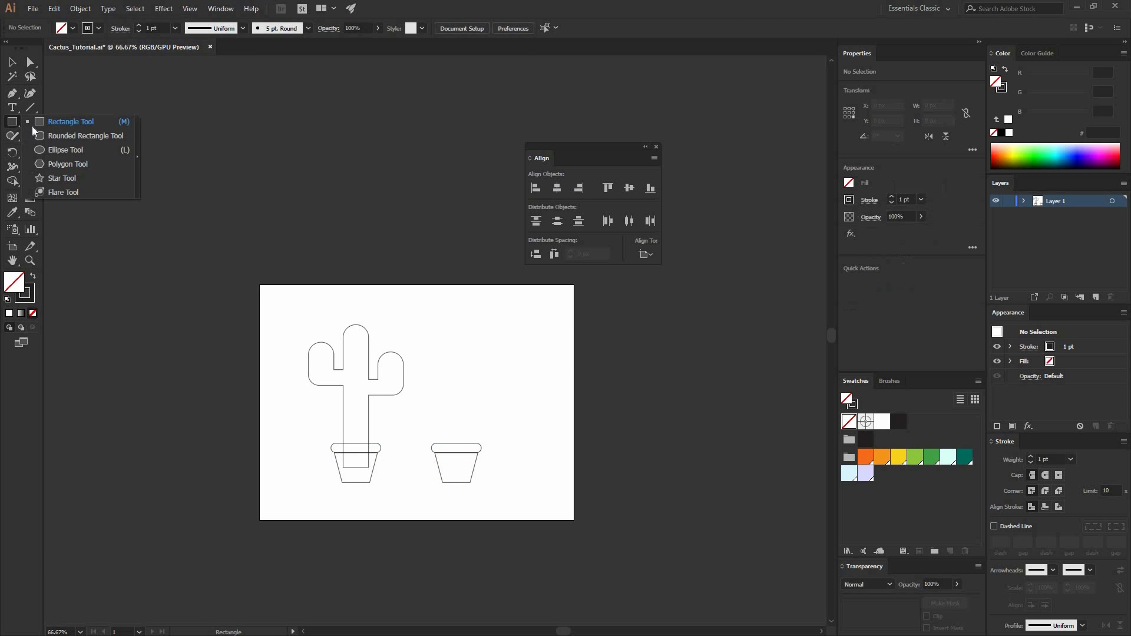
click(66, 150)
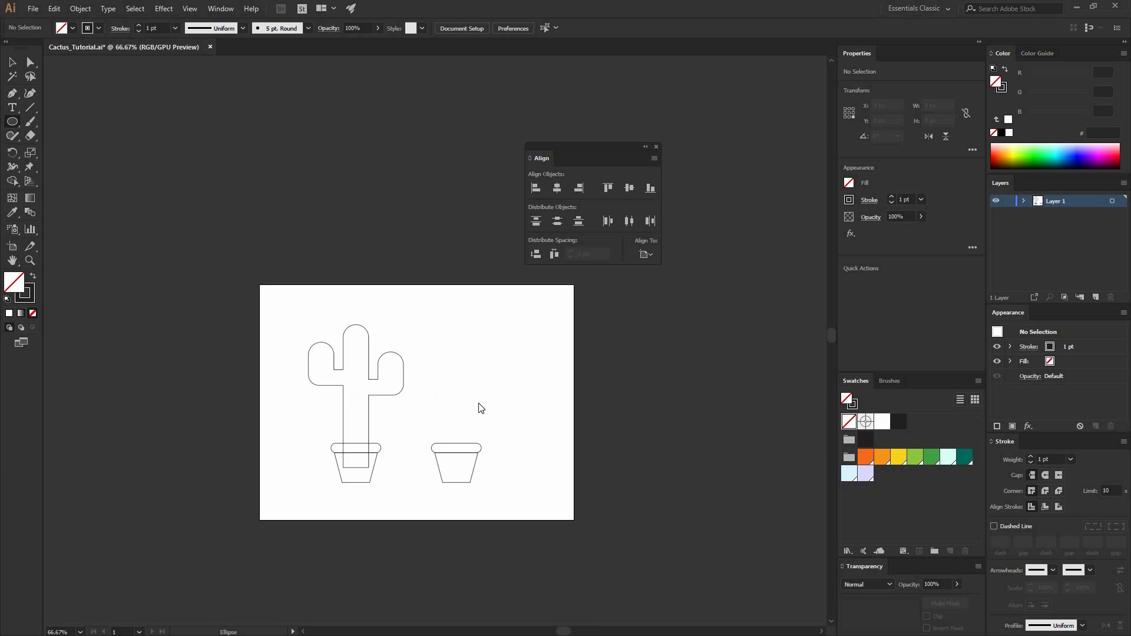
click(324, 210)
click(340, 236)
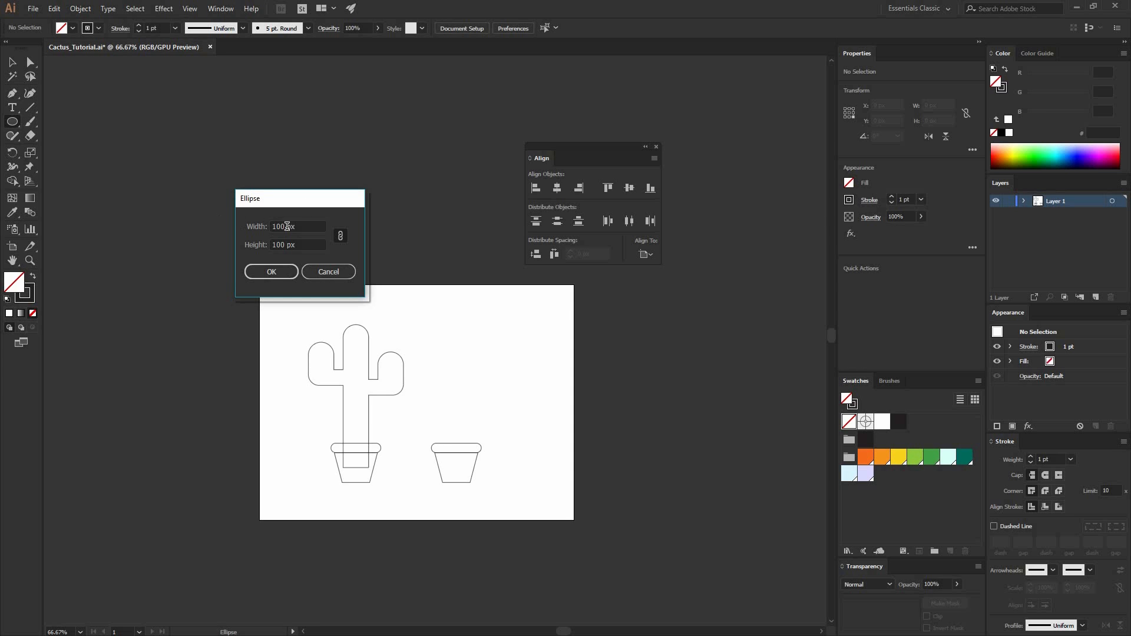
key(Tab)
text(117)
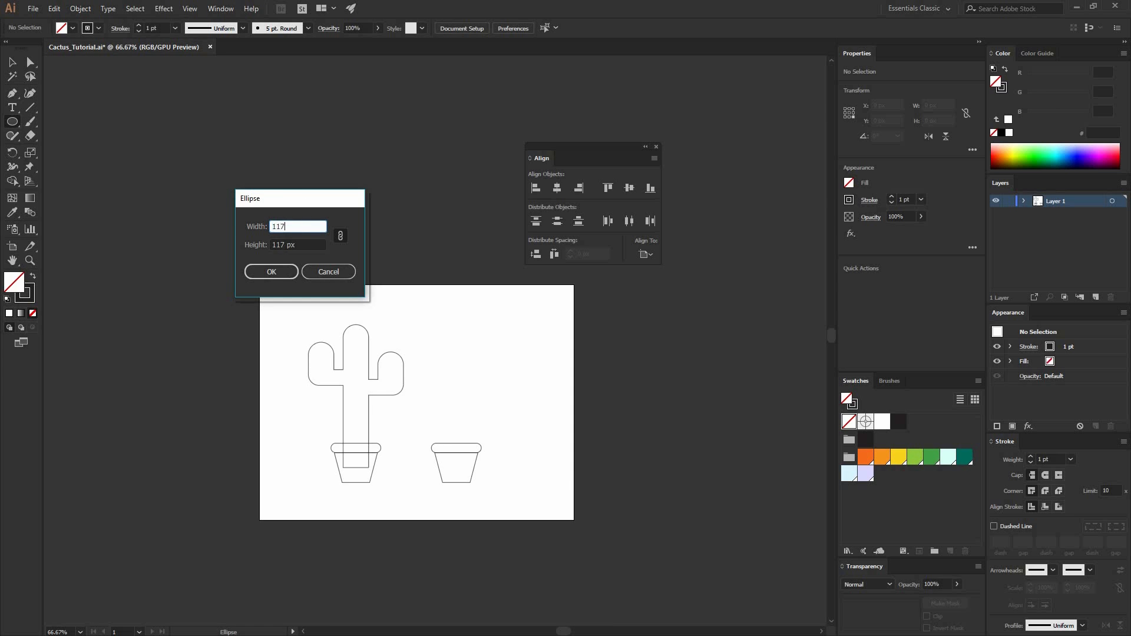
key(Return)
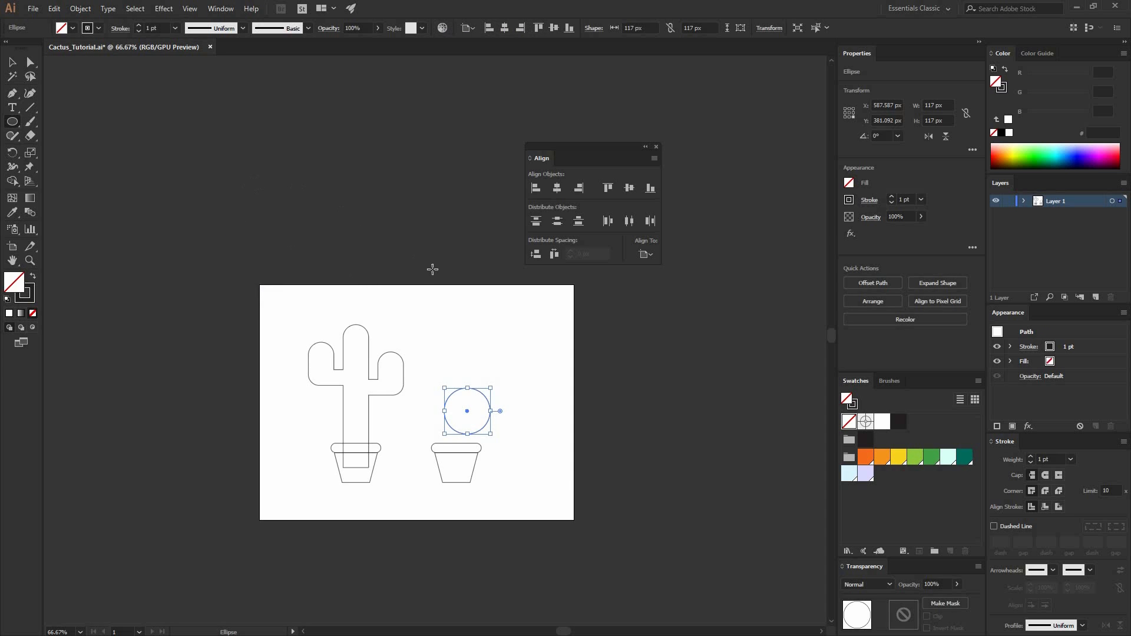
Draw a 50 × 50 px circle above and slightly right of the 117 px circle
click(439, 349)
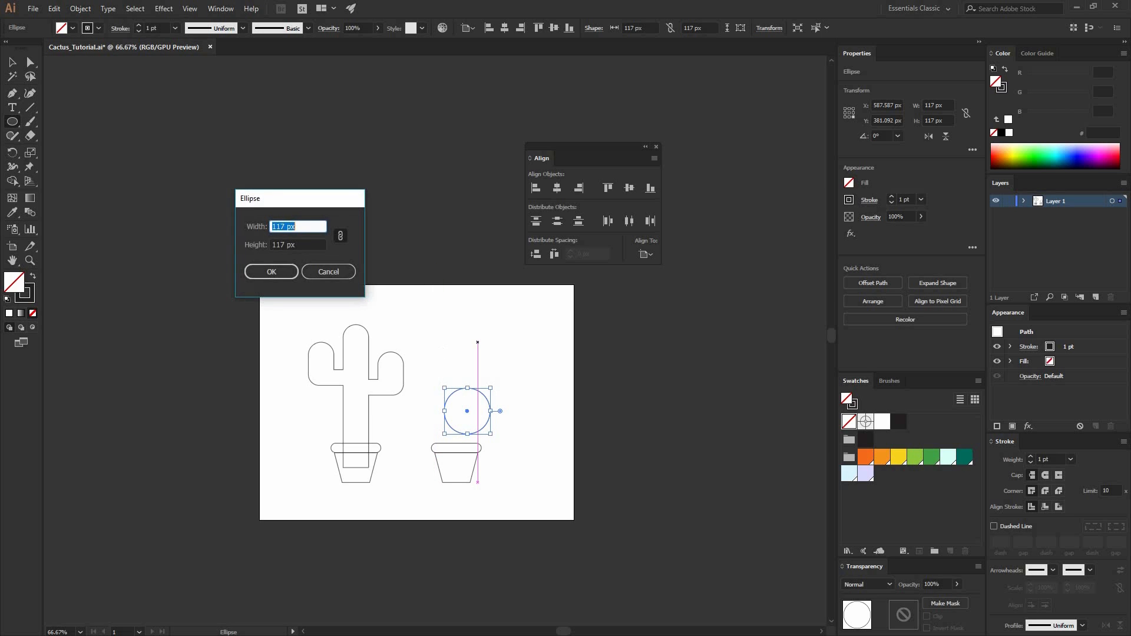
text(50)
key(Return)
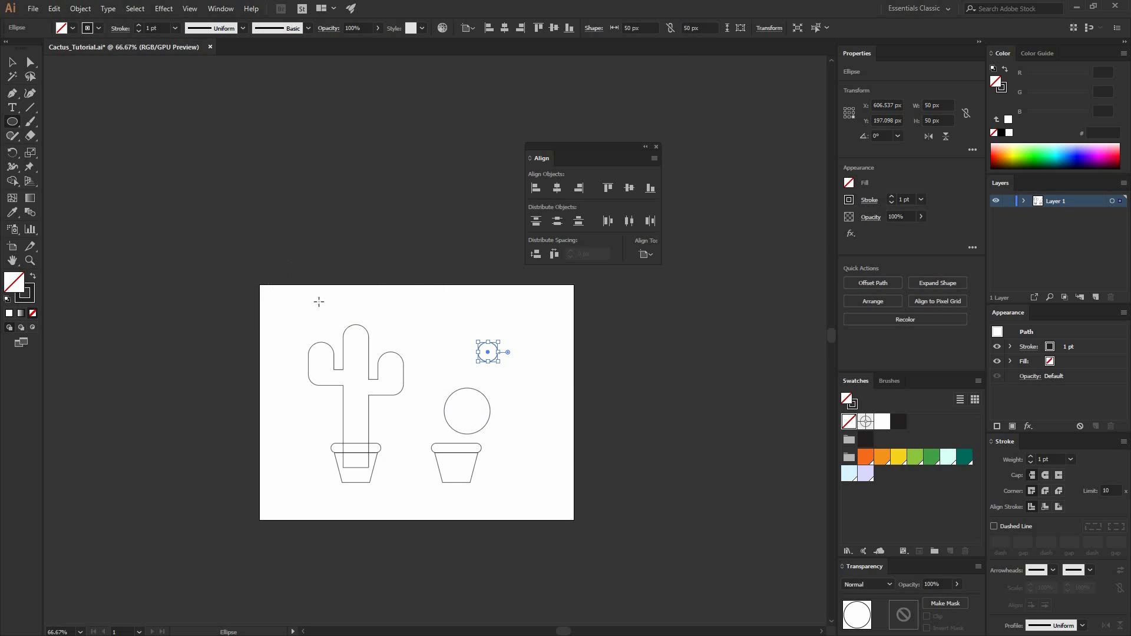
Draw a 30 × 30 px circle above and slightly left of the 50 px circle
click(458, 320)
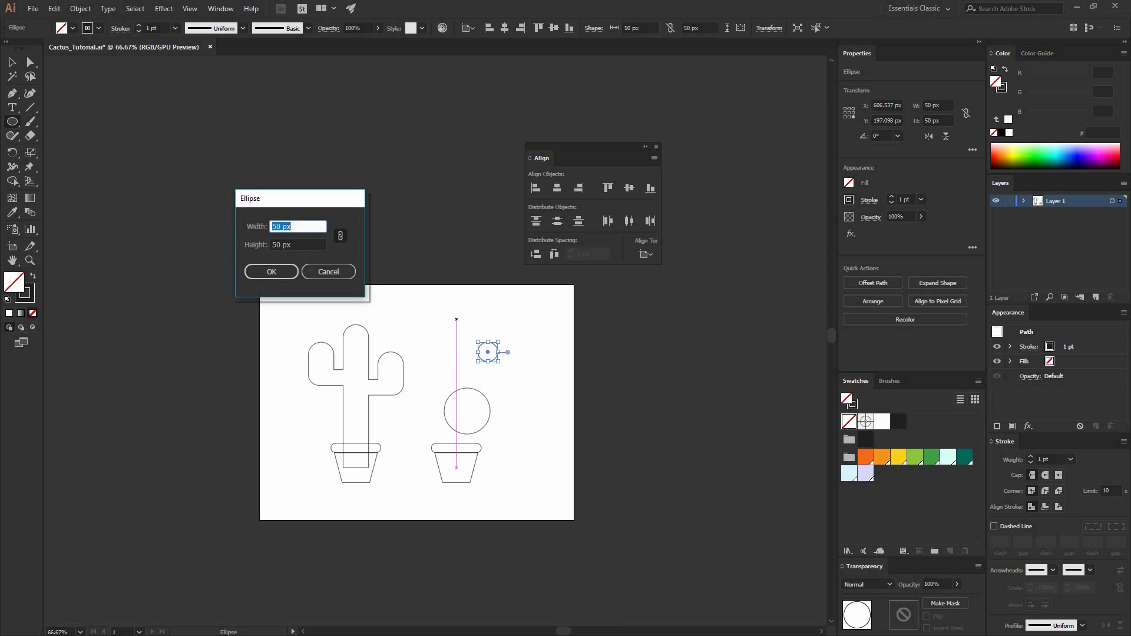
text(30)
key(Return)
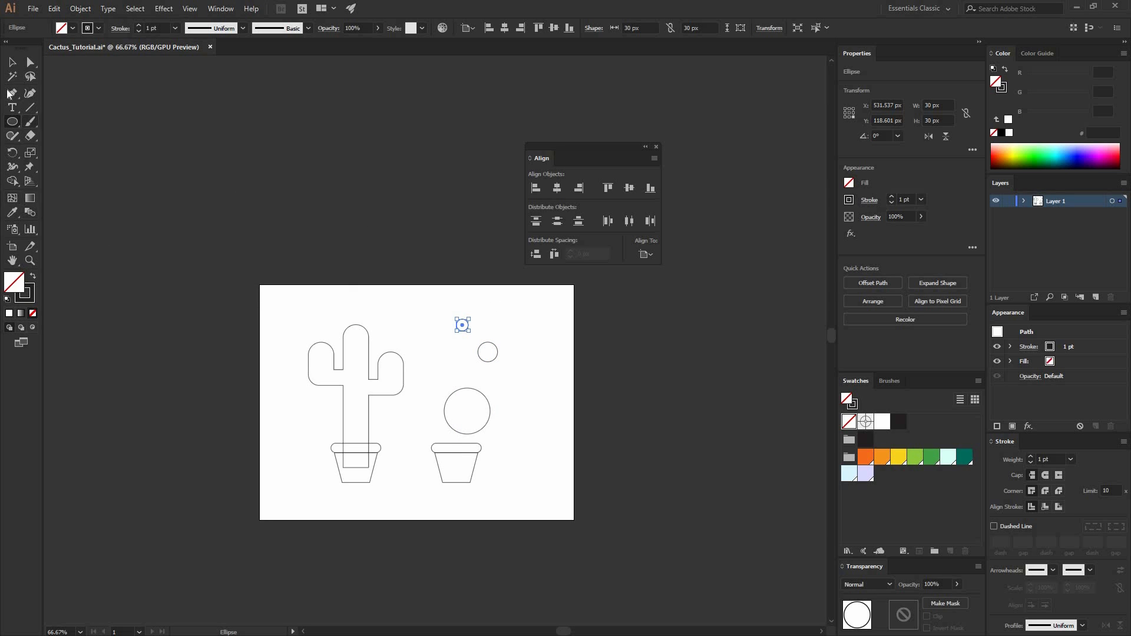
key(v)
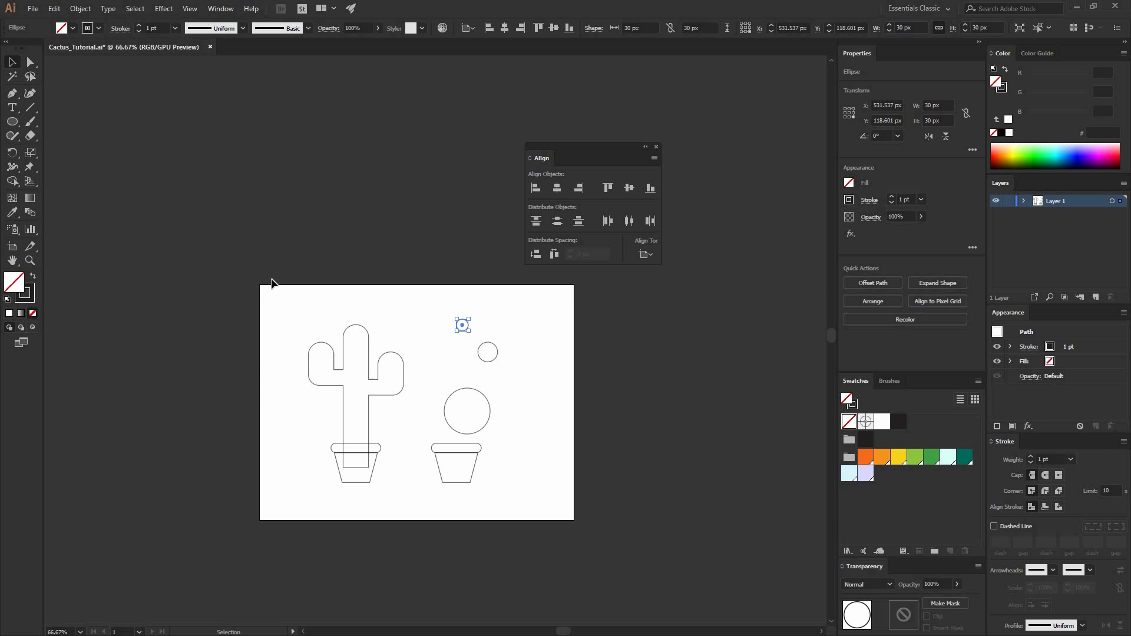
Centre the 117 px circle horizontally on the second pot's rim and lower it so its base overlaps the rim
key(ctrl+plus)
key(ctrl+plus)
drag(454, 543, 404, 340)
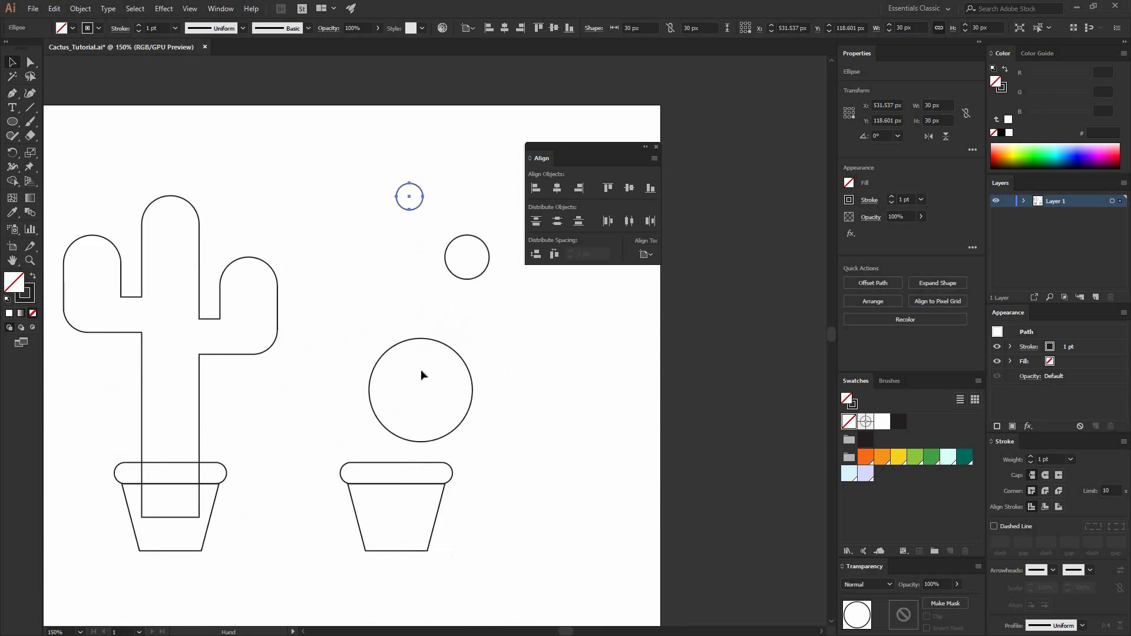
click(419, 378)
shift+click(411, 403)
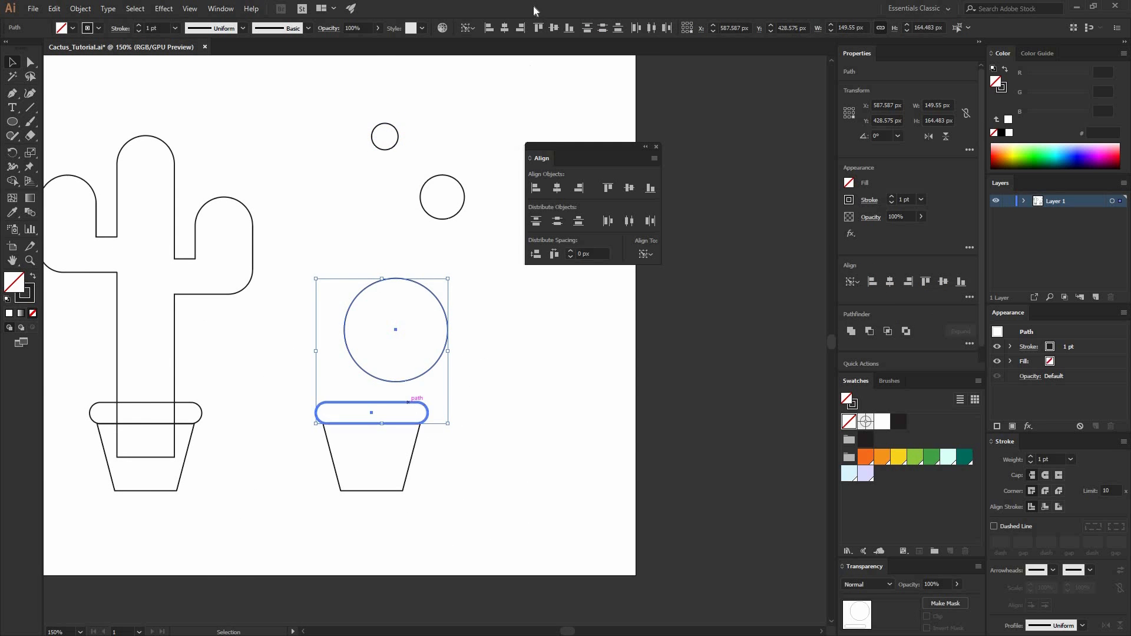
click(504, 28)
click(415, 364)
drag(414, 368, 412, 412)
Rotate and stretch the 50 px circle into a teardrop arm at the large circle's upper left, and place the 30 px circle on its tip
click(434, 204)
drag(457, 214, 326, 327)
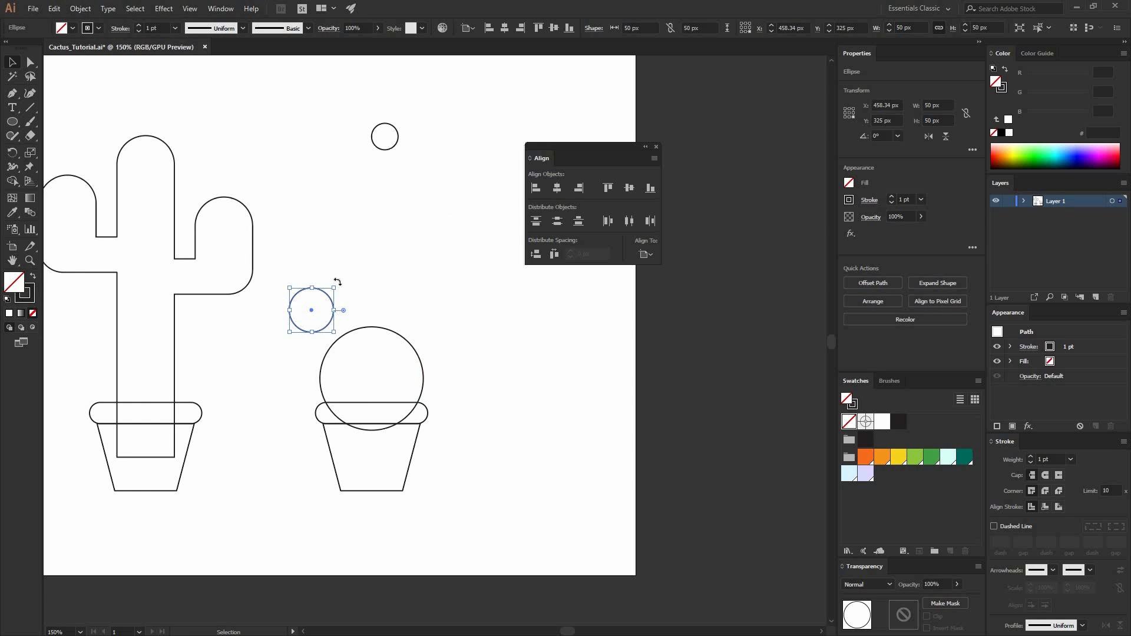
drag(336, 284, 342, 352)
key(a)
key(v)
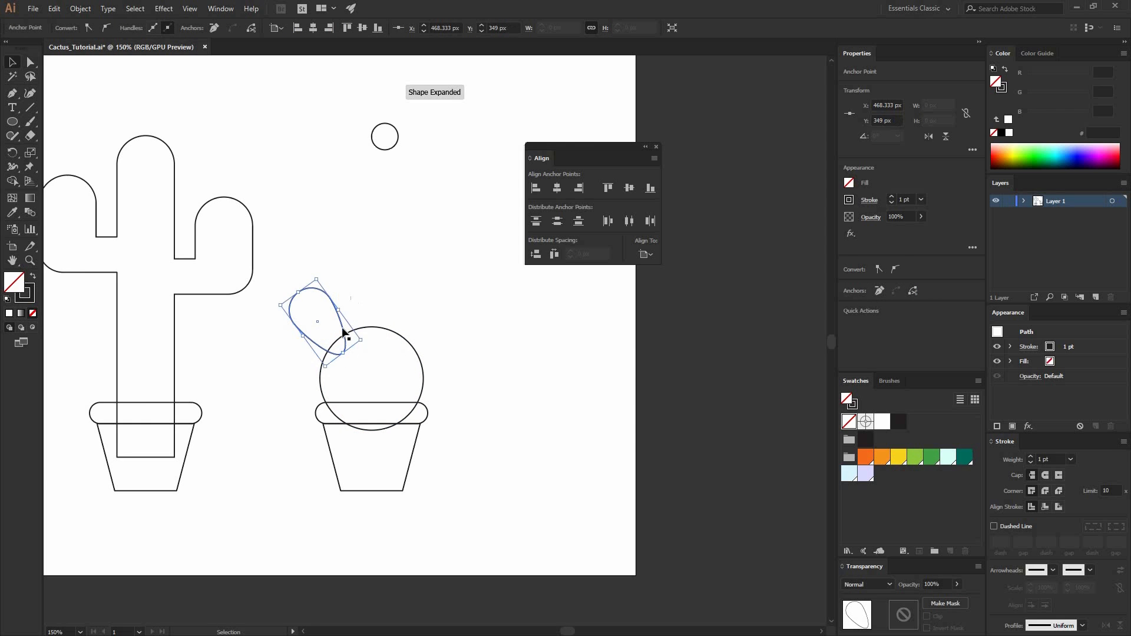
click(354, 305)
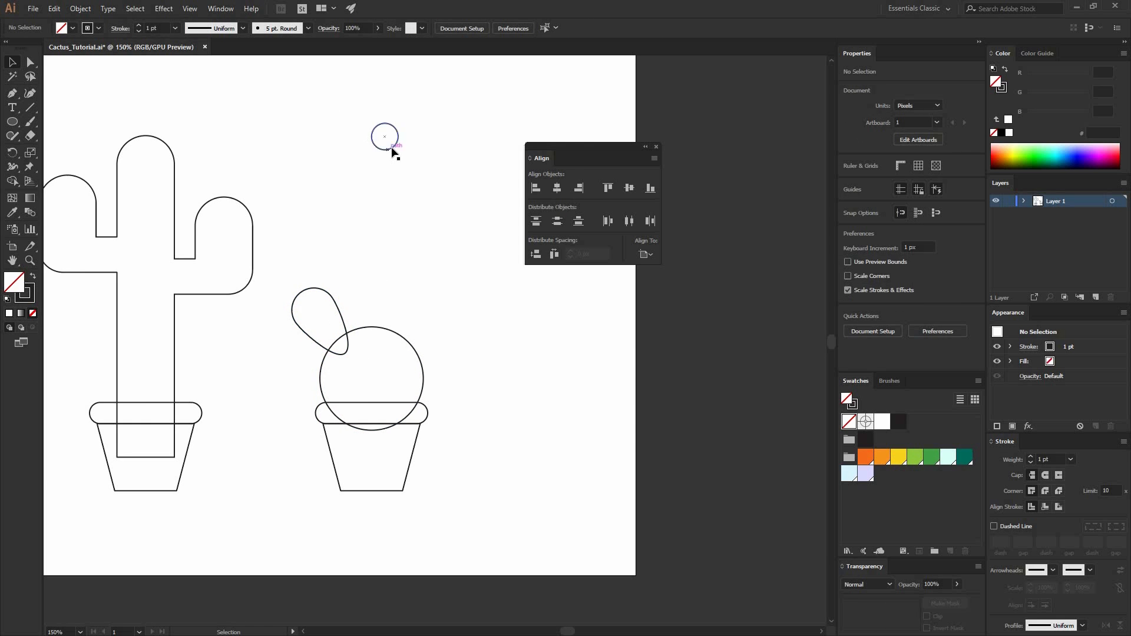
drag(391, 148, 326, 291)
click(48, 116)
Draw a 68 × 68 px circle to the upper right of the large circle with the Ellipse tool
click(12, 122)
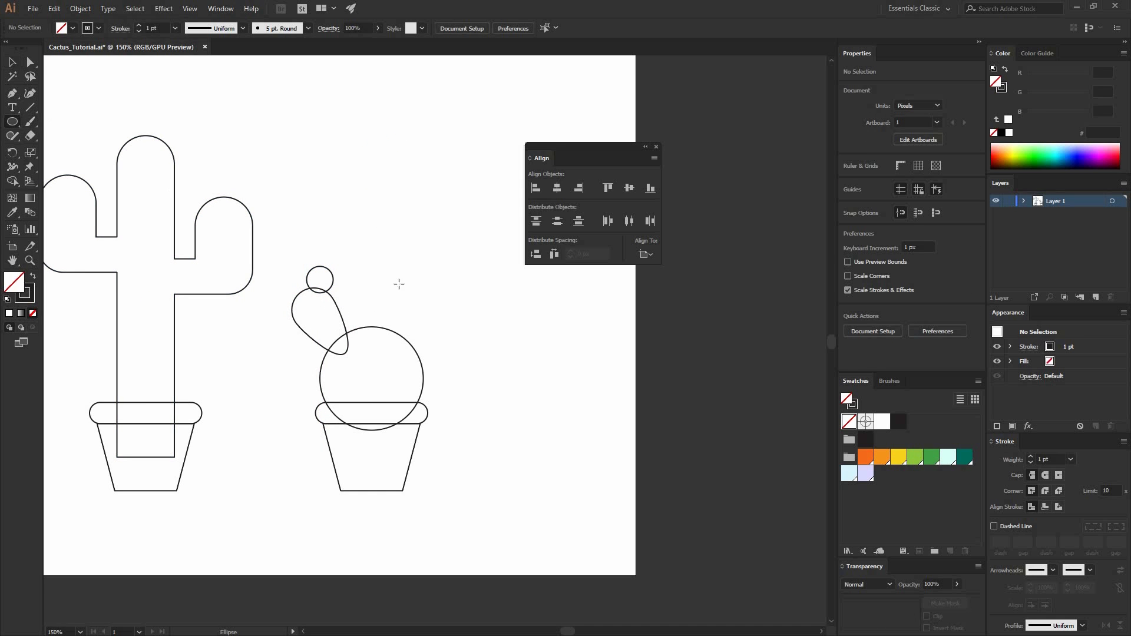
click(405, 286)
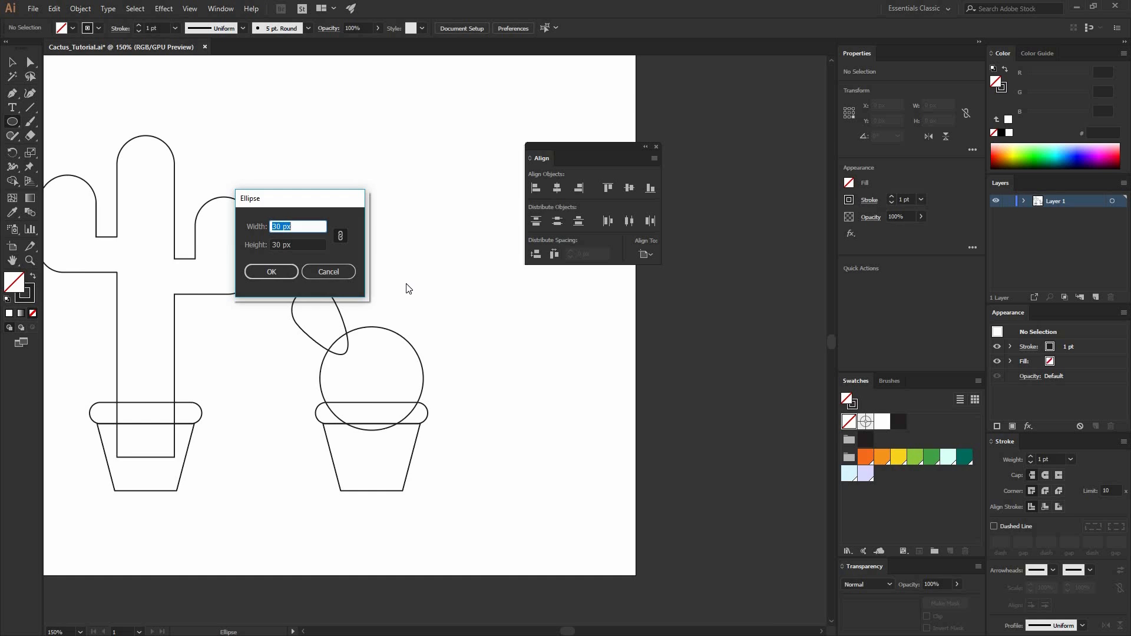
text(68)
key(Return)
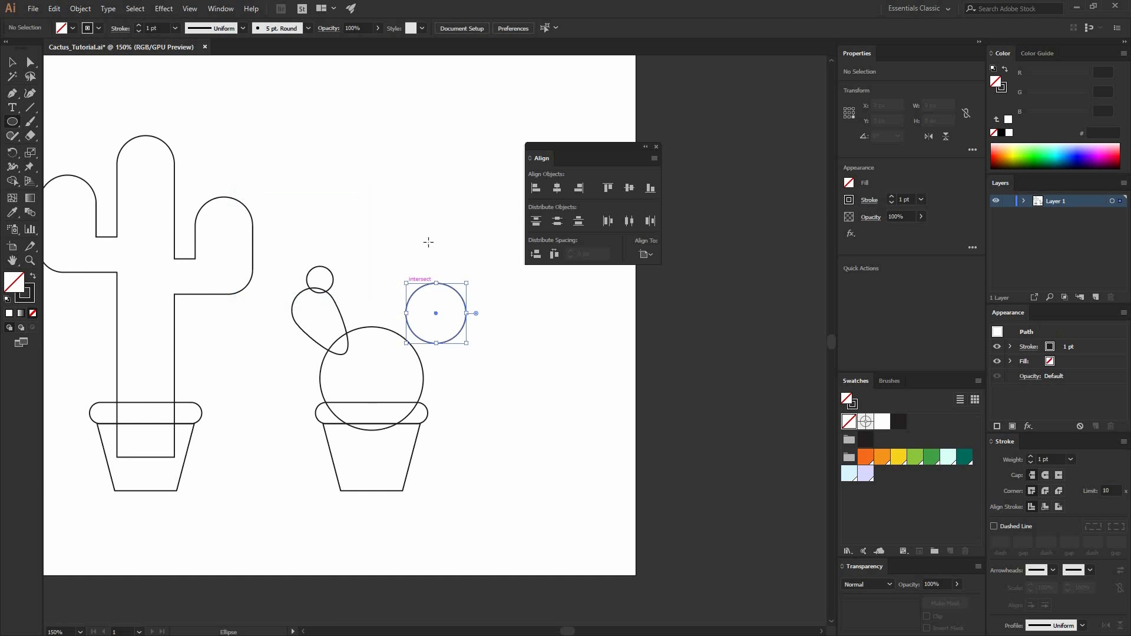
drag(428, 242, 428, 241)
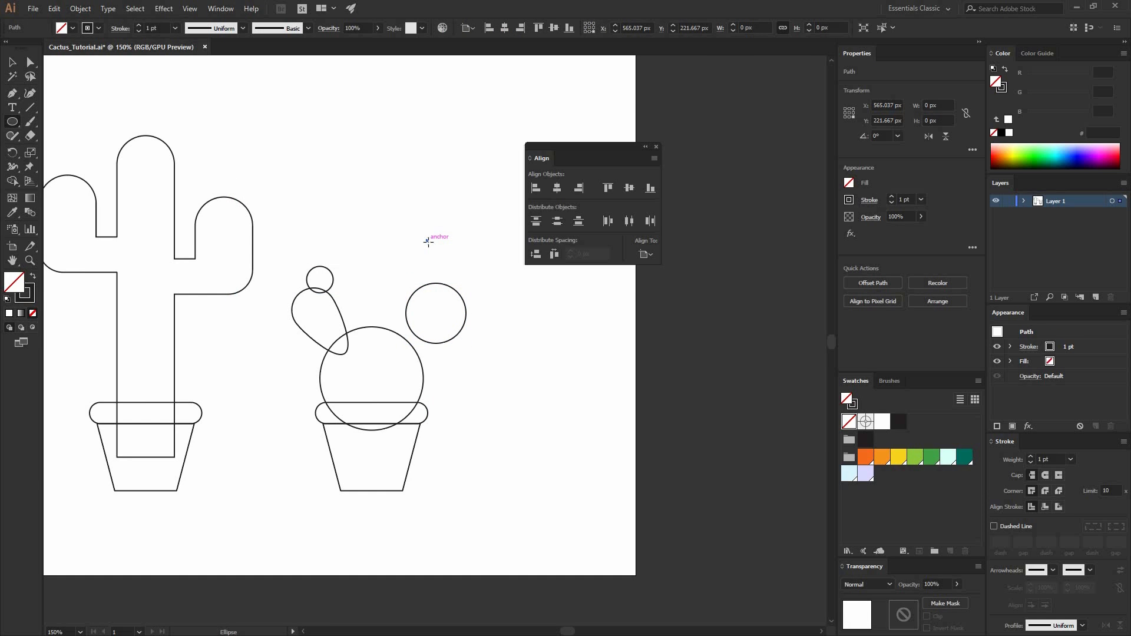
Draw a 27 × 27 px circle just above and left of the 30 px circle
click(291, 244)
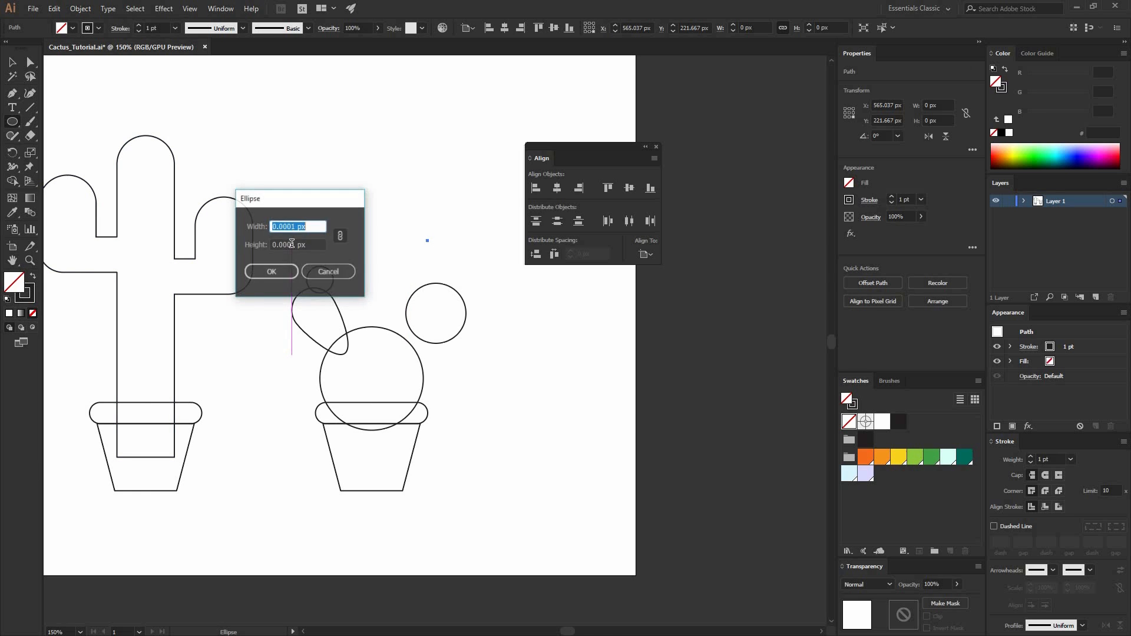
text(27)
key(Return)
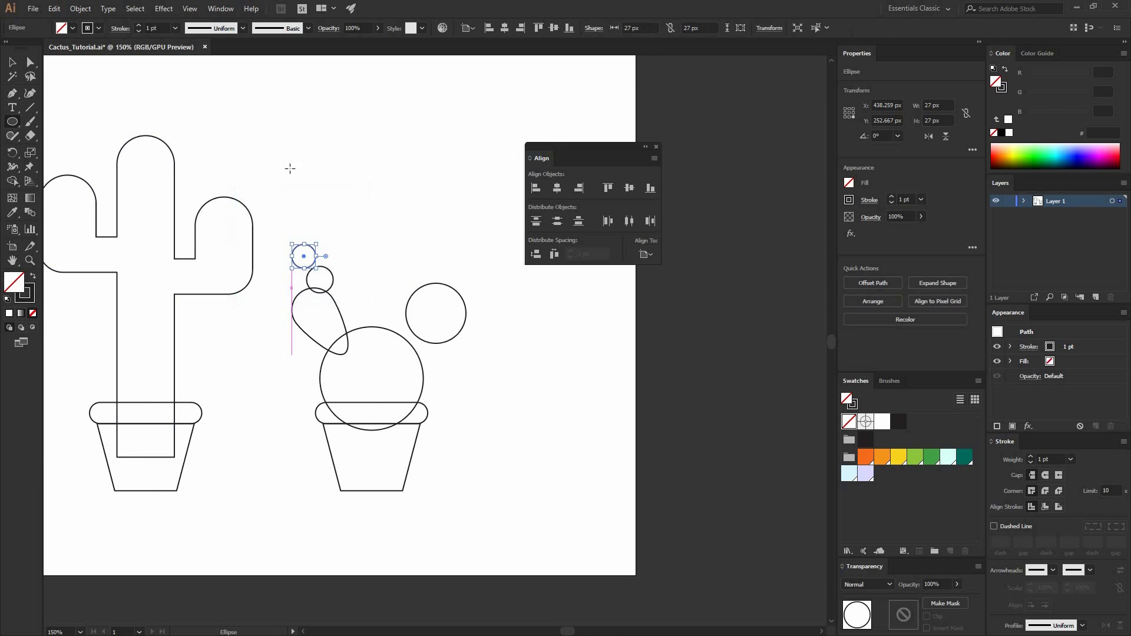
key(v)
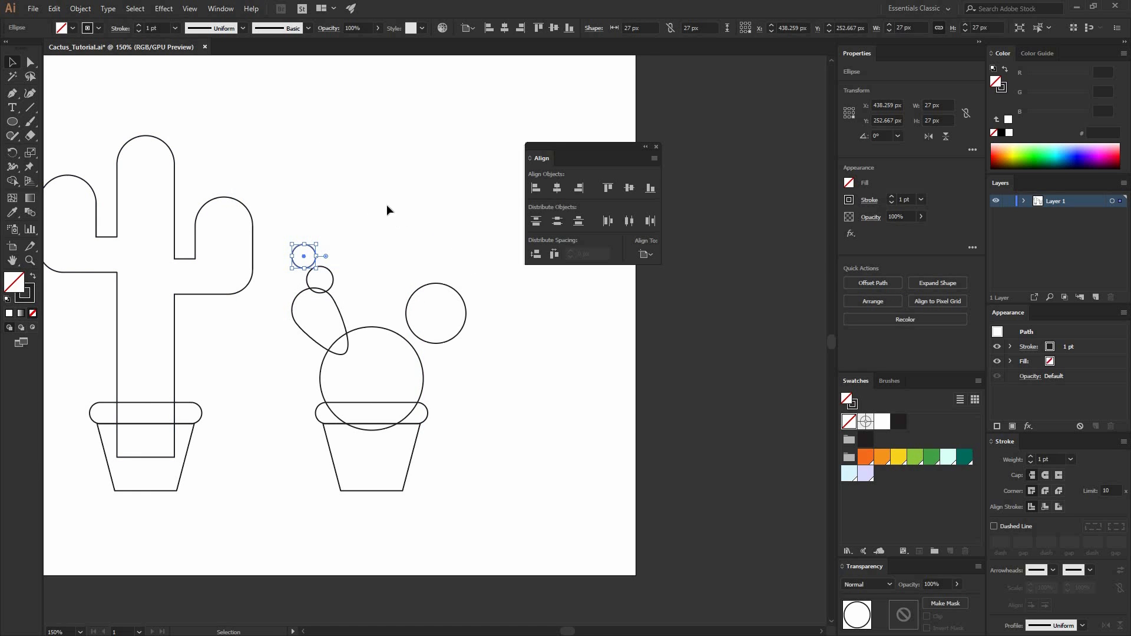
Rotate the 68 px circle to 330°, stretch it into a teardrop arm at the large circle's upper right, and place the 27 px circle on its tip
click(374, 230)
drag(432, 344, 418, 306)
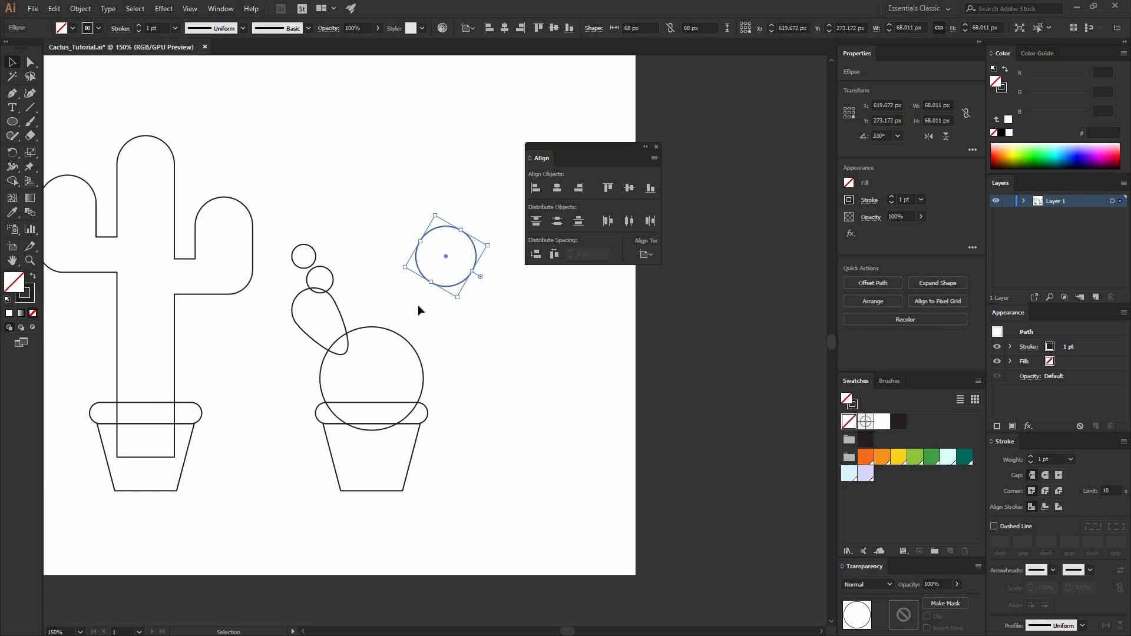
key(a)
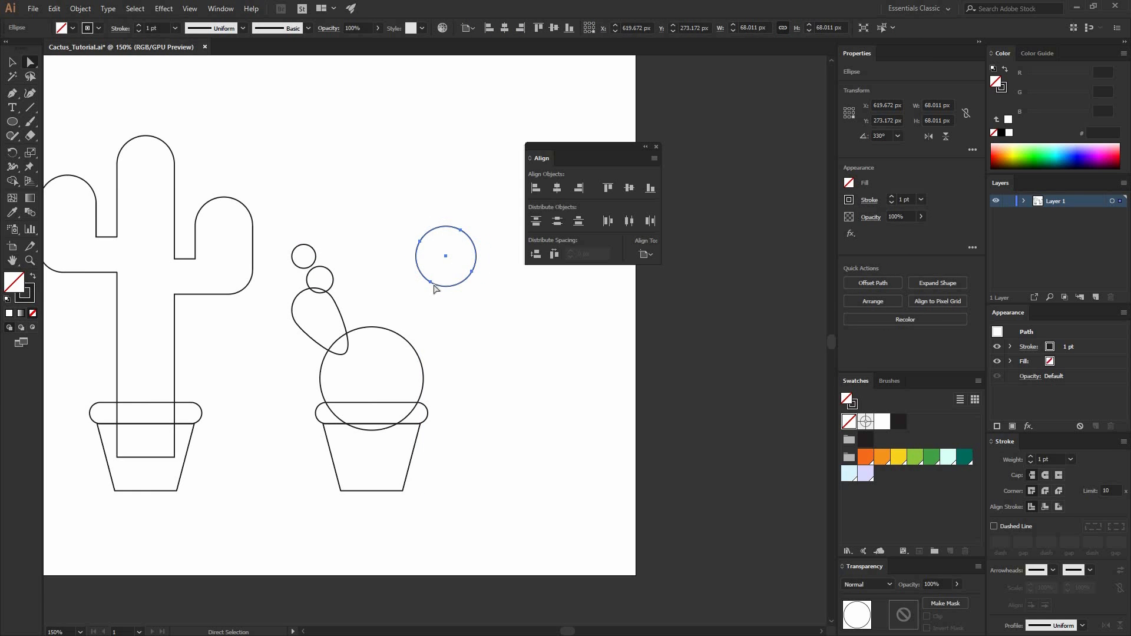
drag(432, 284, 441, 329)
key(v)
click(333, 259)
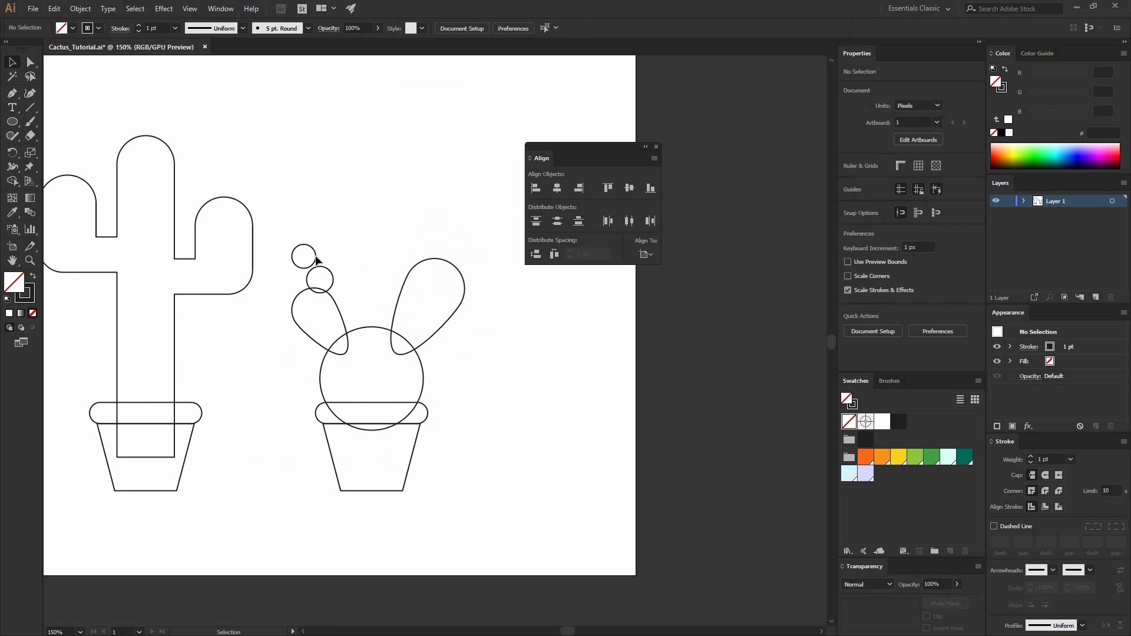
drag(304, 256, 423, 251)
click(497, 384)
Unite the large circle, both teardrop arms and the two small circles into one cactus shape
drag(291, 260, 459, 354)
click(851, 331)
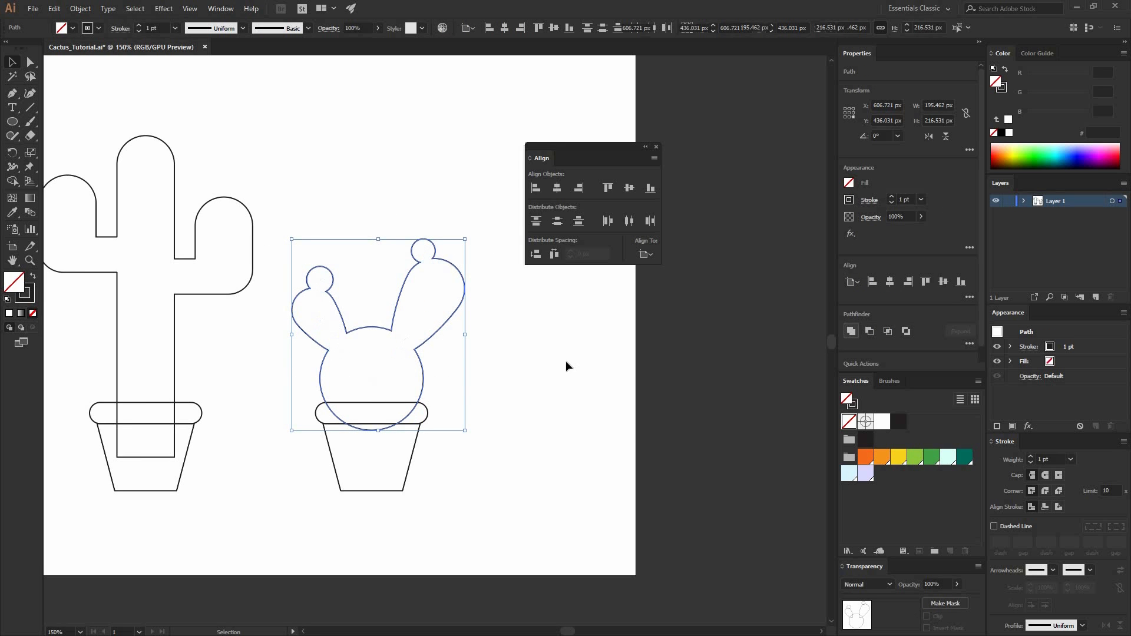
click(472, 392)
drag(333, 288, 413, 315)
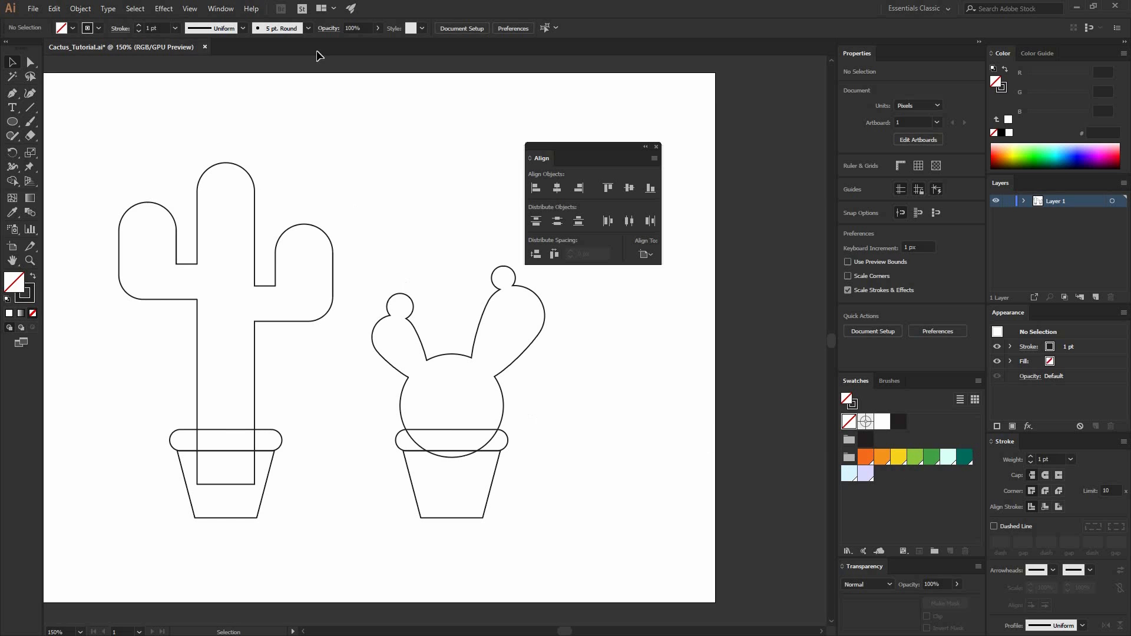
Display the gradient settings and fill the two-armed cactus with the white-to-black linear gradient, without a stroke
click(222, 10)
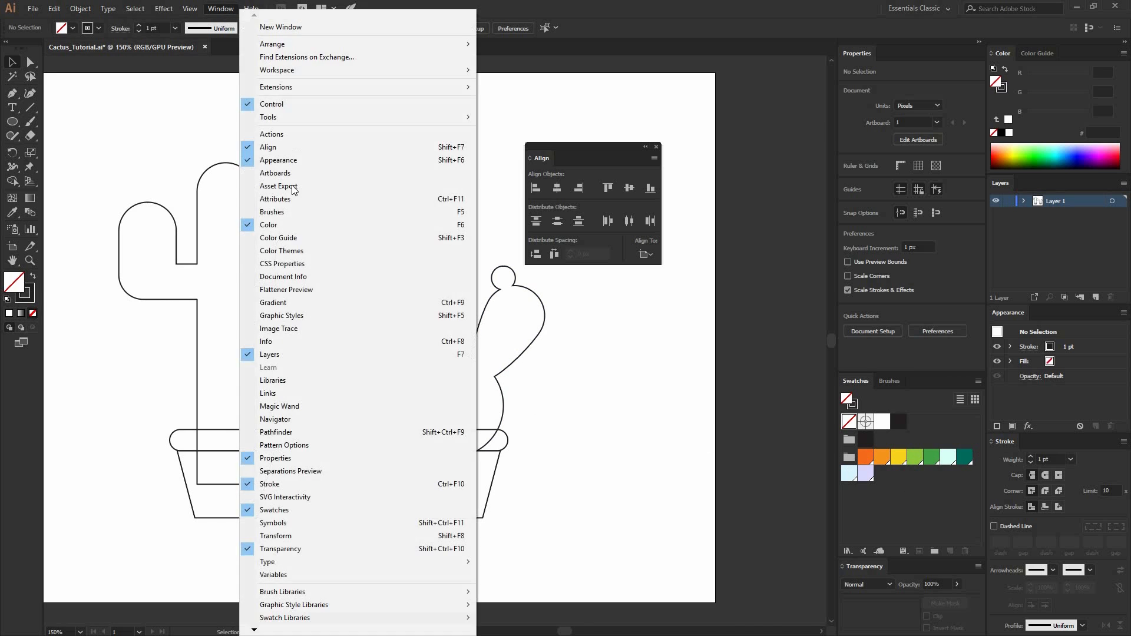
click(297, 302)
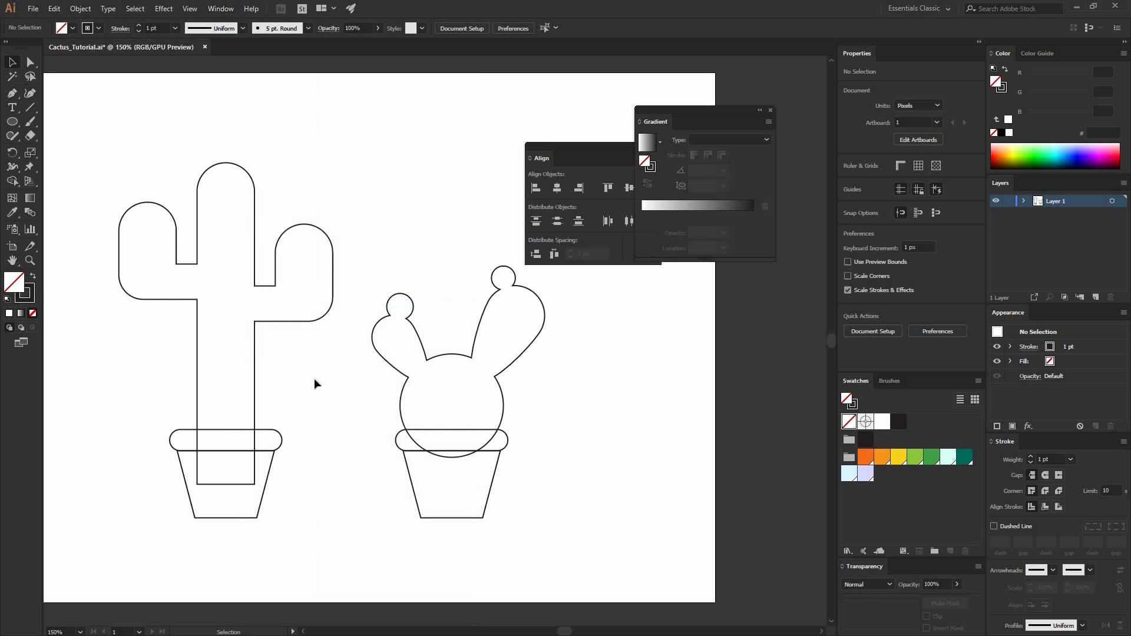
click(120, 259)
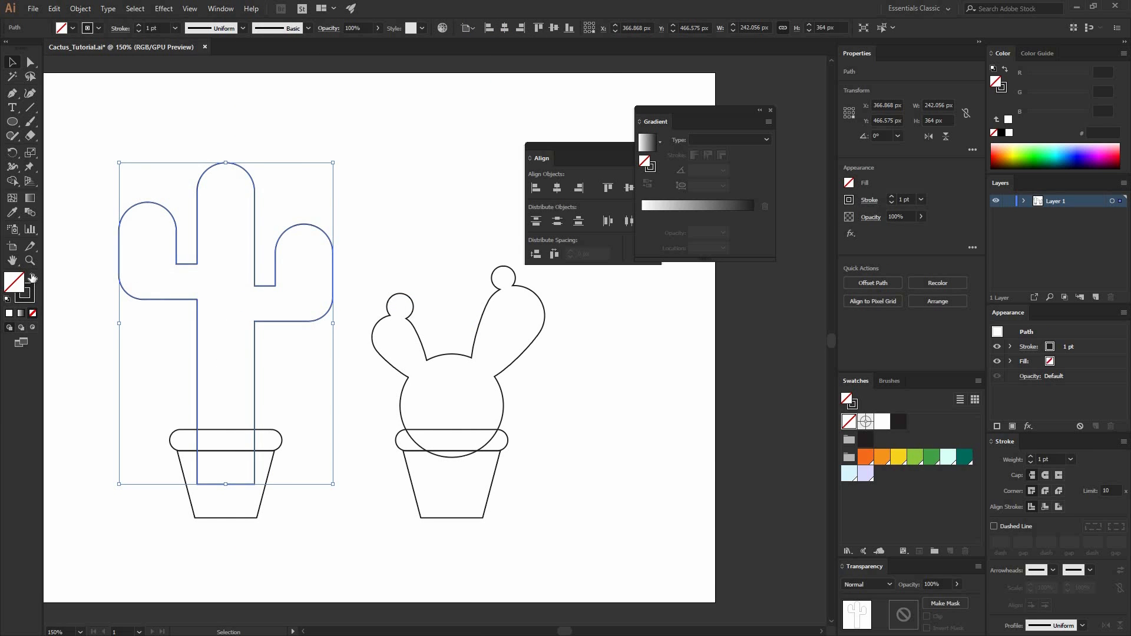
key(shift+x)
click(643, 142)
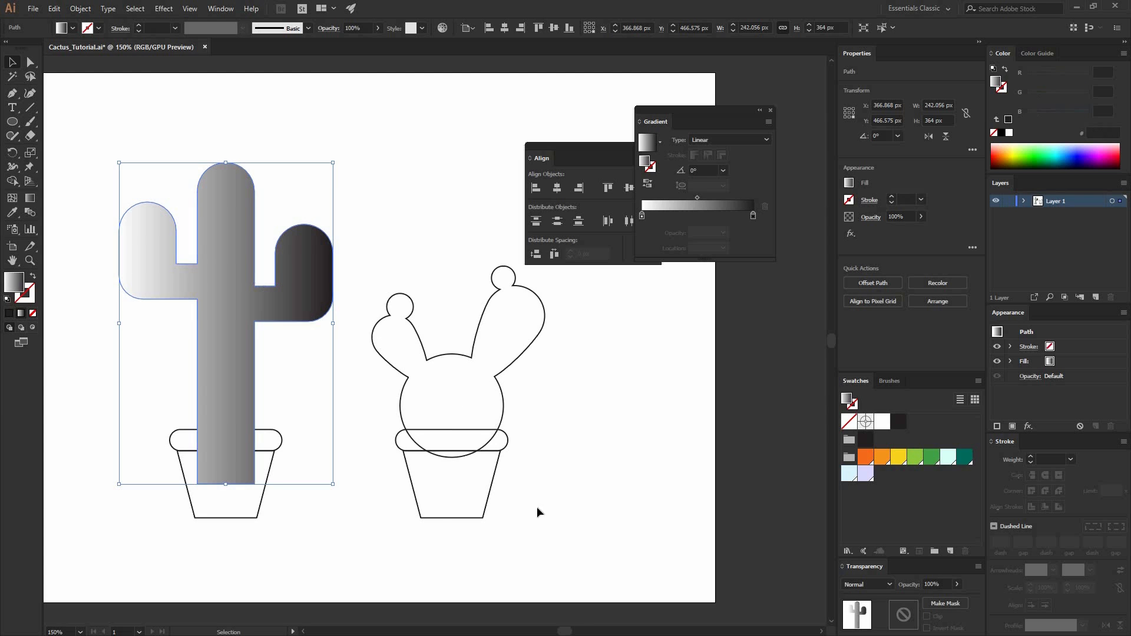
Apply the white-to-black gradient fill to all the cactus and pot shapes and remove their strokes
drag(541, 513, 445, 470)
key(ctrl+a)
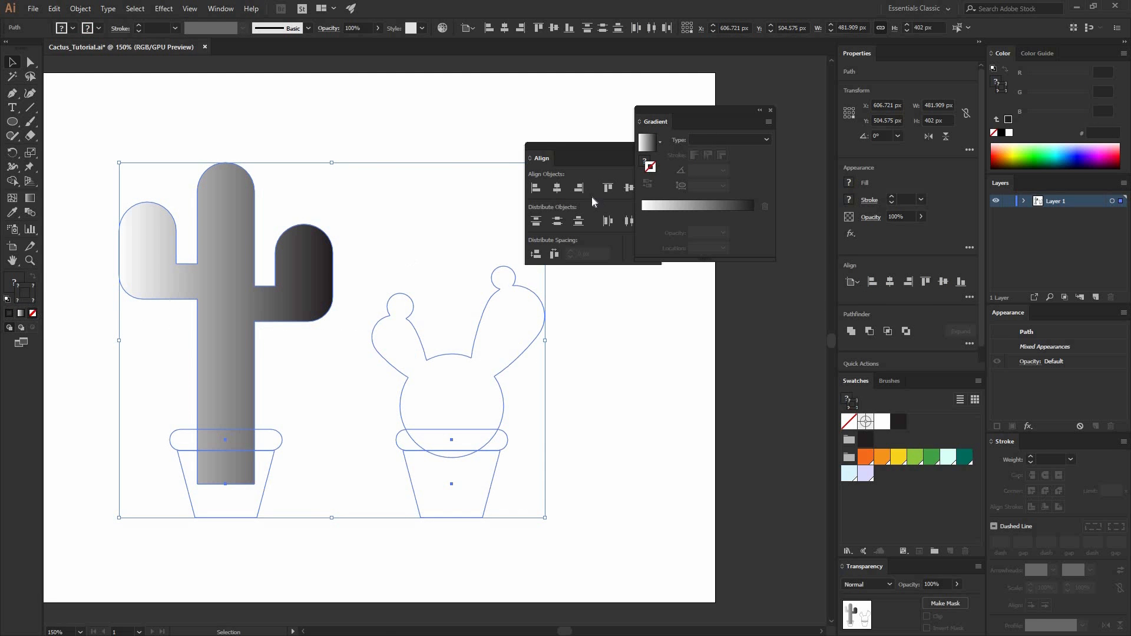
key(period)
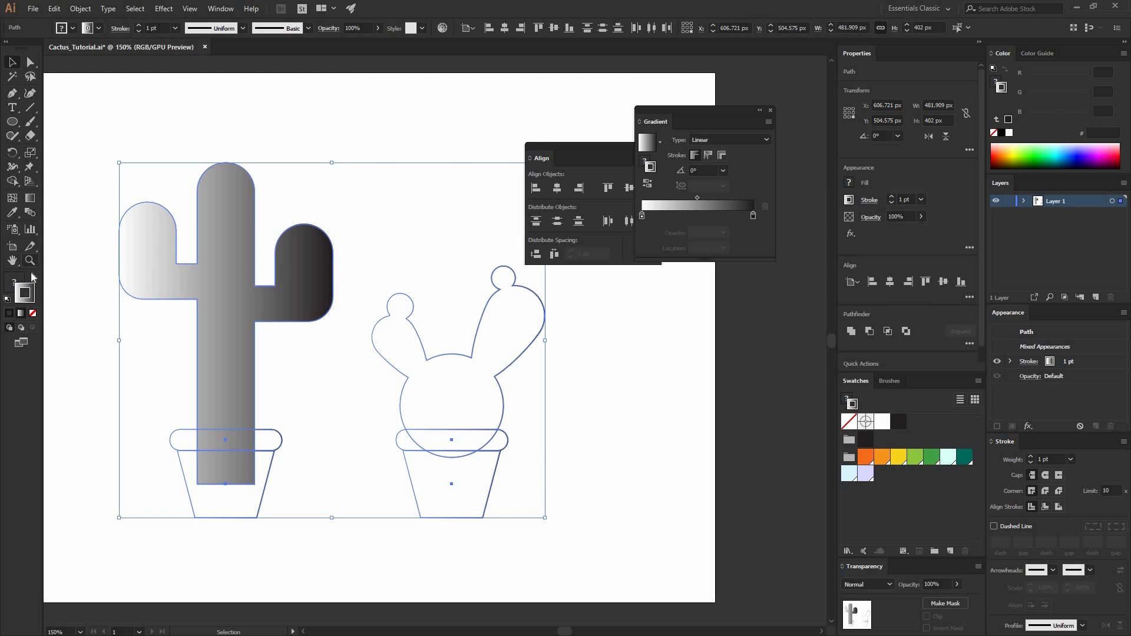
key(x)
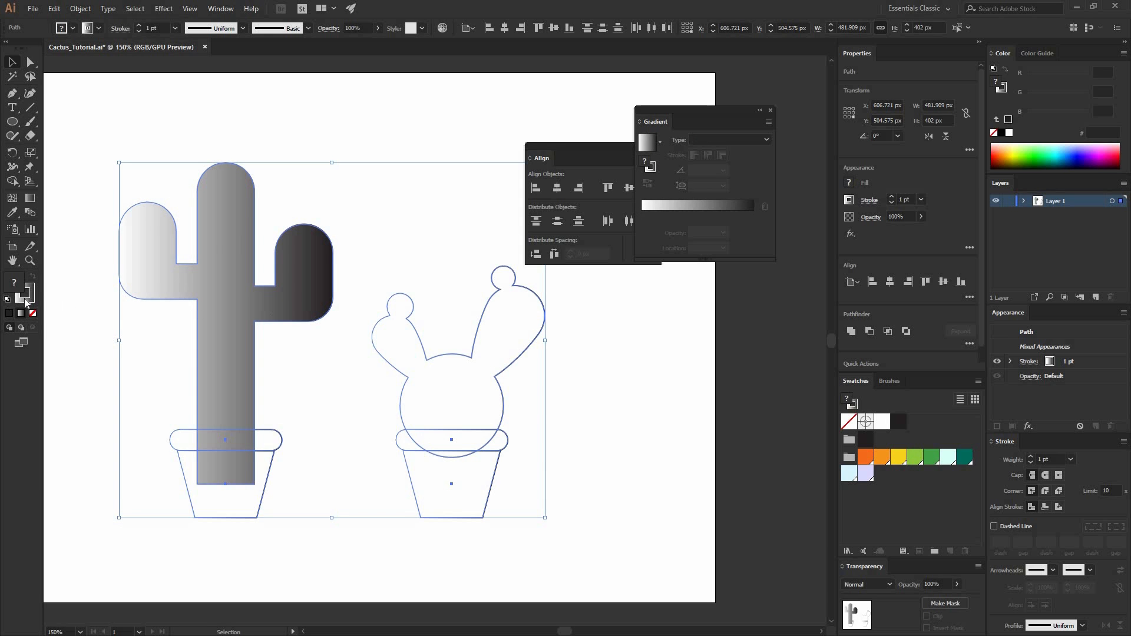
click(22, 312)
click(25, 302)
click(34, 314)
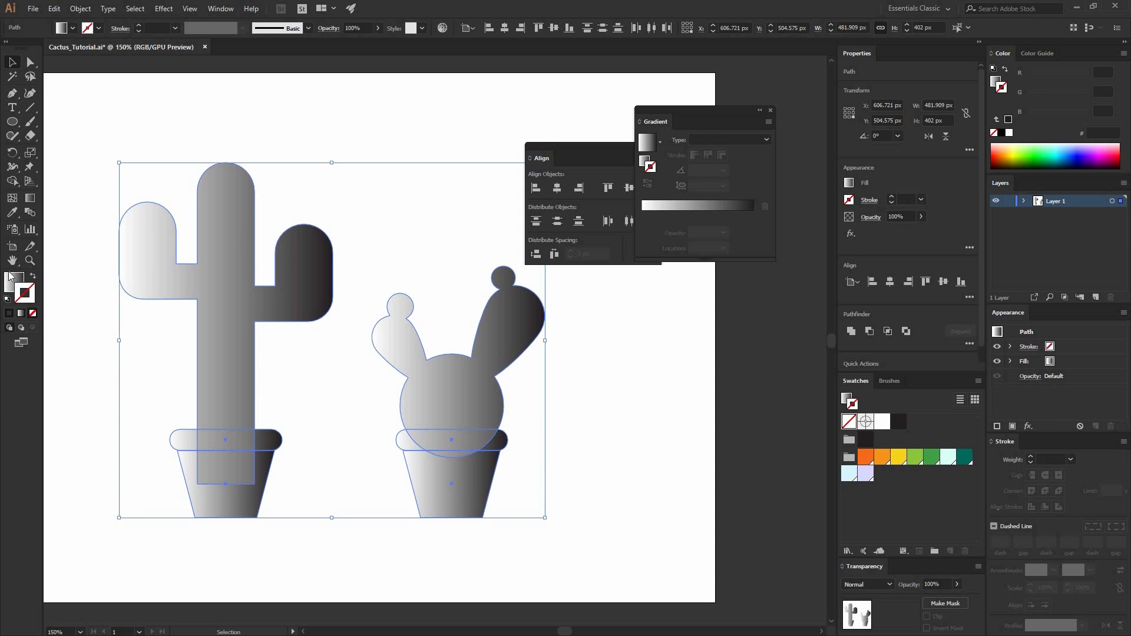
Send the two-armed cactus to the back so it sits behind its pot
click(270, 367)
click(231, 351)
right_click(240, 354)
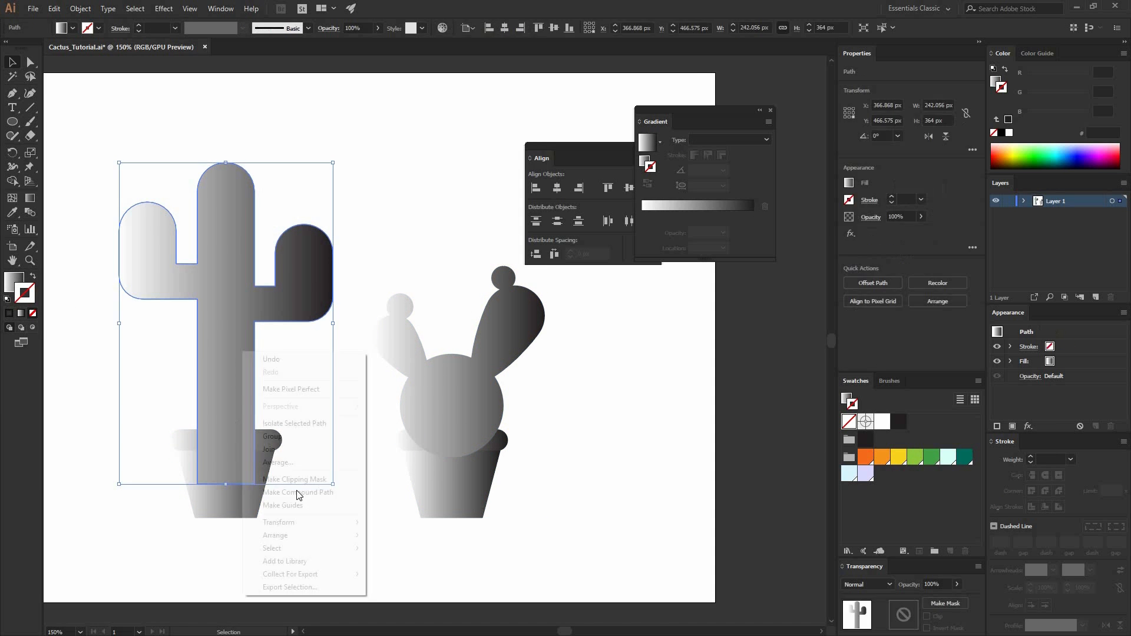
mouse_move(283, 535)
click(128, 574)
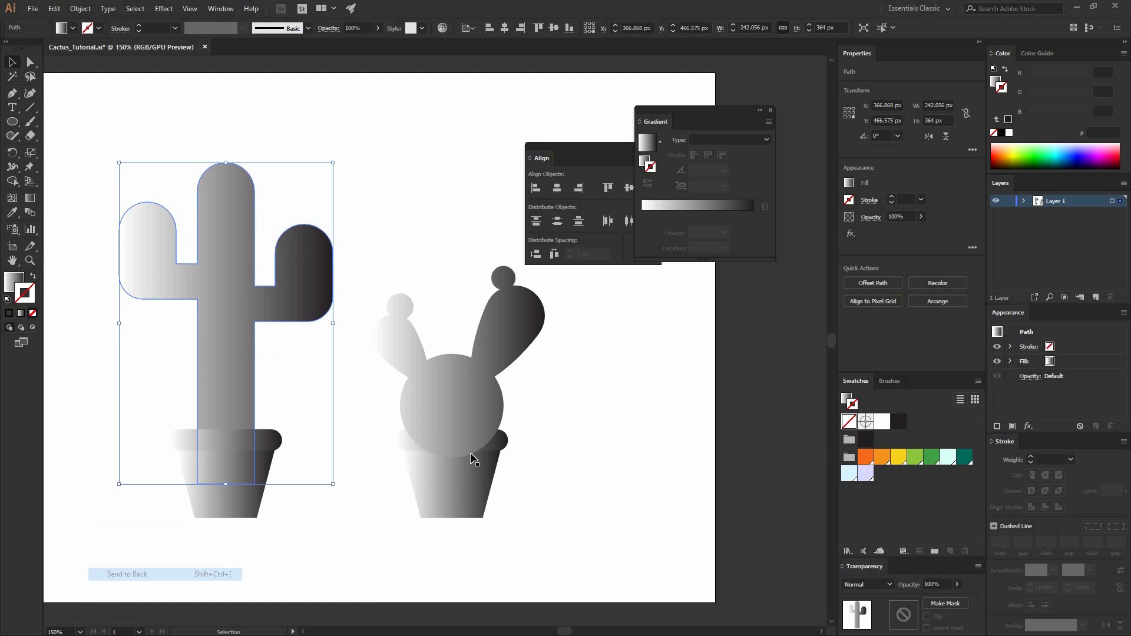
Send the round cactus to the back, behind the second pot and its rim
click(556, 389)
click(387, 302)
right_click(450, 343)
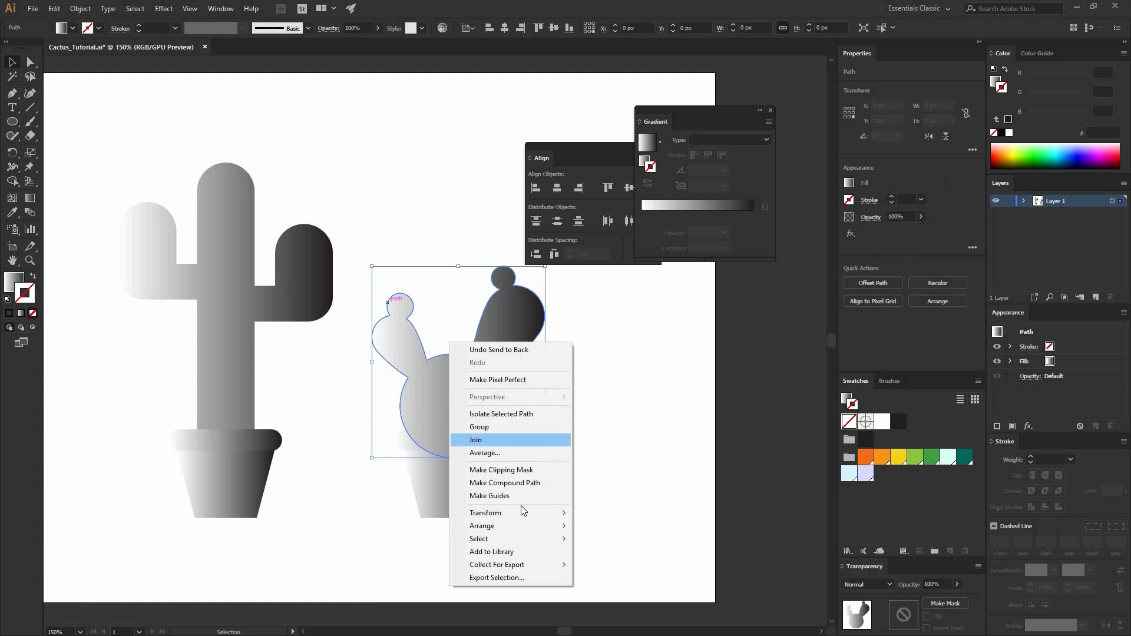
mouse_move(483, 529)
click(360, 566)
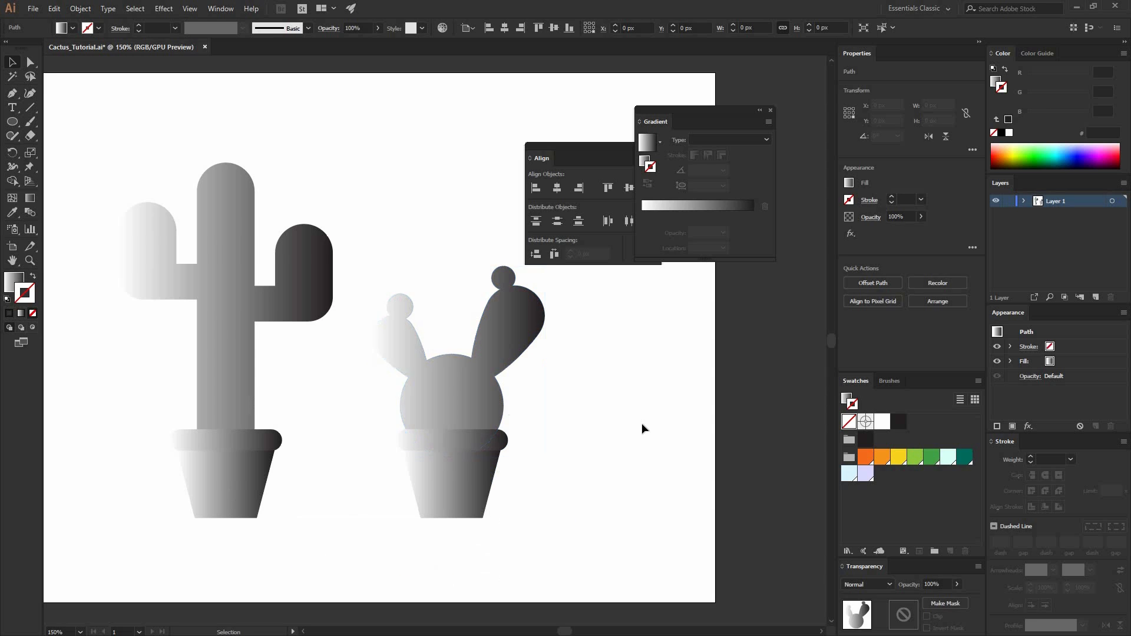
click(641, 423)
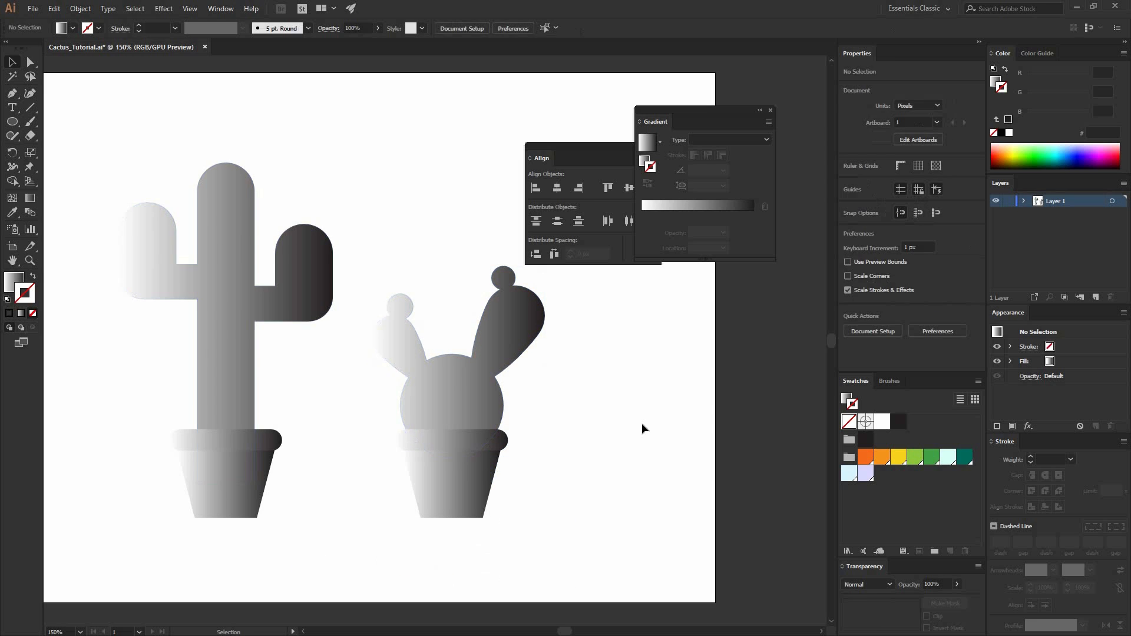
Show the fill gradient settings of the two-armed cactus, and clear the selection
click(254, 322)
click(643, 160)
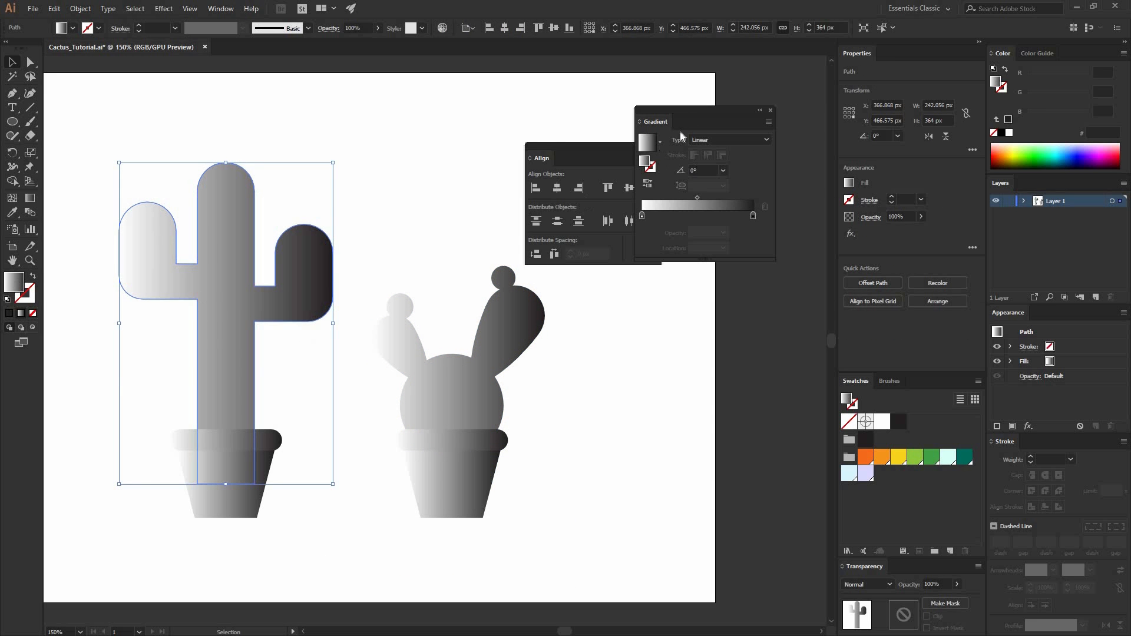
key(ctrl+shift+a)
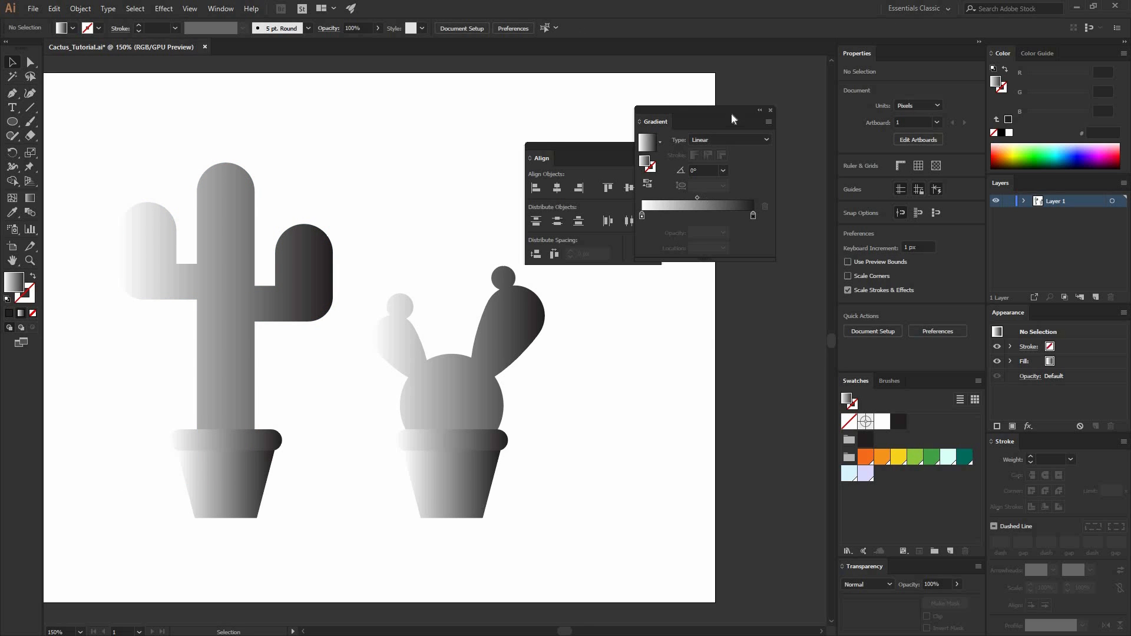
Build a light green, Green 600 and Teal 800 linear gradient from the swatches and apply it to the two-armed cactus
drag(695, 124, 647, 283)
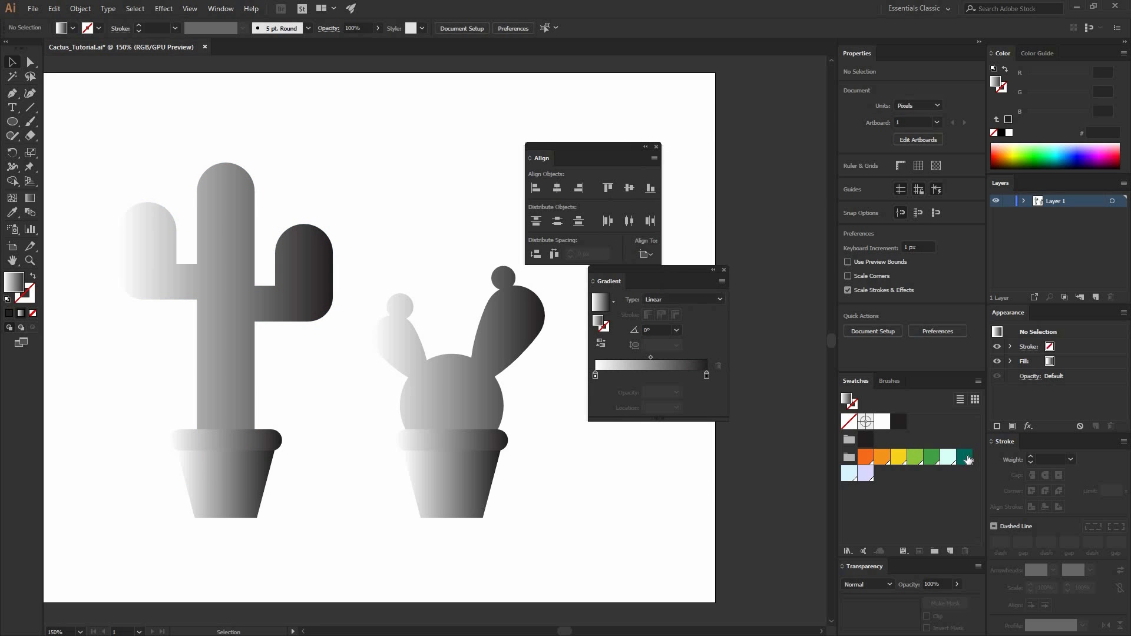
drag(967, 459, 706, 375)
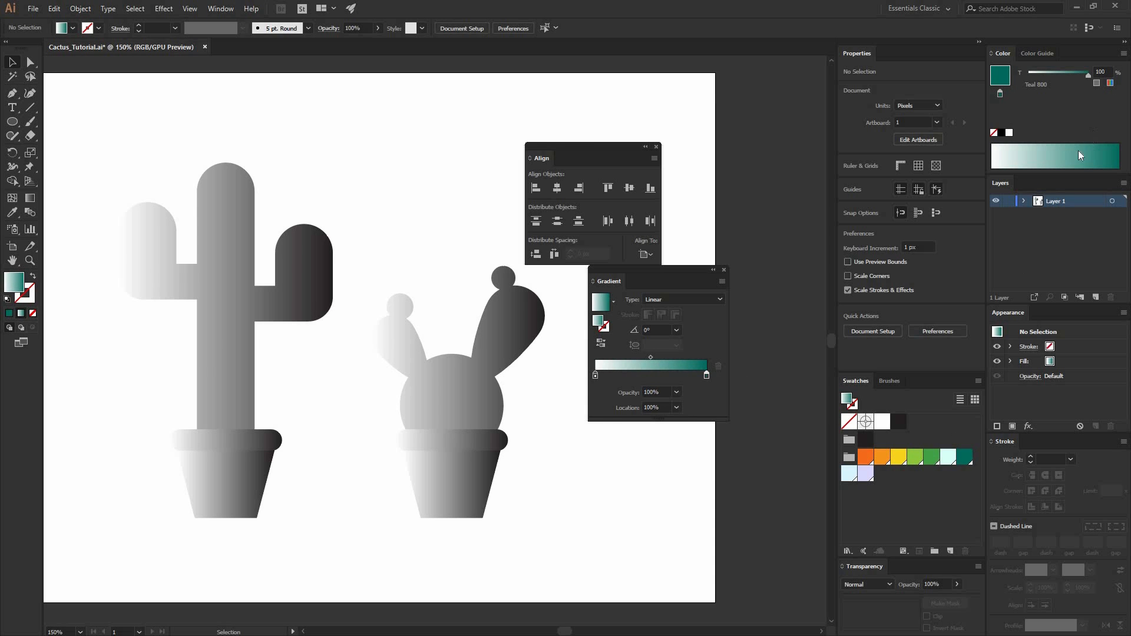
click(1110, 84)
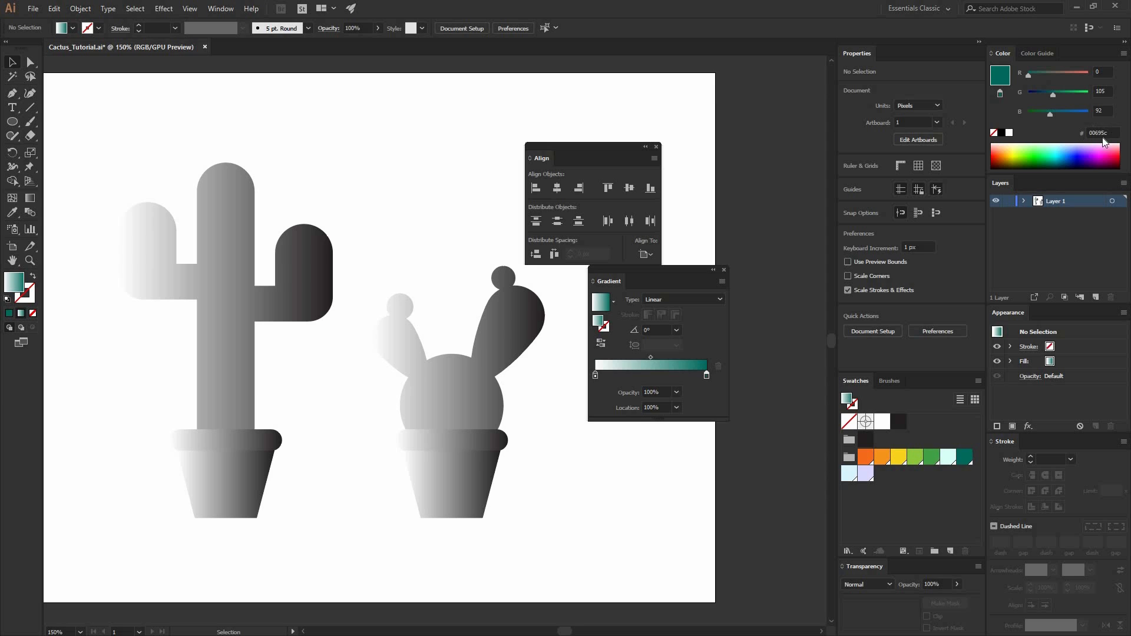
drag(931, 457, 595, 403)
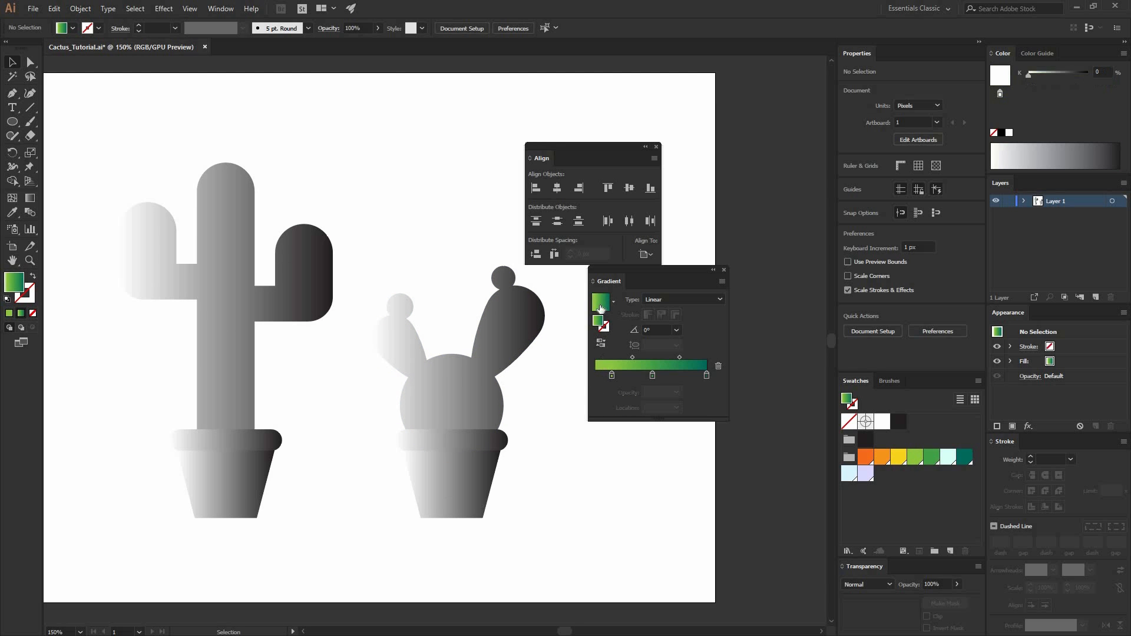
drag(601, 303, 251, 271)
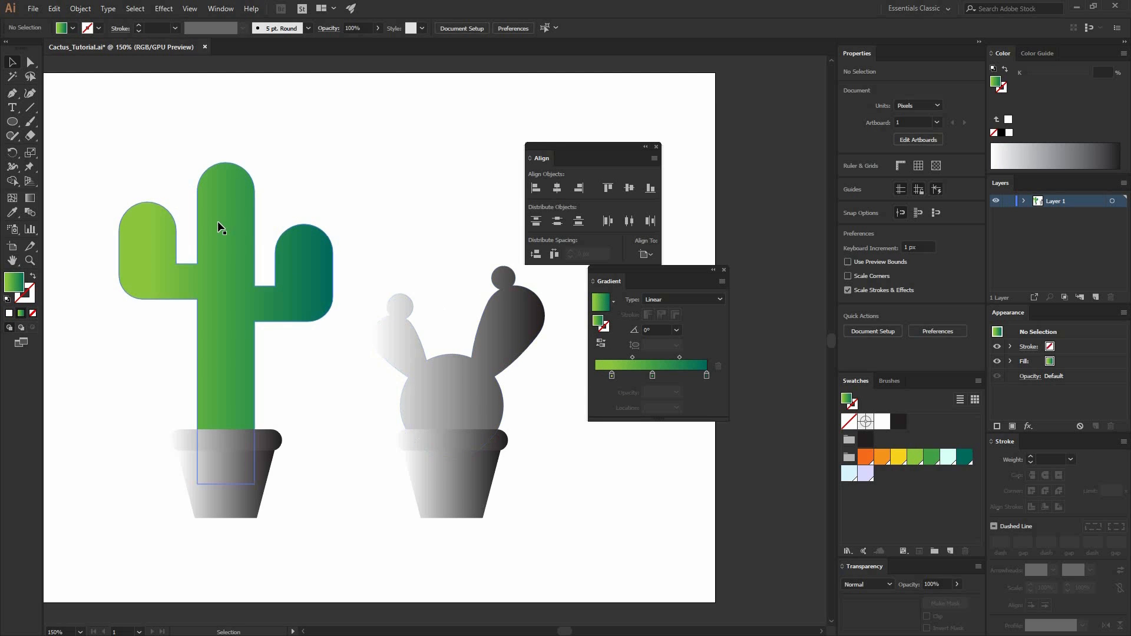
Move the two-armed cactus gradient's light green stop to 0% and its middle green stop to about the midpoint
drag(611, 375, 595, 376)
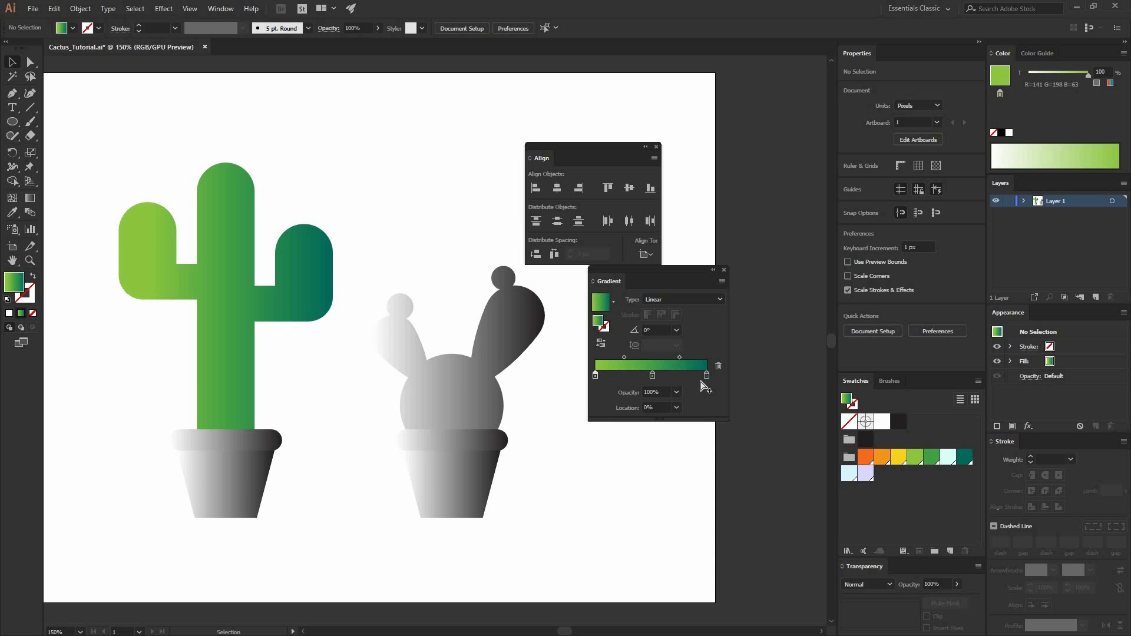
click(707, 375)
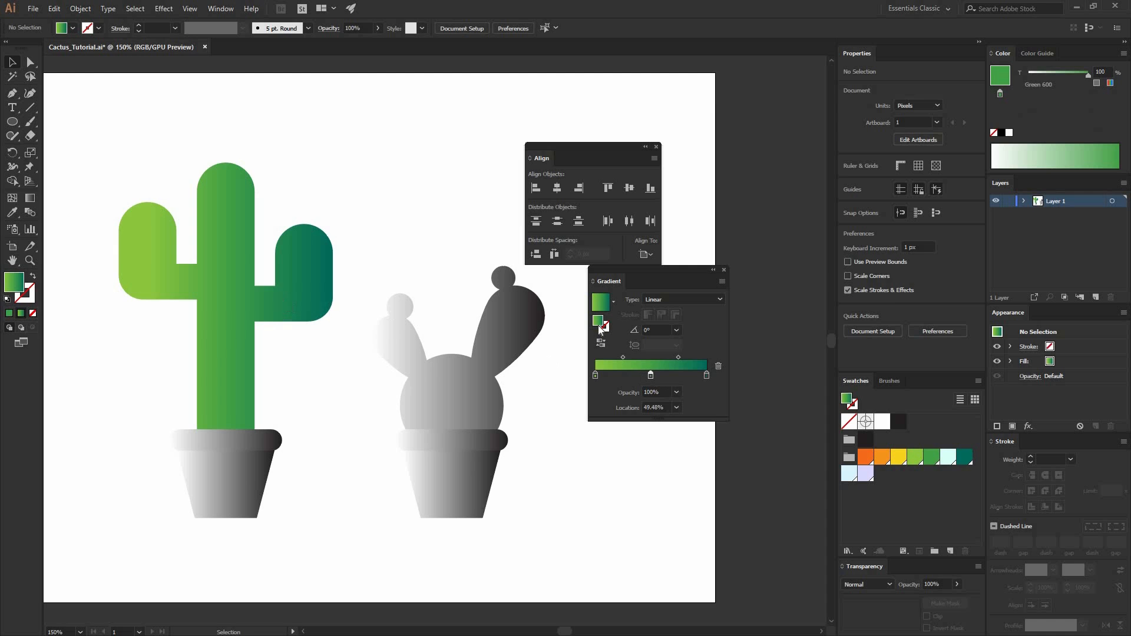
click(281, 301)
drag(611, 375, 648, 375)
click(707, 376)
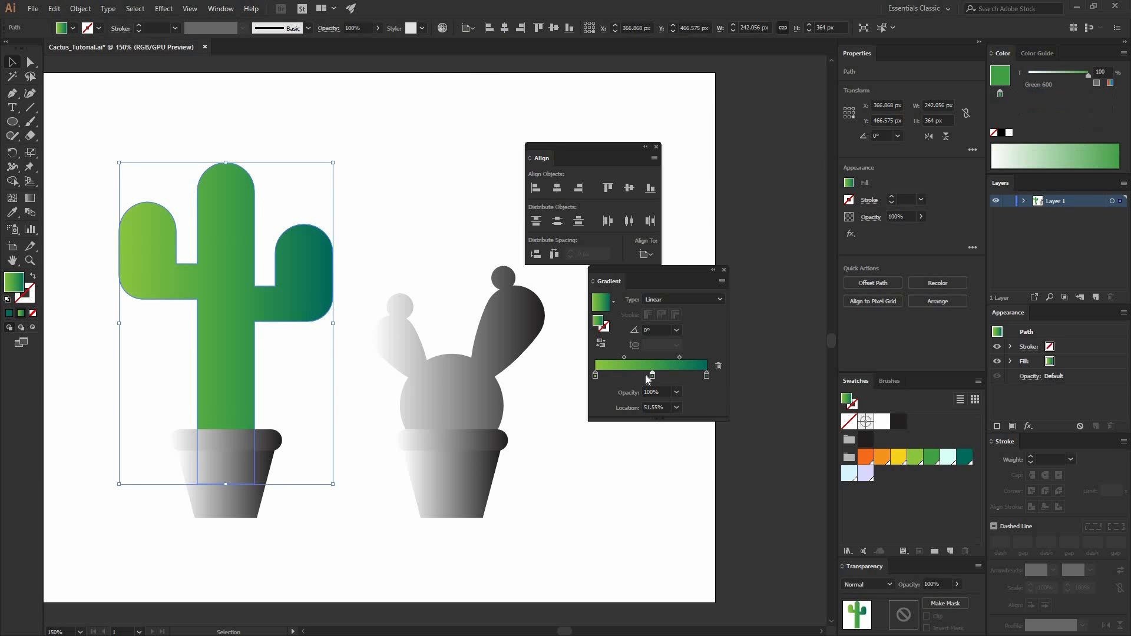
click(354, 295)
Apply the two-armed cactus's green-to-teal gradient to the round cactus
click(490, 374)
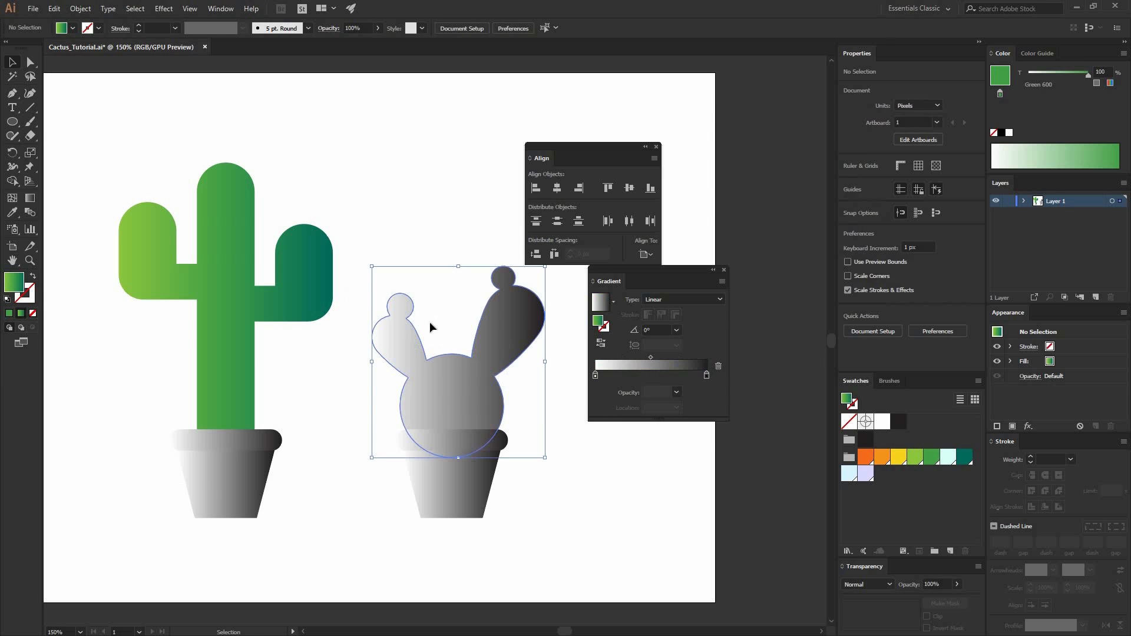
click(318, 296)
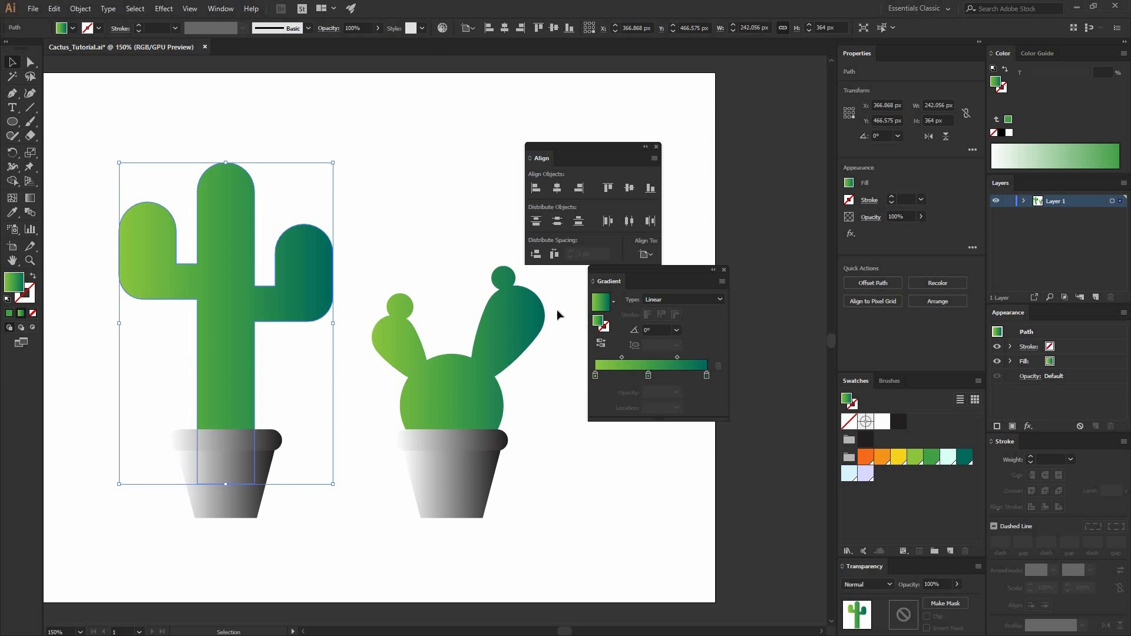
click(556, 310)
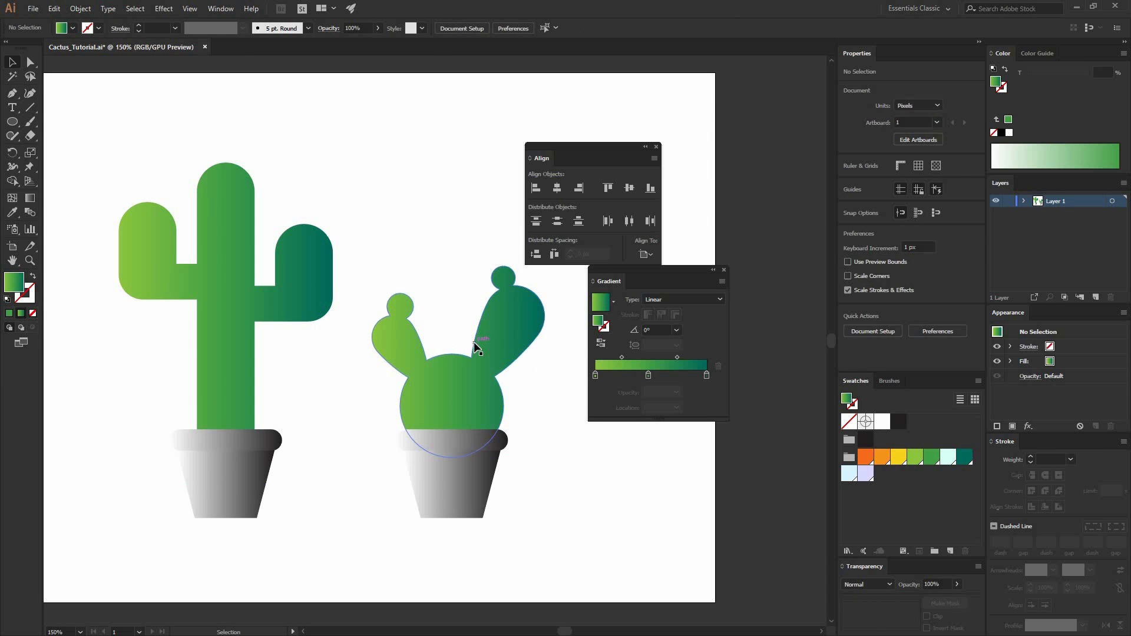
Fill the first pot's rim with a gradient of yellow at 0%, light orange near the middle and orange at 100%
click(277, 435)
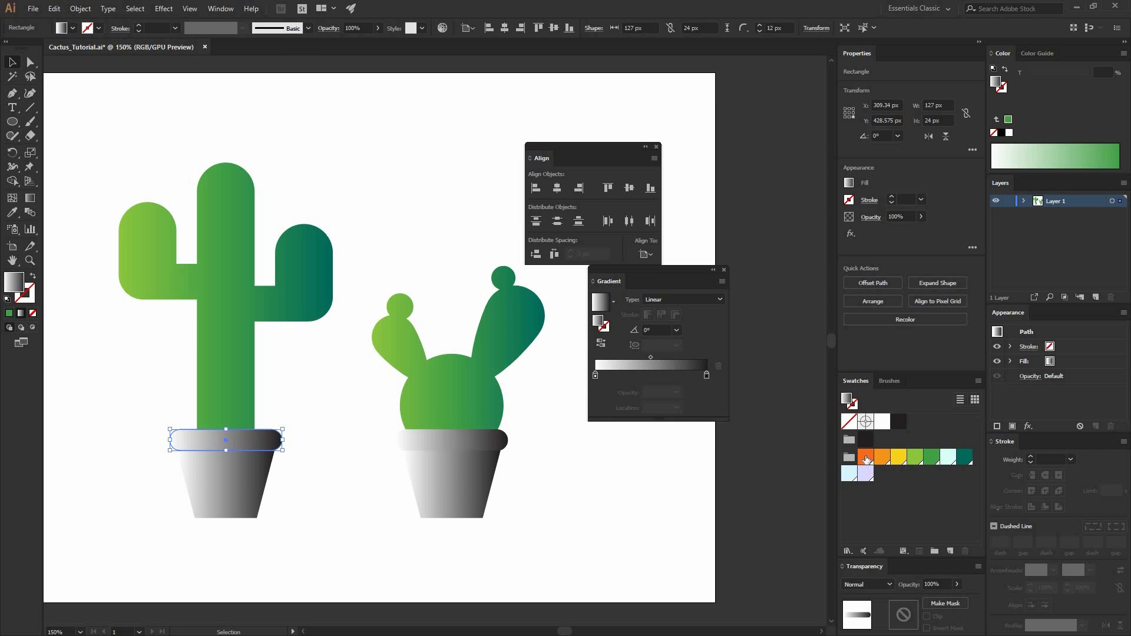
drag(866, 460, 707, 376)
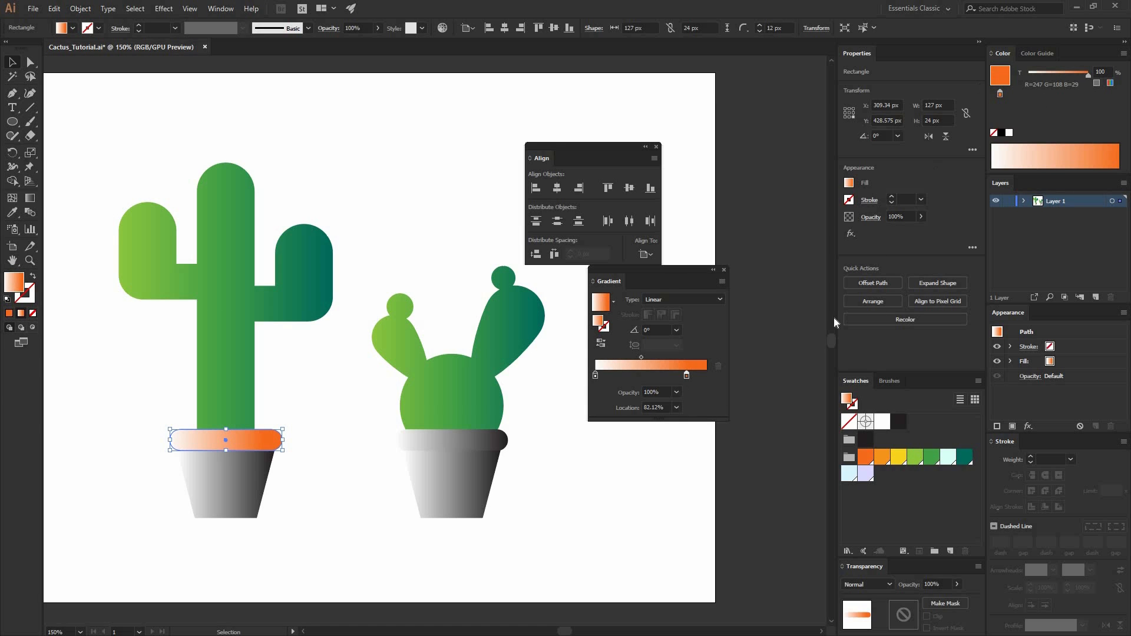
drag(882, 458, 655, 377)
drag(897, 460, 589, 376)
click(595, 377)
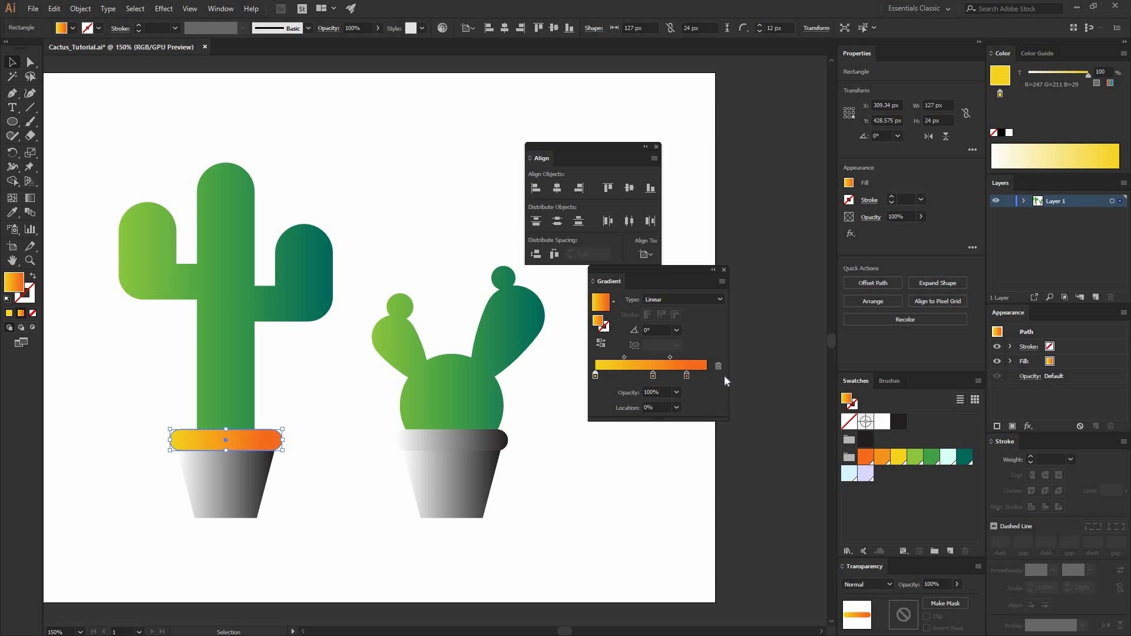
drag(686, 375, 707, 375)
click(303, 520)
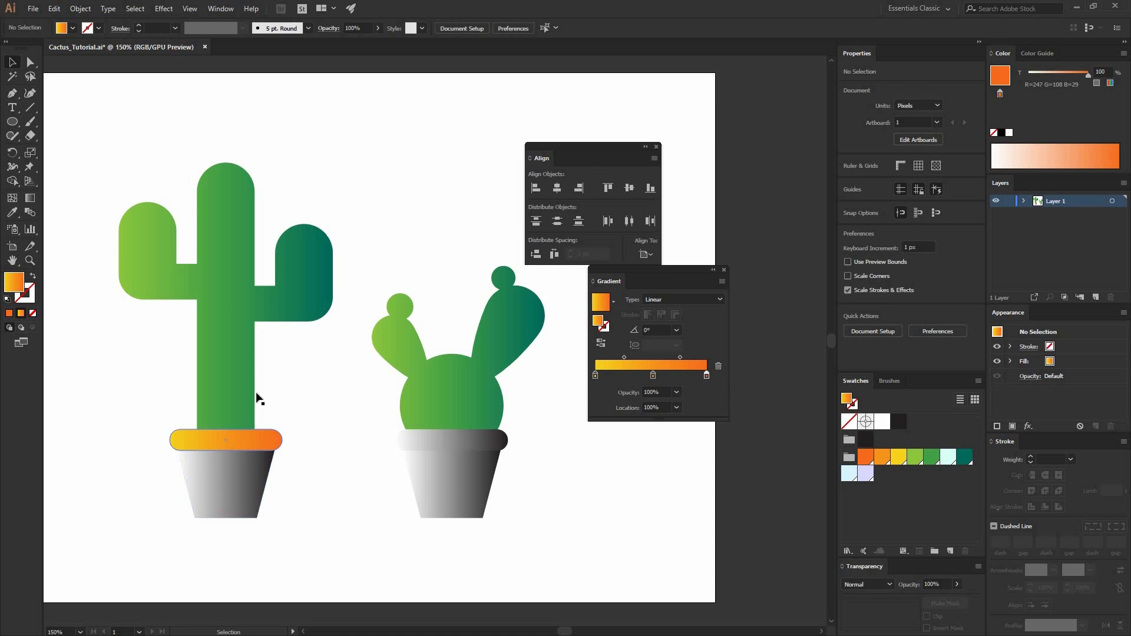
Apply the yellow-to-orange gradient to the second pot's rim and to the body of the first pot
click(440, 448)
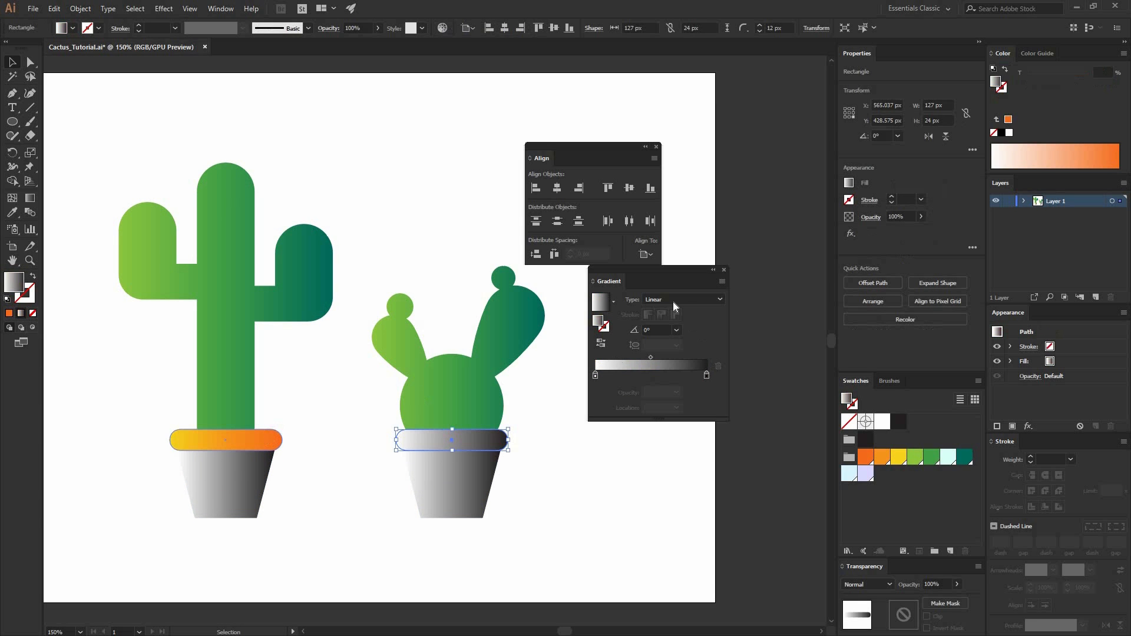
click(225, 439)
drag(601, 302, 477, 439)
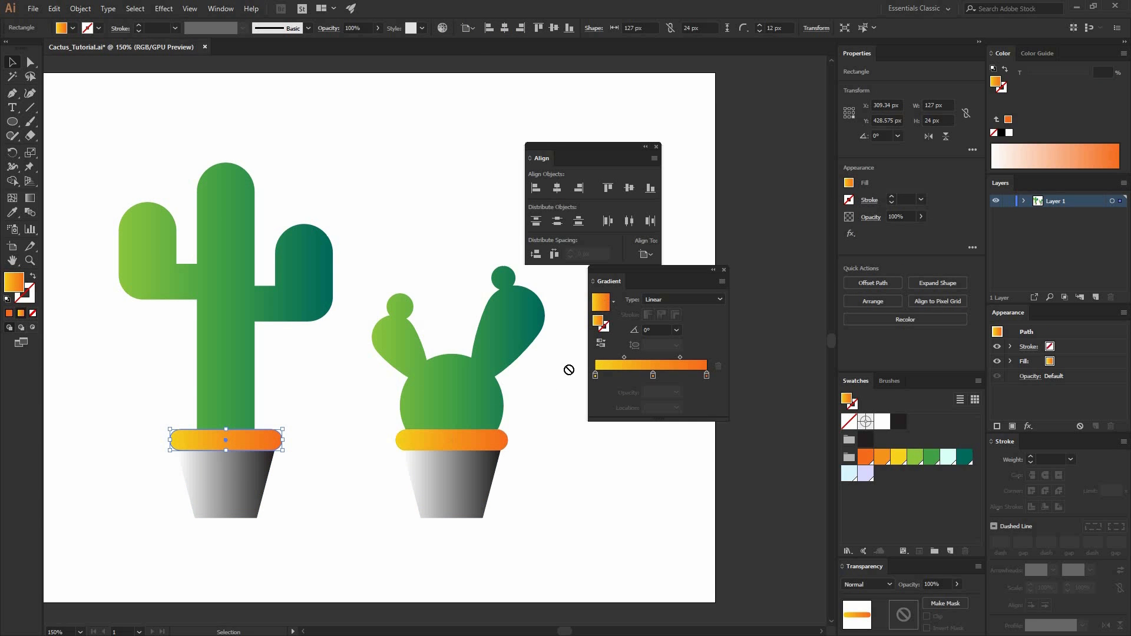
drag(568, 369, 238, 487)
click(354, 430)
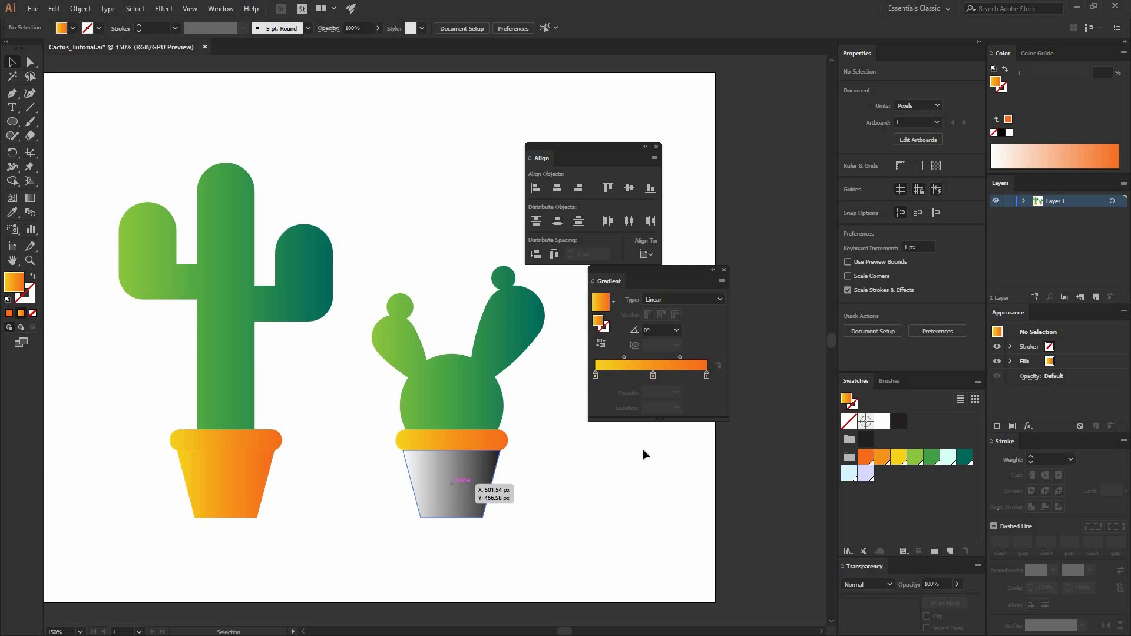
Recolour the second pot's rim with a gradient of light blue at 0%, mint near the middle and lavender at 100%
click(455, 440)
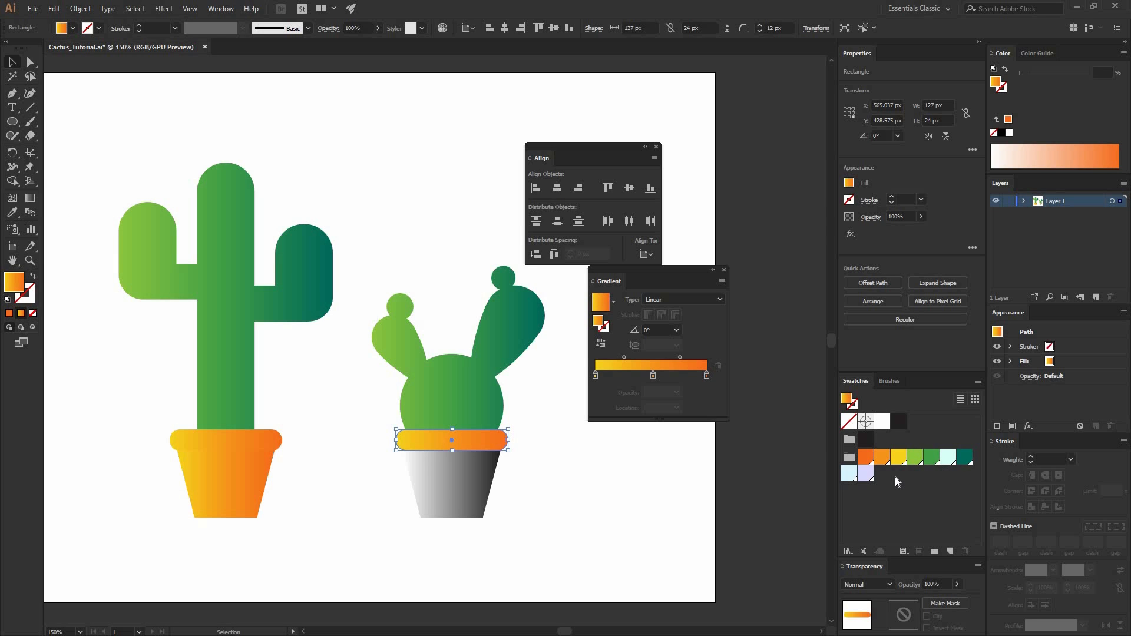
drag(948, 457, 709, 391)
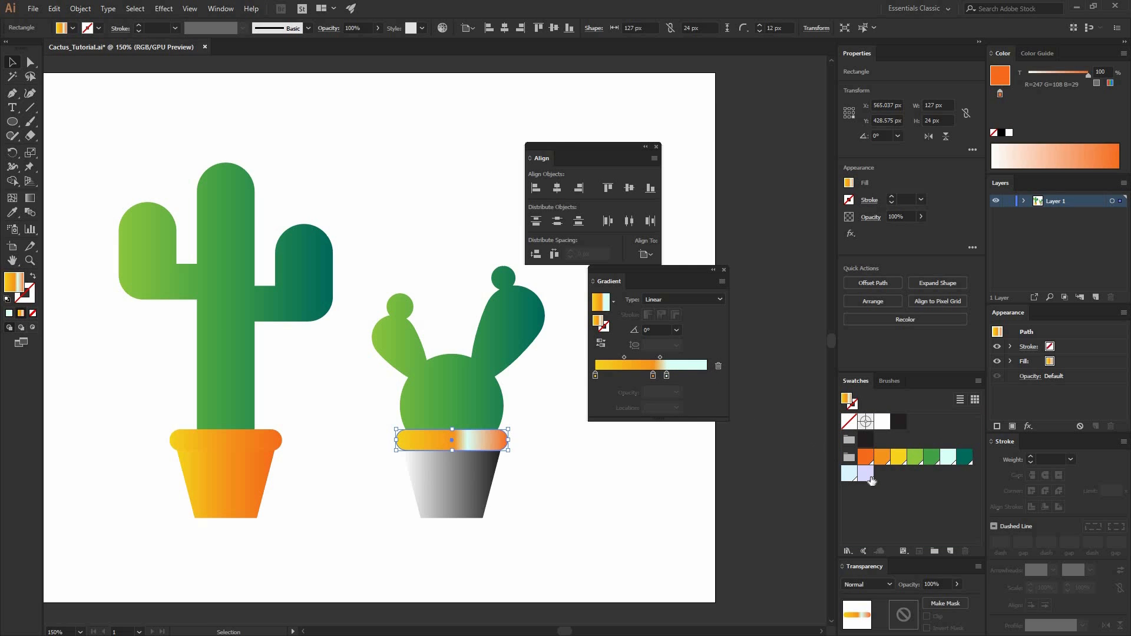
drag(866, 475, 629, 376)
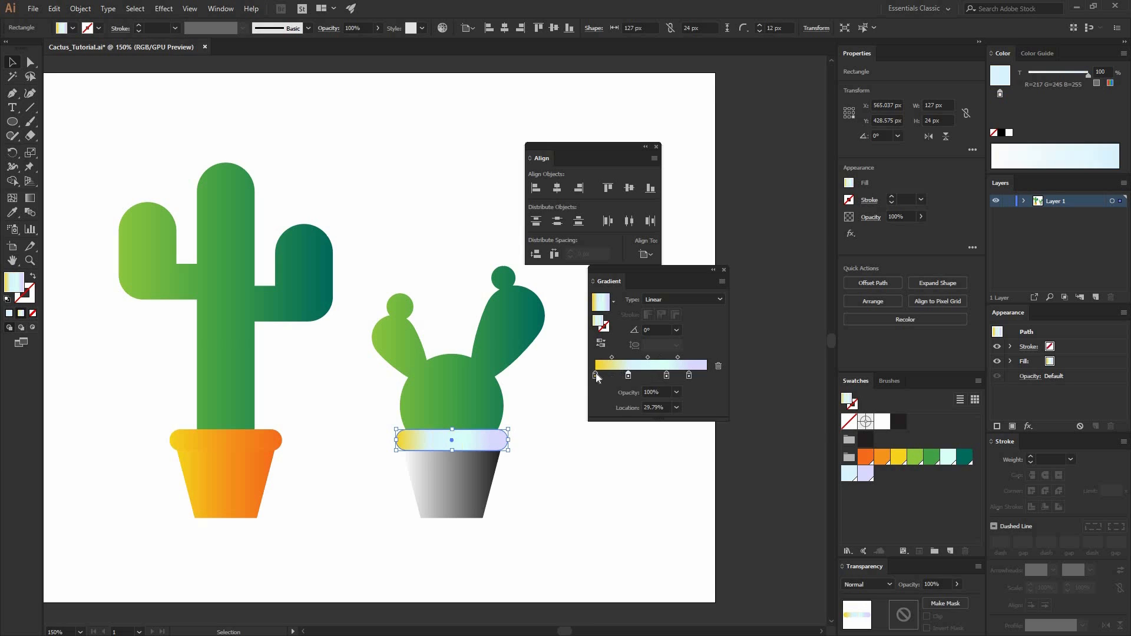
click(718, 366)
drag(690, 376, 708, 376)
drag(622, 376, 594, 376)
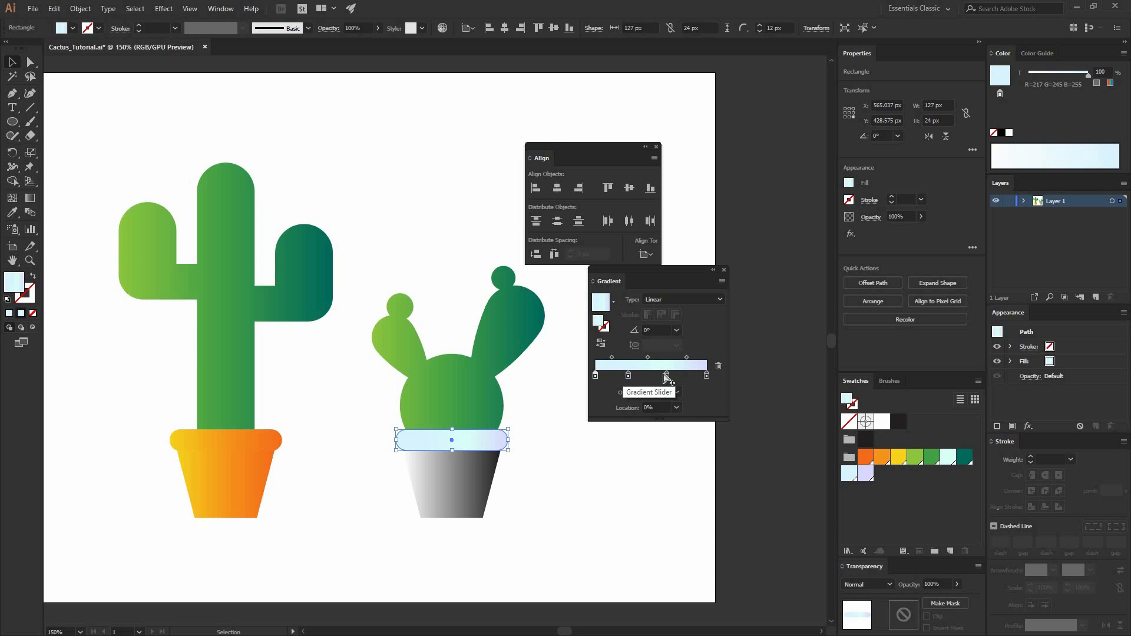
click(647, 376)
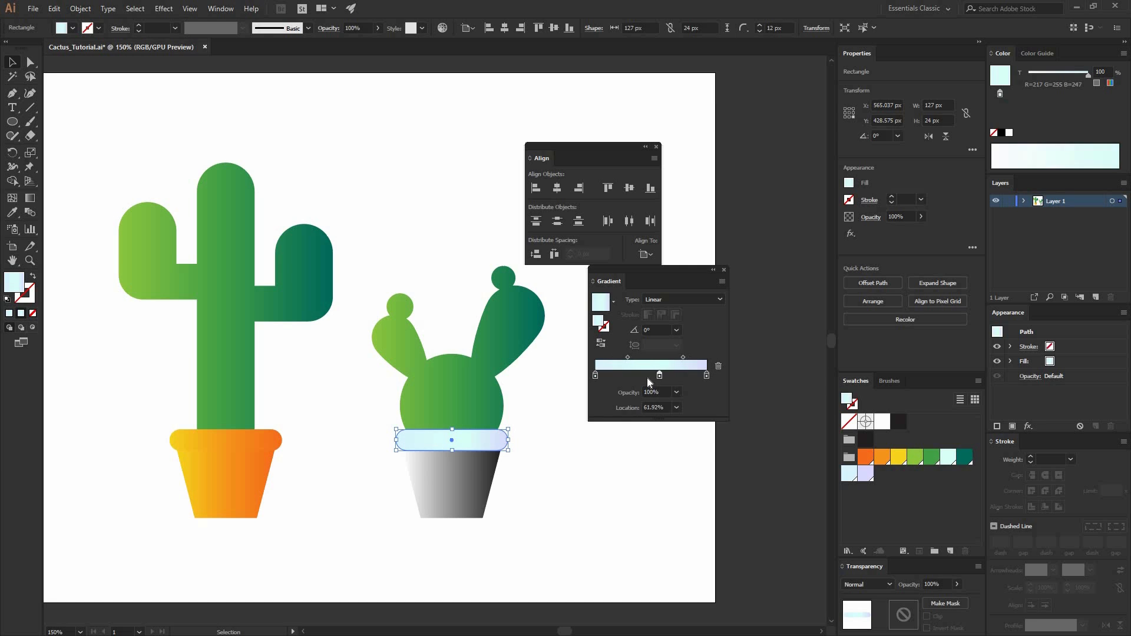
Apply the rim's light blue, mint and lavender gradient to the body of the second pot
click(612, 461)
click(472, 467)
click(471, 440)
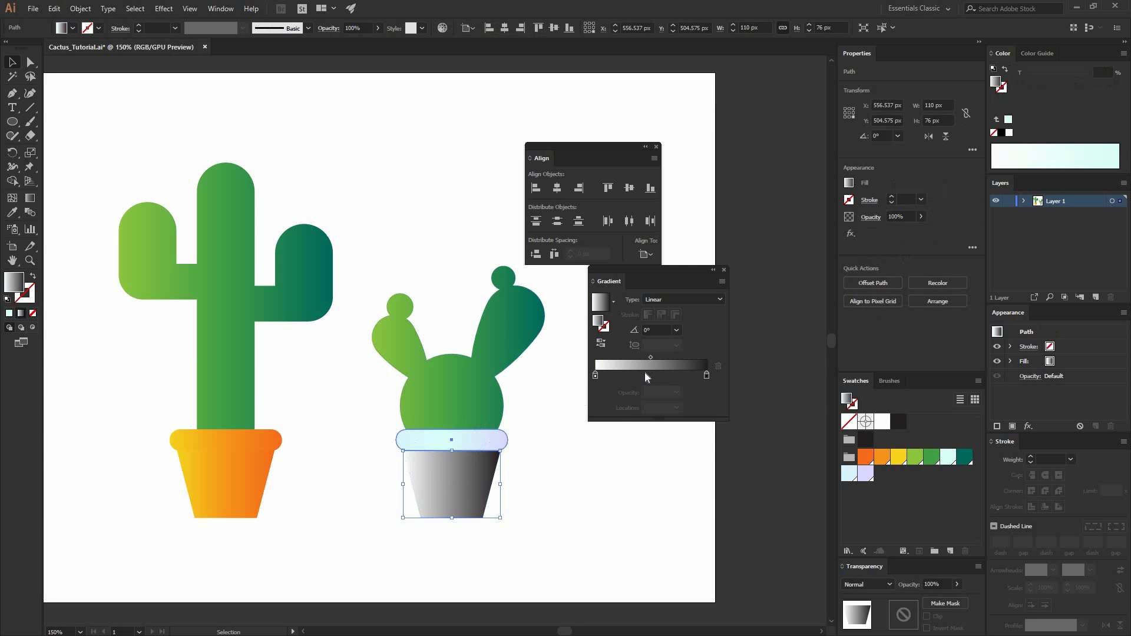
click(637, 500)
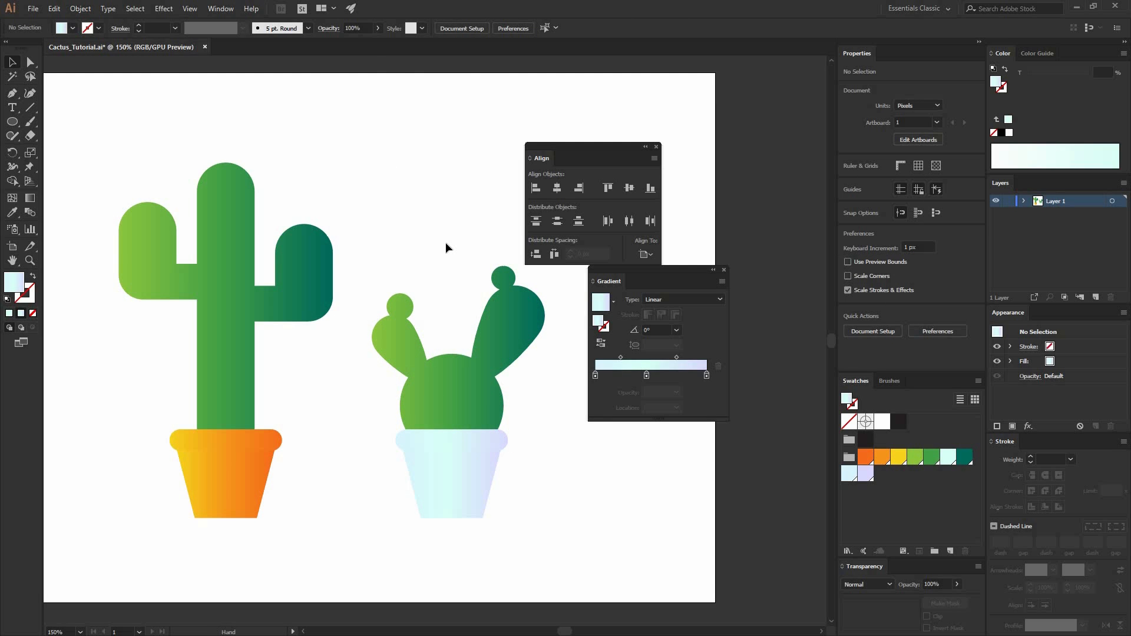
Group all the cactus and pot shapes and centre the group horizontally and vertically on the artboard
key(p)
scroll(454, 289, up, 5)
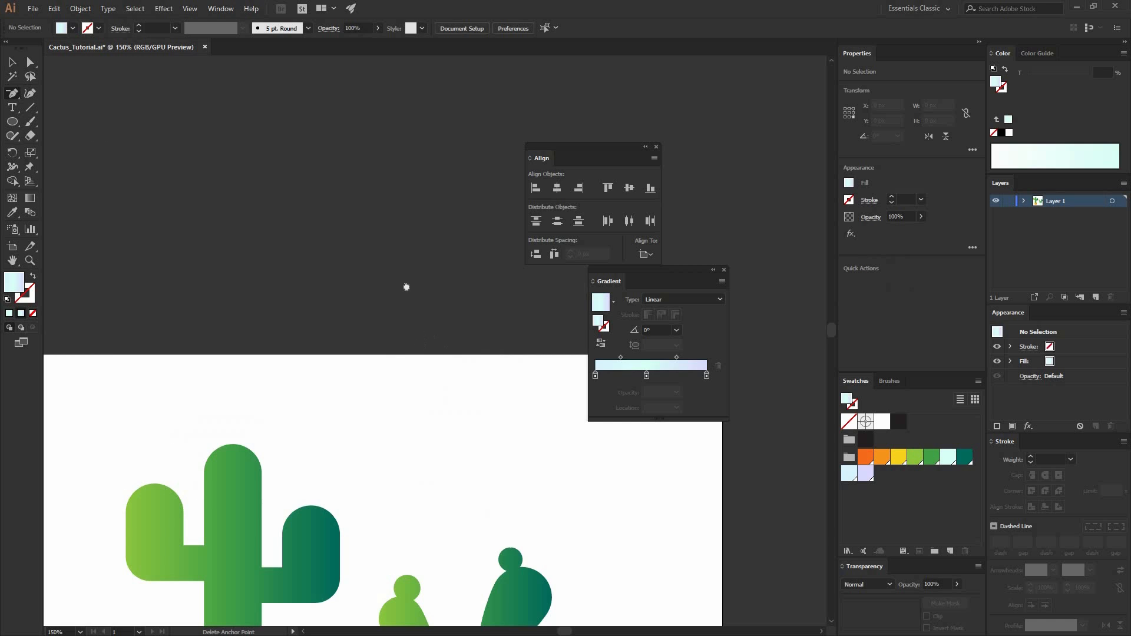
scroll(406, 286, down, 3)
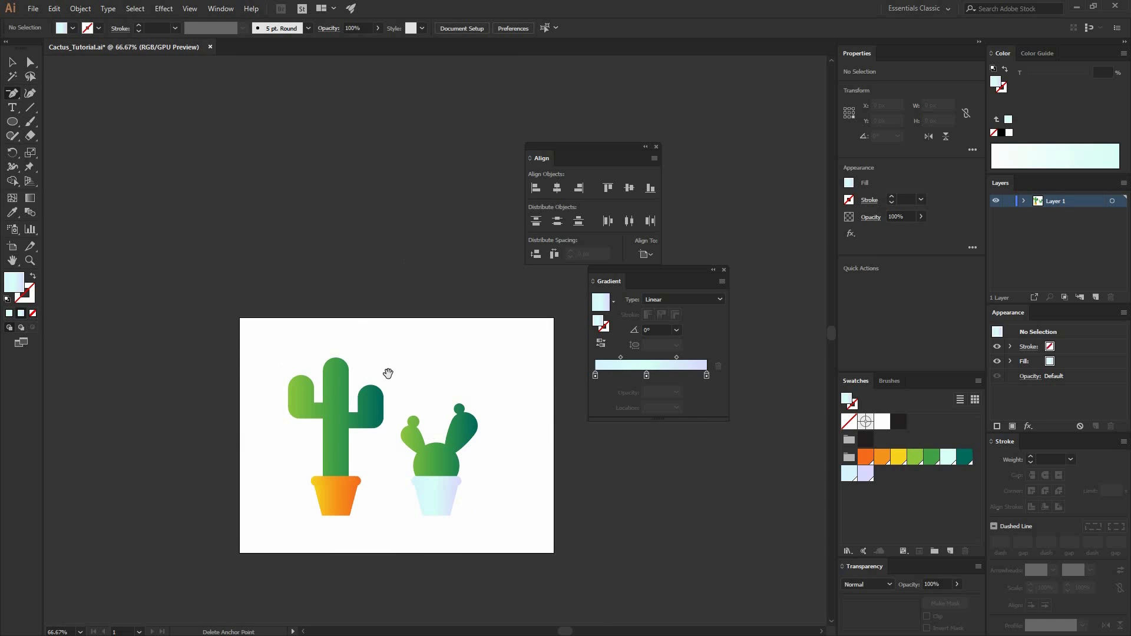
drag(361, 325, 330, 271)
key(v)
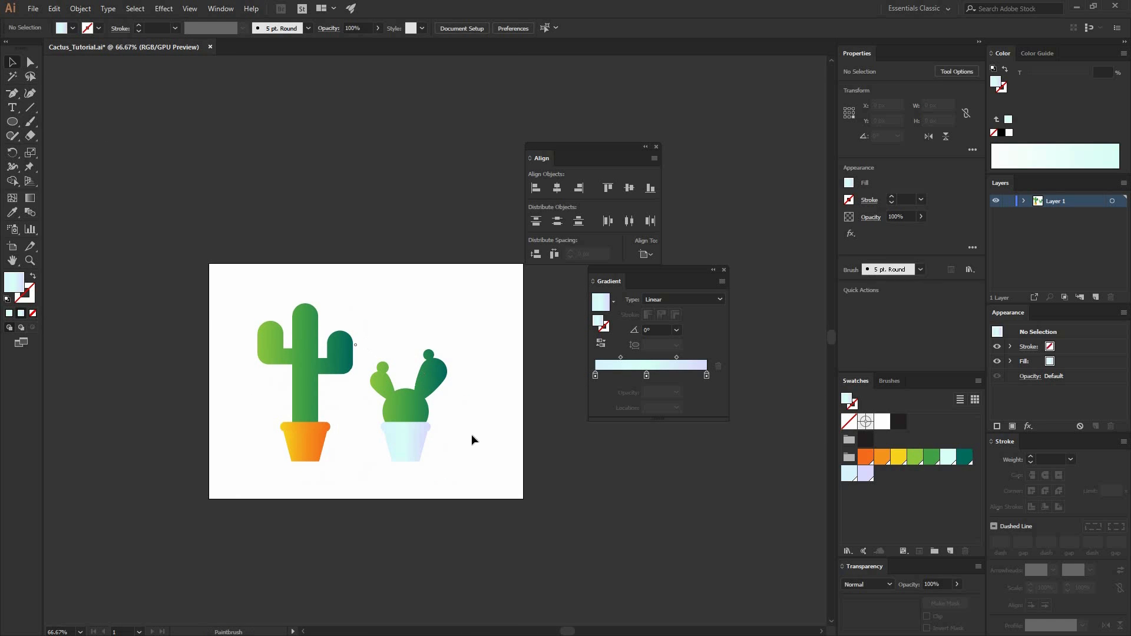
key(ctrl+a)
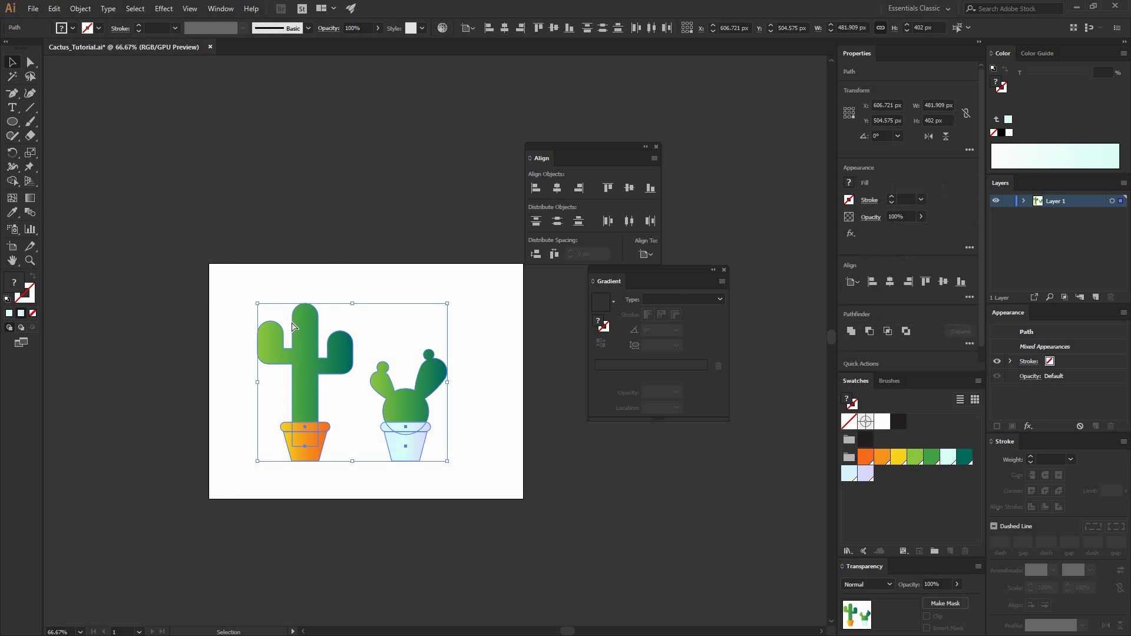
key(a)
key(v)
click(81, 9)
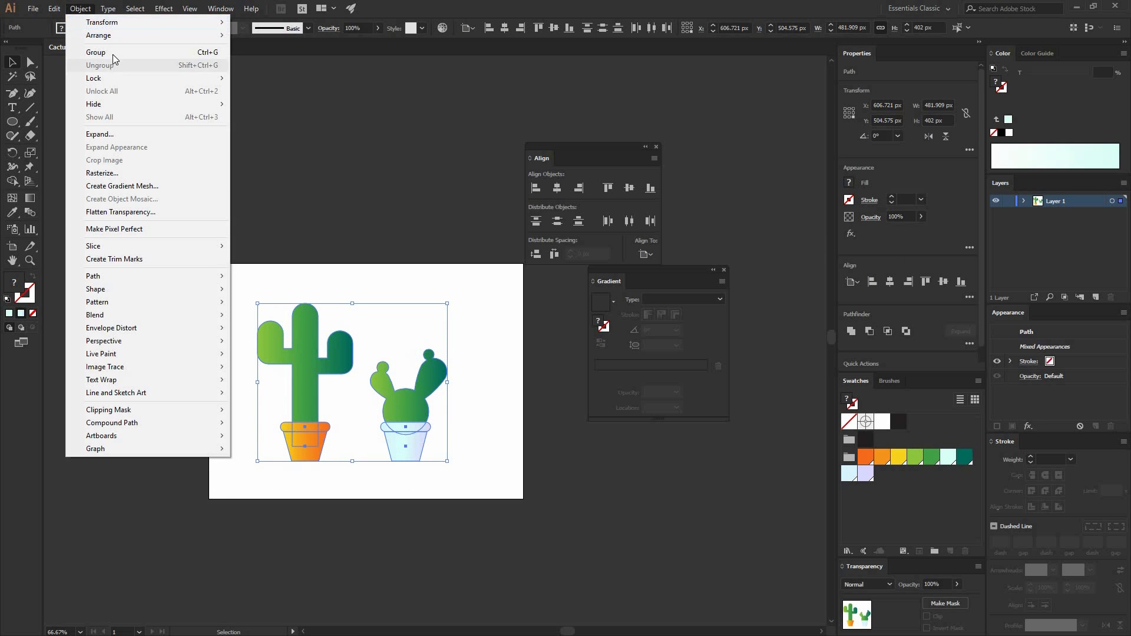
click(112, 53)
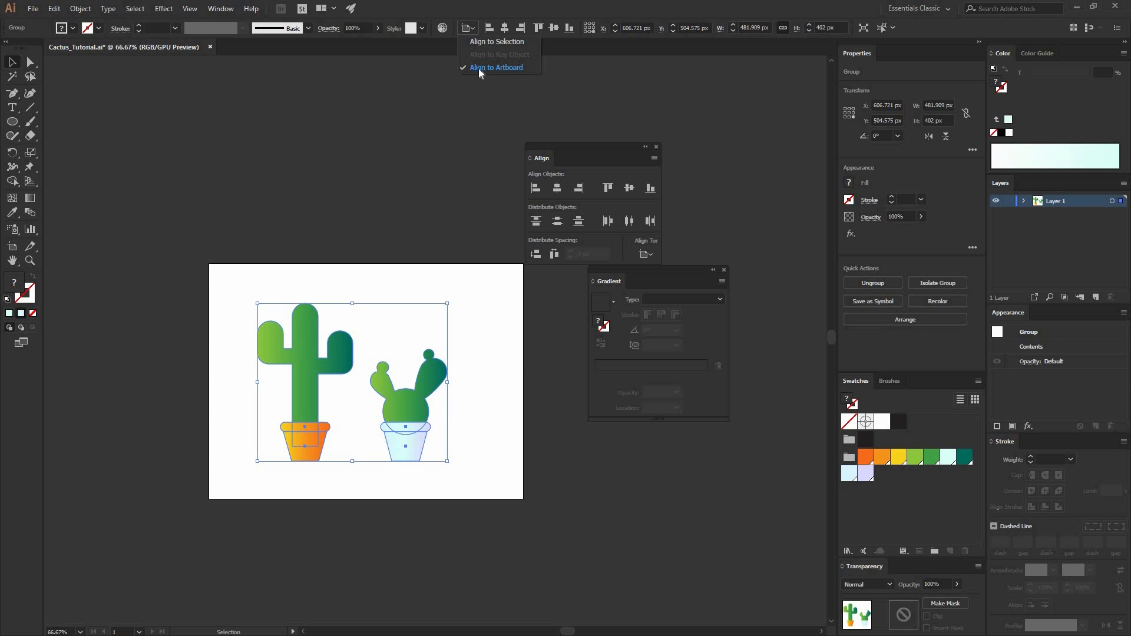
click(553, 29)
click(508, 394)
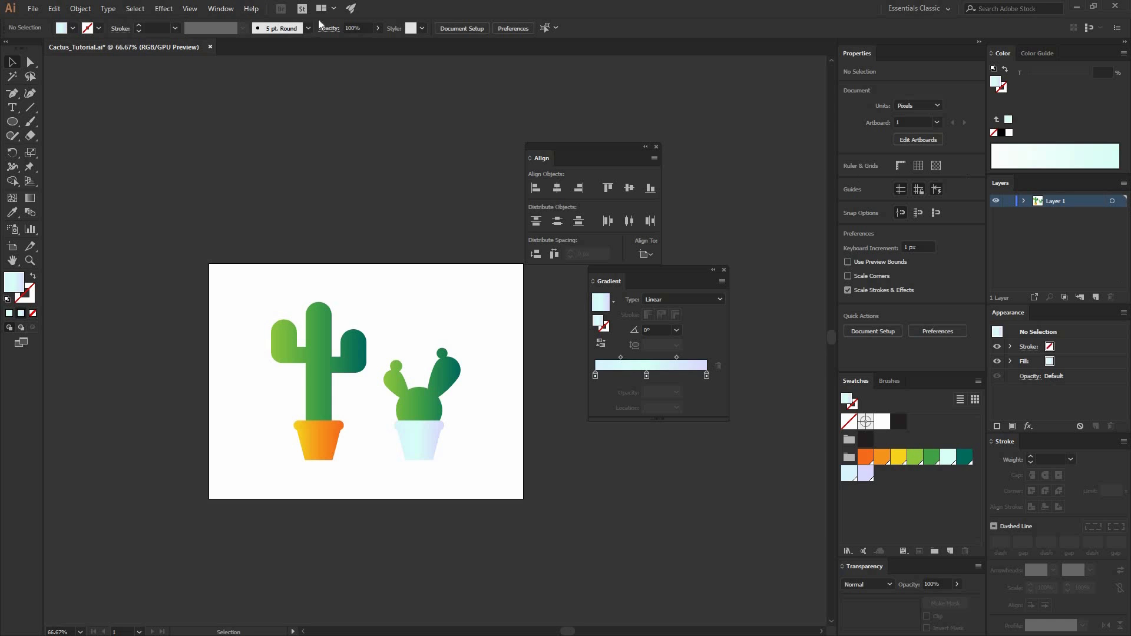
Lock Layer 1 with the artwork and add a new layer above it
key(alt+w)
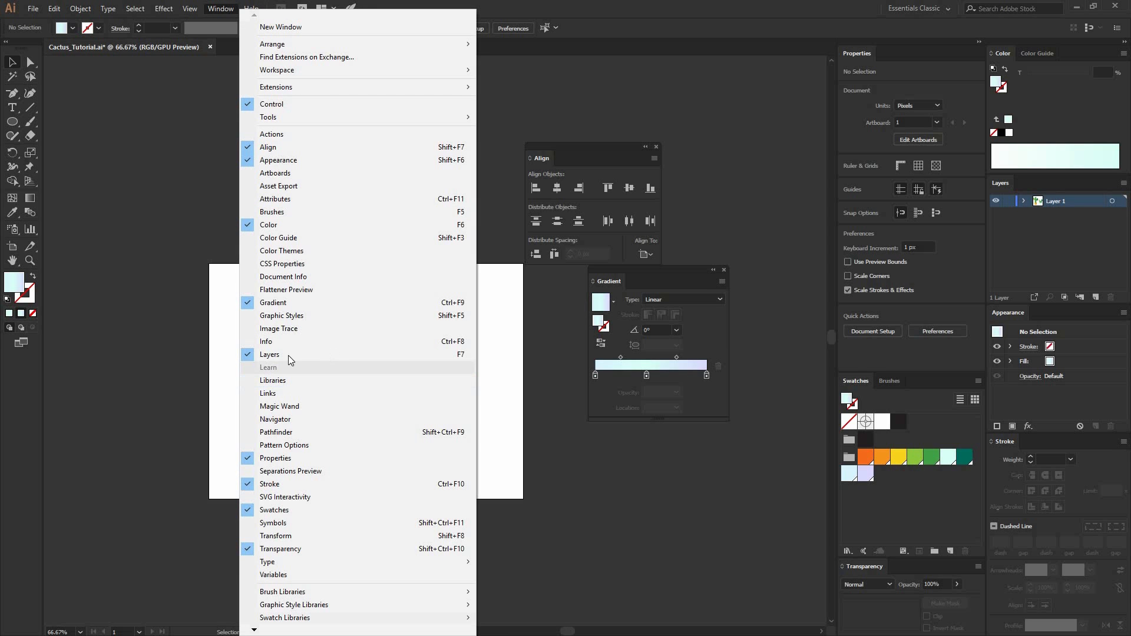
click(1094, 296)
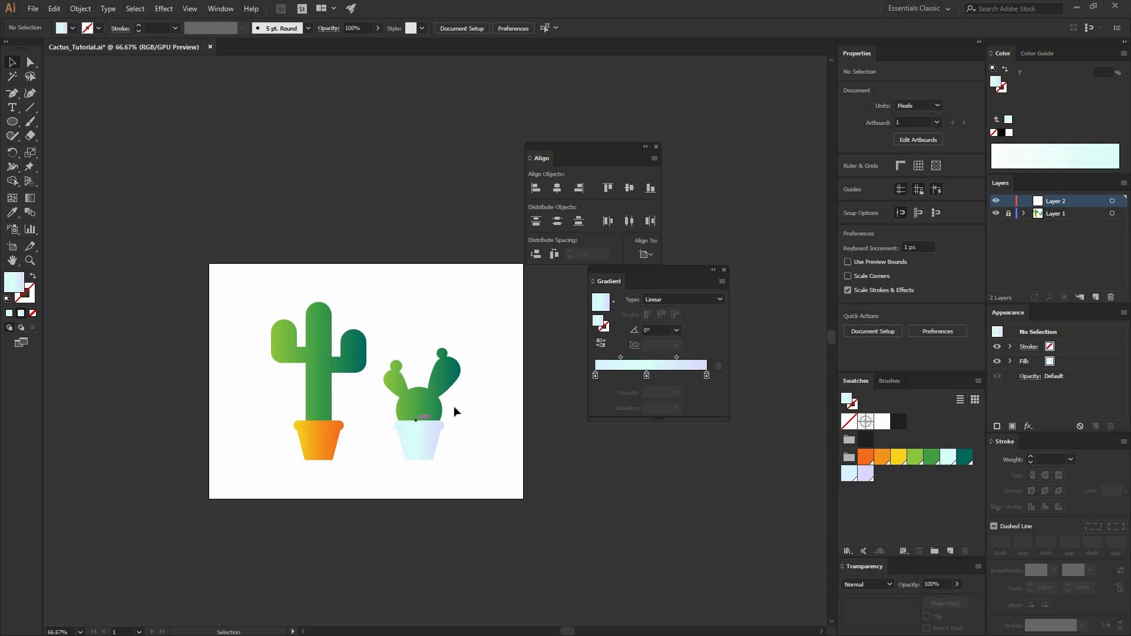
key(ctrl+equal)
key(ctrl+equal)
key(ctrl+equal)
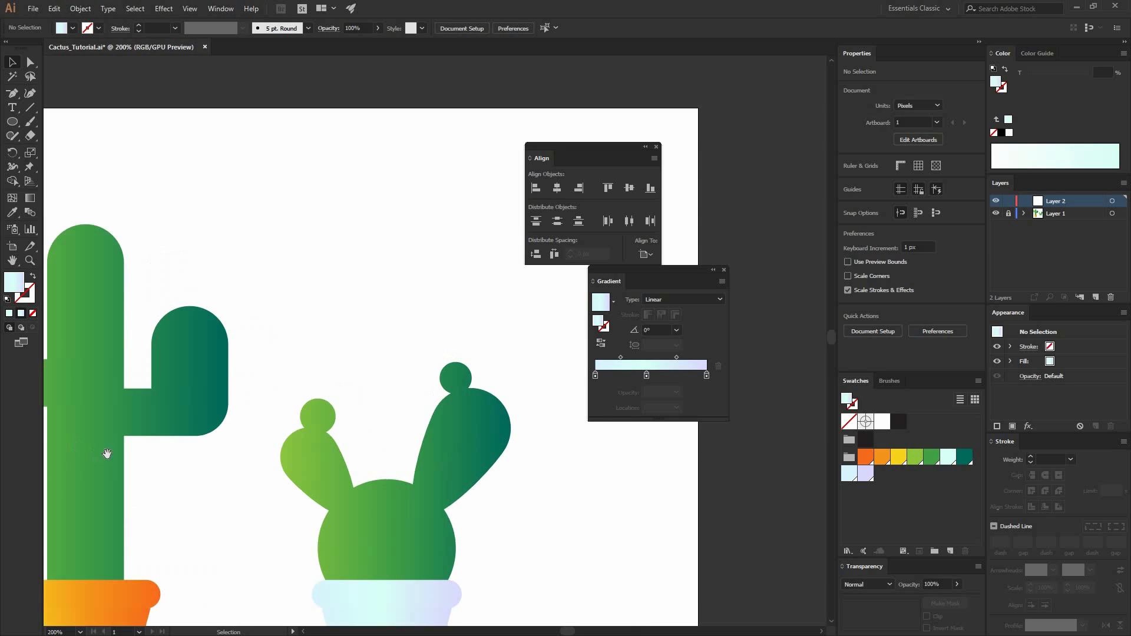
Set the drawing colours to no fill with a black 1 pt stroke
drag(107, 453, 323, 371)
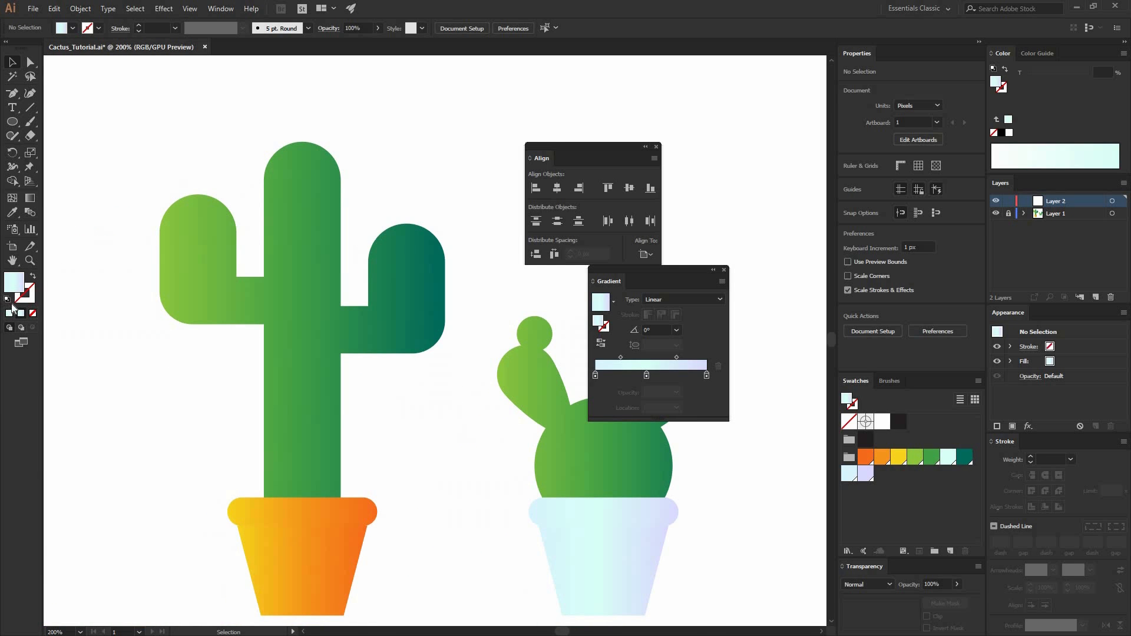
click(7, 298)
click(31, 314)
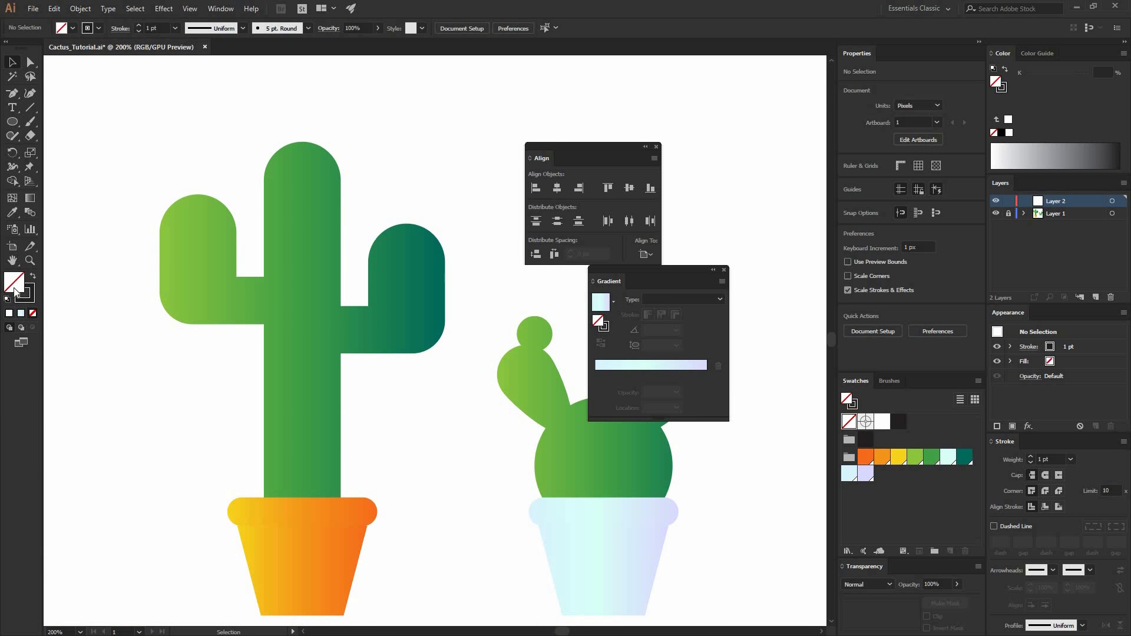
drag(309, 449, 292, 430)
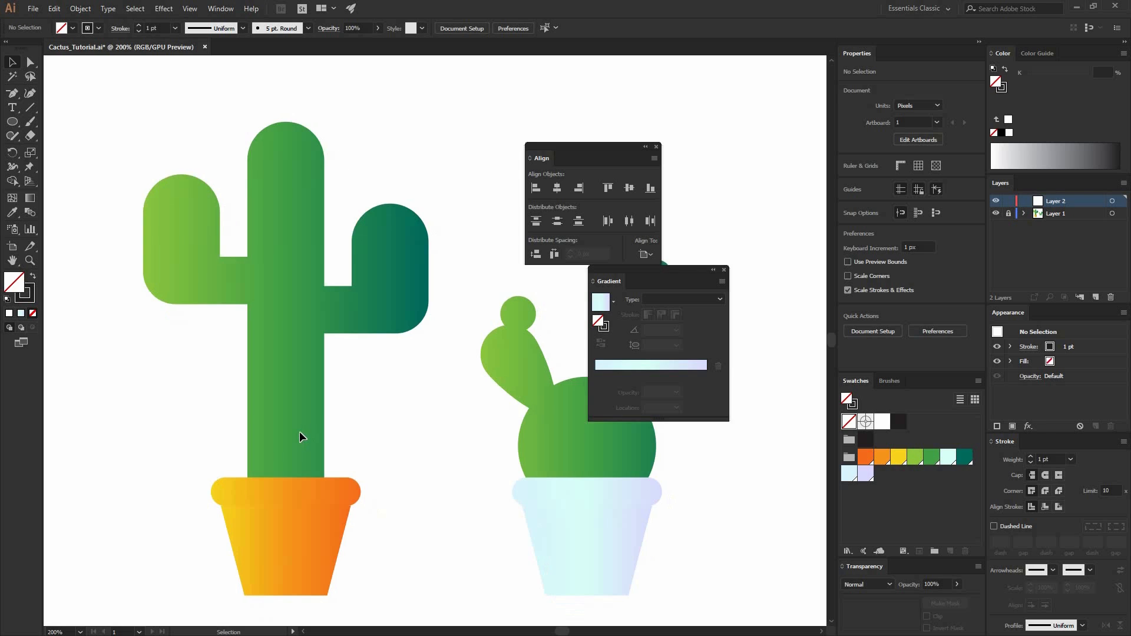
Draw a tall, narrow triangle along the outer straight edge of the first cactus's right arm with the Pen tool
key(Page_Up)
key(plus)
scroll(277, 373, down, 5)
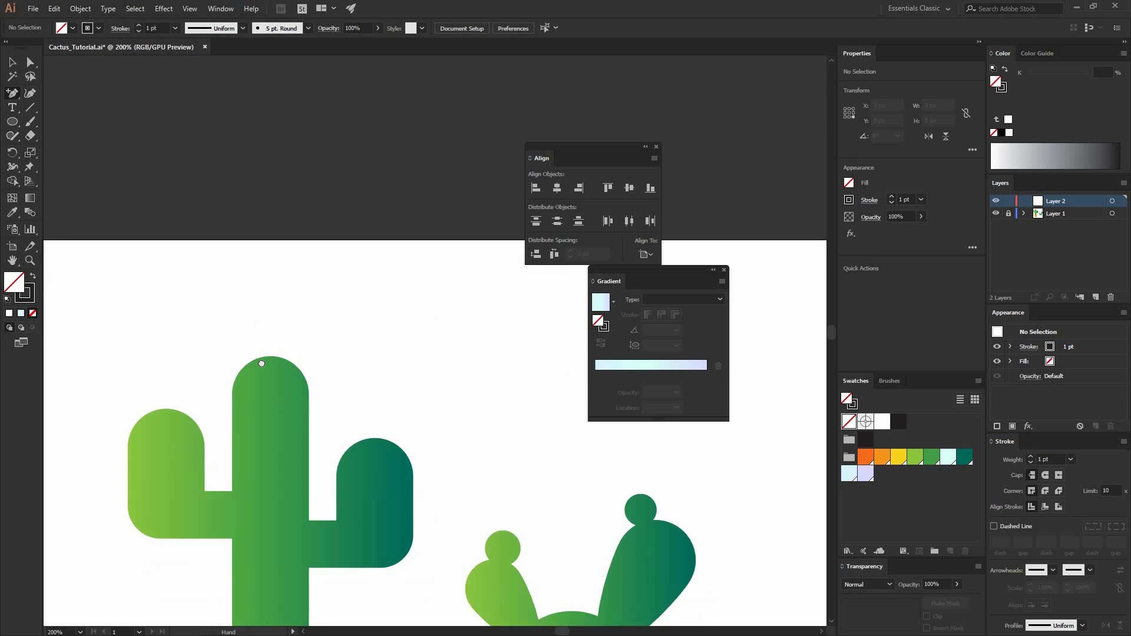
key(ctrl+plus)
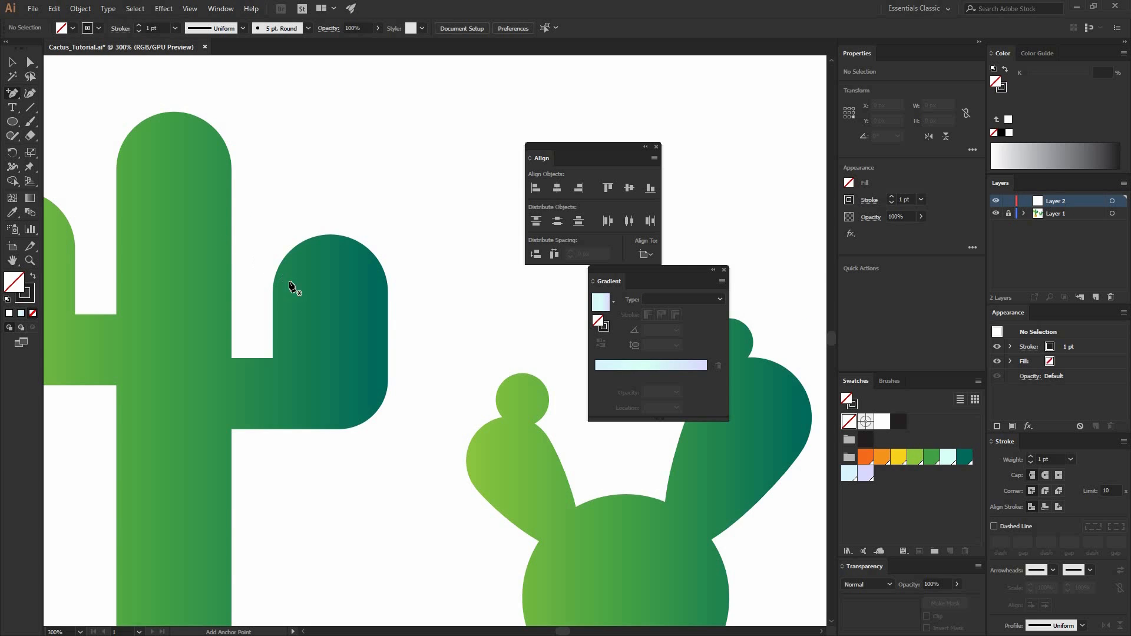
click(388, 387)
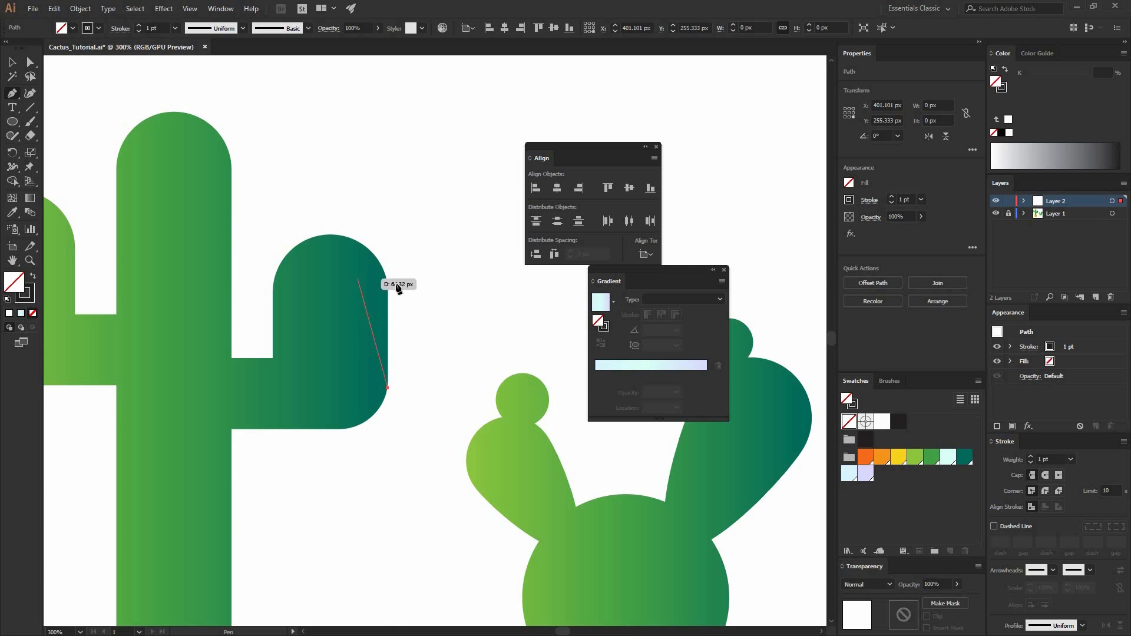
click(358, 278)
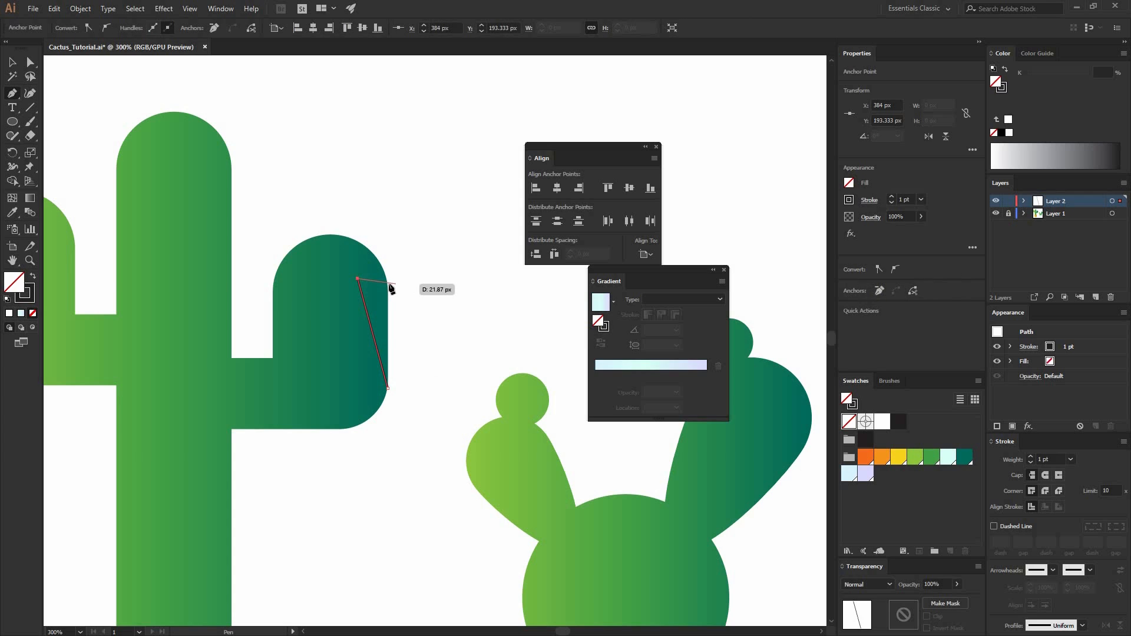
click(388, 387)
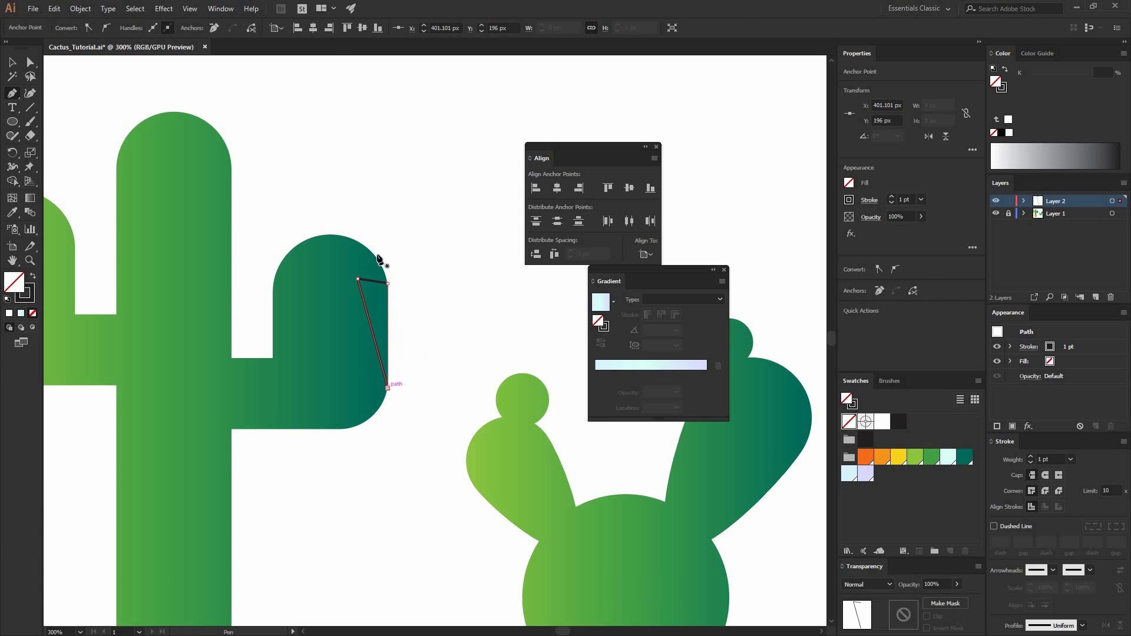
Draw a triangle in the right arm's upper outer corner and a thin sliver triangle following the curve beside it
click(357, 279)
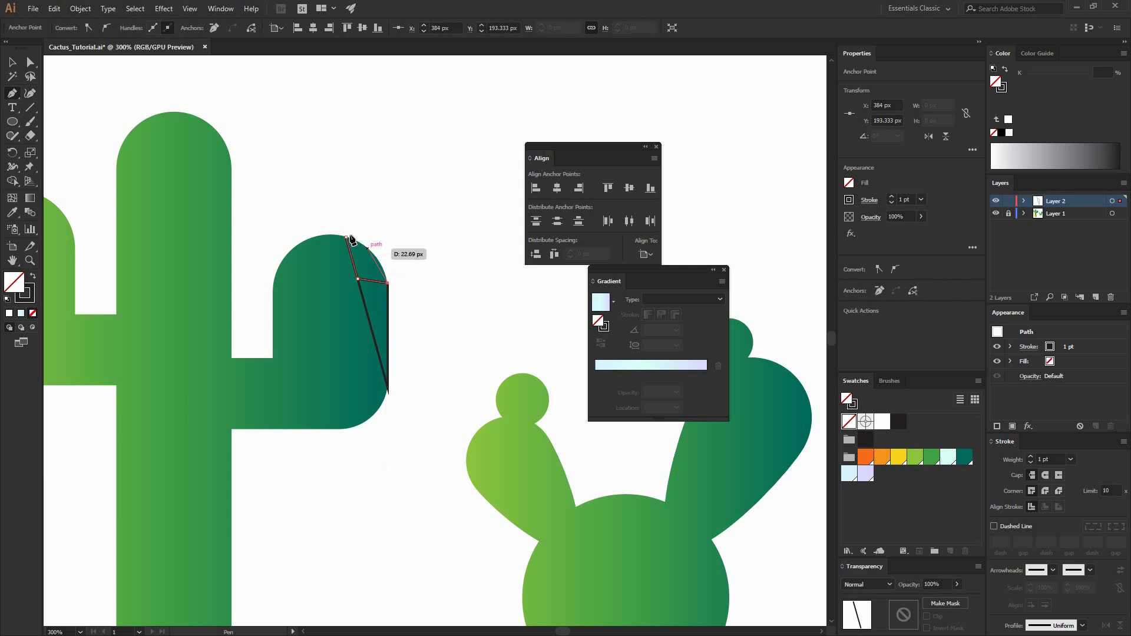
click(348, 238)
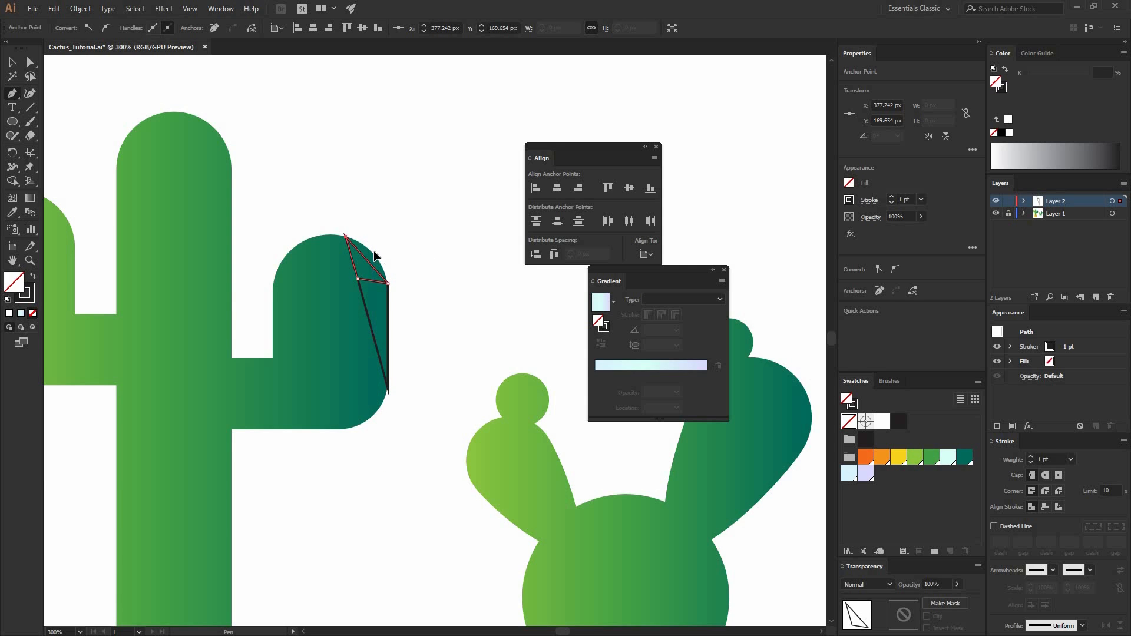
click(388, 283)
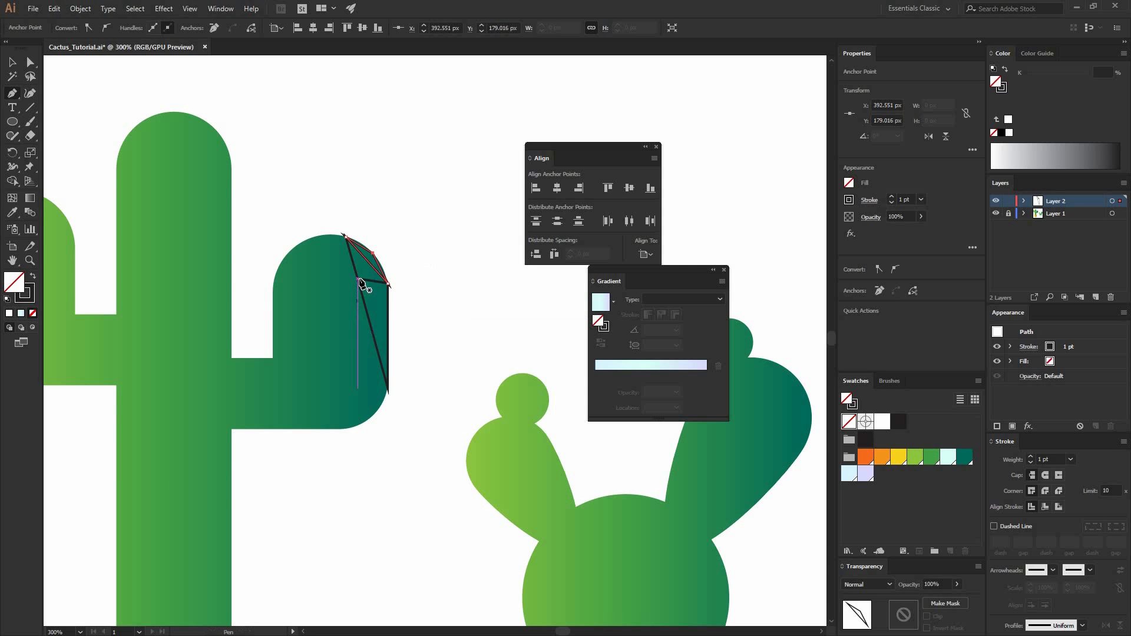
Draw two adjoining triangles fanning from the arm's upper inner edge to the top point and down the outer triangle's side
click(284, 259)
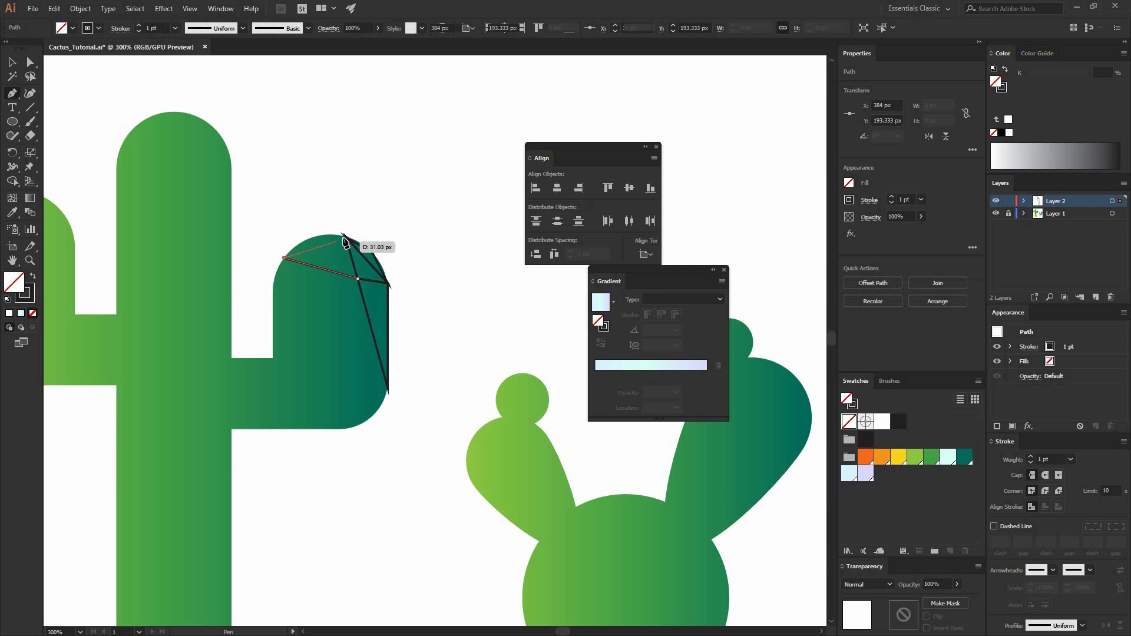
click(357, 278)
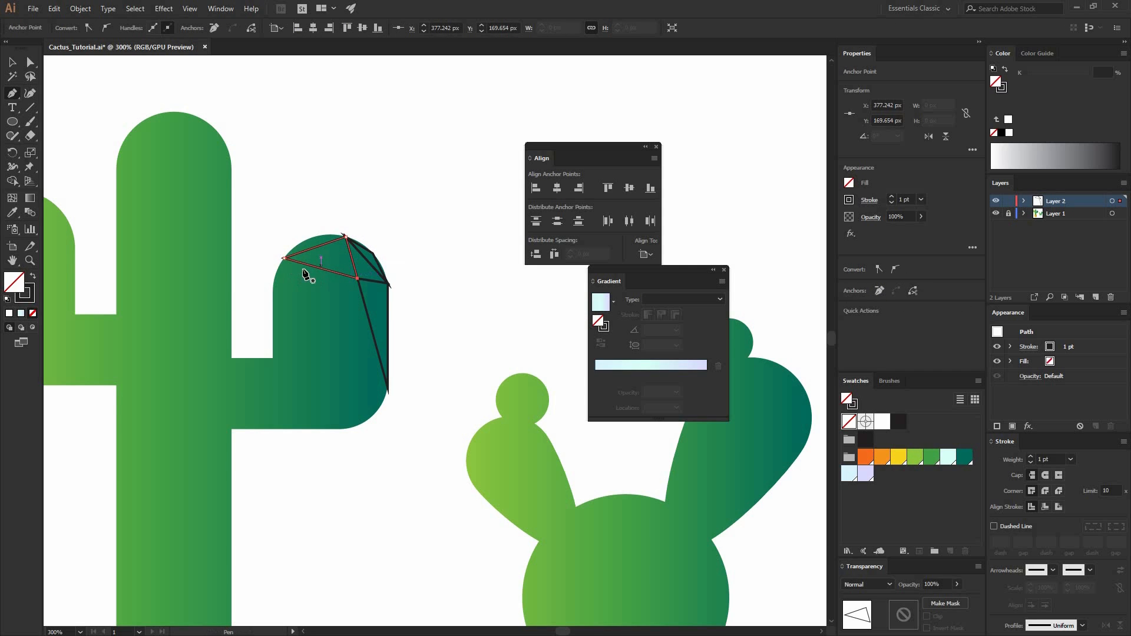
click(285, 260)
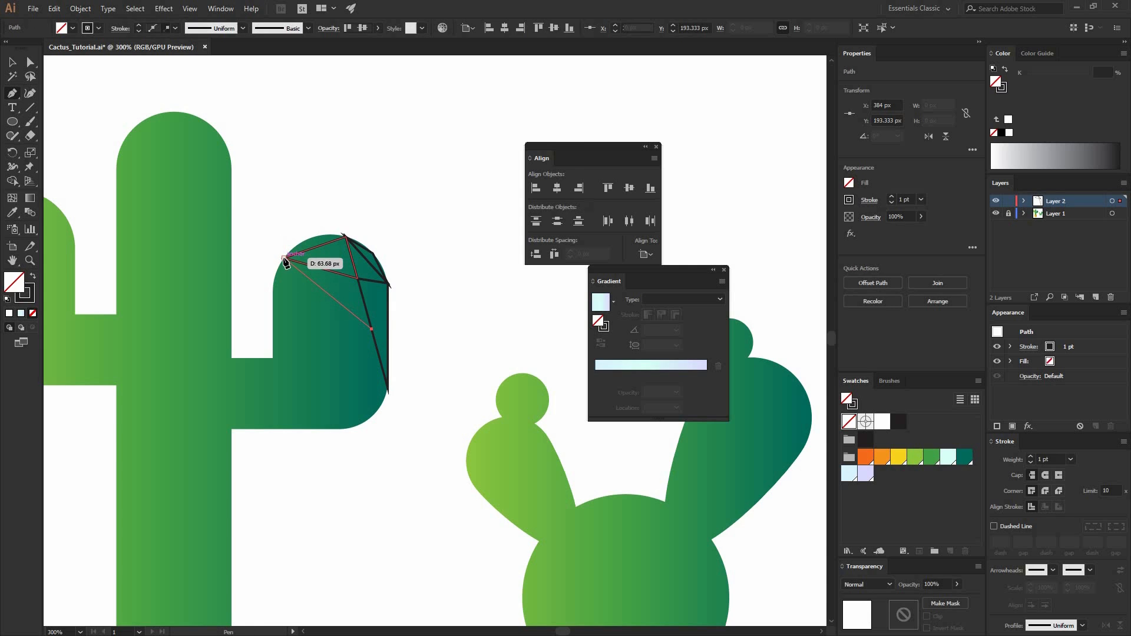
click(358, 278)
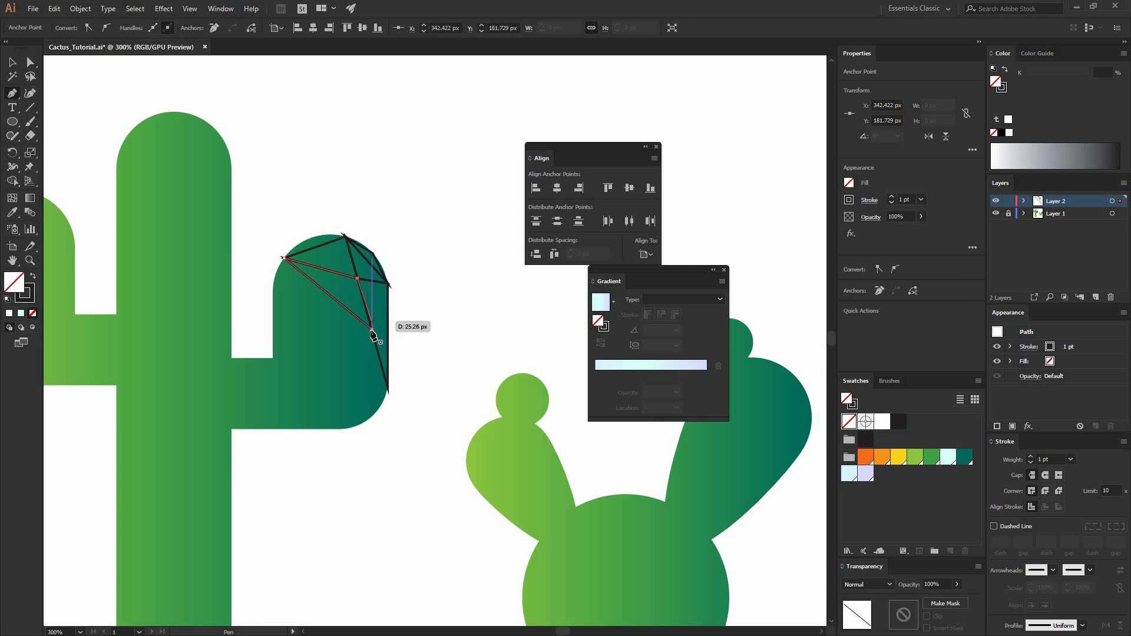
click(371, 329)
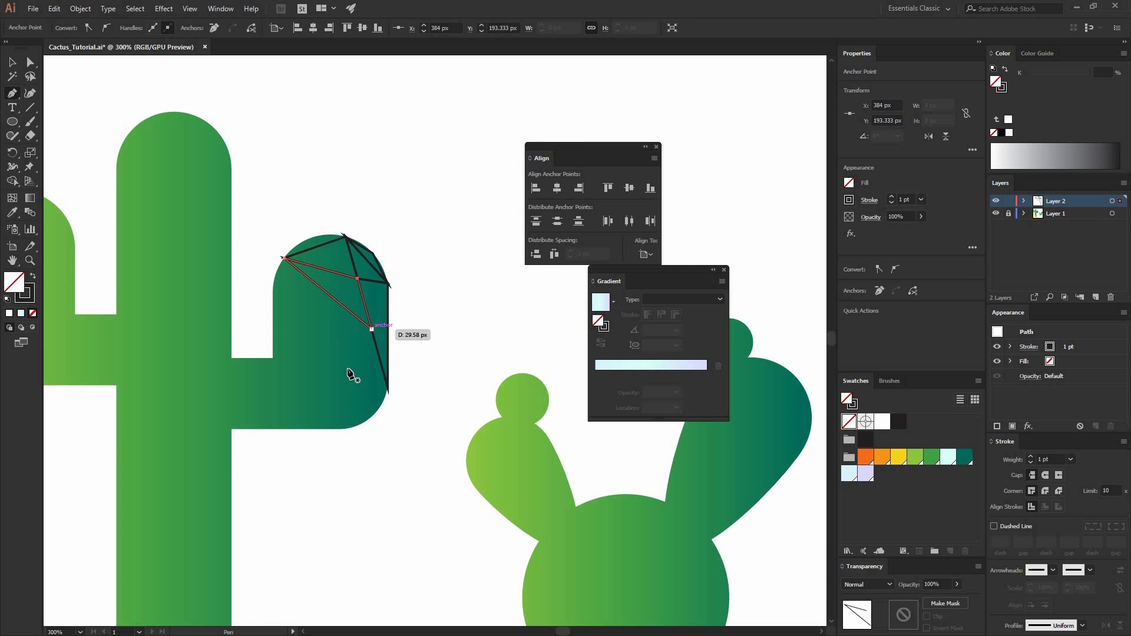
Draw a large triangle from the arm's inner corner across its lower bend, and a narrow one up to the upper inner point
click(274, 358)
click(377, 349)
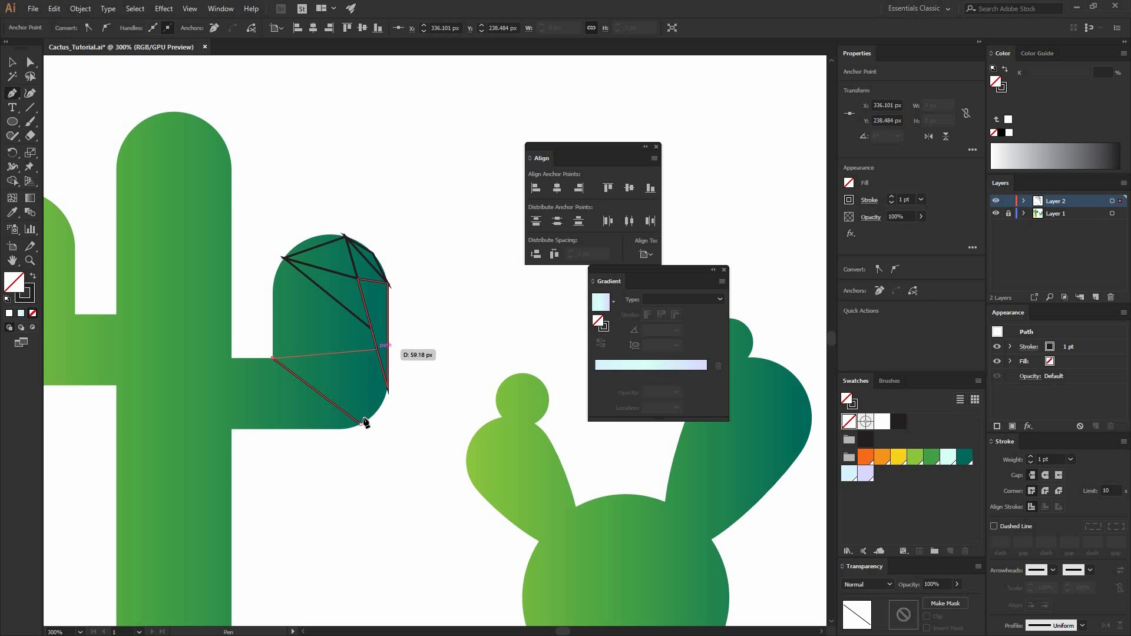
click(360, 424)
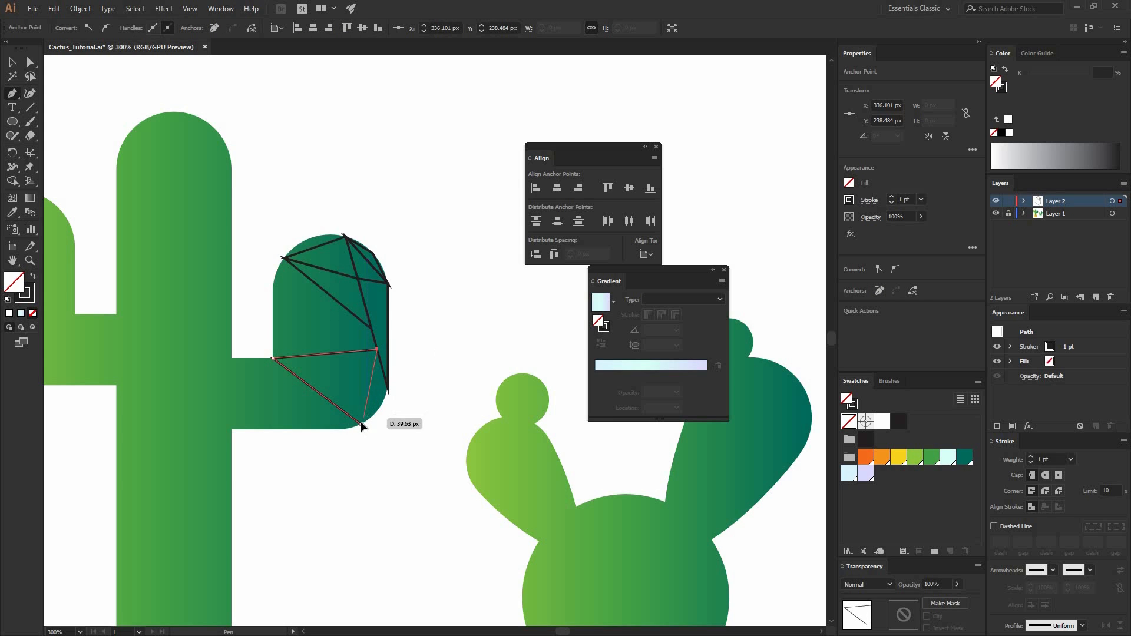
click(285, 257)
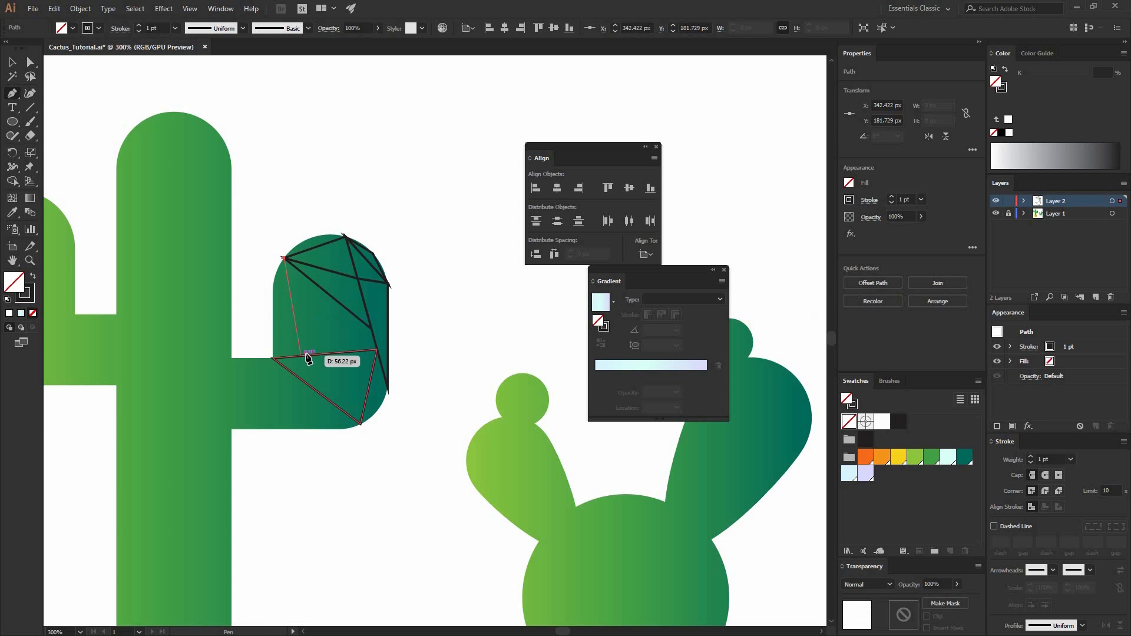
click(273, 359)
click(285, 258)
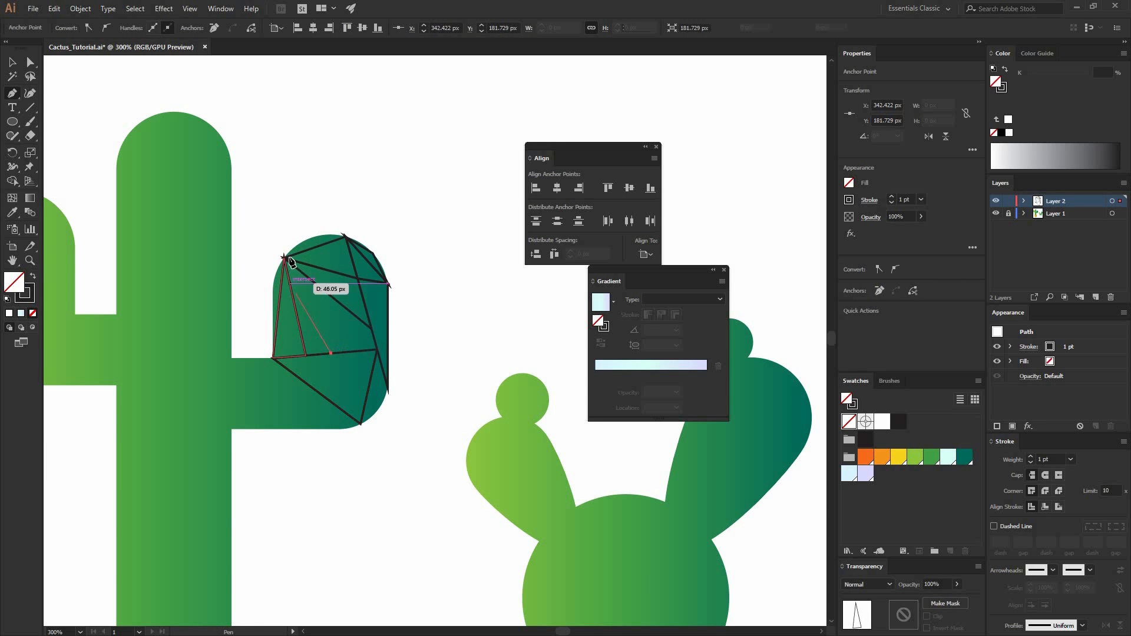
Fill the middle of the right arm with adjoining triangles between the upper inner point and the line across the arm
click(284, 257)
click(306, 356)
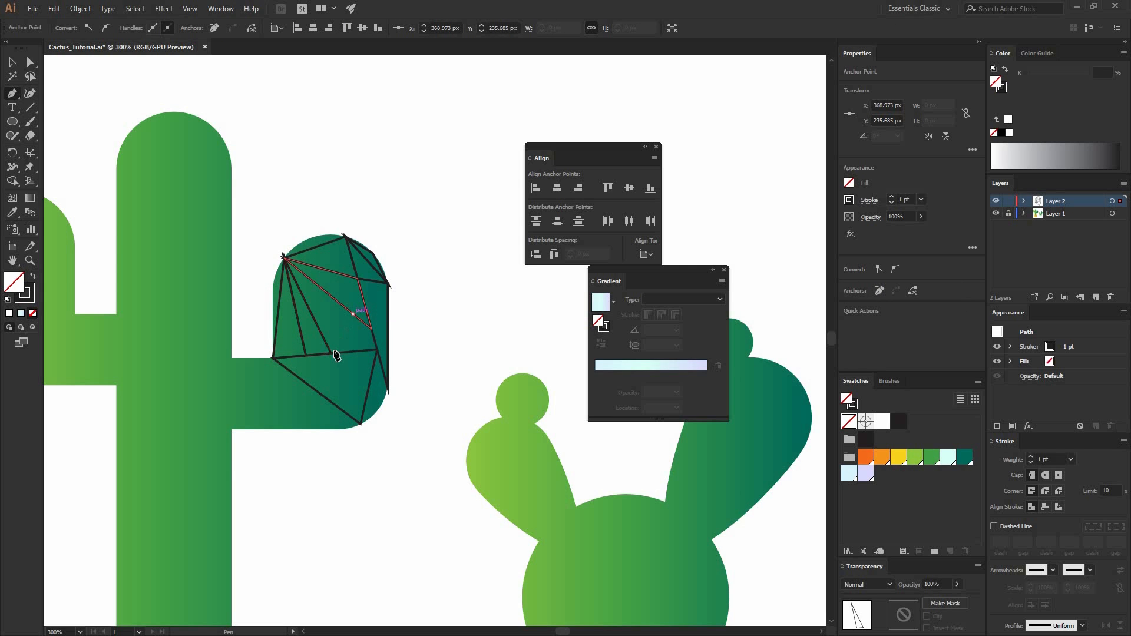
click(332, 354)
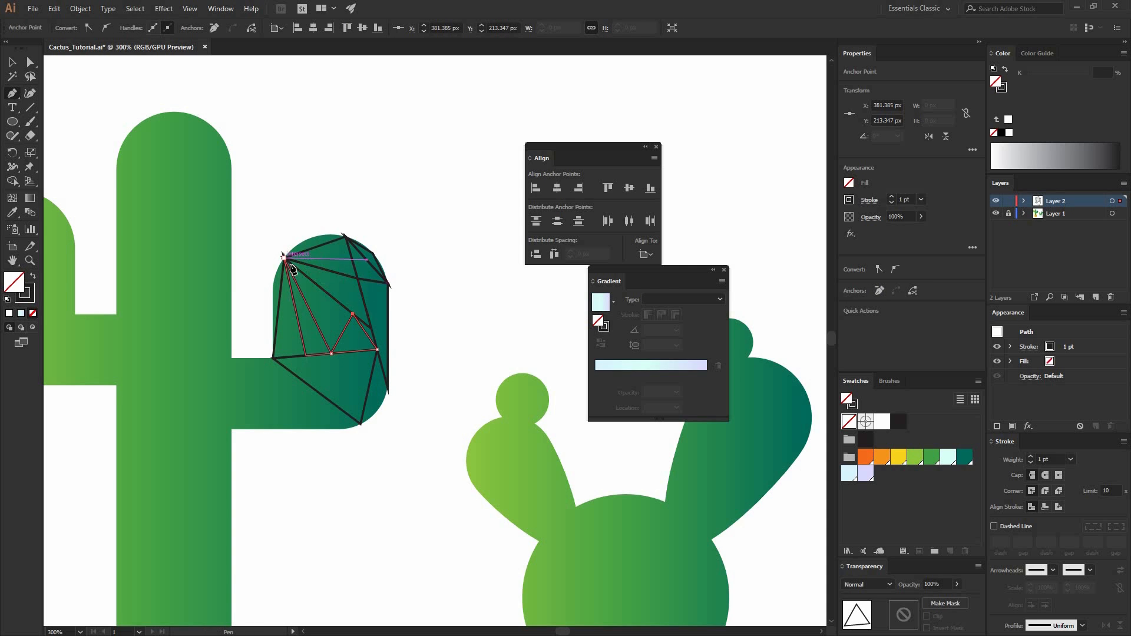
click(331, 353)
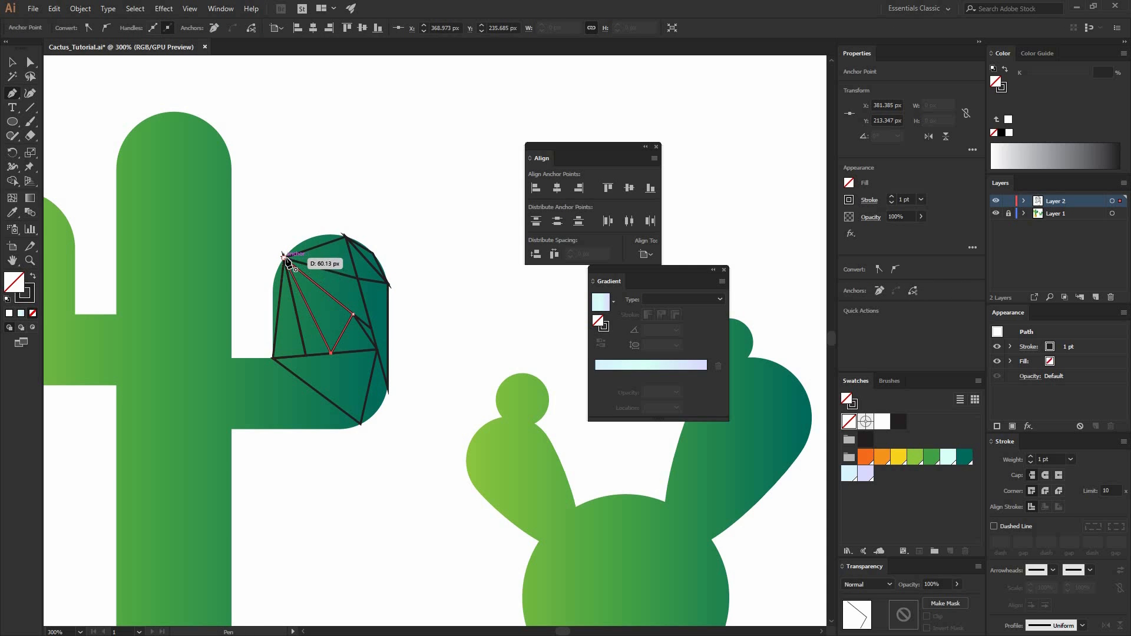
Draw a small triangle in the gap near the arm's outer middle and start a triangle along its upper inner curve
click(377, 350)
click(371, 328)
click(353, 314)
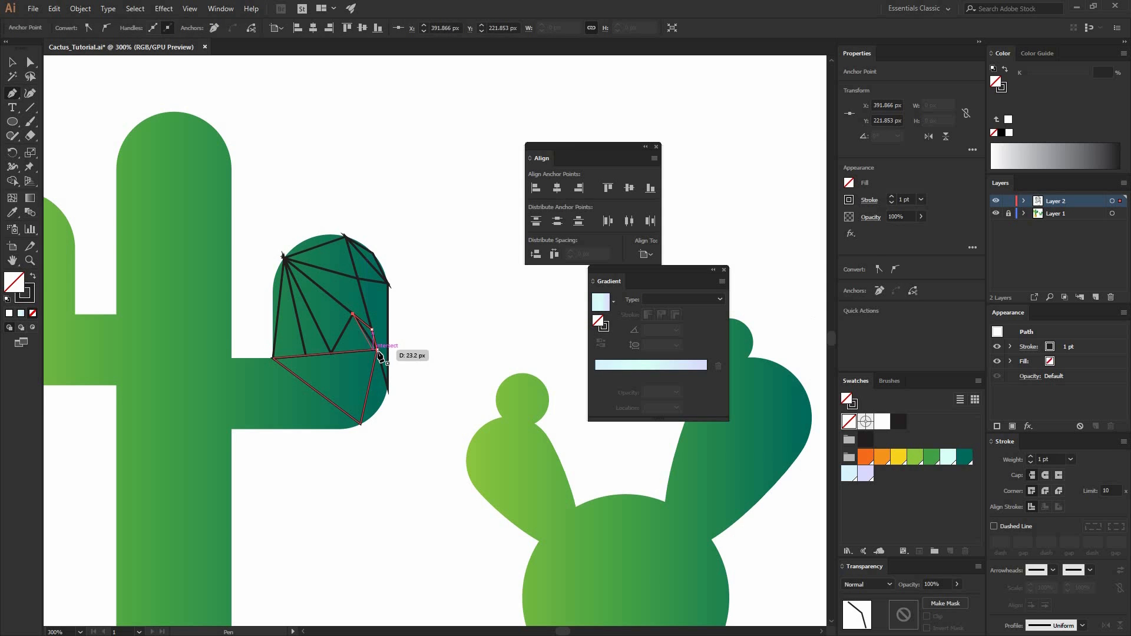
click(377, 350)
click(284, 258)
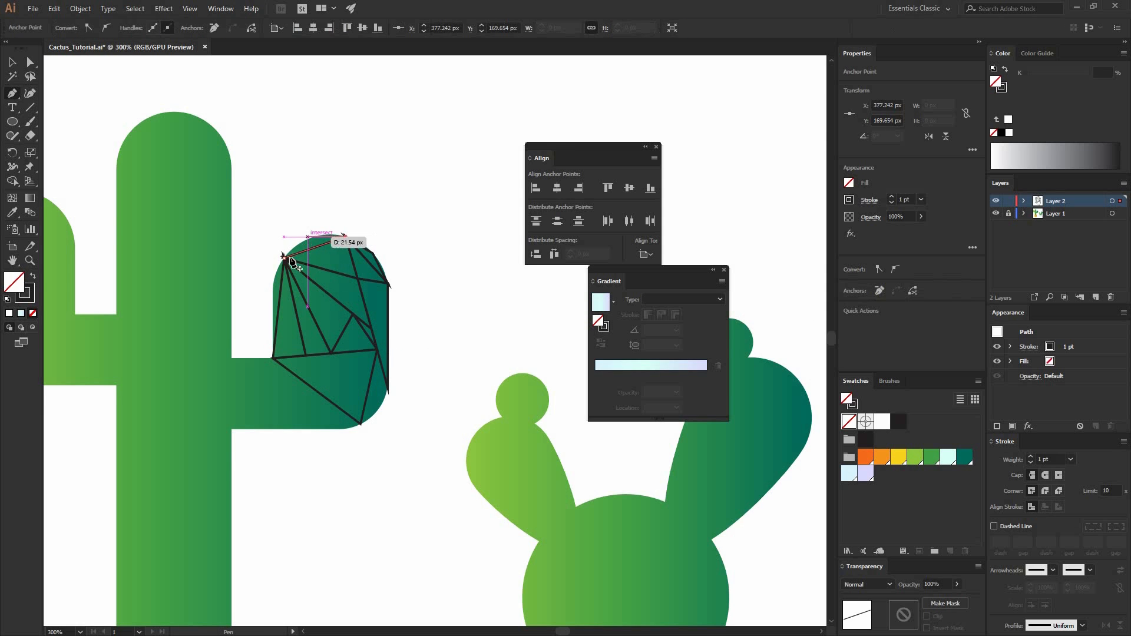
click(346, 238)
click(273, 358)
click(273, 283)
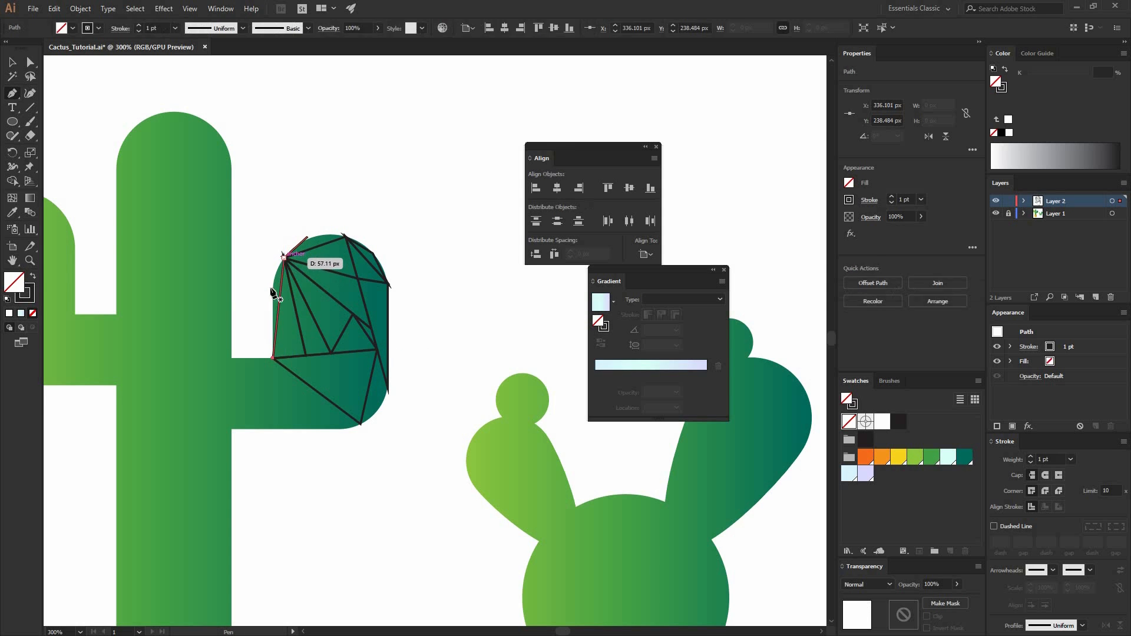
click(284, 257)
key(ctrl+z)
key(ctrl+z)
Close the triangle along the arm's rounded top and draw a thin triangle down its inner vertical edge
click(346, 237)
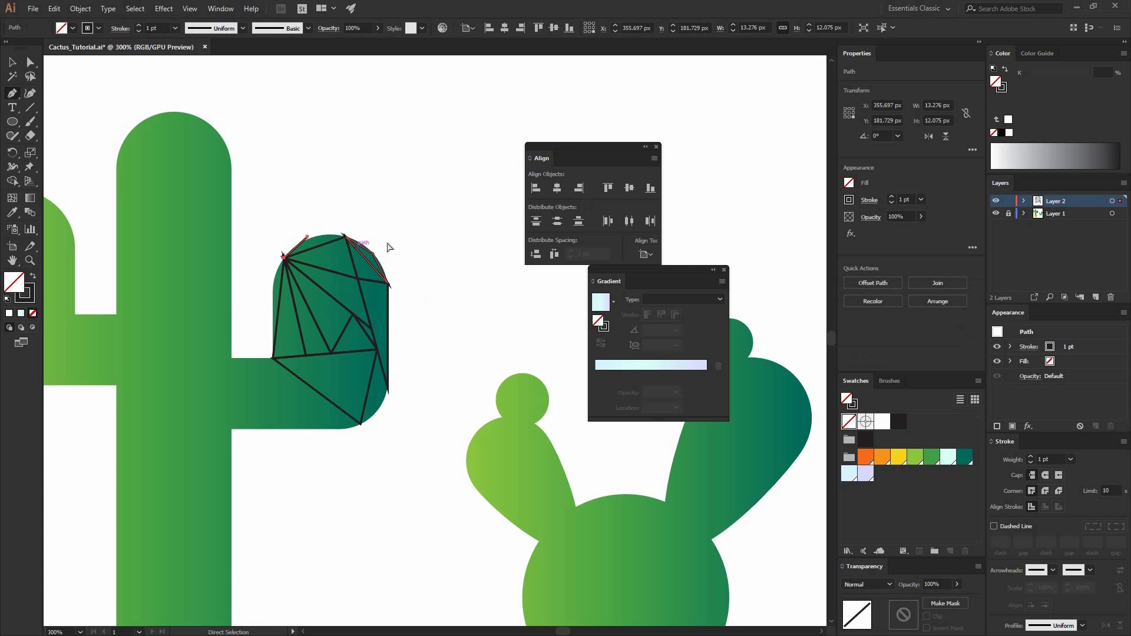
click(273, 358)
click(273, 284)
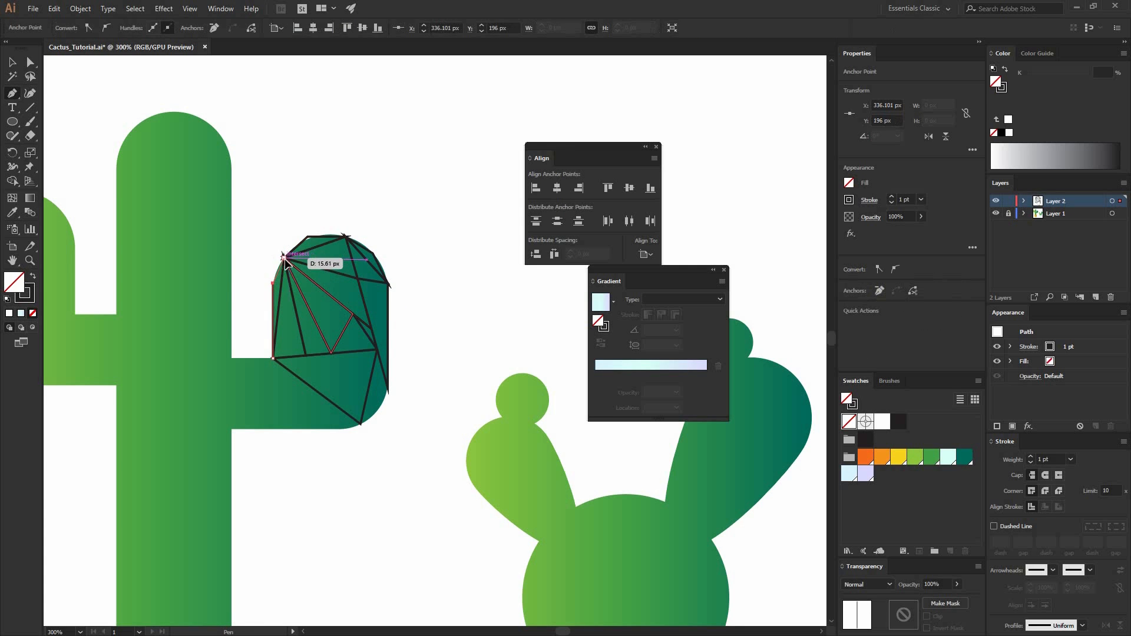
click(284, 258)
Draw a narrow triangle along the outer curve of the right arm's lower bend
click(273, 358)
click(361, 424)
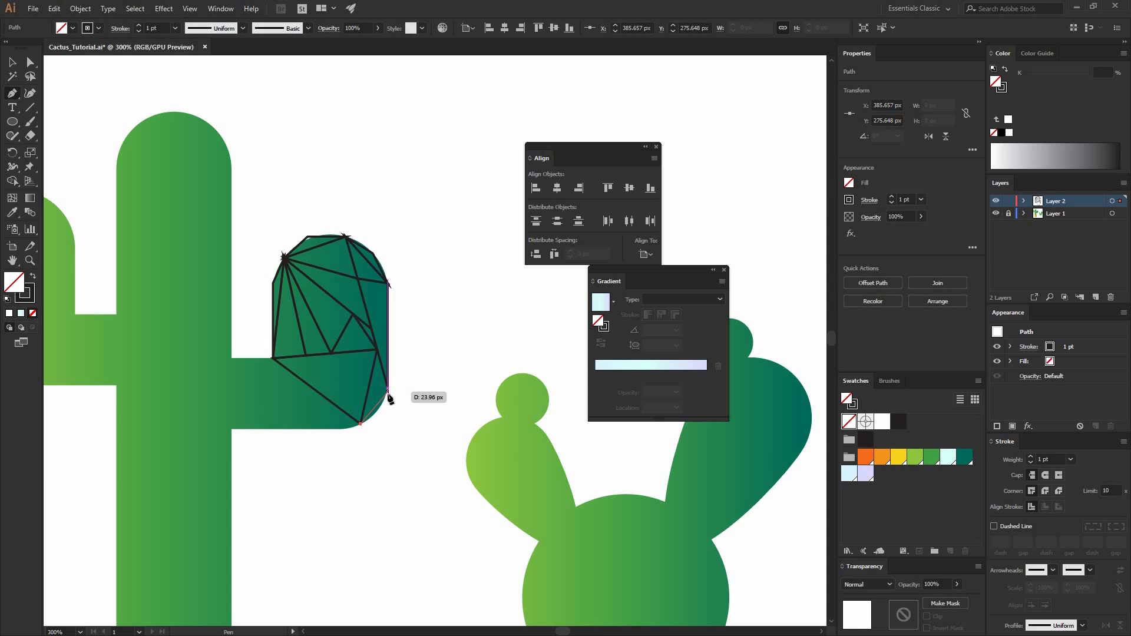
click(388, 389)
click(376, 349)
click(360, 424)
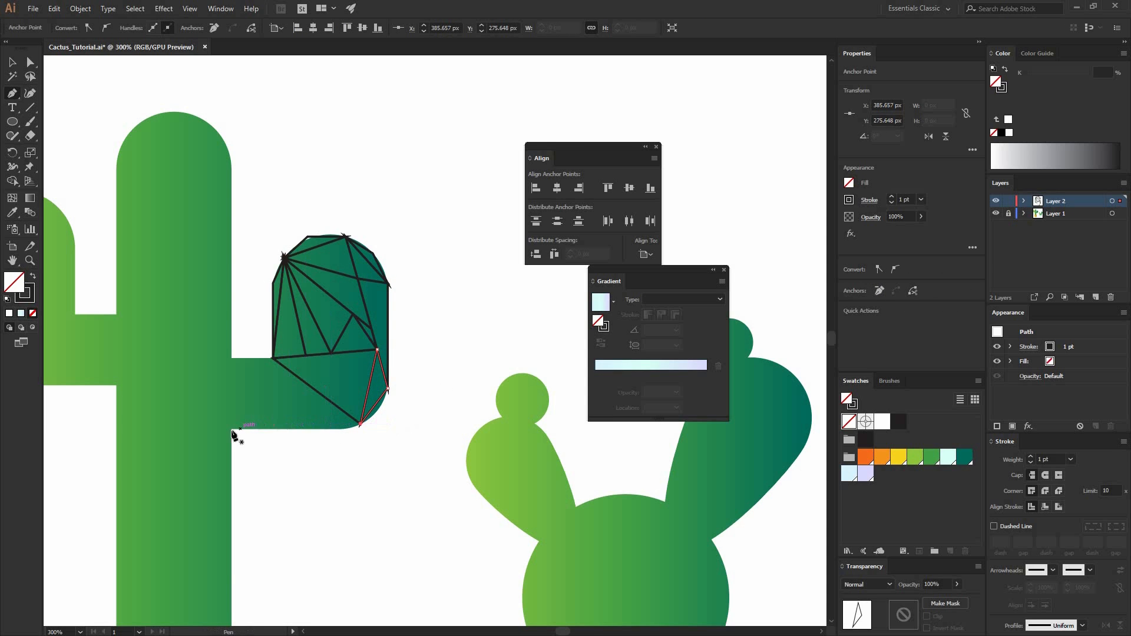
Draw two adjoining triangles along the arm's bottom edge, from the trunk to the lower bend, meeting at the inner corner
click(231, 429)
click(273, 358)
click(307, 428)
click(231, 429)
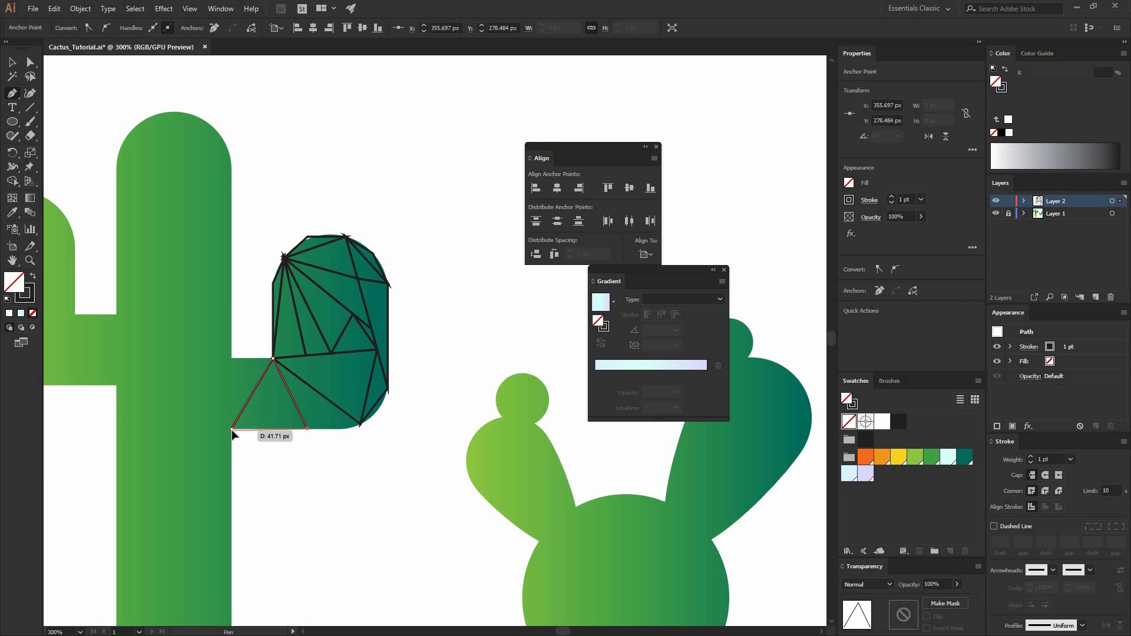
click(361, 424)
click(307, 428)
click(273, 358)
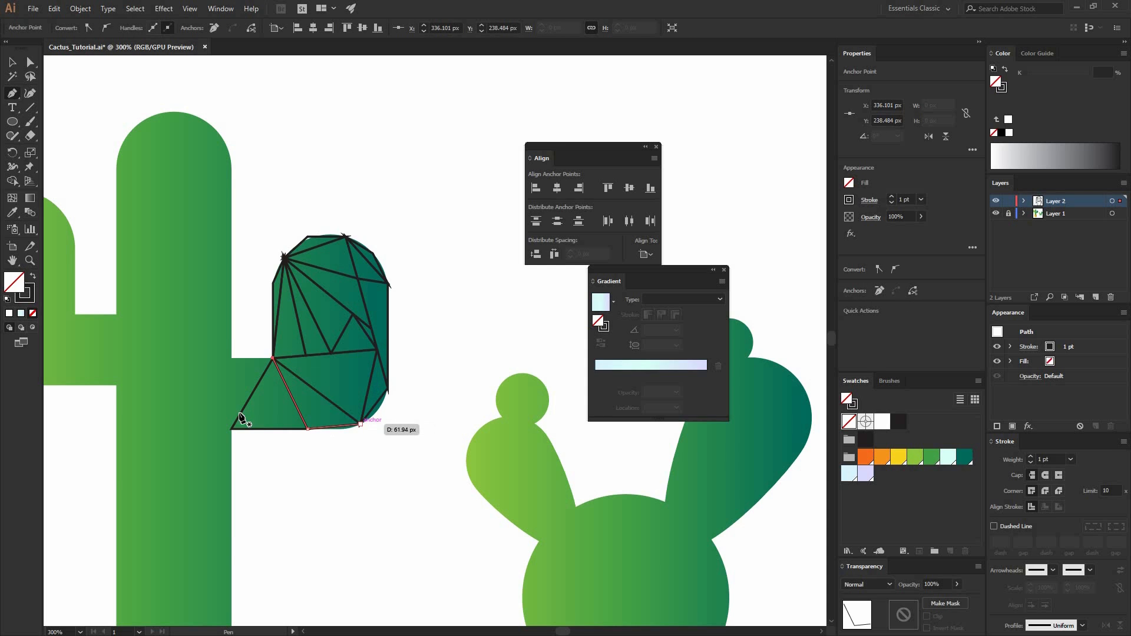
click(361, 424)
Draw the last triangle of the right arm between the trunk and the arm's inner corner
drag(308, 380, 419, 411)
click(342, 389)
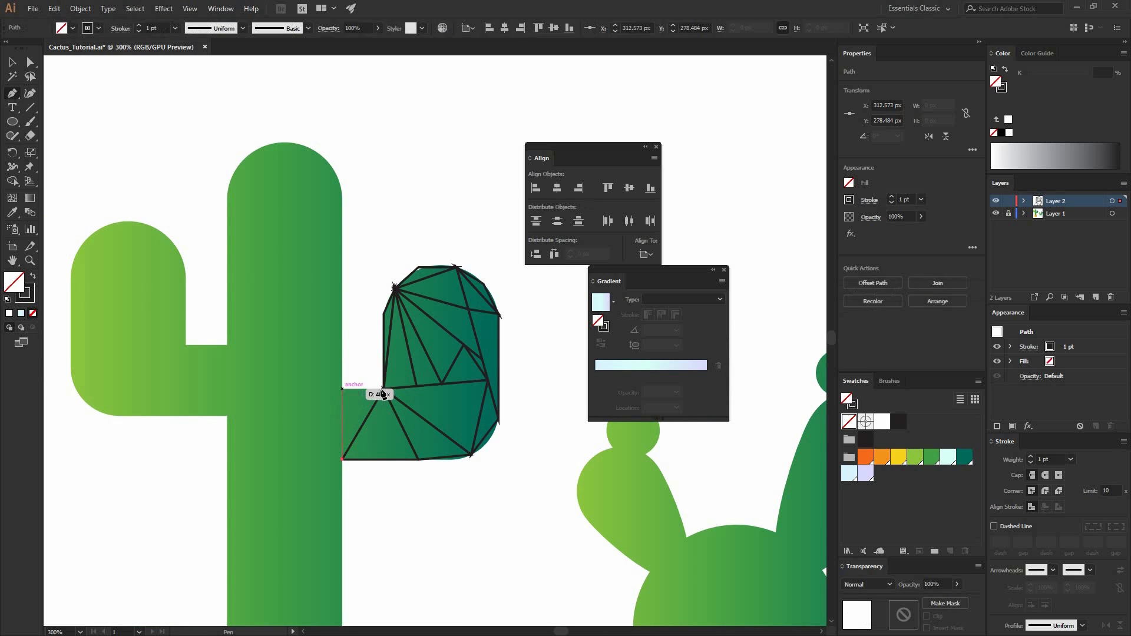
click(384, 389)
click(343, 460)
Select all triangles on the right arm and place a horizontally mirrored copy of them over the left arm
key(v)
mouse_move(520, 475)
mouse_down()
mouse_move(353, 240)
mouse_move(442, 366)
mouse_move(189, 338)
mouse_move(186, 320)
mouse_up()
right_click(442, 366)
mouse_move(504, 526)
click(329, 568)
click(179, 259)
click(265, 342)
Draw a triangle on the upper left side of the cactus trunk, reaching up to the centre of its rounded top
drag(298, 443, 324, 393)
key(p)
click(253, 215)
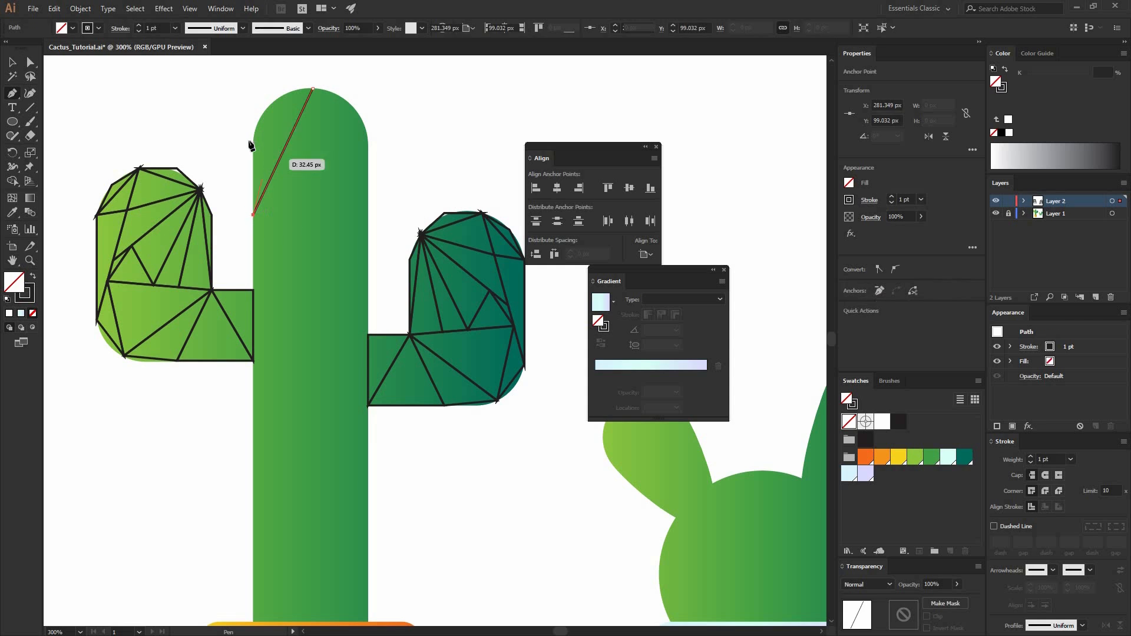
click(254, 133)
click(313, 88)
click(253, 215)
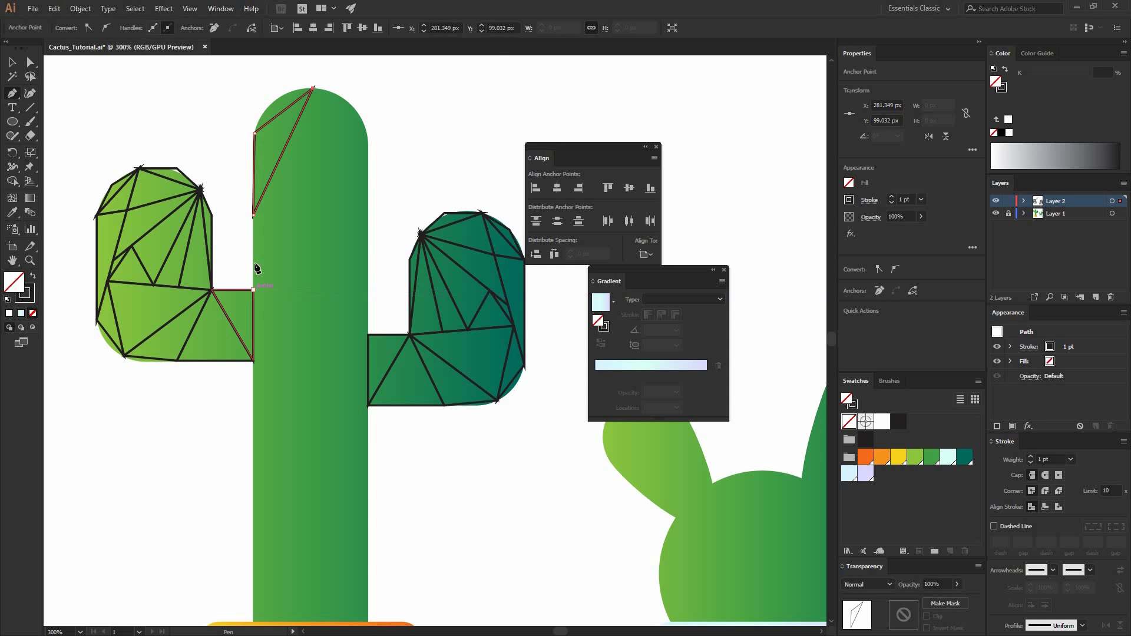
Draw a small triangle on the trunk's left edge above the arm joint and a wider one from that joint to the trunk's right edge
click(254, 290)
click(253, 215)
click(296, 213)
click(253, 290)
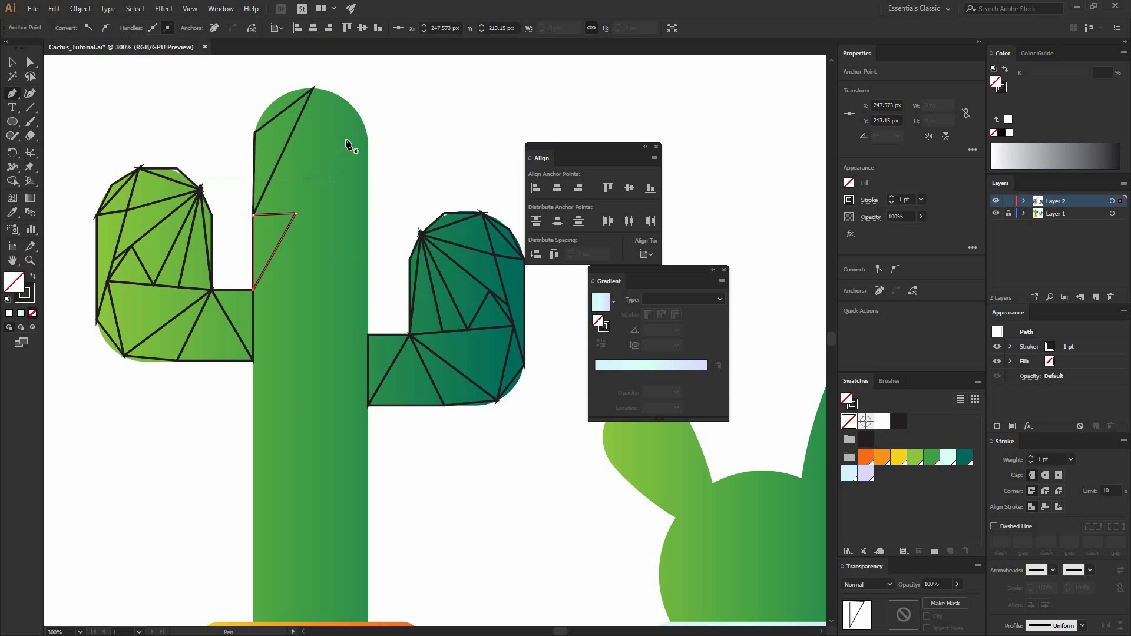
click(368, 334)
click(368, 237)
click(253, 290)
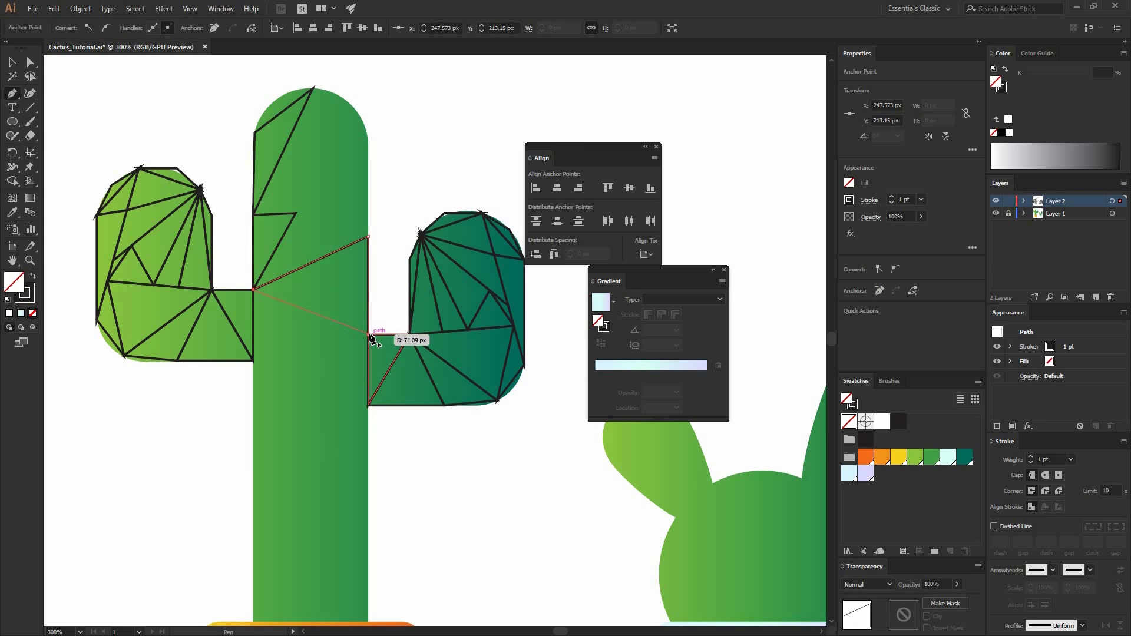
click(368, 334)
Draw two triangles below it that stack along the trunk's left edge and meet at the right arm's upper joint
click(255, 437)
click(368, 334)
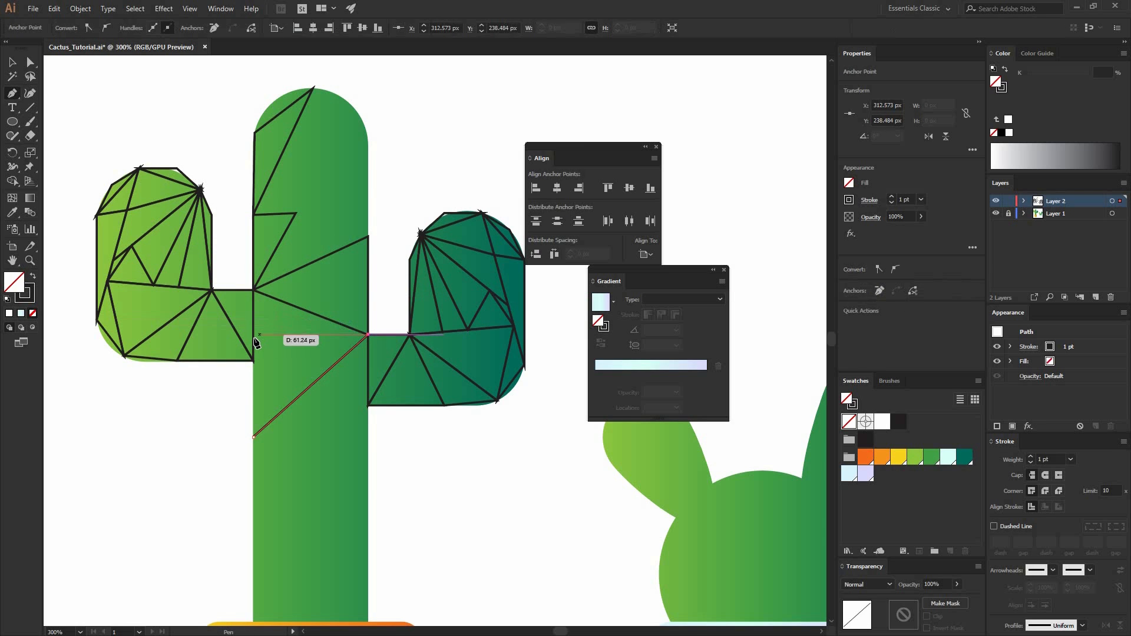
click(253, 339)
click(255, 437)
click(253, 338)
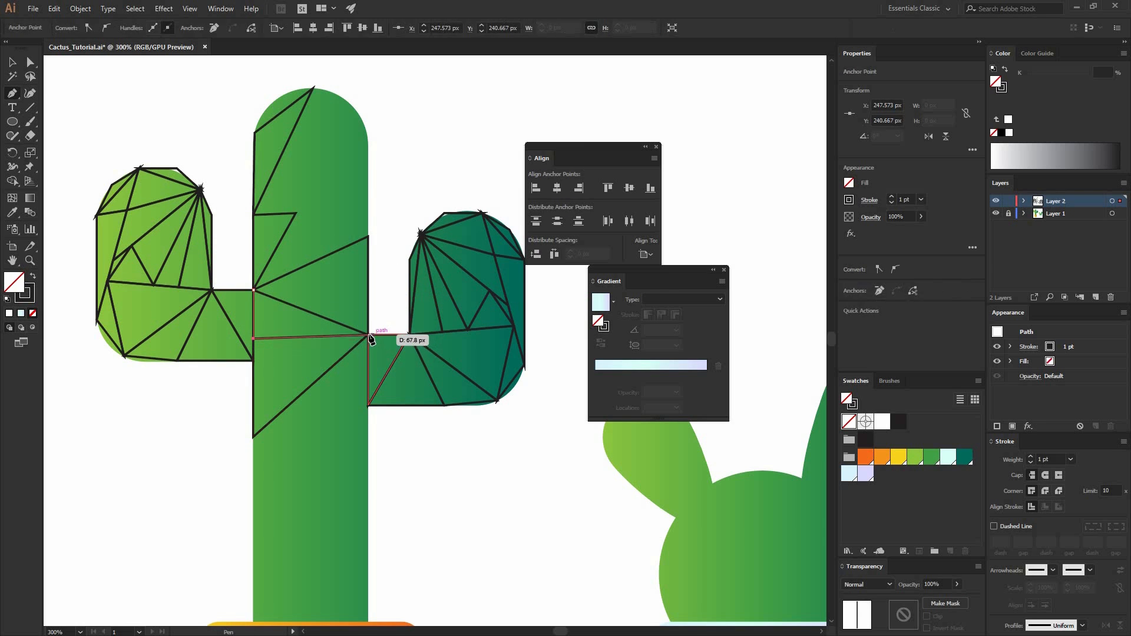
click(368, 334)
click(254, 290)
Draw two triangles around the trunk's inner vertex: one down to the left arm joint, one up to the top centre
click(295, 213)
click(369, 237)
click(254, 290)
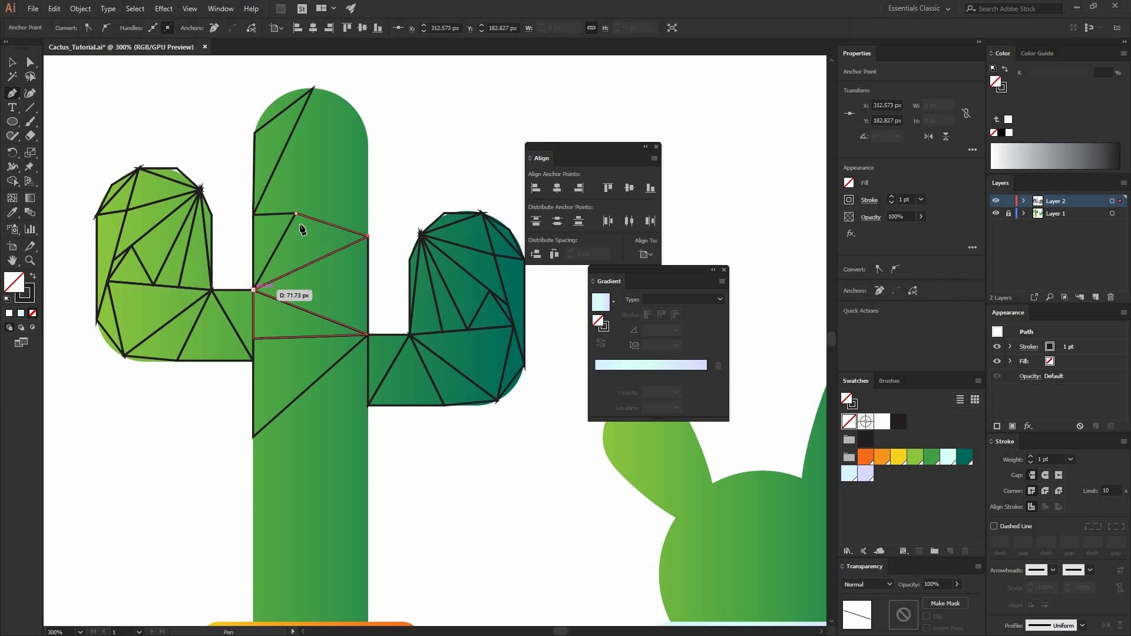
click(296, 213)
click(313, 87)
click(254, 214)
click(296, 213)
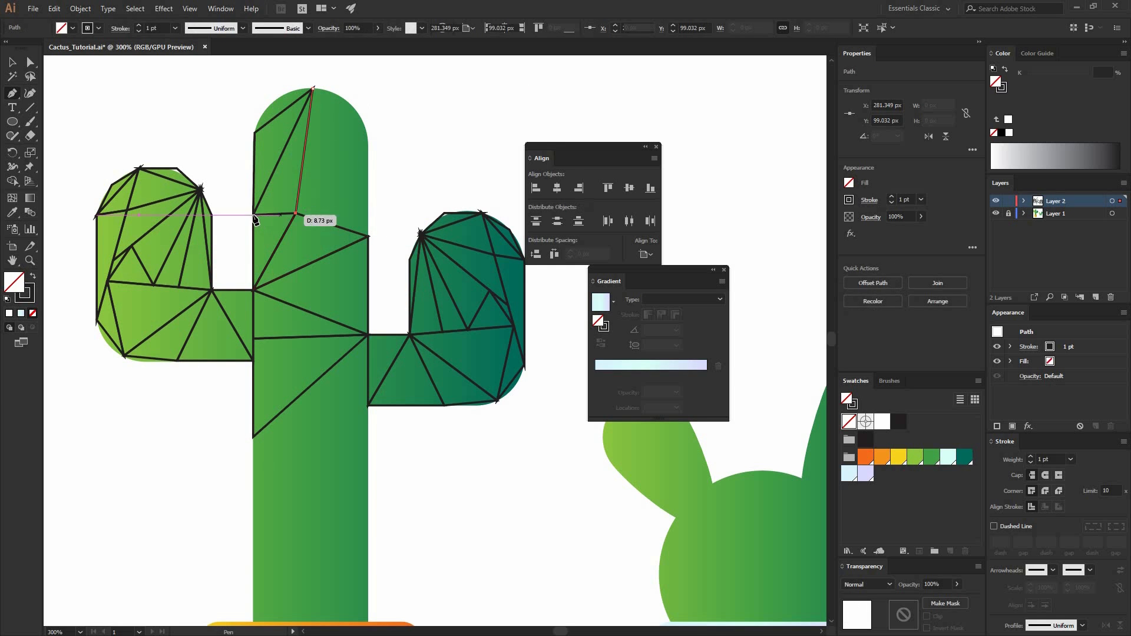
Draw a tall triangle from the trunk's top centre to its right edge, plus a smaller one along the upper right edge
click(313, 89)
click(368, 237)
click(313, 88)
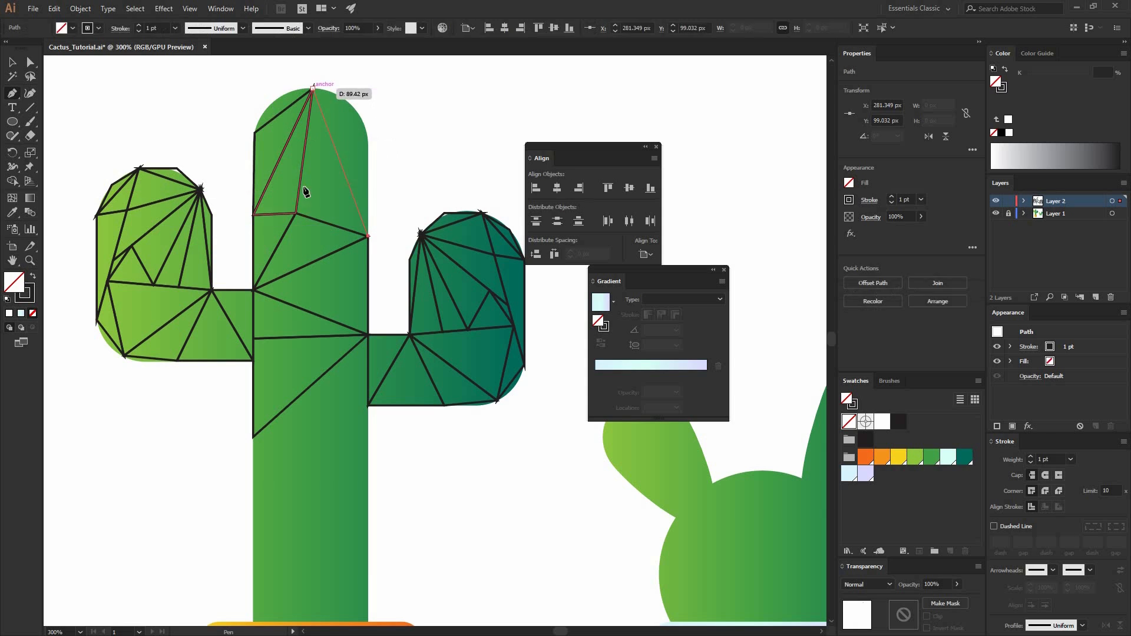
click(295, 213)
click(368, 237)
click(369, 236)
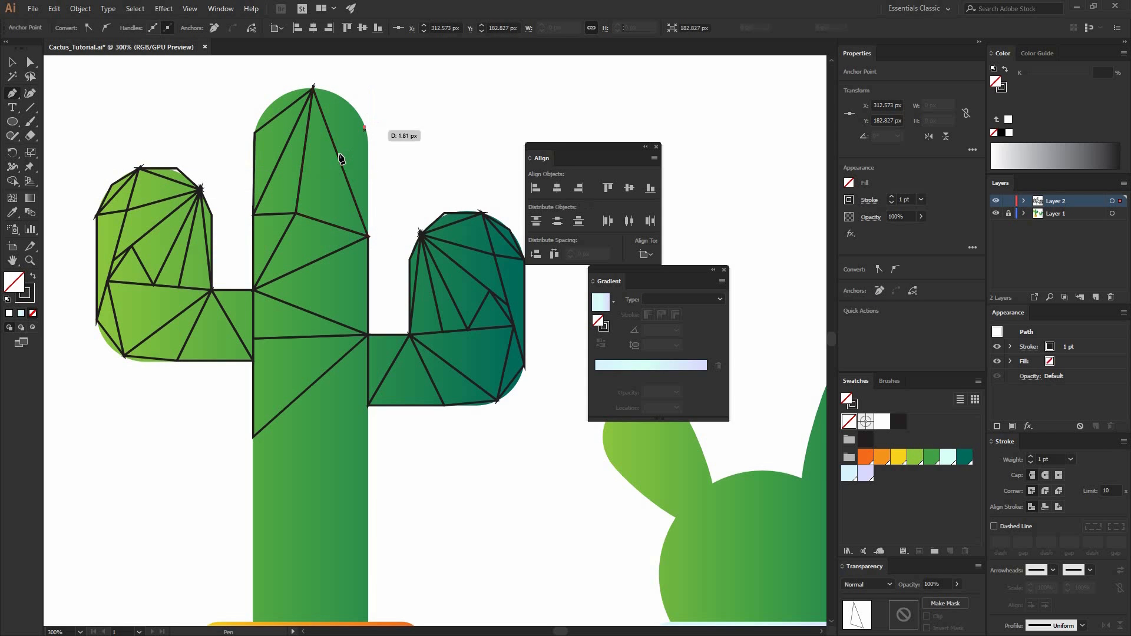
click(337, 154)
click(365, 127)
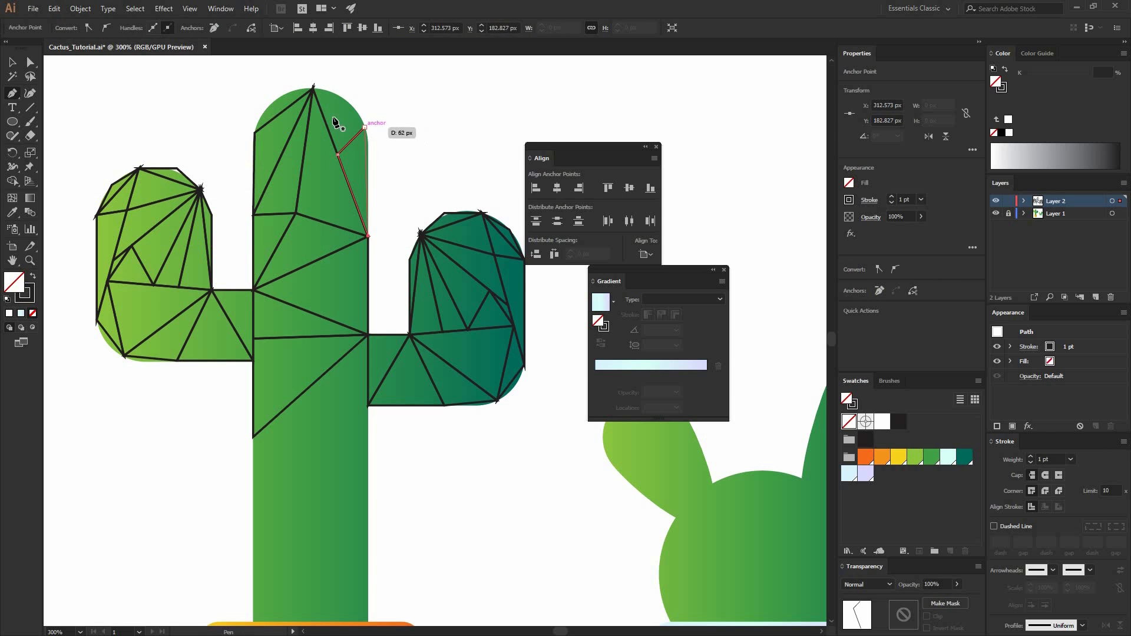
Draw a narrow triangle along the left curve of the trunk's rounded top
click(255, 133)
click(274, 101)
click(313, 88)
click(254, 133)
Draw two triangles filling the right curve of the trunk's rounded top, sharing an inner vertex
click(338, 155)
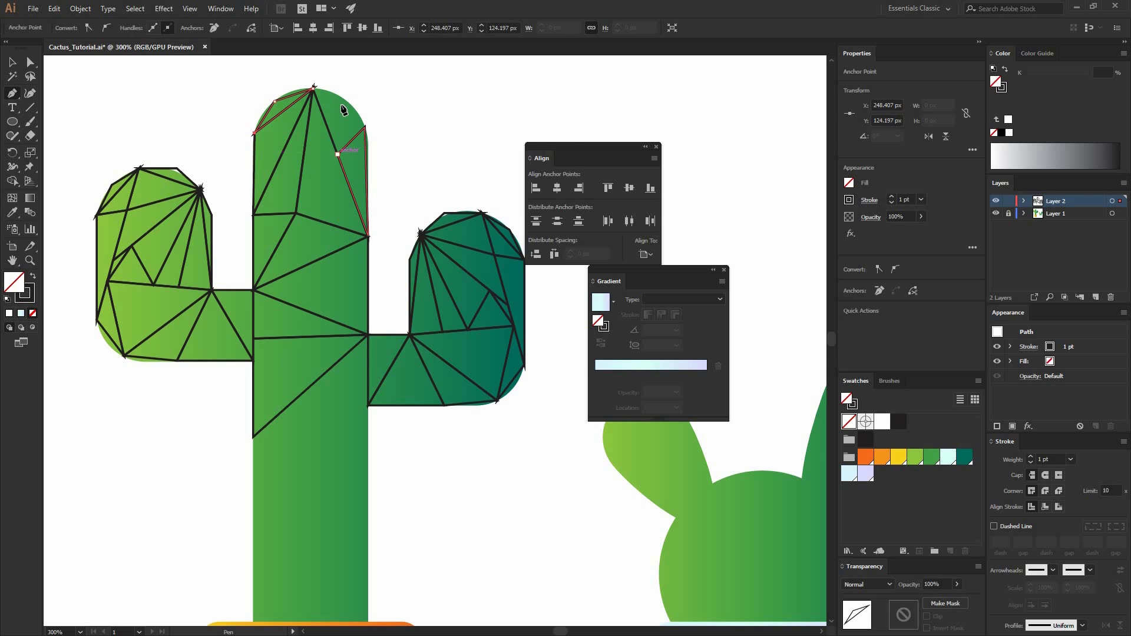
click(342, 99)
click(312, 89)
click(337, 154)
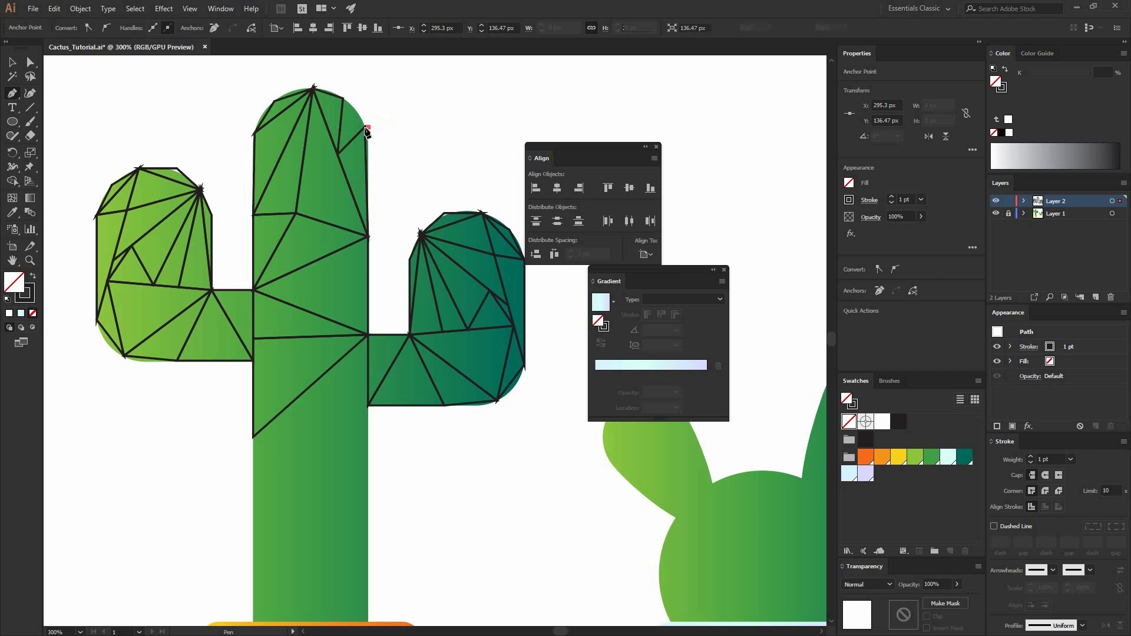
click(364, 127)
click(342, 99)
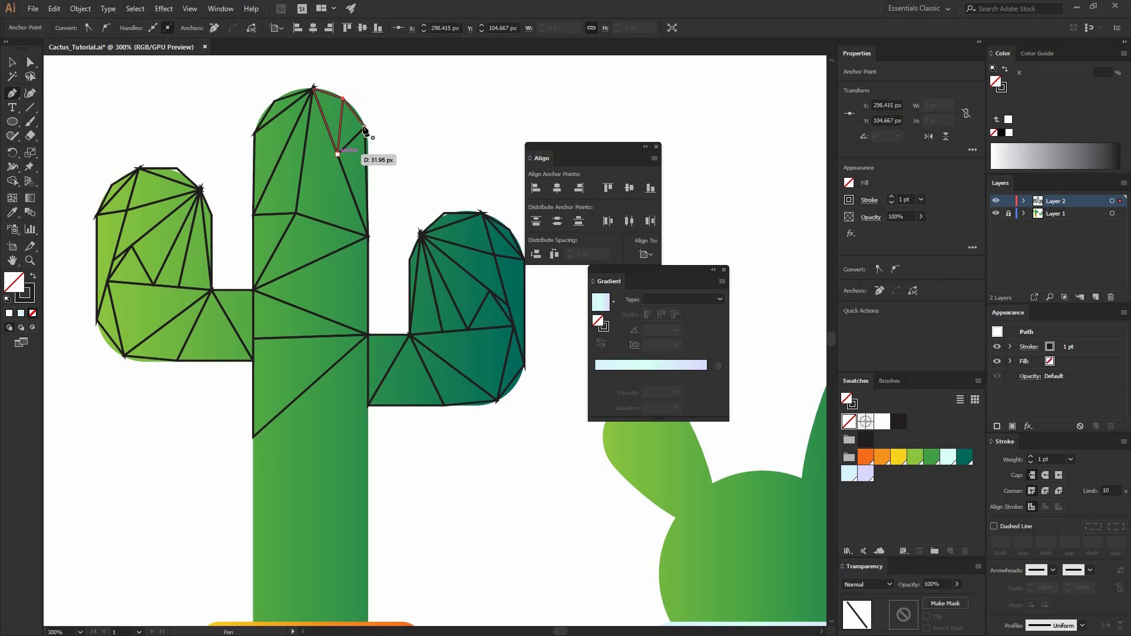
click(337, 155)
click(364, 127)
Draw two large opposing triangles across the lower trunk below the right arm joint, sharing the diagonal between the trunk's edges
drag(315, 428, 293, 297)
click(232, 305)
click(346, 386)
click(345, 202)
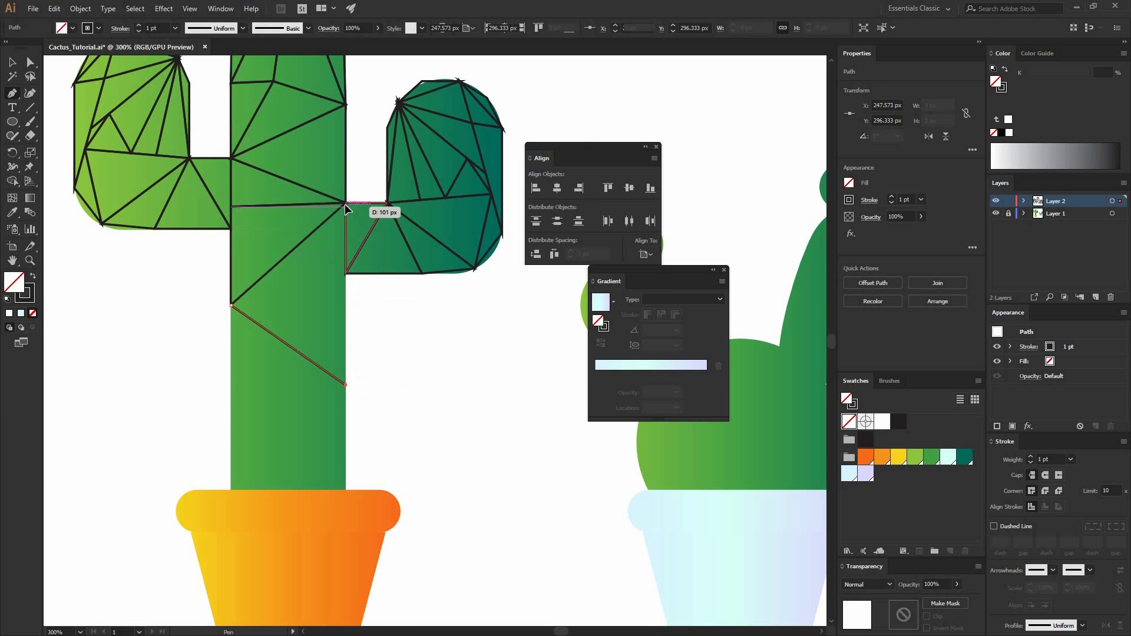
click(231, 305)
click(346, 386)
click(232, 305)
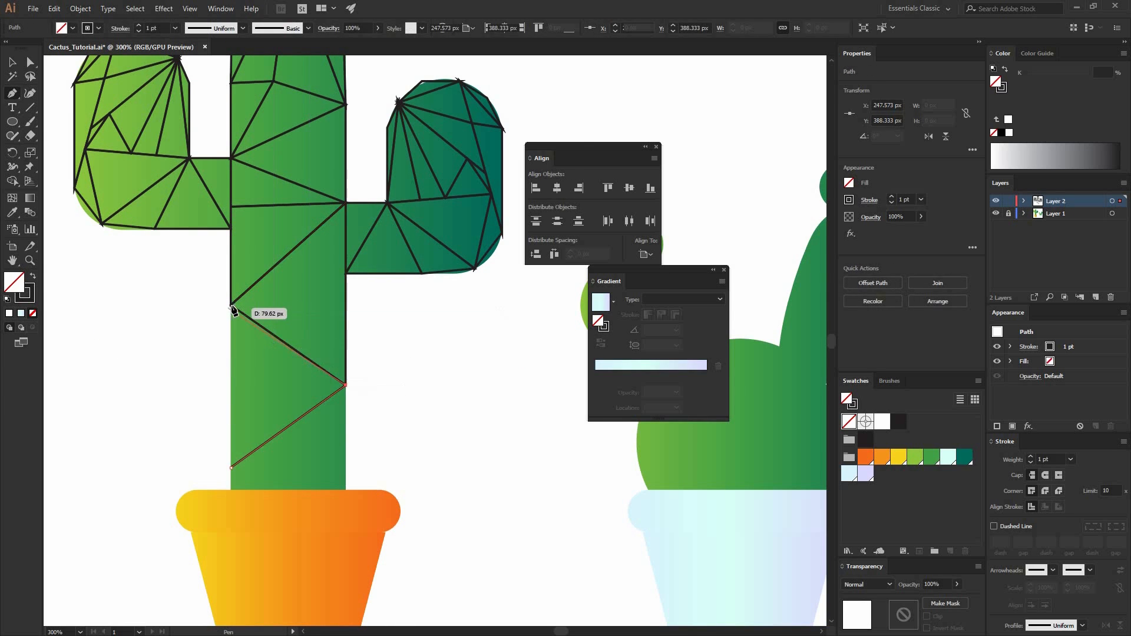
click(232, 467)
Draw the last two triangles at the trunk's base, a flat one along the pot rim and one against the right edge
click(231, 467)
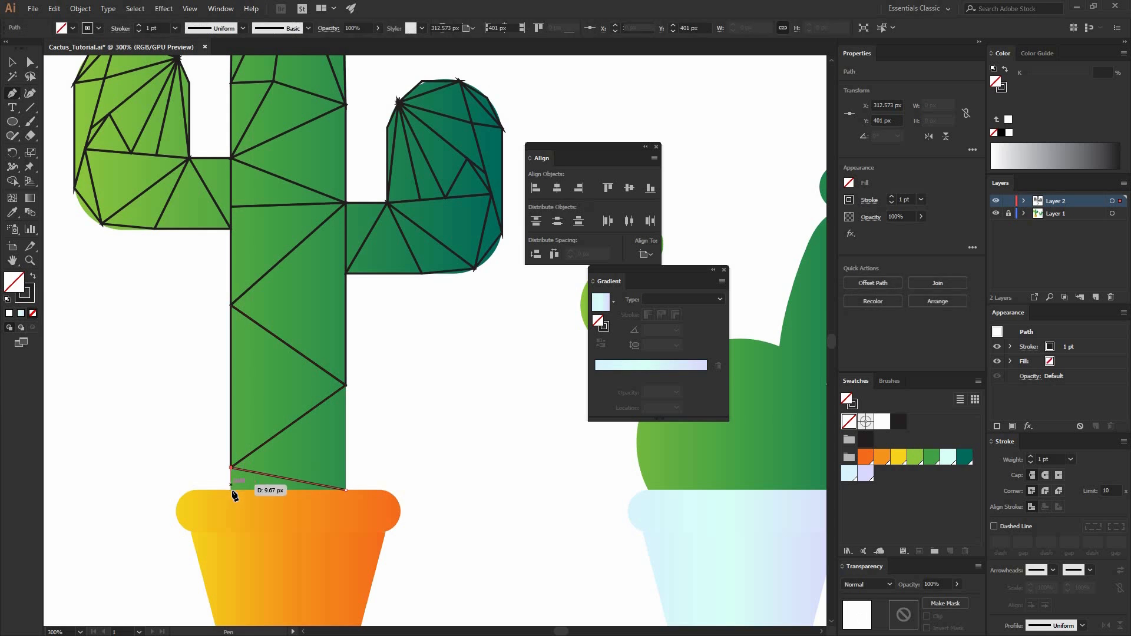
click(231, 490)
click(346, 490)
click(346, 386)
click(346, 489)
click(231, 467)
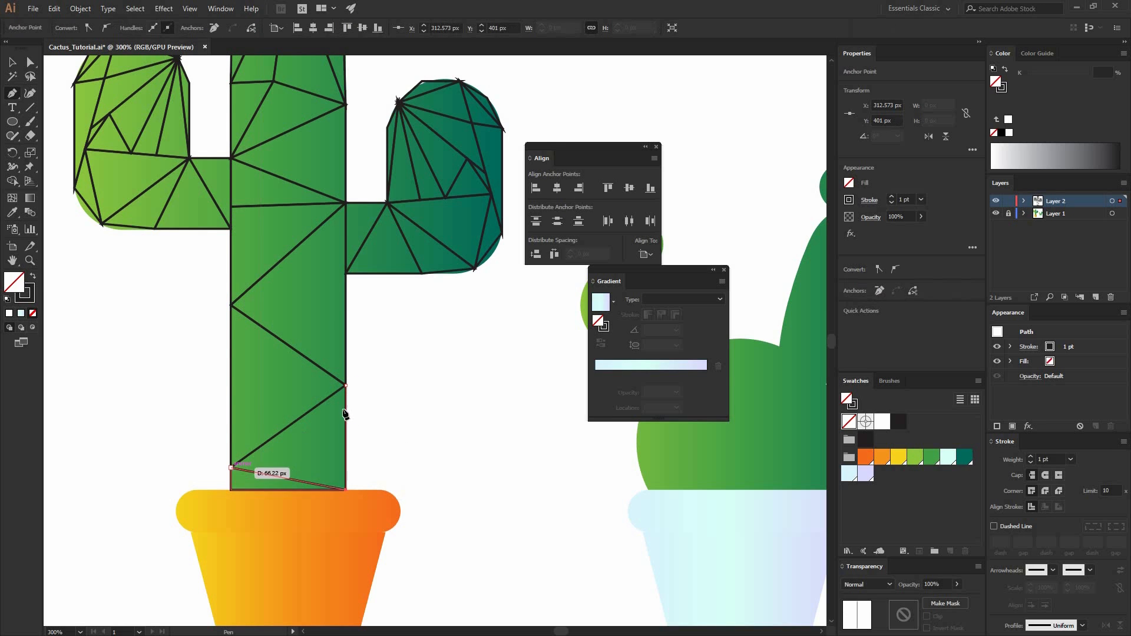
click(346, 386)
Draw a narrow triangle near the left end of the orange pot's rim, spanning its full height
drag(367, 460, 341, 358)
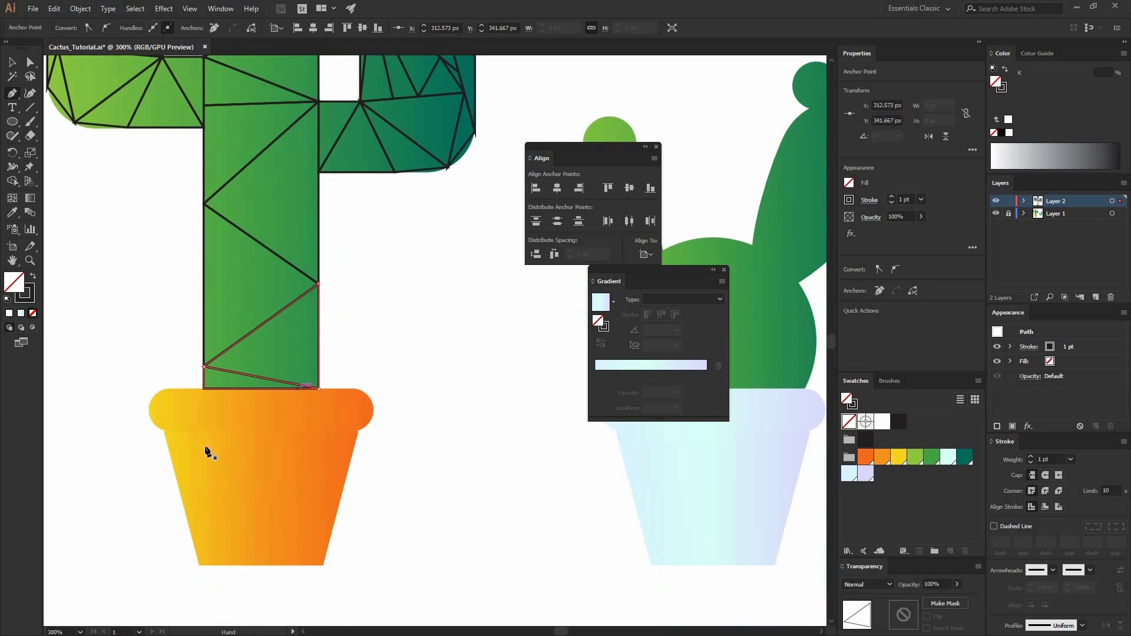
click(163, 432)
click(163, 389)
click(192, 389)
click(163, 433)
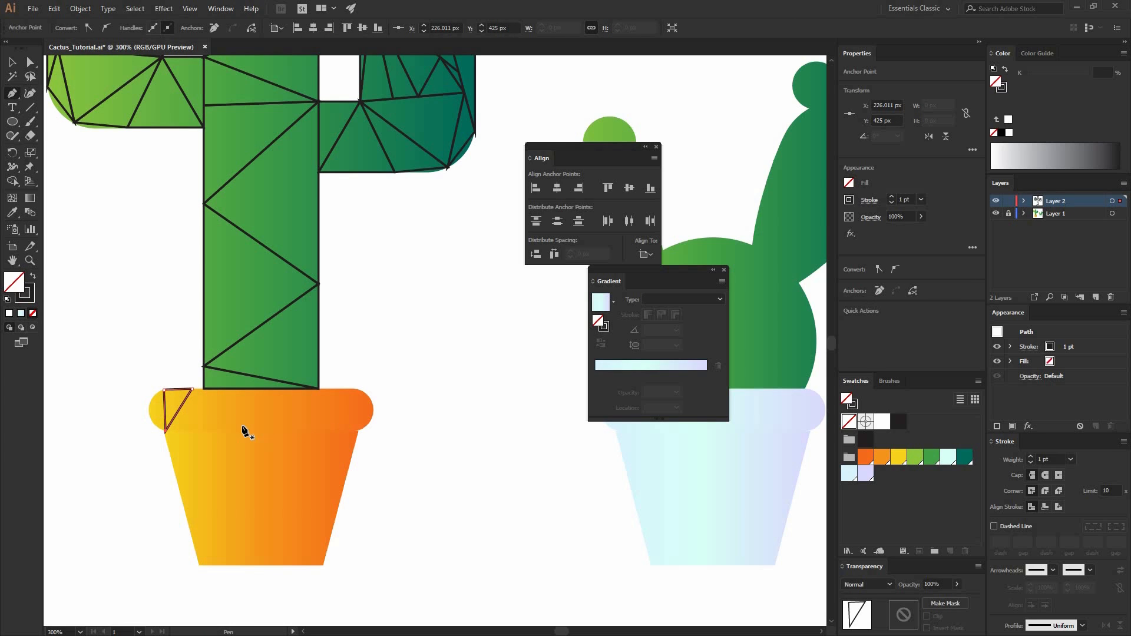
Draw two adjoining triangles on the left half of the orange pot's rim, reaching its middle
click(262, 389)
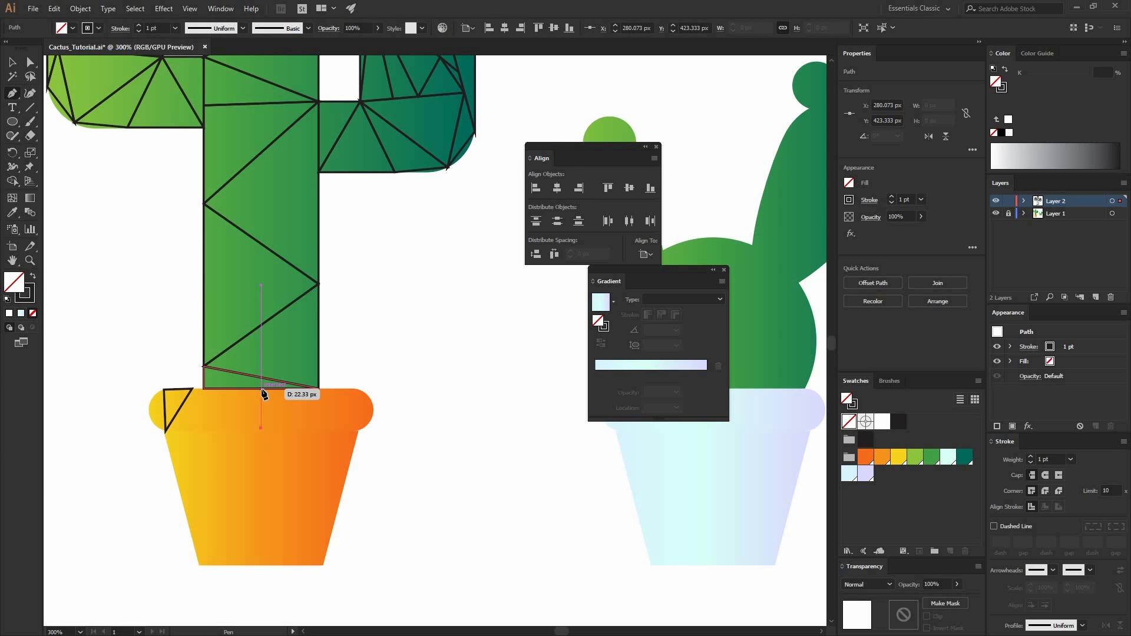
key(ctrl+z)
click(261, 391)
click(166, 431)
click(261, 431)
click(261, 391)
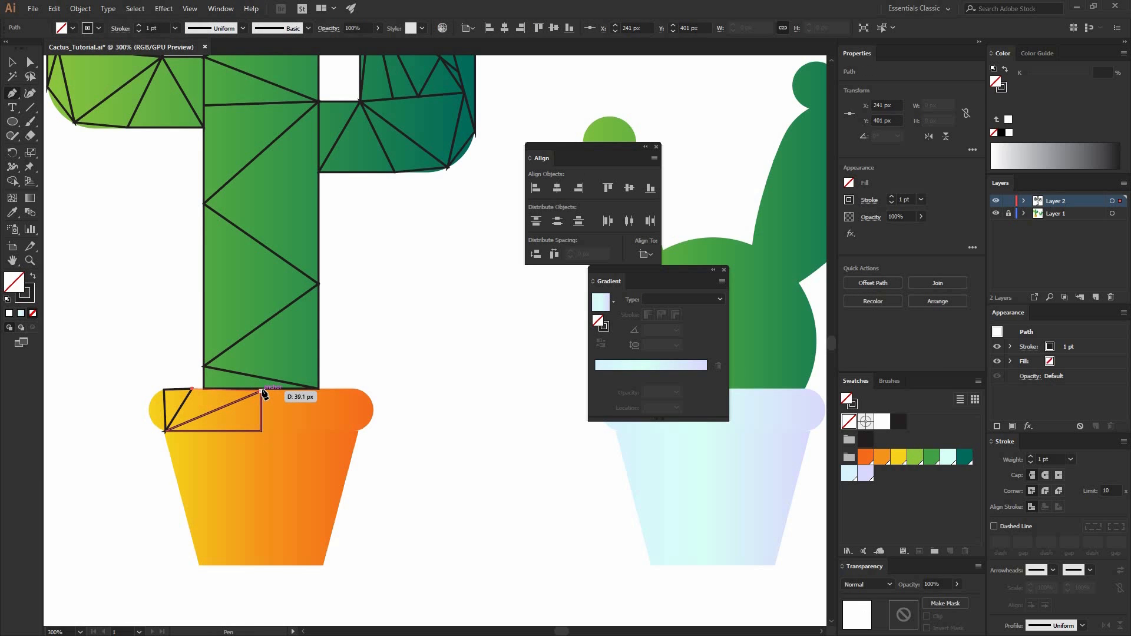
click(165, 430)
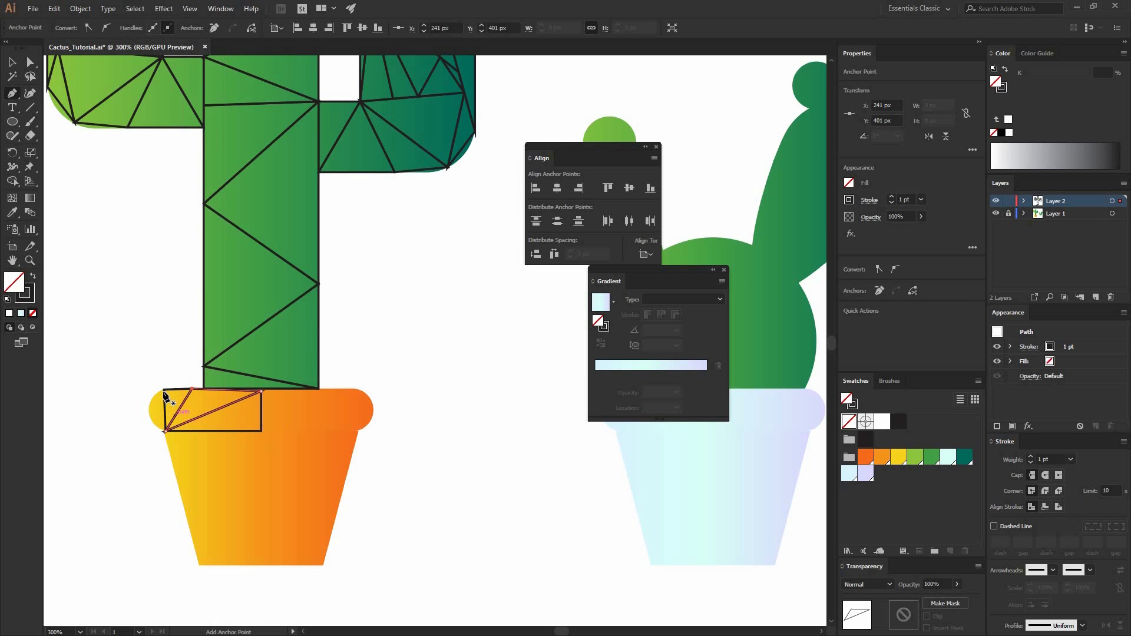
Draw a small triangle over the rounded left end of the orange pot's rim
click(164, 390)
click(149, 410)
click(166, 431)
click(164, 390)
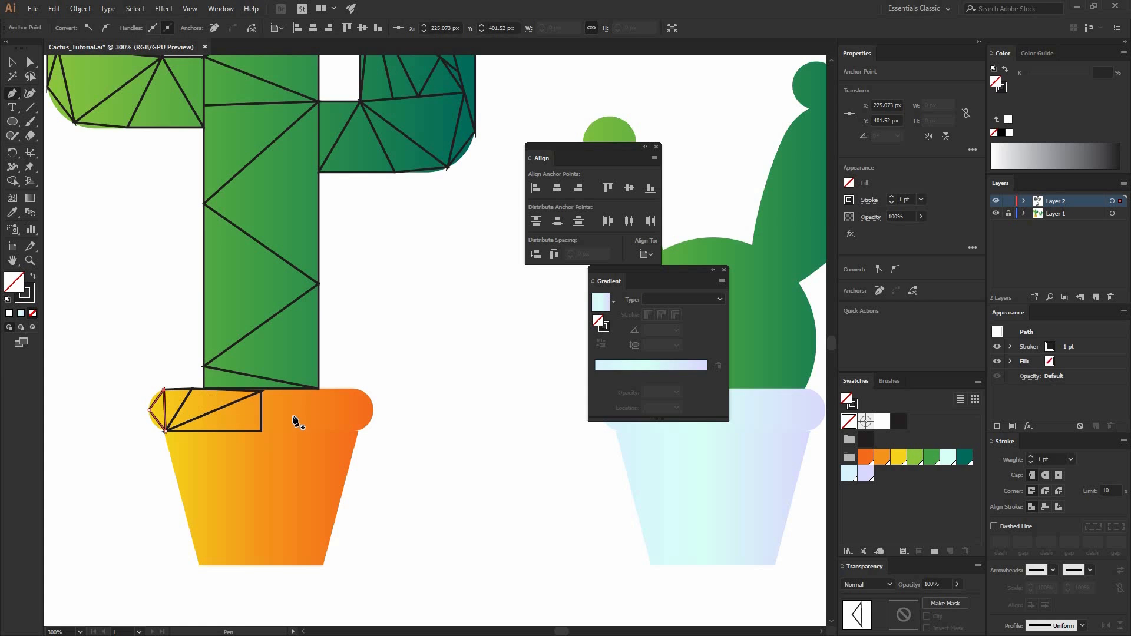
Adjust the upper corner shared by the two rim triangles at the rim's middle so that their anchor points line up
key(a)
click(260, 391)
drag(258, 391, 256, 393)
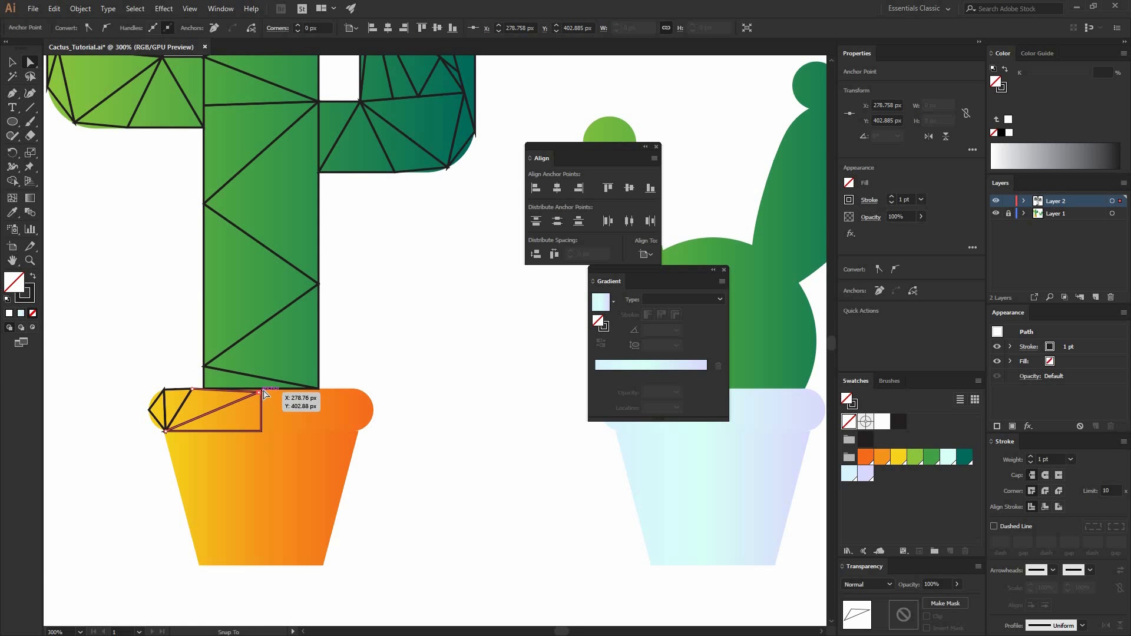
key(ctrl+plus)
key(ctrl+plus)
drag(433, 341, 358, 382)
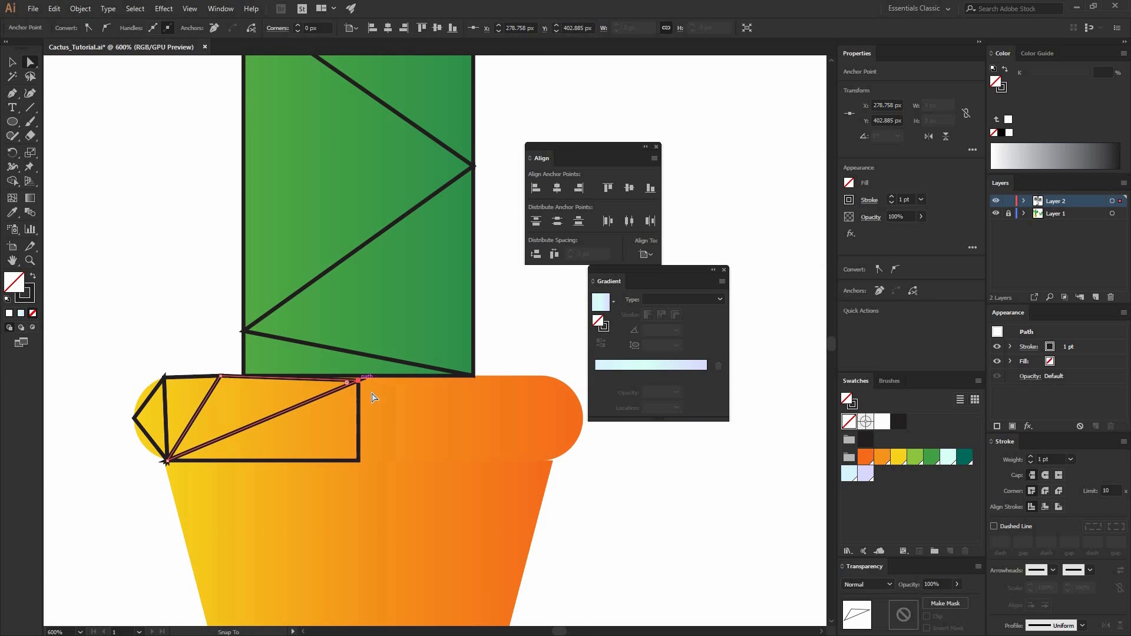
click(206, 402)
click(358, 435)
drag(369, 436, 245, 402)
click(253, 412)
Draw two adjoining triangles on the right half of the orange pot's rim, meeting at the trunk's bottom right corner
key(p)
click(237, 426)
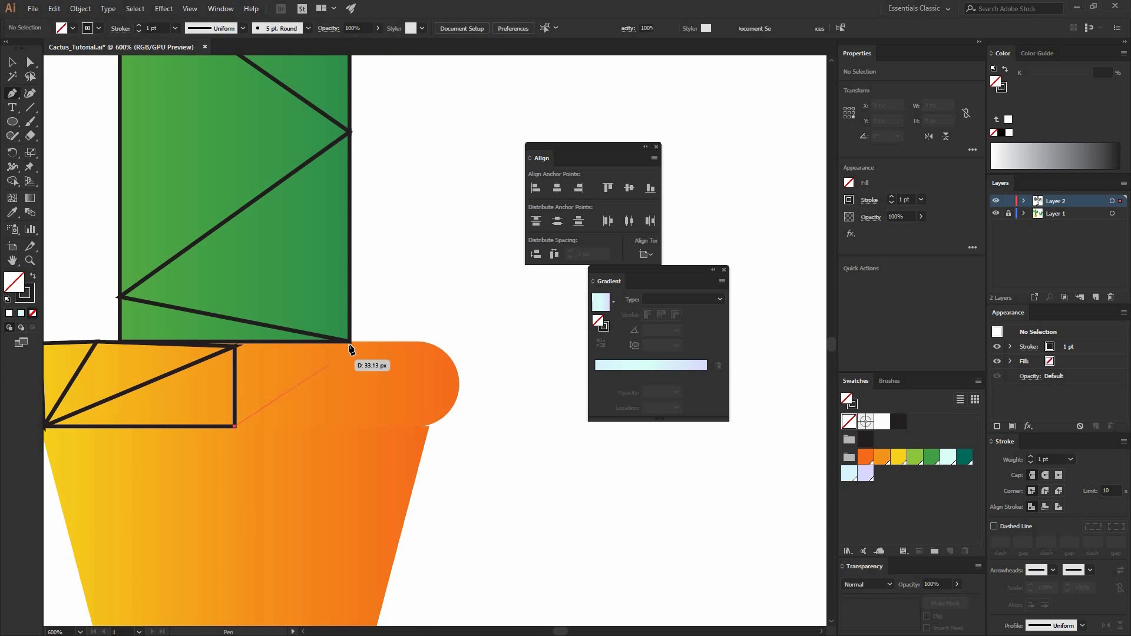
click(351, 341)
click(234, 344)
click(427, 426)
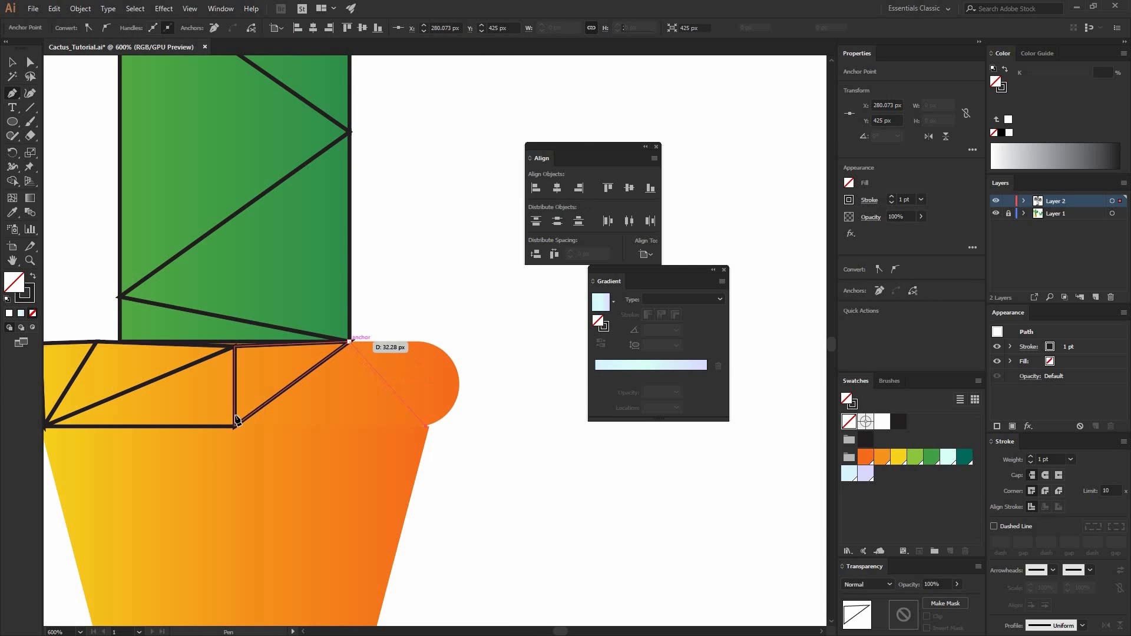
click(350, 341)
click(235, 426)
Draw a triangle on the rim between the trunk's bottom right corner and the start of the rounded right end
click(427, 426)
click(429, 341)
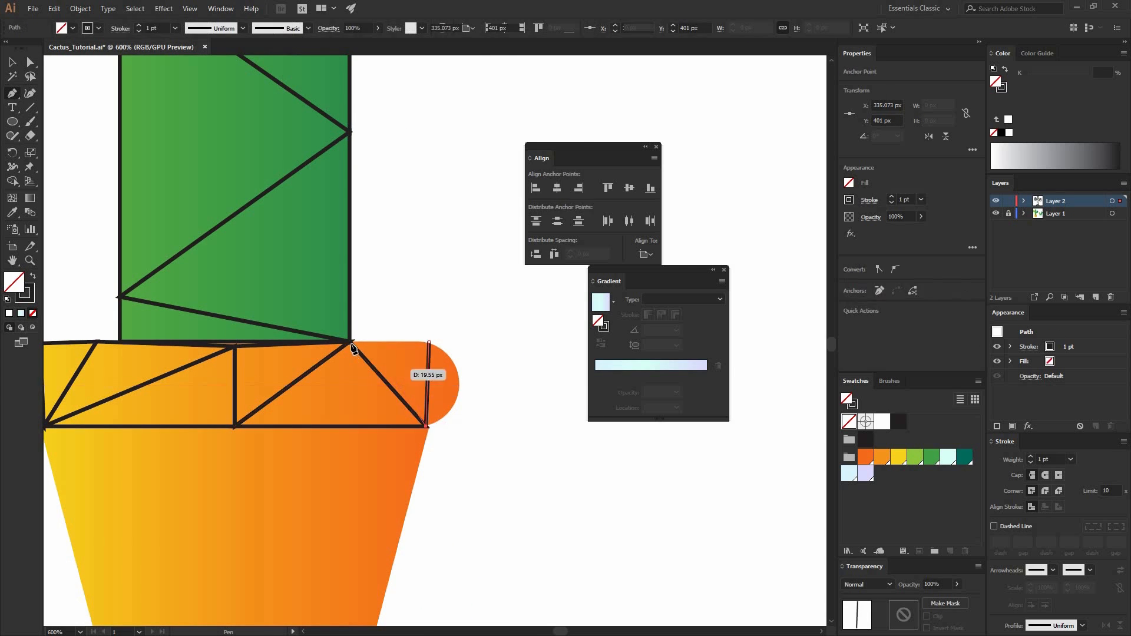
click(429, 341)
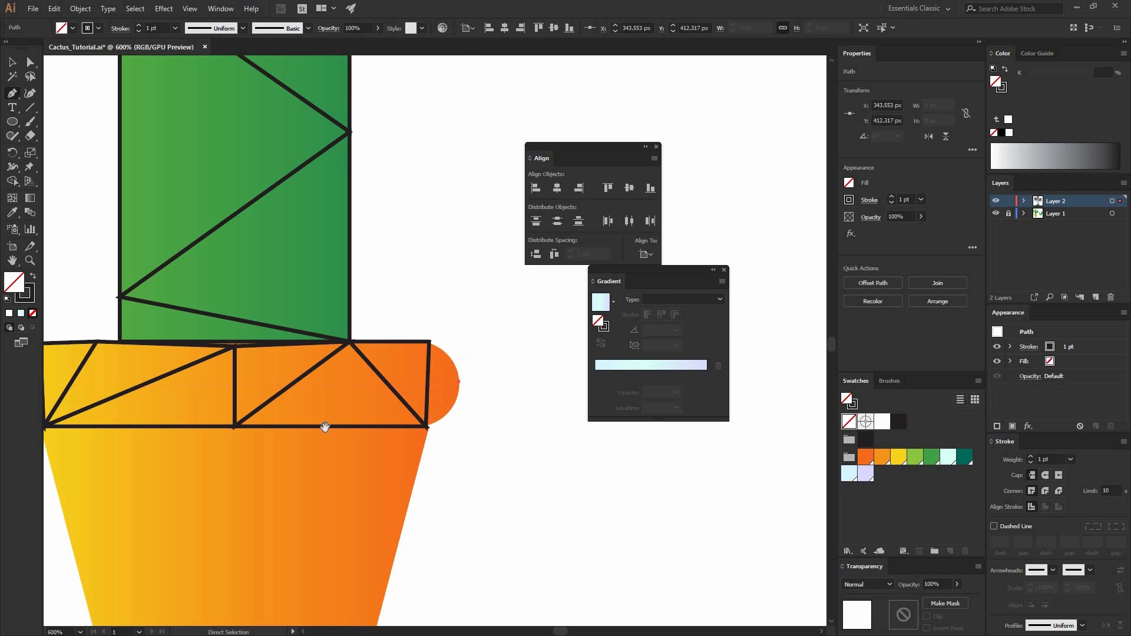
Draw a small triangle over the rounded right end of the orange pot's rim
drag(323, 427, 410, 440)
key(v)
click(126, 406)
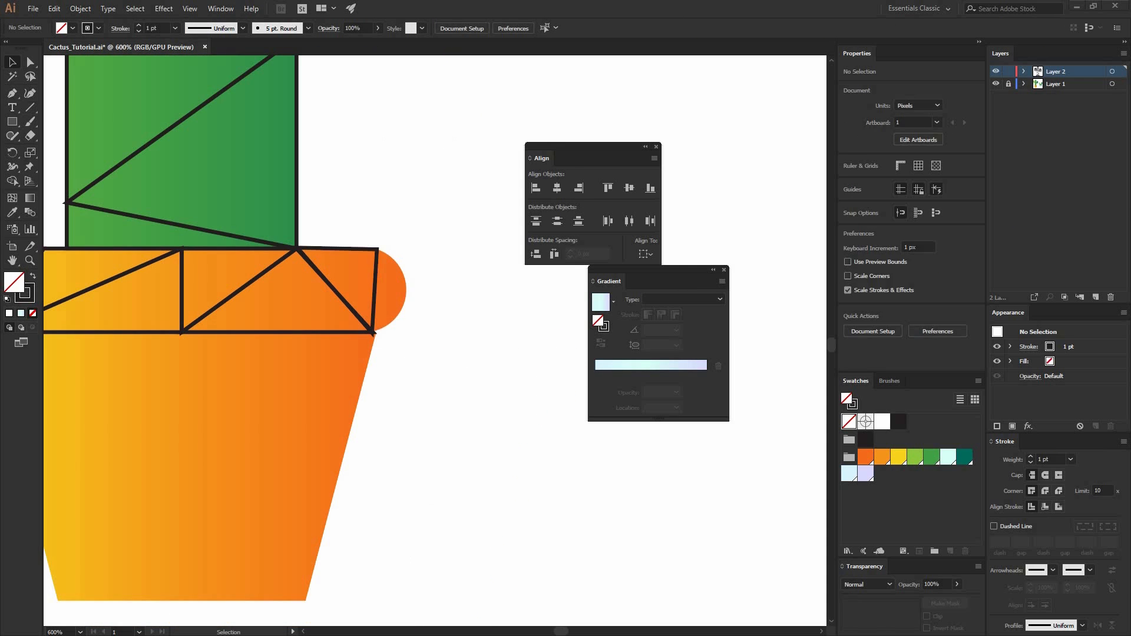
key(p)
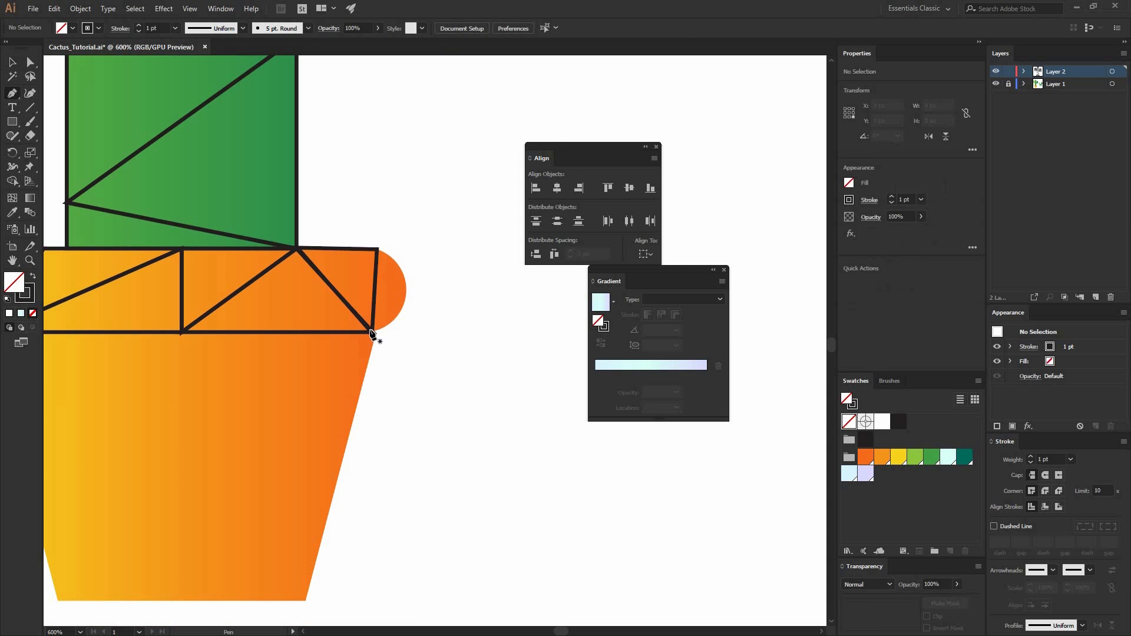
click(373, 332)
click(406, 293)
click(377, 249)
click(373, 333)
Draw an inverted triangle along the left side of the orange pot's body, from the rim to the bottom left corner
scroll(373, 333, down, 2)
scroll(373, 332, left, 4)
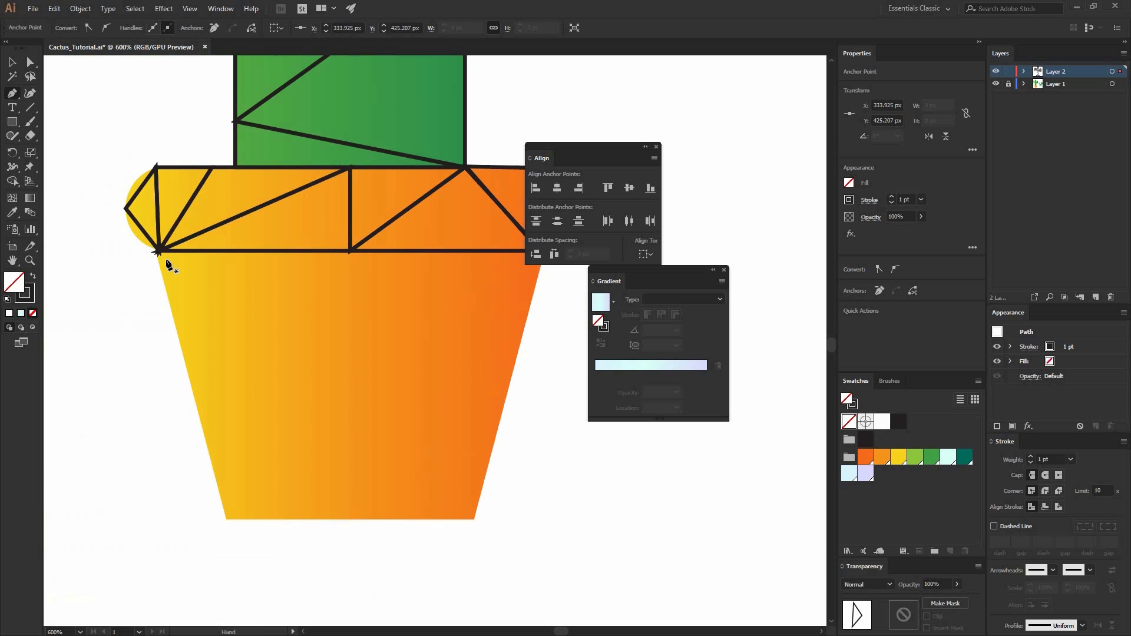
click(160, 250)
click(227, 518)
click(160, 251)
click(227, 518)
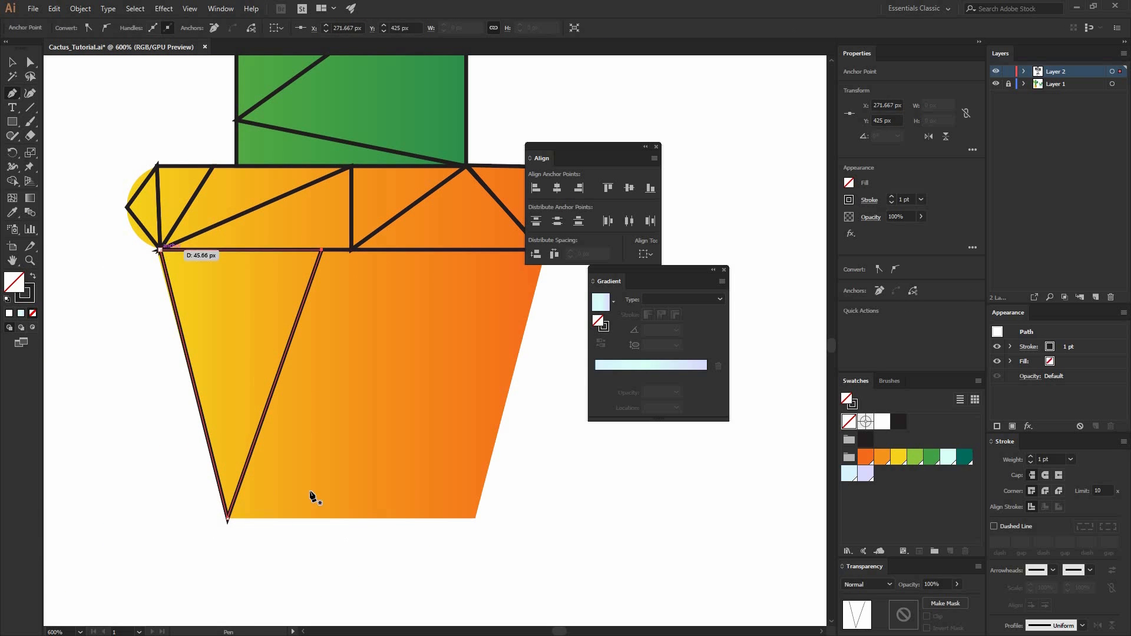
Draw an upright triangle in the middle of the pot's body and an adjoining inverted one to its right
click(389, 518)
click(321, 250)
click(227, 518)
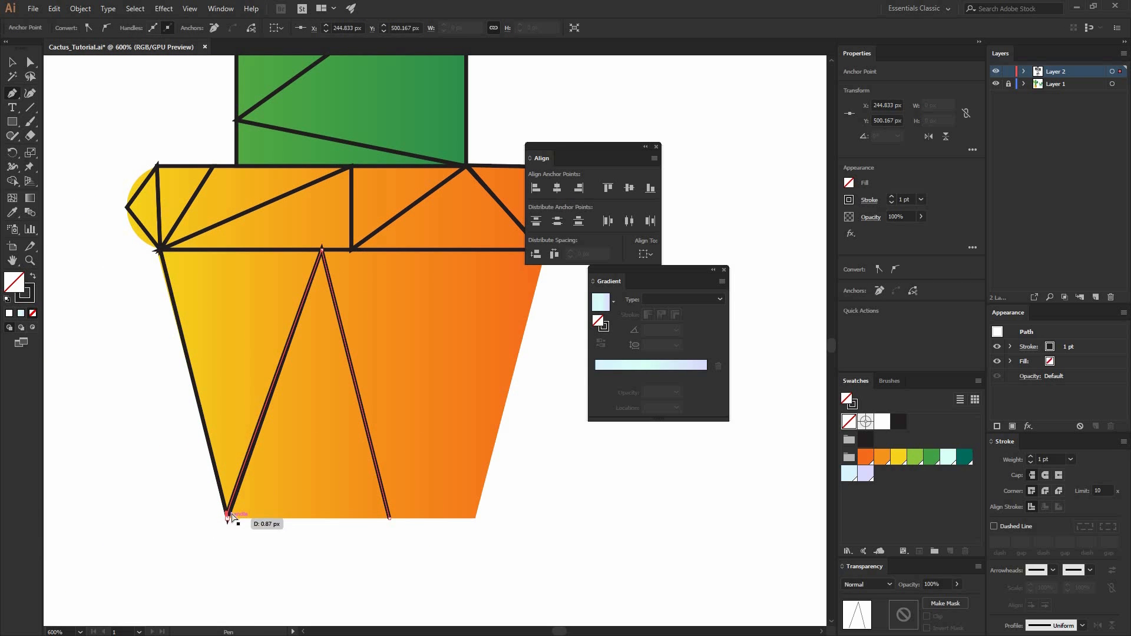
click(389, 518)
click(470, 250)
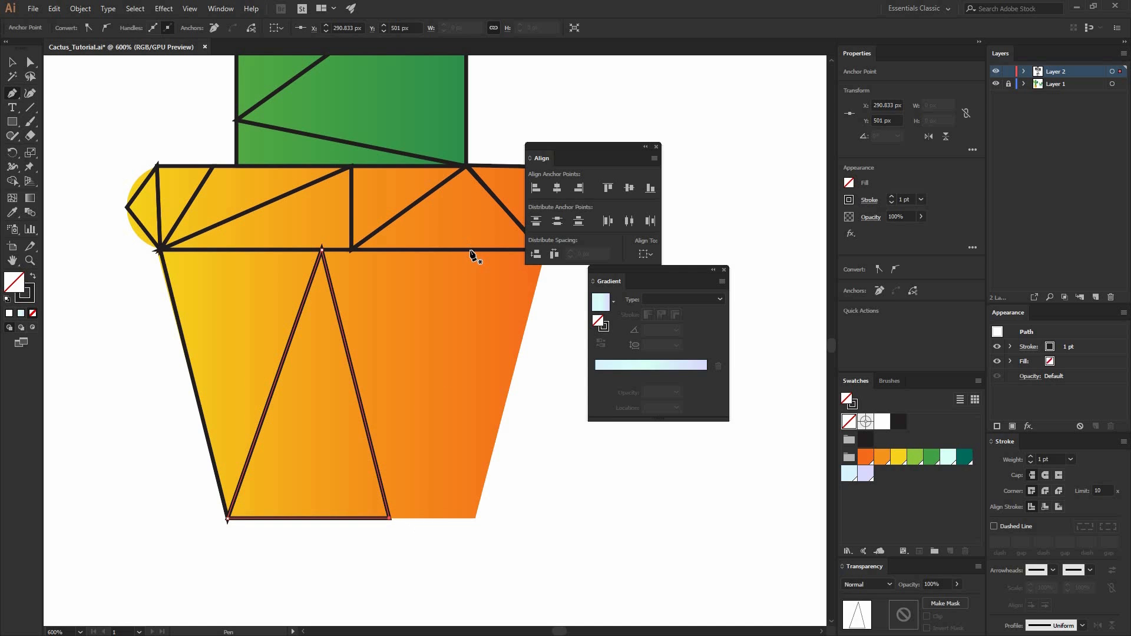
click(388, 518)
click(470, 251)
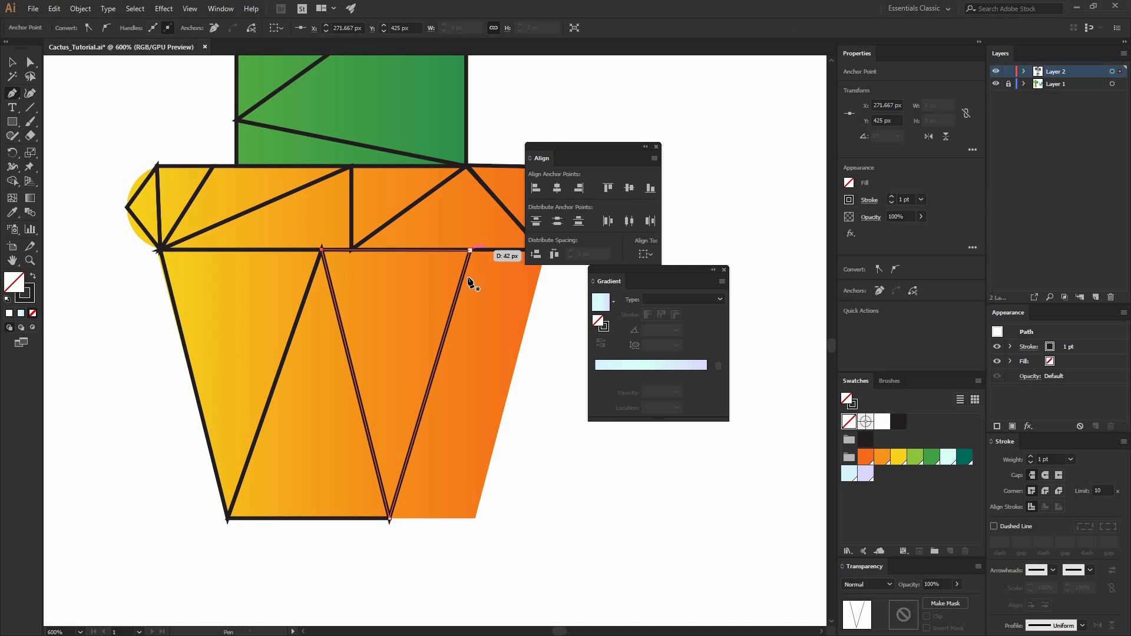
Draw a narrow upright triangle and an adjoining inverted one over the right end of the orange pot's body
click(475, 519)
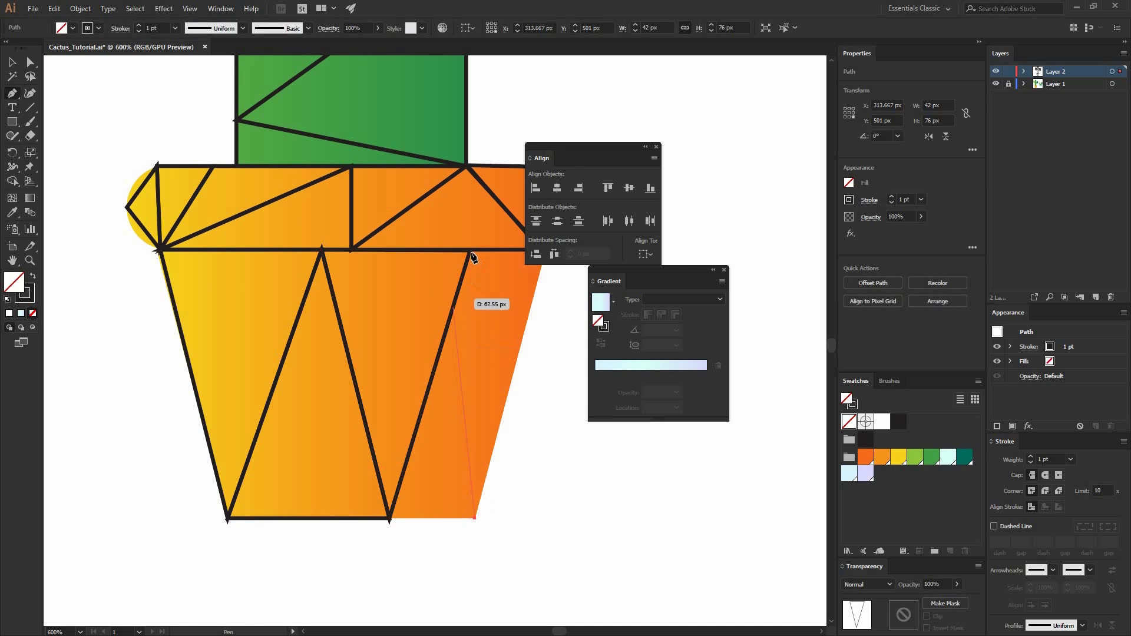
click(470, 251)
click(389, 516)
click(475, 519)
drag(434, 401, 350, 448)
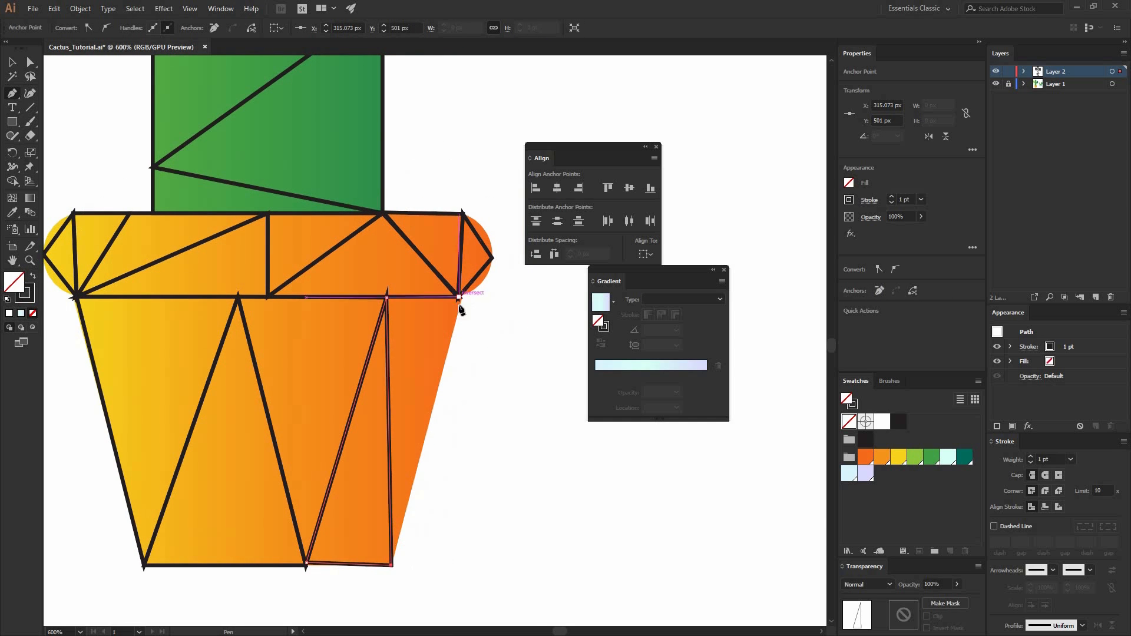
click(458, 297)
click(391, 565)
click(387, 298)
click(459, 298)
Align all mesh anchor points along the orange pot's bottom edge to their vertical centre
key(a)
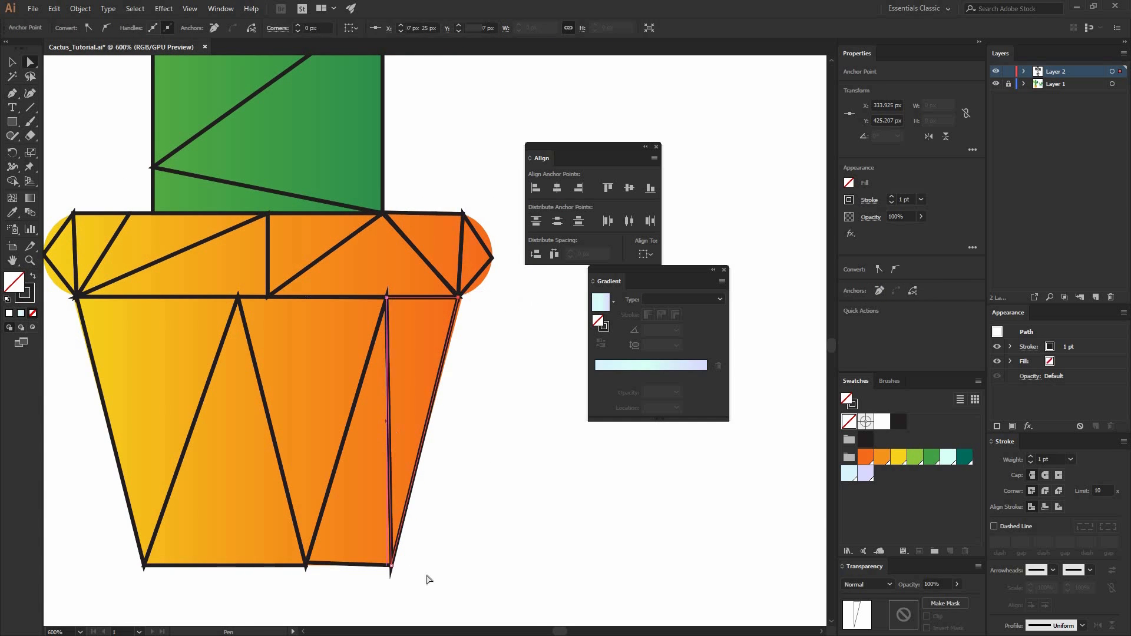
drag(426, 577, 121, 544)
click(629, 188)
click(433, 496)
Copy the orange pot's whole triangle mesh onto the pastel pot
scroll(257, 468, down, 5)
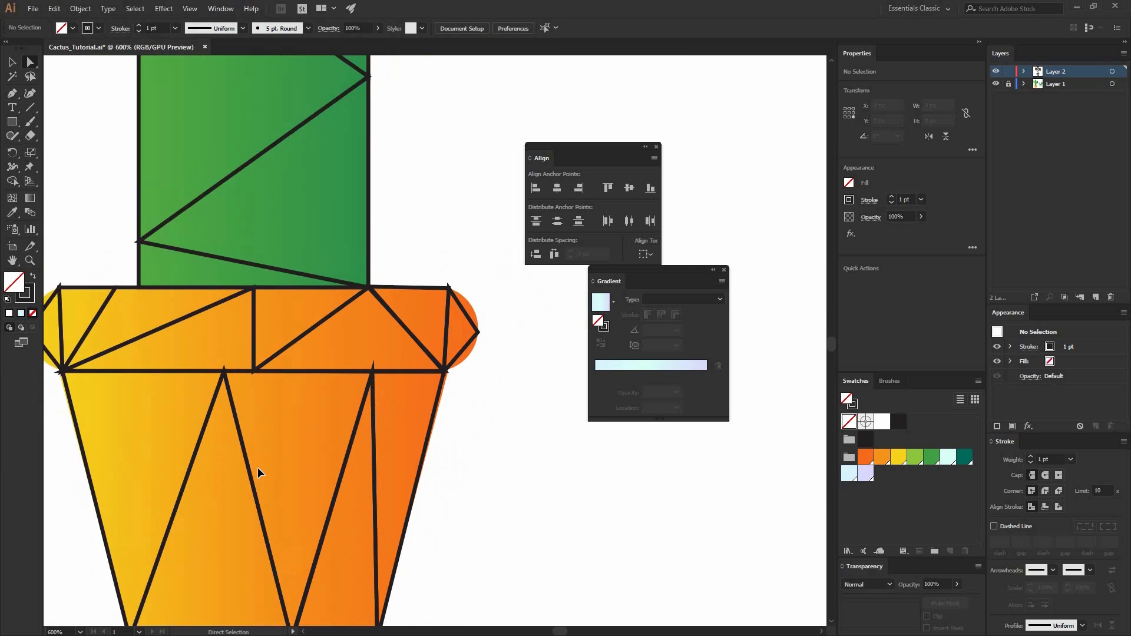
key(ctrl+plus)
key(ctrl+minus)
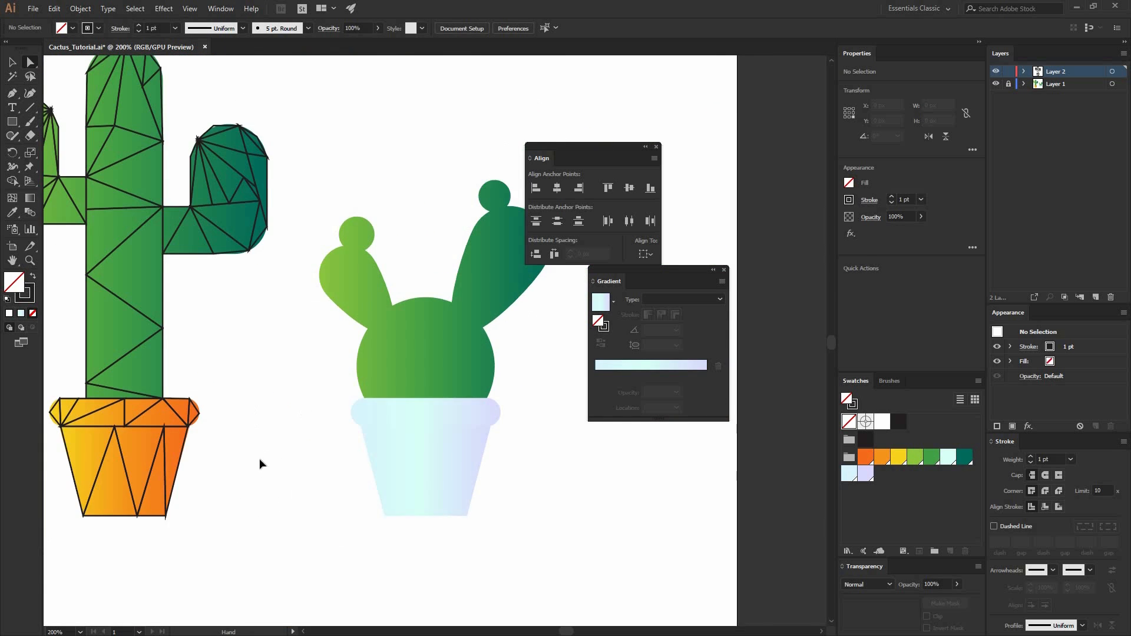
drag(259, 458, 295, 470)
key(v)
drag(68, 419, 291, 555)
drag(384, 442, 422, 445)
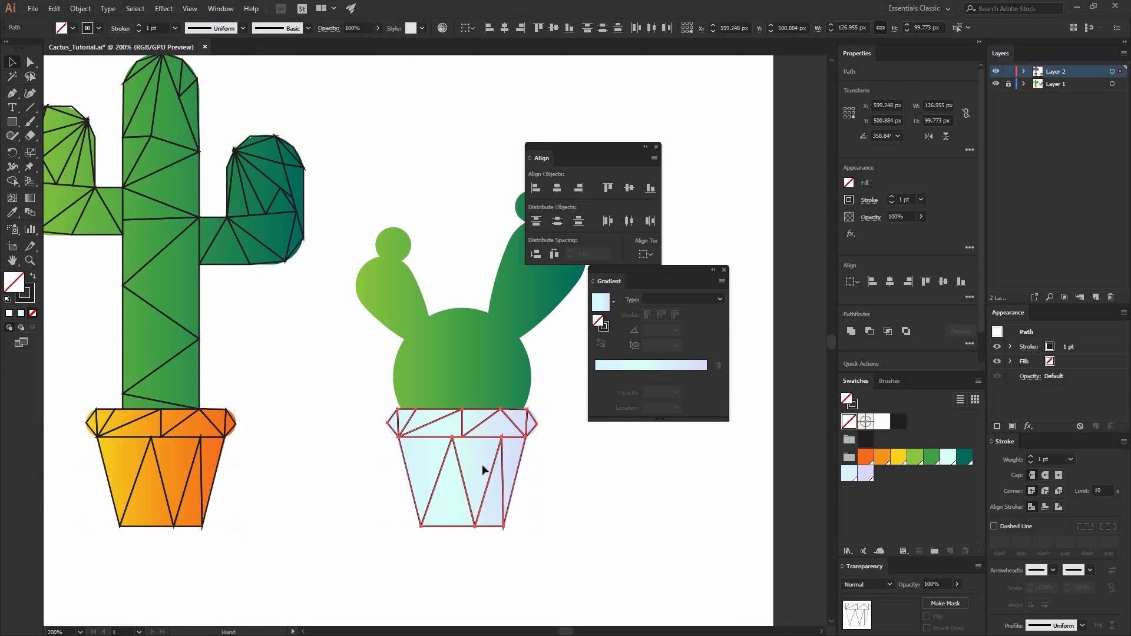
Draw two adjoining triangles at the lower left of the second cactus's round body, meeting at a hub point inside it
key(ctrl+plus)
key(ctrl+plus)
key(ctrl+plus)
drag(368, 157, 424, 521)
click(351, 412)
key(p)
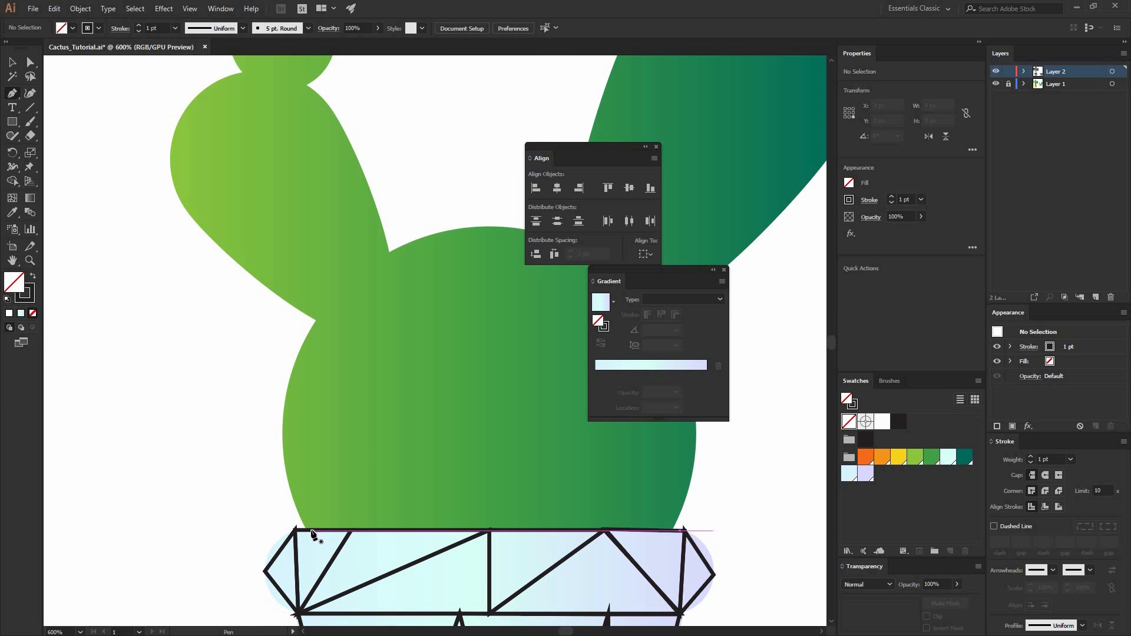
click(281, 449)
click(450, 413)
click(441, 529)
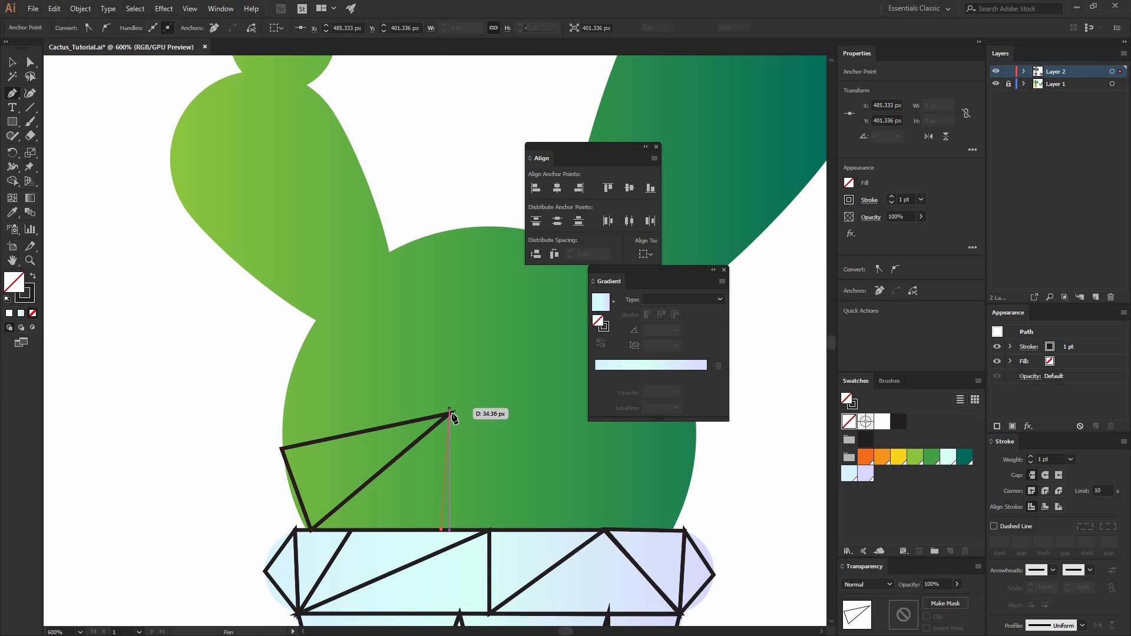
click(451, 413)
click(312, 530)
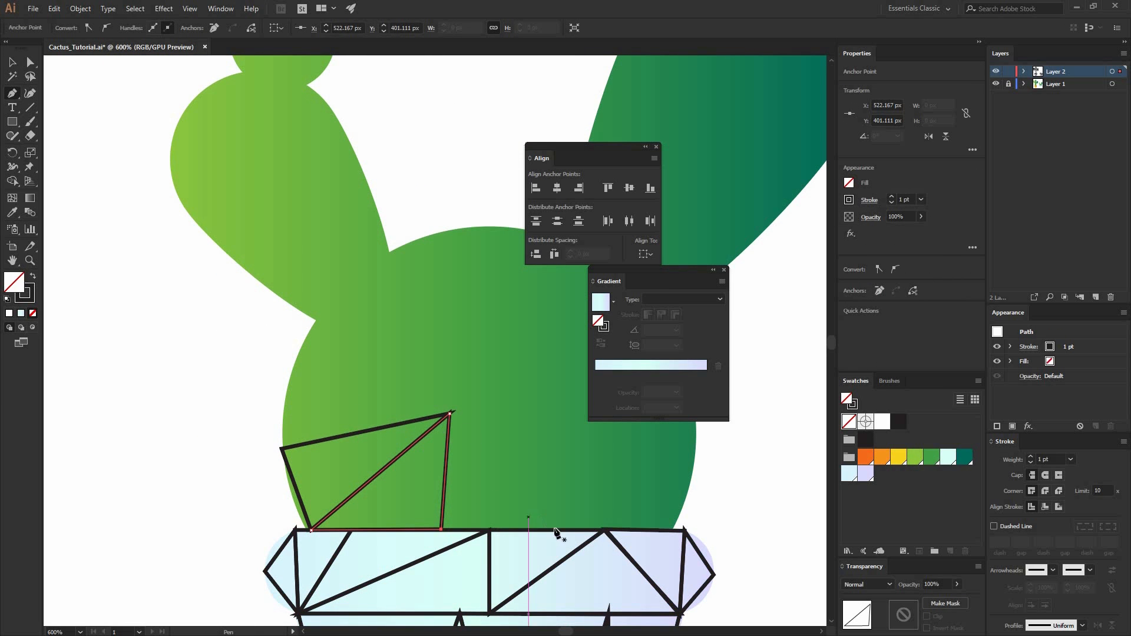
Draw a triangle from the hub down to the pastel pot's rim, directly right of the previous one
click(564, 528)
click(450, 413)
click(442, 530)
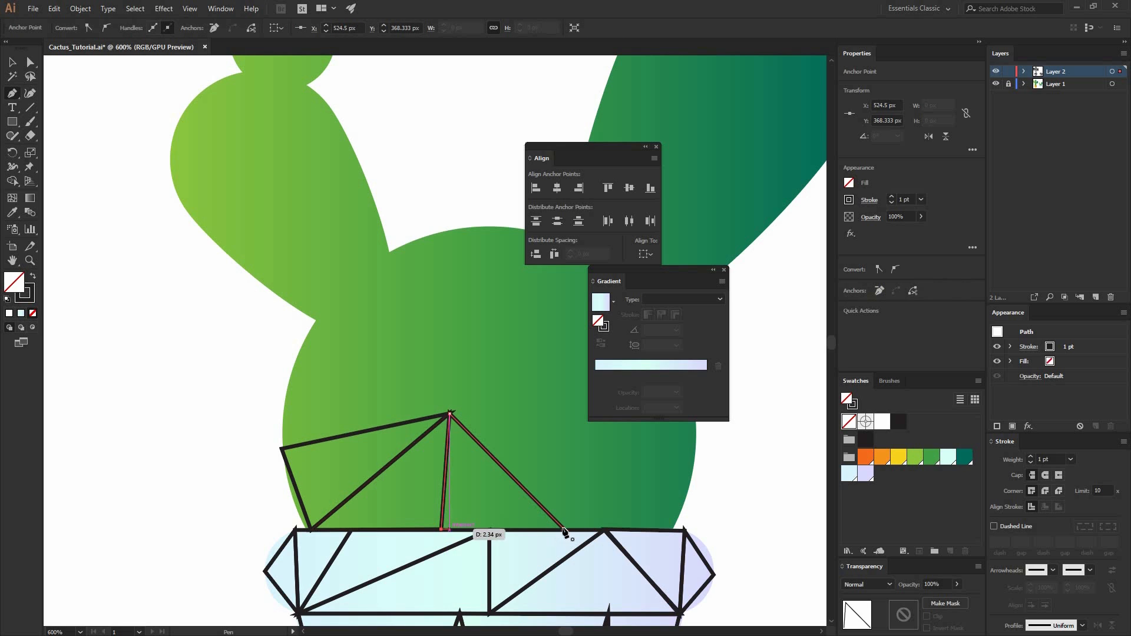
click(564, 529)
Draw a thin triangle on the round body's right side, from the right arm's lower junction to the rim and the outer edge
drag(621, 490, 456, 531)
click(508, 569)
click(492, 356)
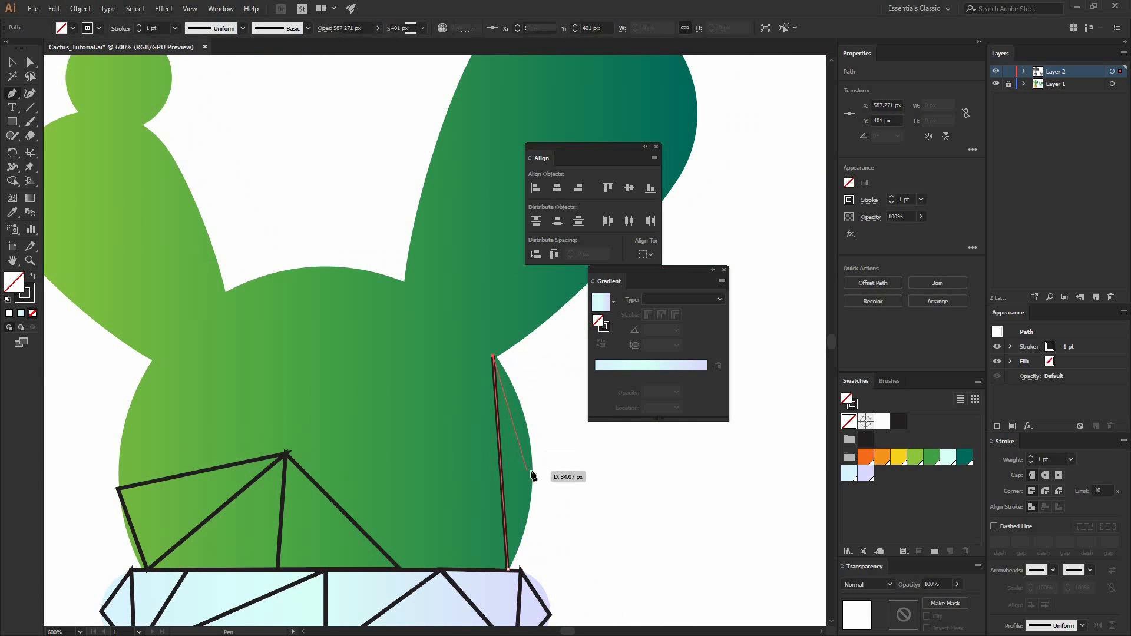
click(532, 470)
key(ctrl+z)
click(527, 427)
click(508, 569)
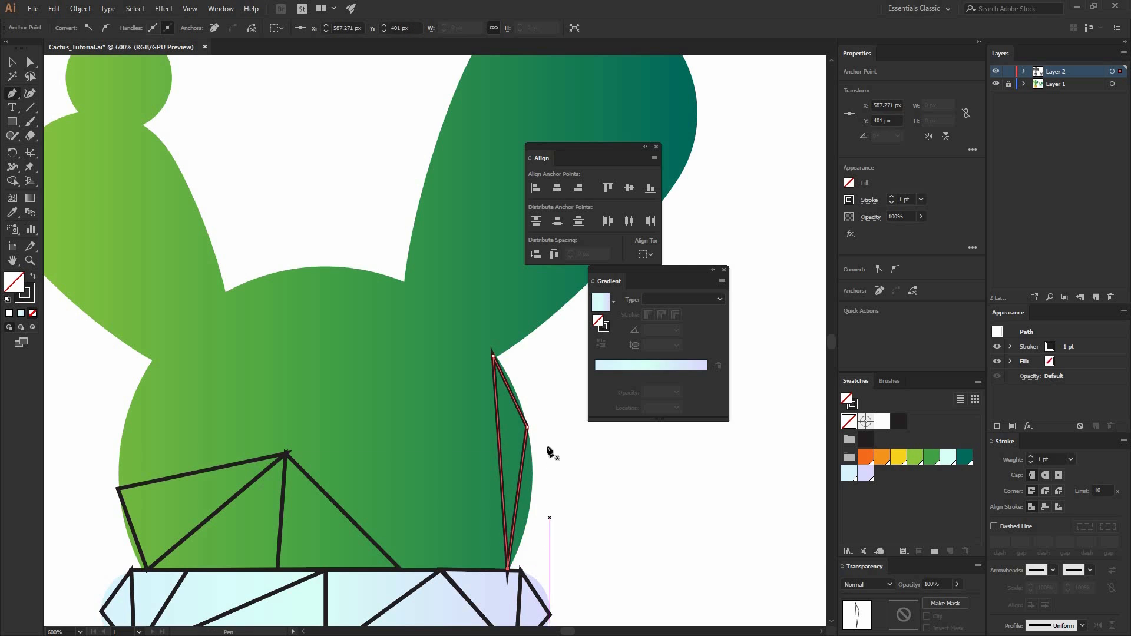
Draw a wide triangle from the right arm's lower junction to the rim, and a sliver triangle along the body's lower right edge
click(400, 569)
click(492, 355)
click(507, 569)
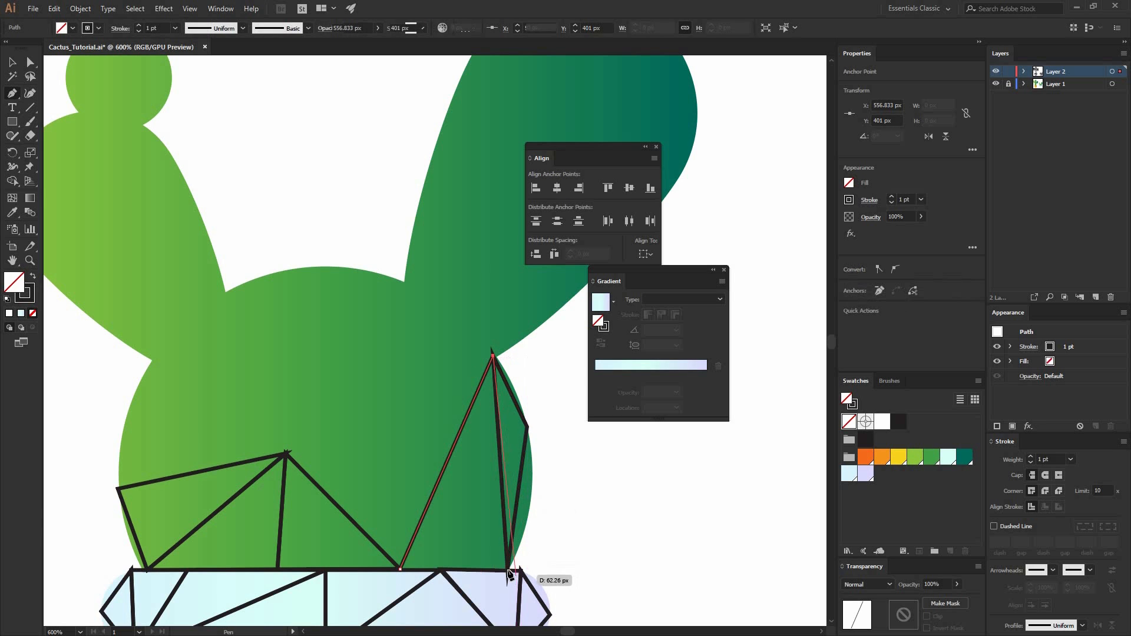
click(400, 569)
click(527, 427)
click(532, 507)
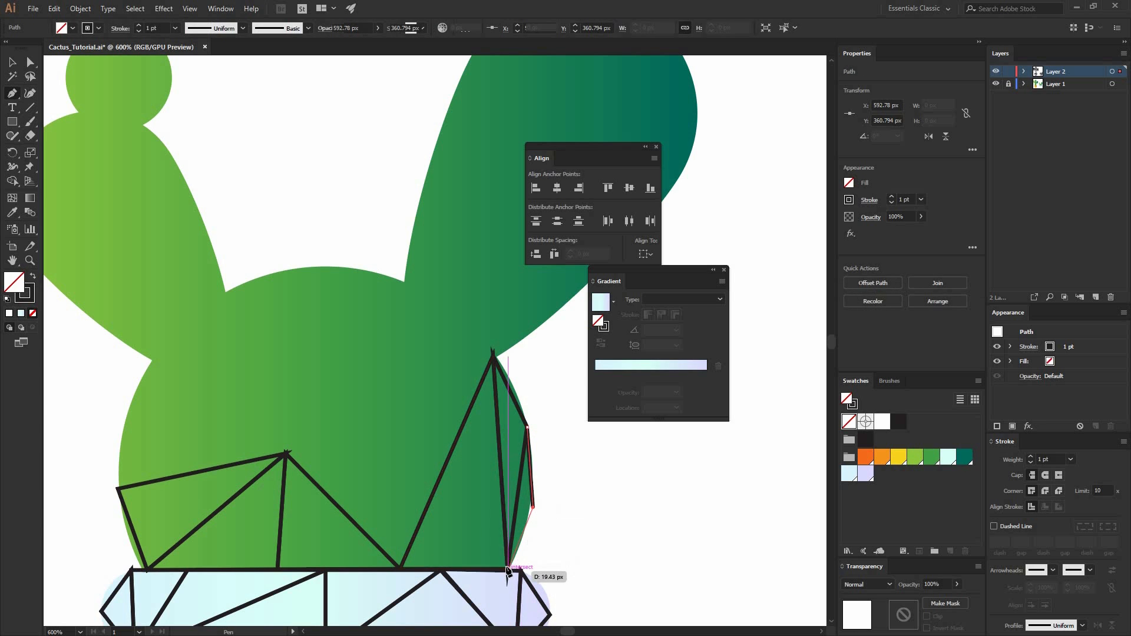
click(508, 567)
click(527, 427)
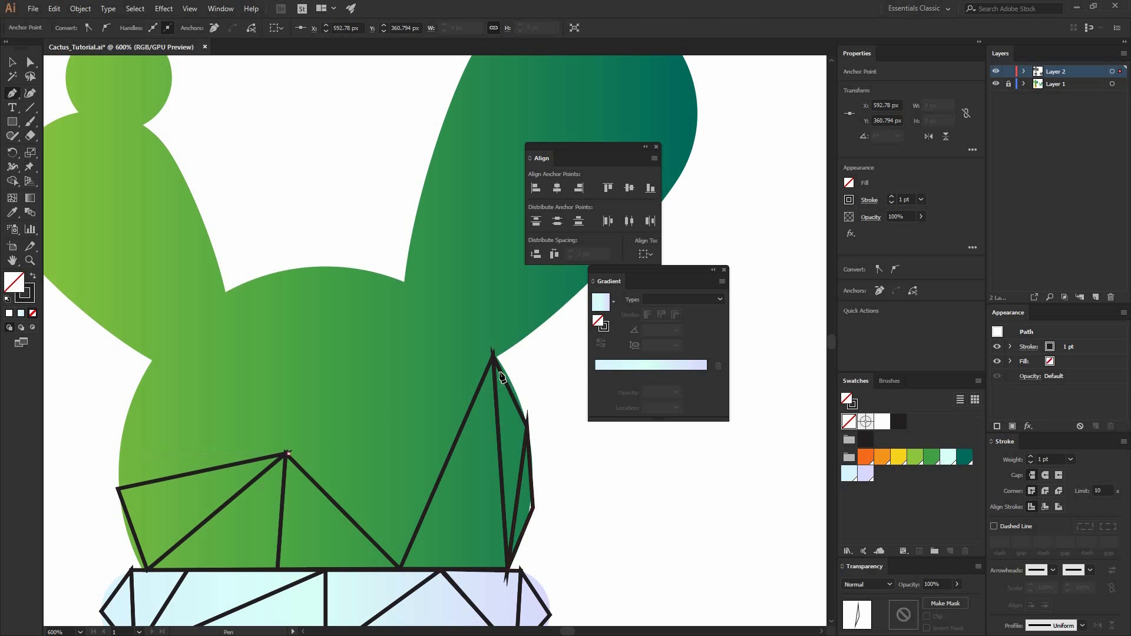
Draw a large triangle linking the right arm's lower junction, the hub and the mesh corner on the rim
click(493, 356)
click(287, 453)
click(399, 569)
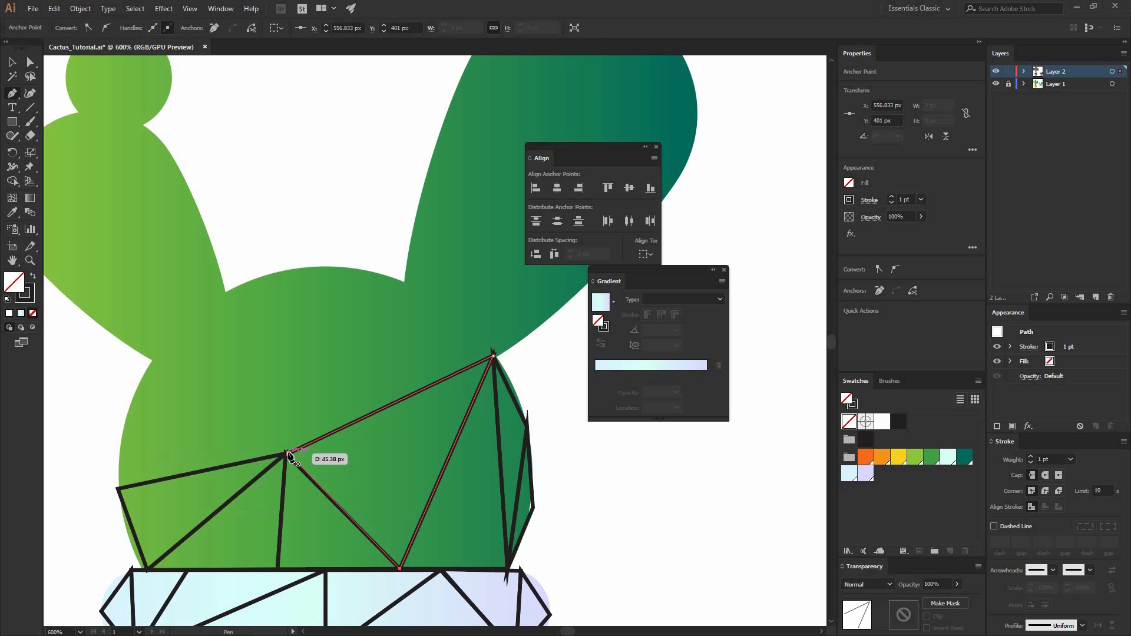
Draw two triangles fanning from the hub up the round body's left edge to the left arm's lower junction
click(119, 488)
click(152, 361)
key(ctrl+z)
click(126, 415)
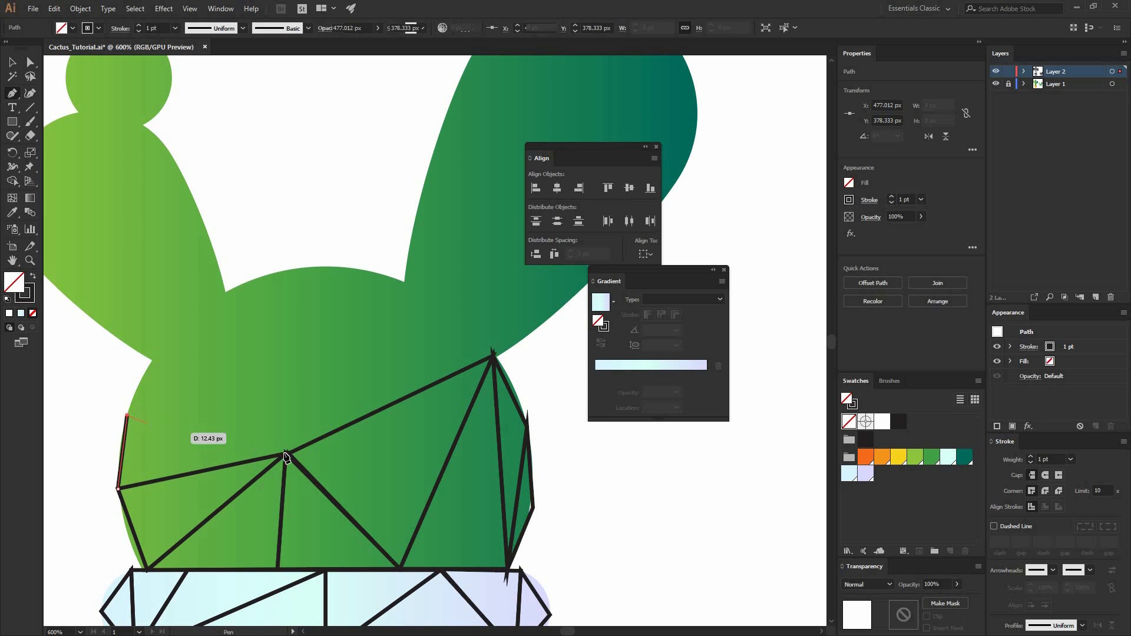
click(285, 455)
click(119, 488)
click(285, 454)
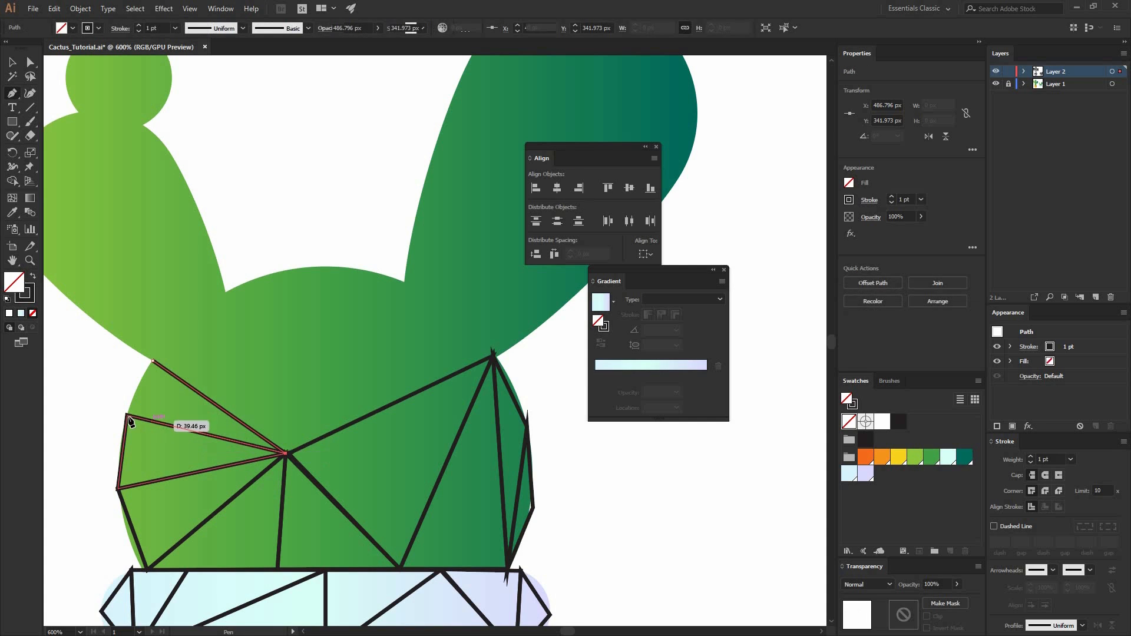
click(127, 416)
click(152, 360)
click(286, 454)
Draw a triangle between the hub, the left arm's lower junction and a point on the body's upper left edge
click(261, 277)
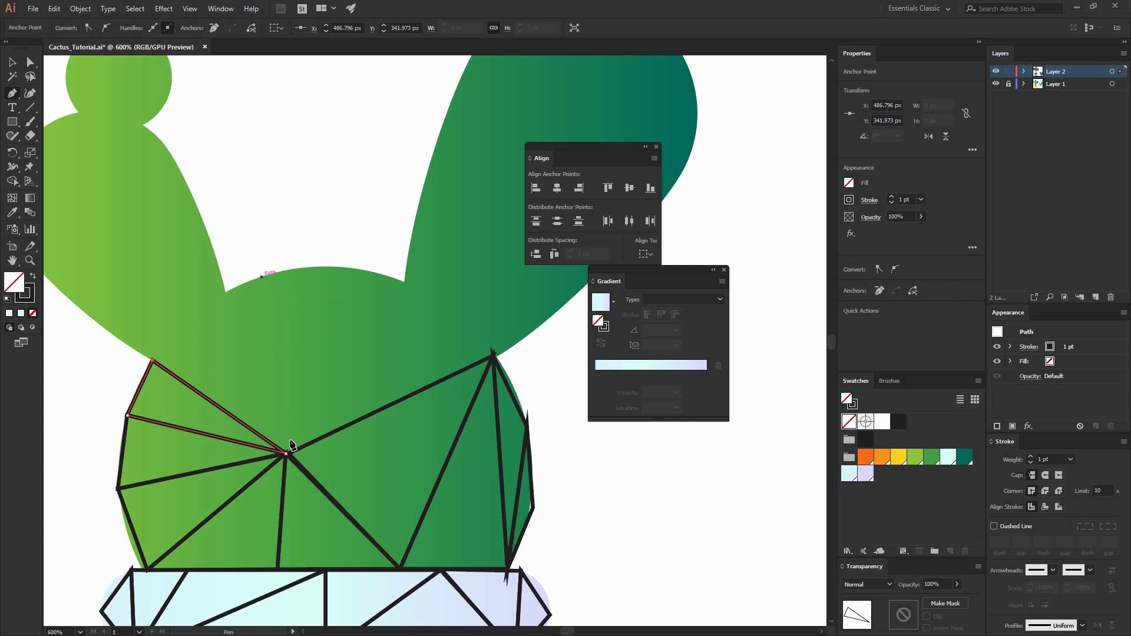
click(286, 454)
click(152, 360)
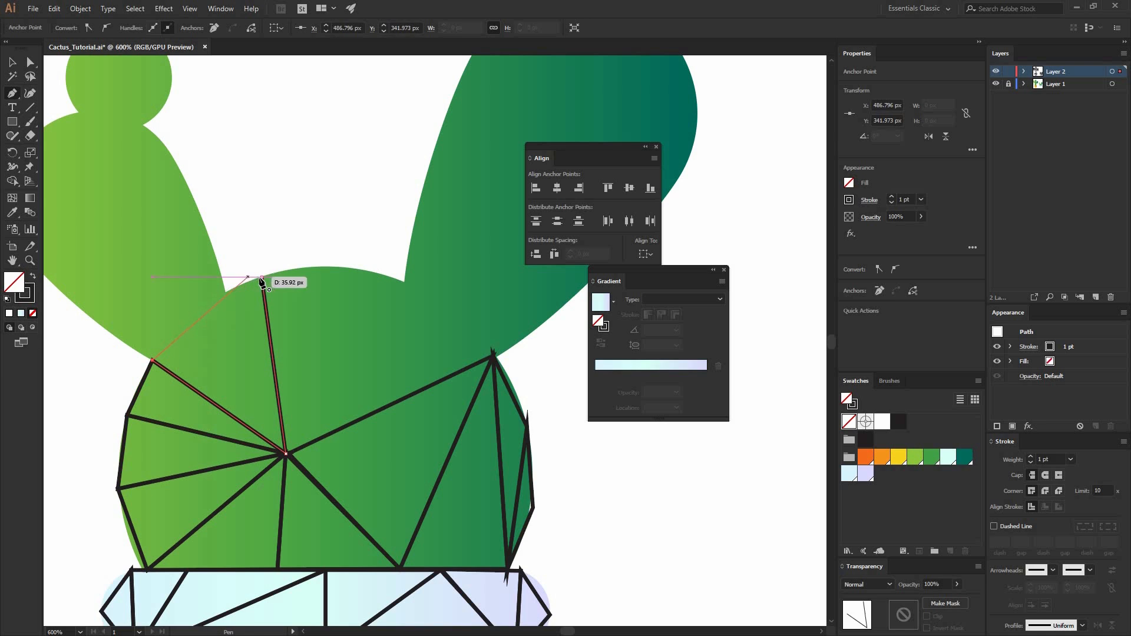
click(262, 277)
Draw two triangles fanning from the hub along the body's top edge to the right arm's upper junction
click(404, 282)
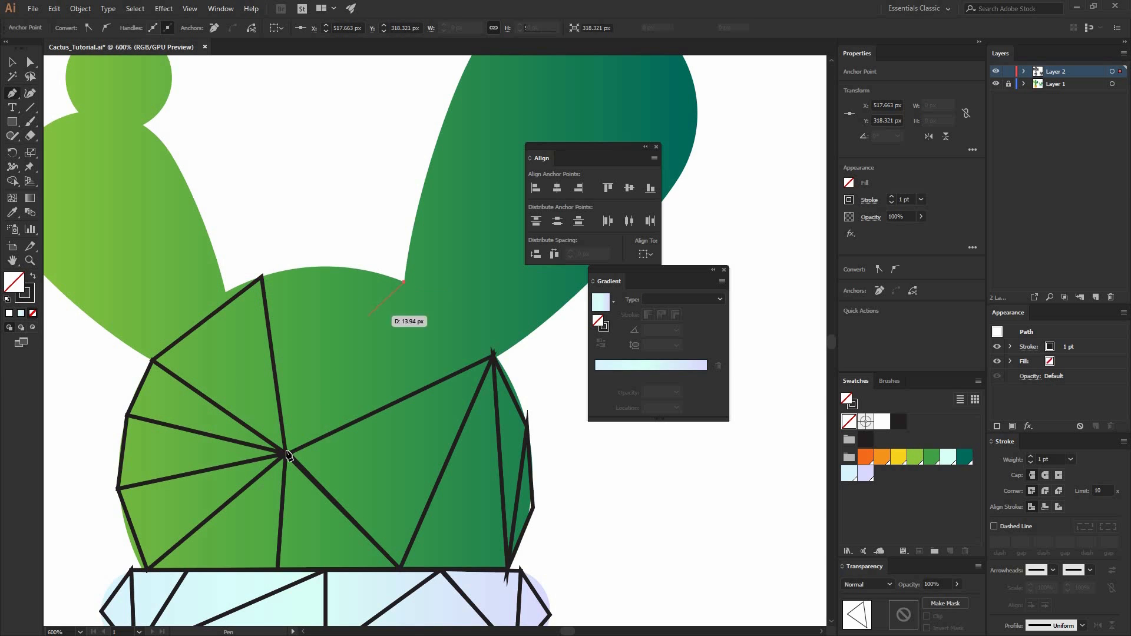
click(286, 454)
click(338, 267)
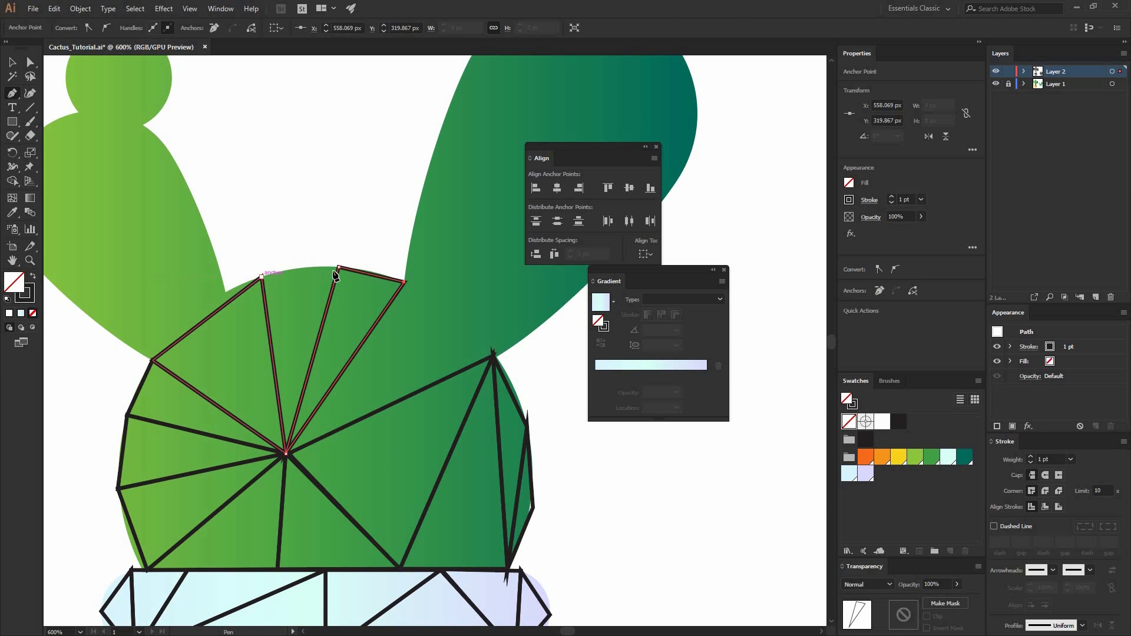
click(262, 277)
click(339, 268)
click(285, 454)
click(262, 277)
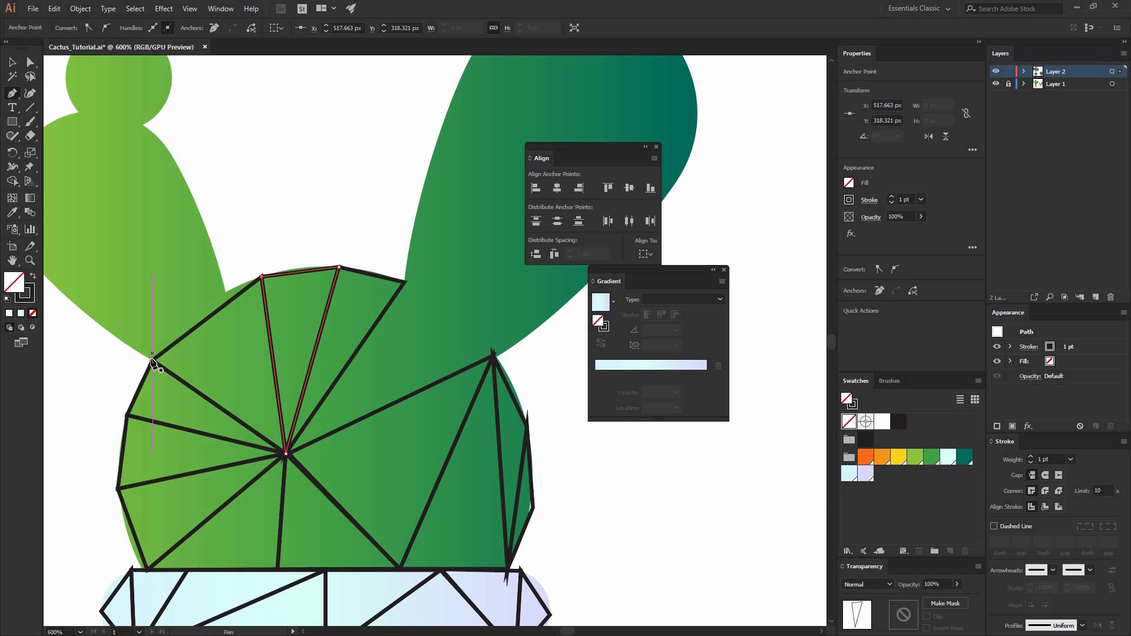
Draw a sliver triangle across the base of the left arm, between its two junctions and the body's upper left corner
click(153, 360)
click(226, 293)
click(262, 277)
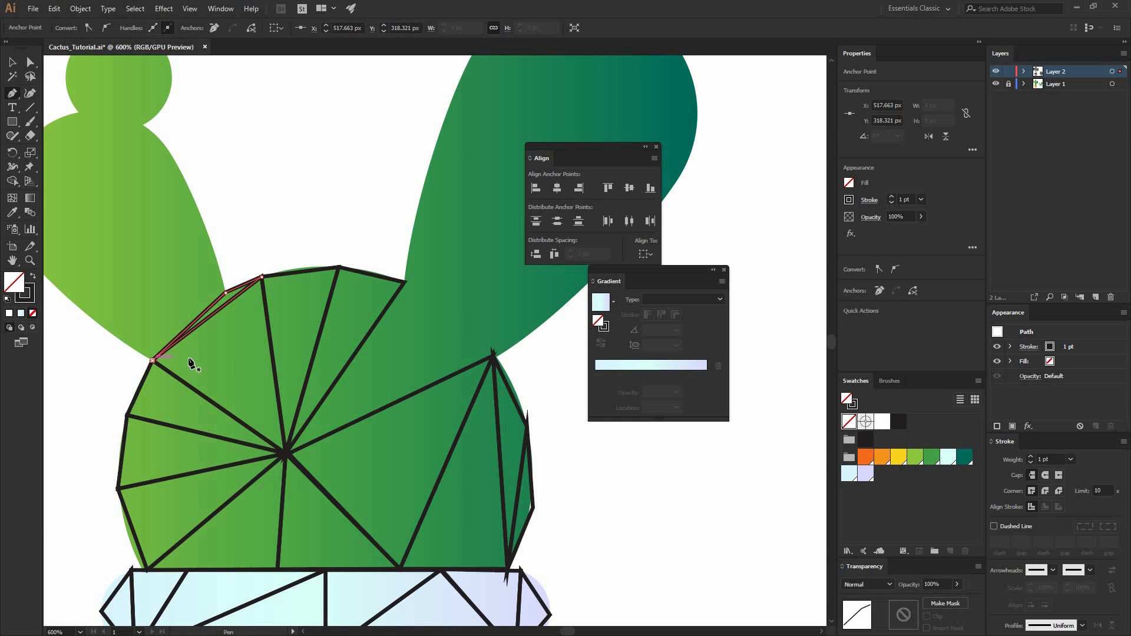
Draw a triangle from the hub to both junctions of the right arm, closing the round body's mesh
drag(284, 399, 172, 442)
click(292, 325)
click(381, 399)
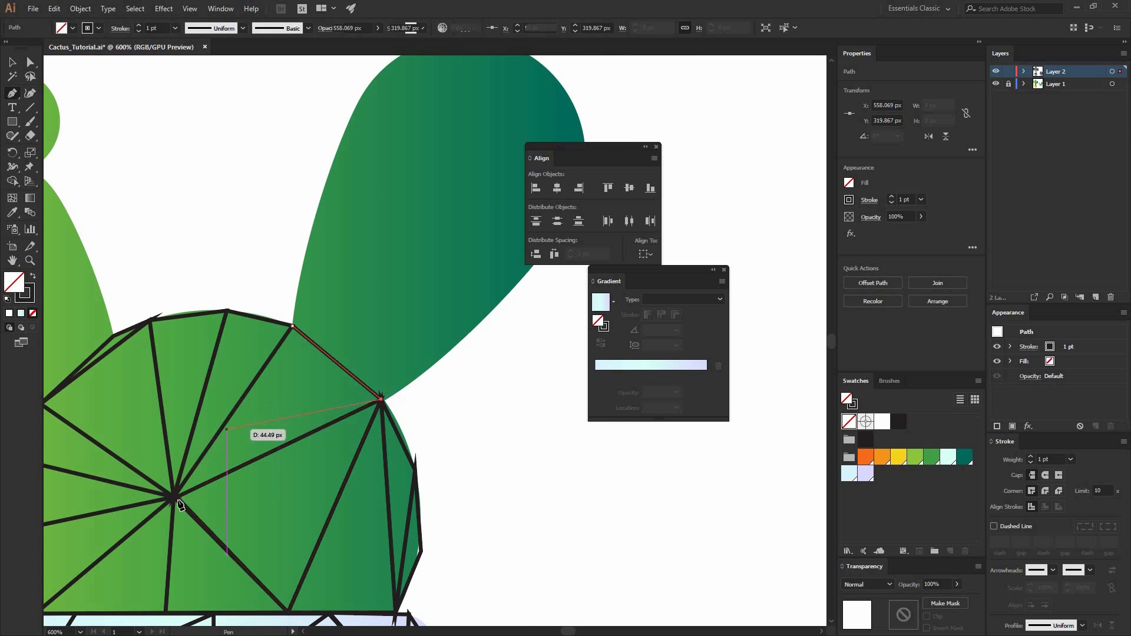
click(174, 498)
click(293, 325)
Draw one triangle on the left edge of the right arm's base and another along the arm's lower right edge
drag(399, 317, 328, 402)
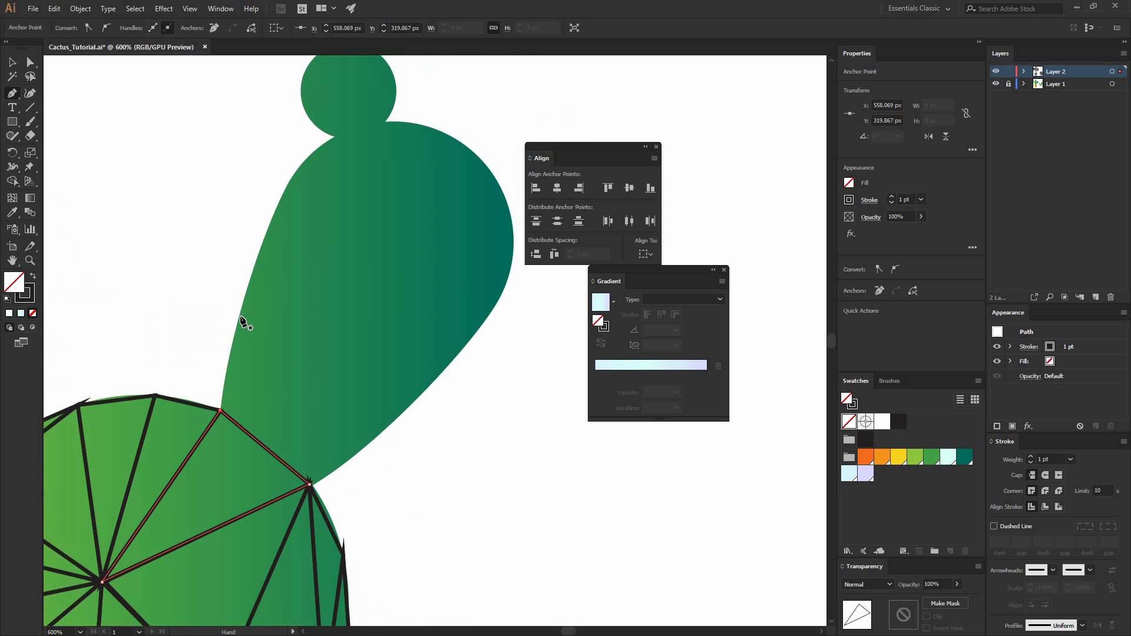
click(239, 315)
click(264, 446)
click(221, 410)
click(239, 314)
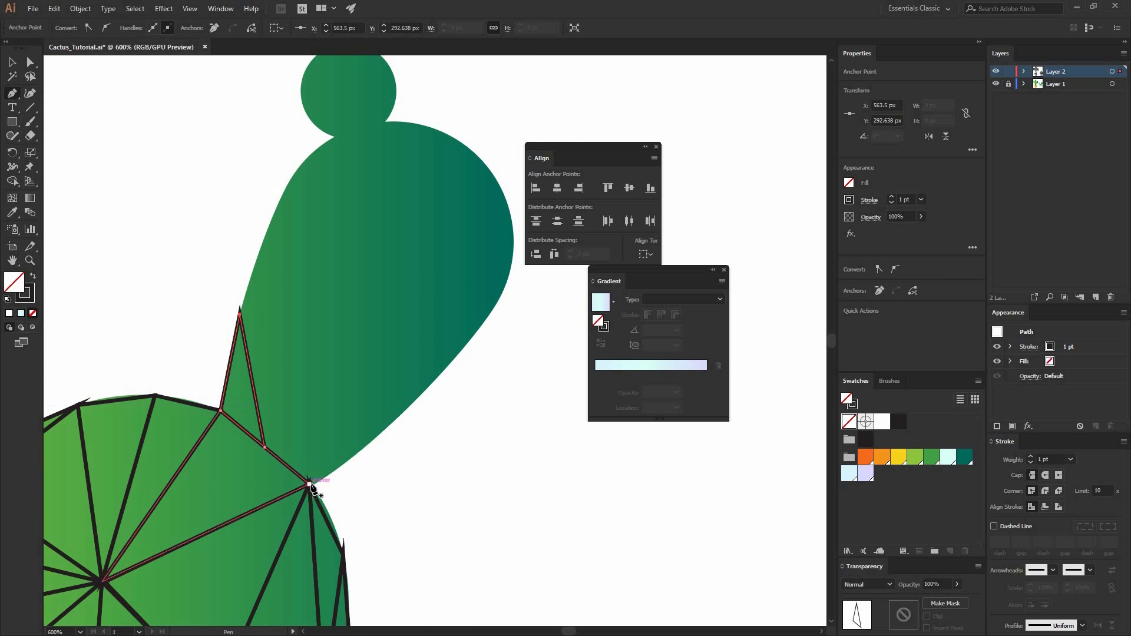
click(308, 484)
click(430, 385)
click(324, 411)
click(309, 484)
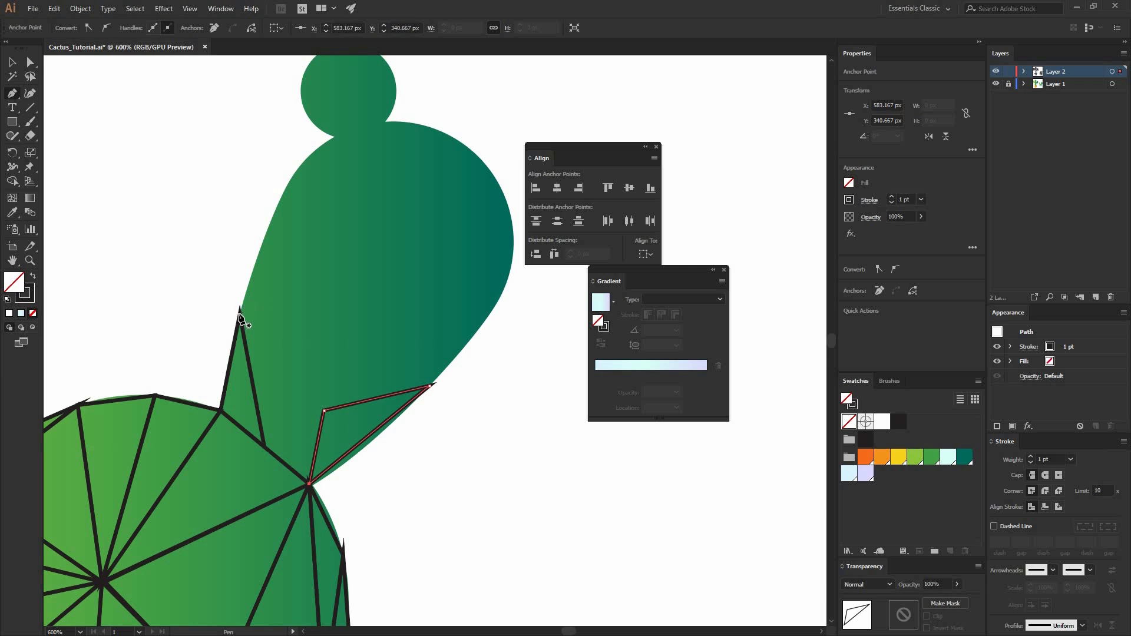
Draw a triangle on the right arm's upper left part, reaching up to the junction with the small ball
click(239, 314)
click(337, 219)
click(336, 137)
click(239, 314)
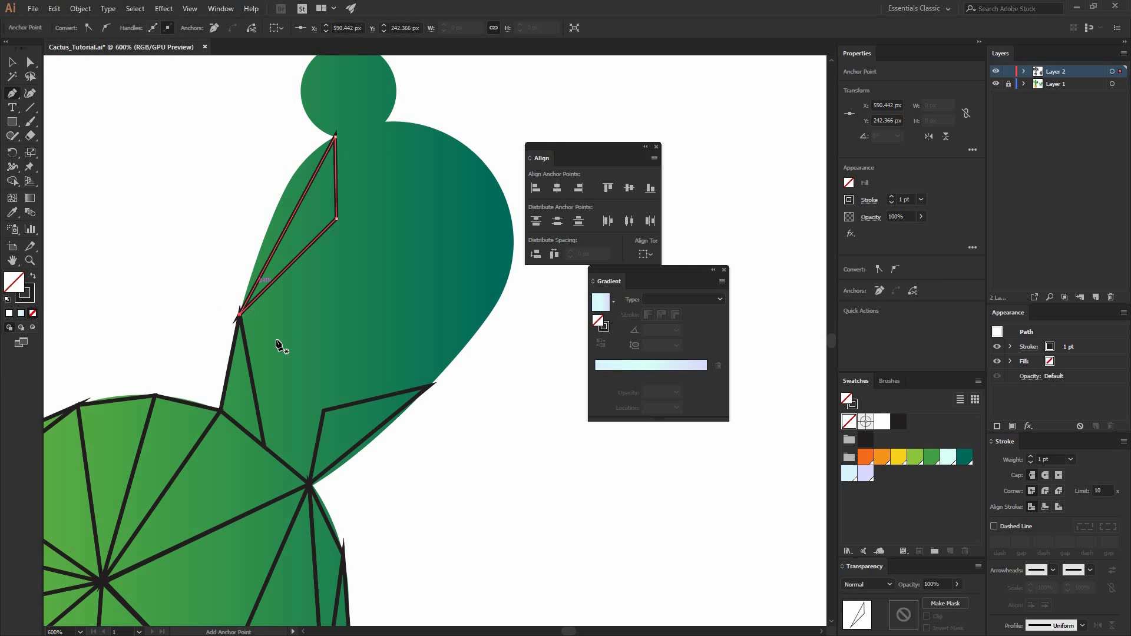
Draw a small triangle in the middle of the right arm's base, joining the two triangles beside it
click(324, 411)
click(263, 445)
click(309, 483)
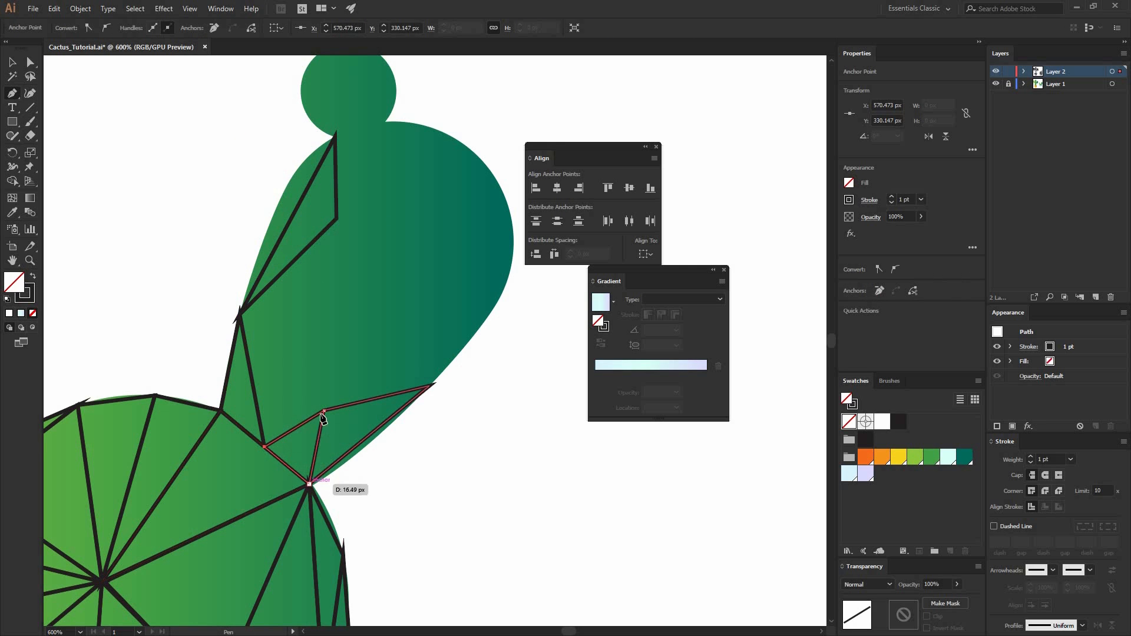
Draw a sliver triangle along the right arm's upper left edge, up to the small ball's left junction
click(239, 310)
click(278, 203)
click(337, 134)
click(240, 310)
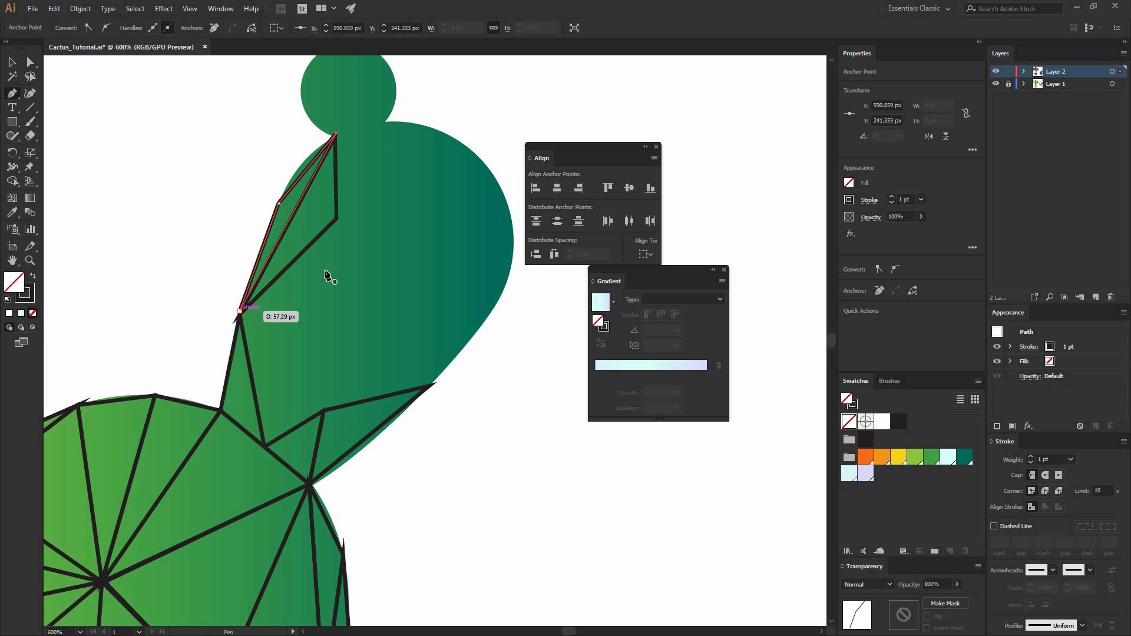
Draw two adjoining triangles filling the left half of the right arm between its base and upper triangles
click(325, 411)
click(240, 314)
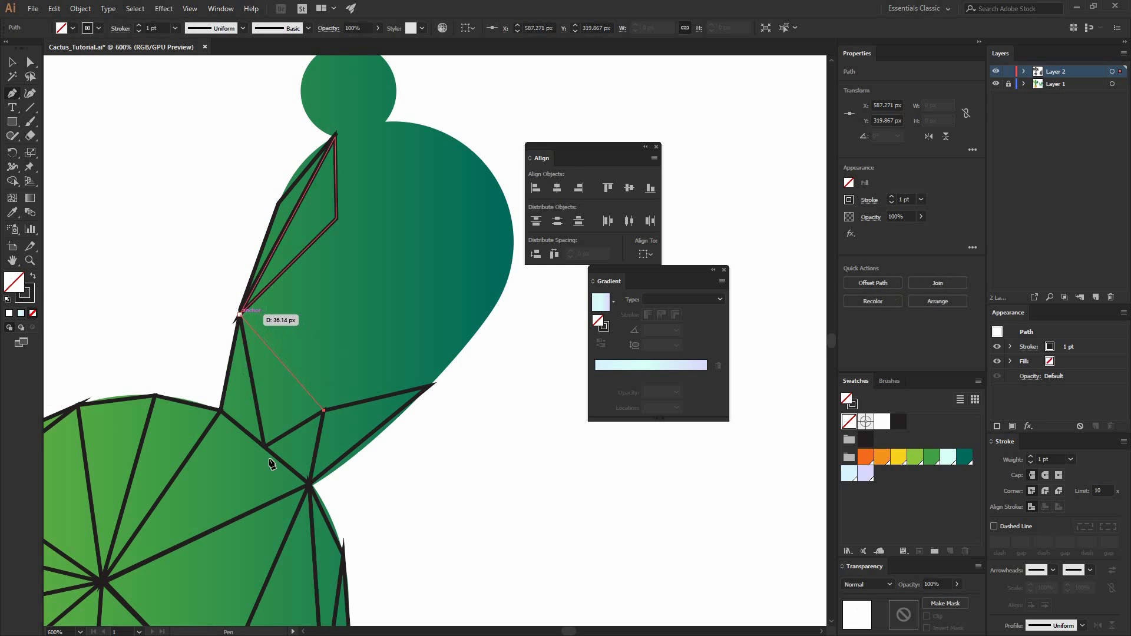
click(265, 447)
click(325, 410)
click(337, 218)
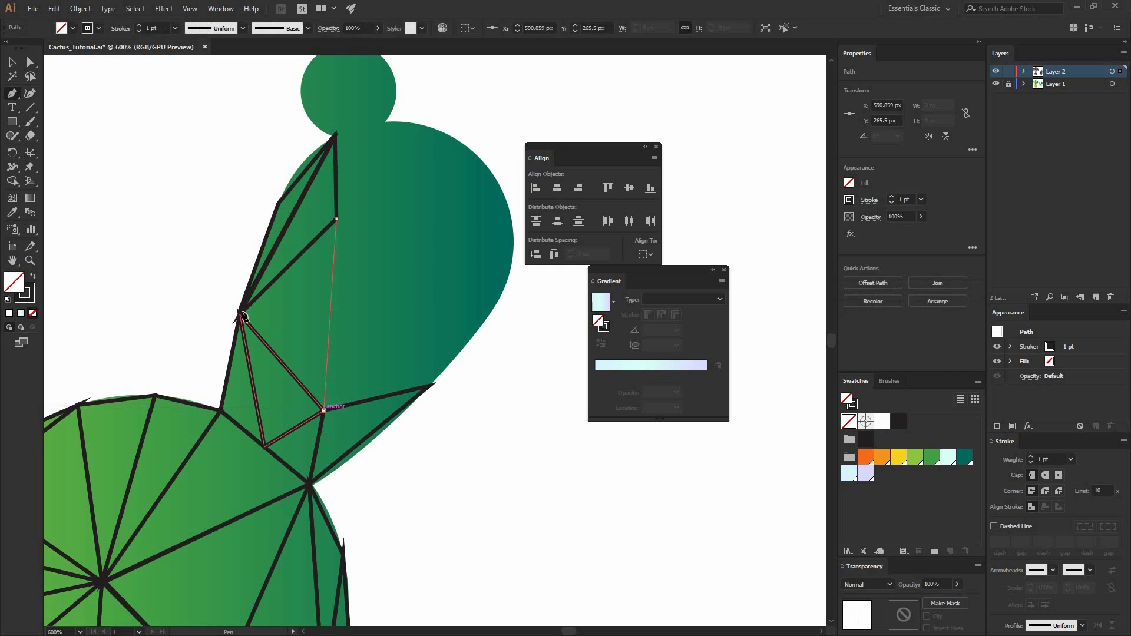
click(324, 411)
click(240, 314)
click(336, 219)
Draw a narrow triangle on the left side of the small ball above the right arm
drag(349, 236, 306, 365)
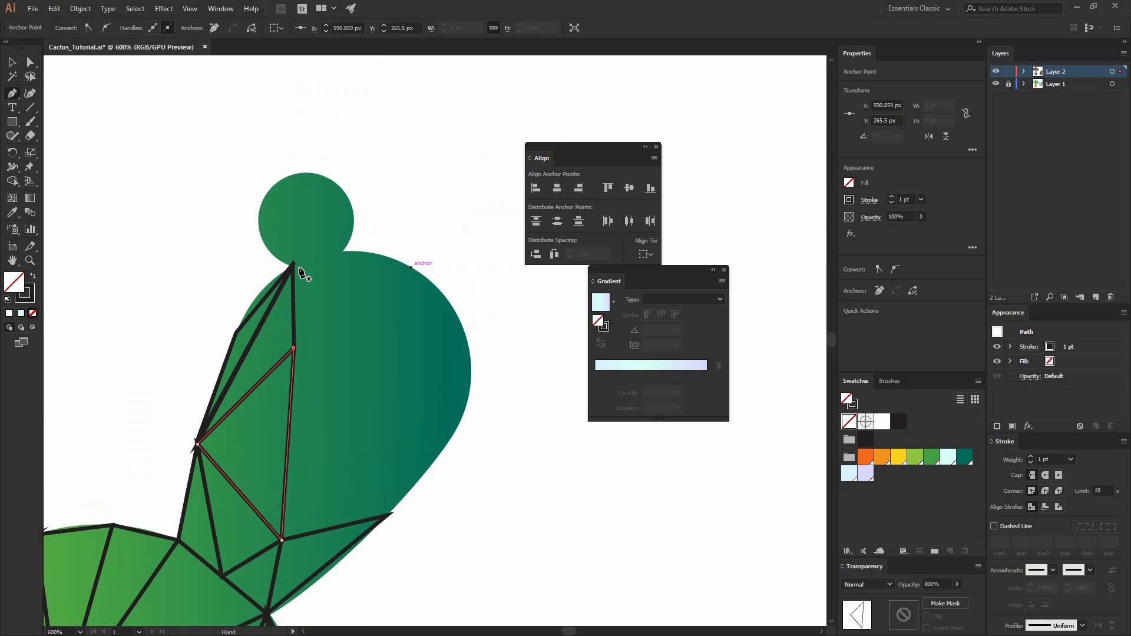
click(294, 262)
click(267, 193)
click(262, 239)
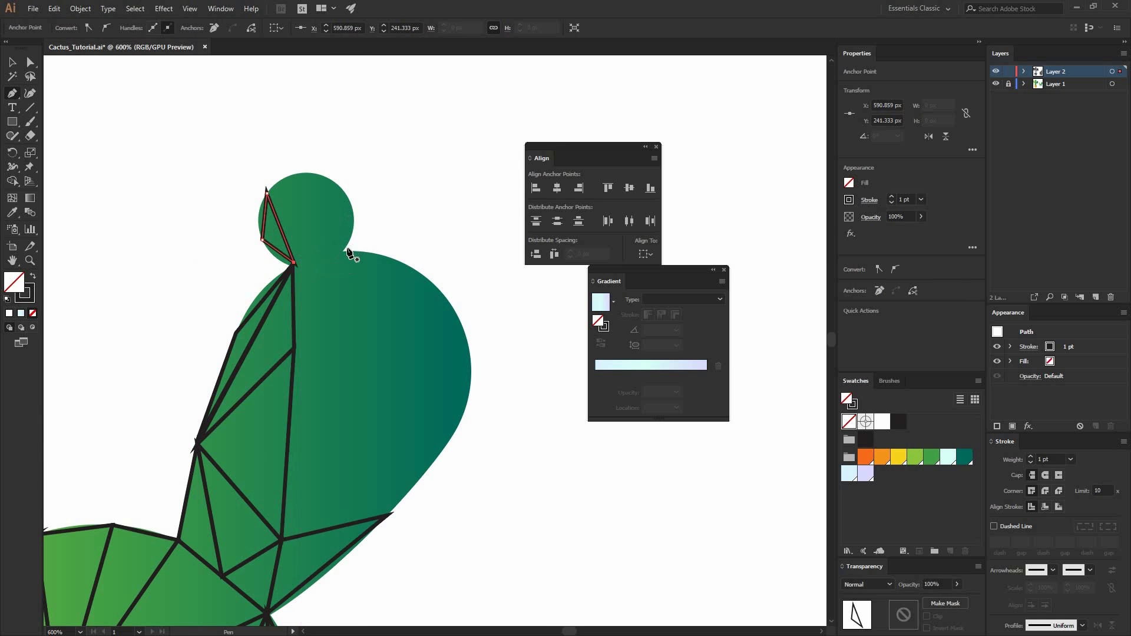
Draw a large triangle through the middle of the small ball and a narrower one along its right edge
click(342, 252)
click(293, 262)
click(293, 173)
click(342, 252)
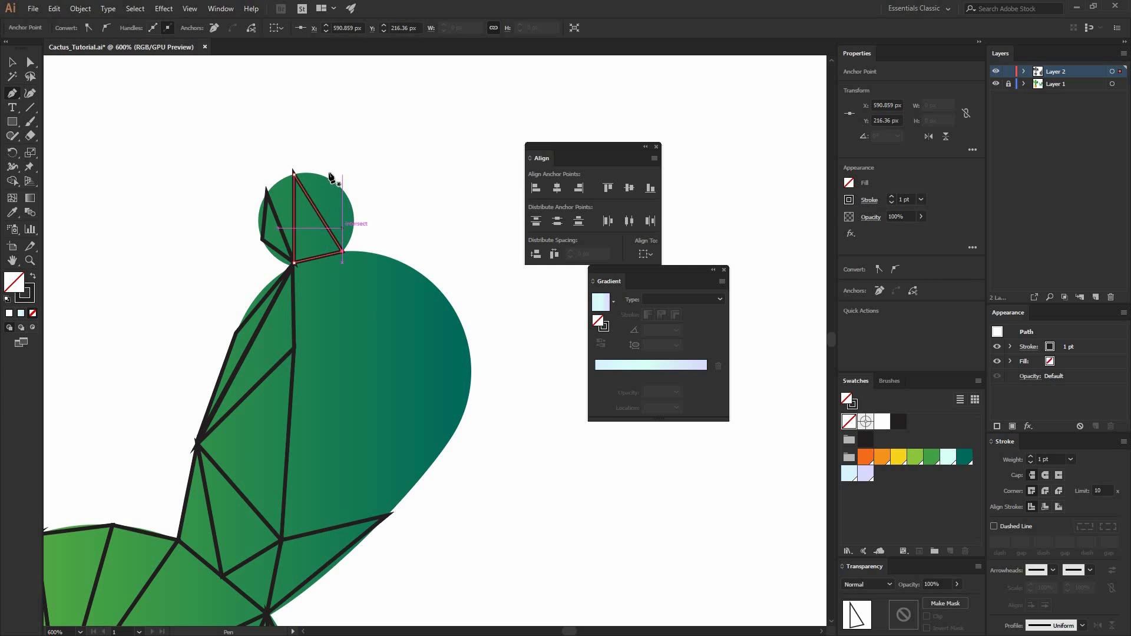
click(327, 173)
click(342, 252)
click(354, 206)
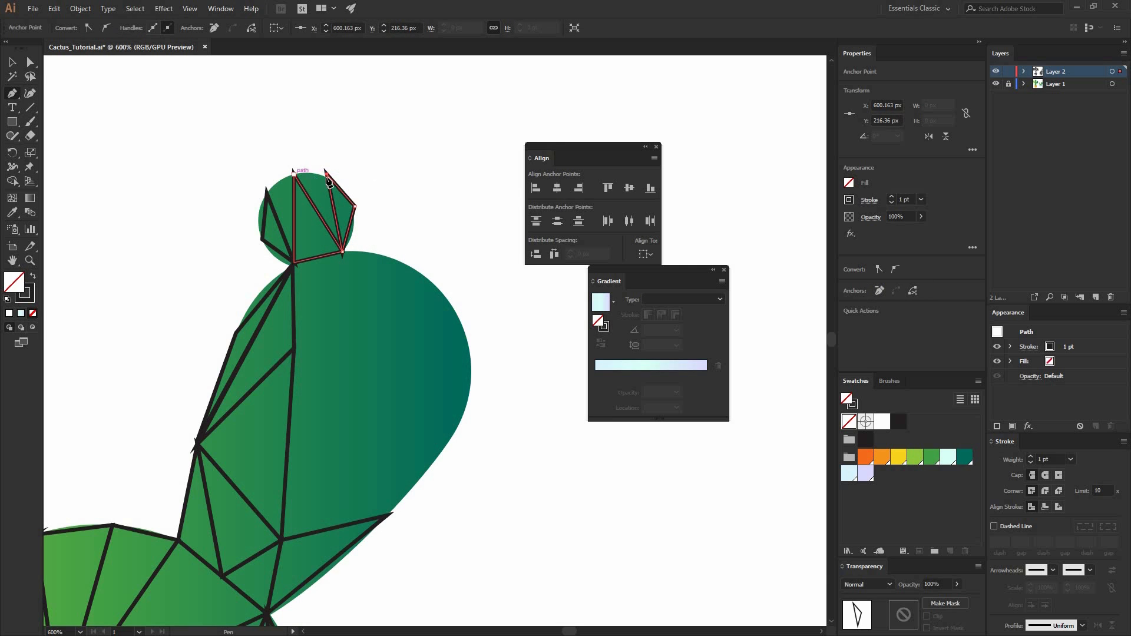
click(326, 174)
Fill the gaps at the top and upper left of the small ball with two triangles sharing its top junction
click(342, 251)
click(327, 177)
click(294, 174)
click(342, 252)
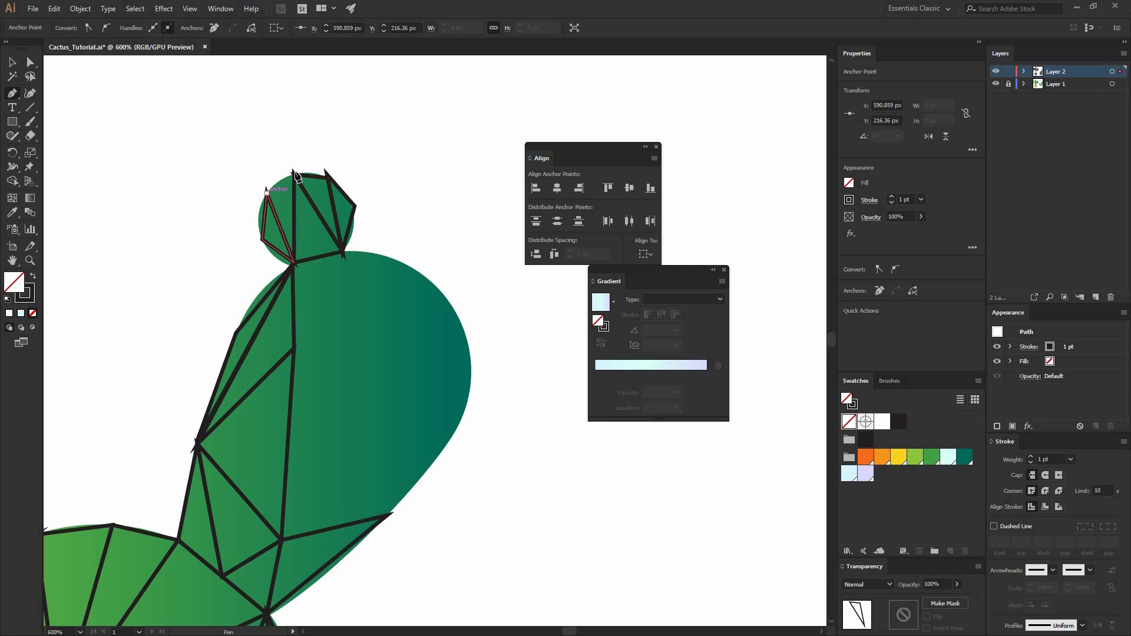
click(294, 175)
click(293, 262)
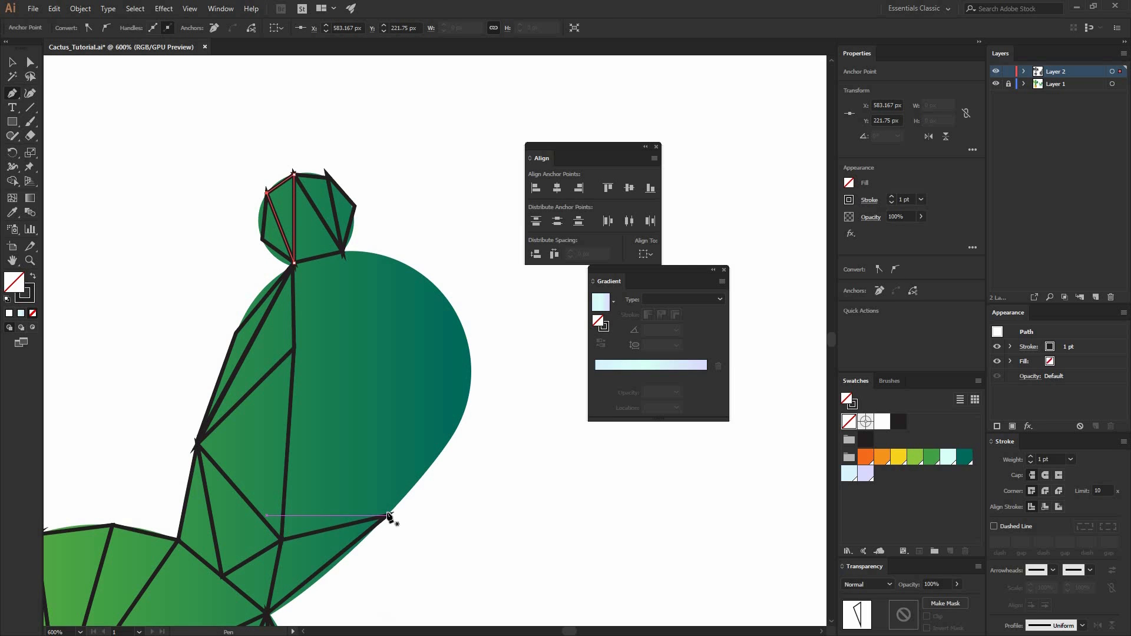
Draw a tall triangle in the lower middle of the right arm, from its central junction to the base triangle's upper edge
click(294, 349)
click(281, 539)
click(387, 515)
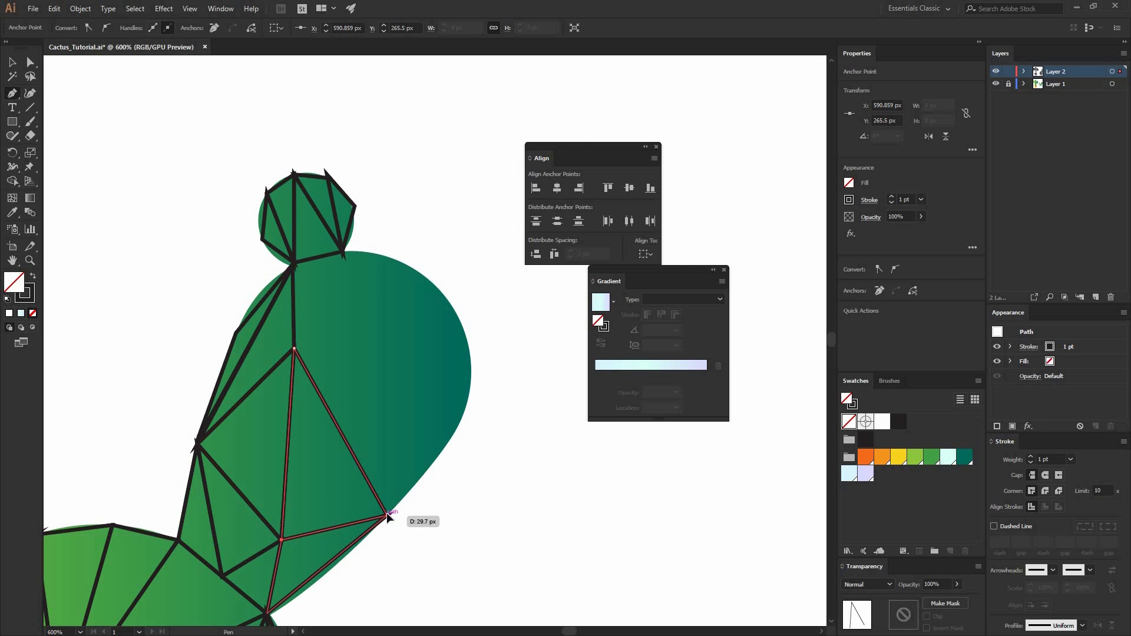
click(294, 349)
Draw two adjoining triangles below the small ball, joining its base and the arm's top edge to the central junction
click(403, 266)
click(294, 352)
click(342, 252)
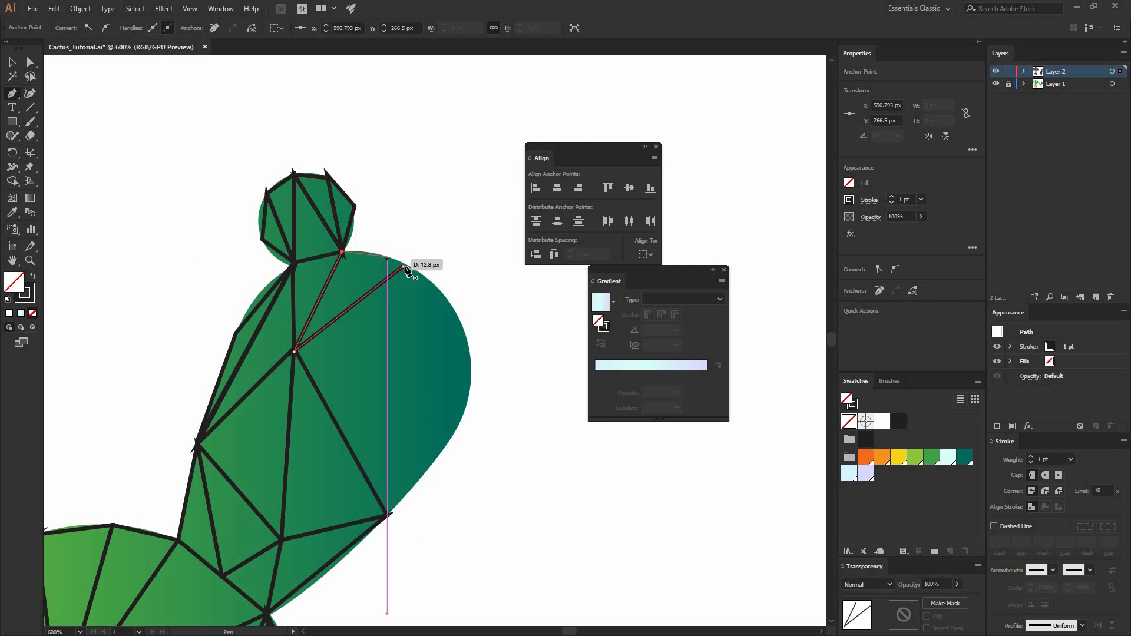
click(402, 266)
click(293, 263)
click(342, 252)
click(294, 352)
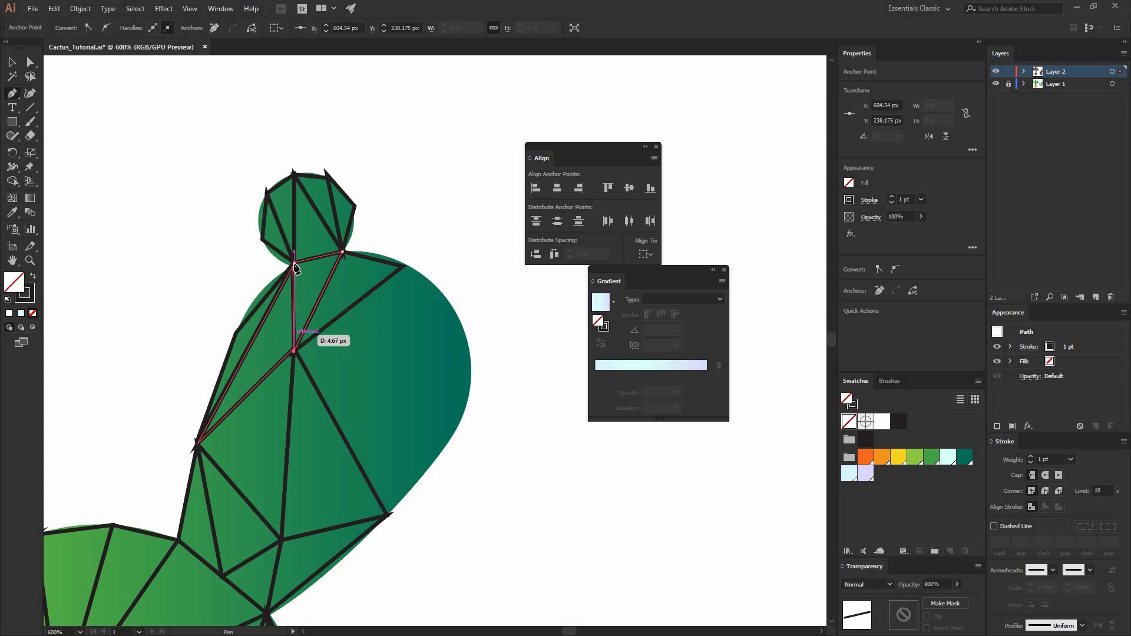
click(293, 263)
Draw a long triangle right of the arm's central junction, reaching down to the lower right edge junction
click(387, 515)
click(362, 298)
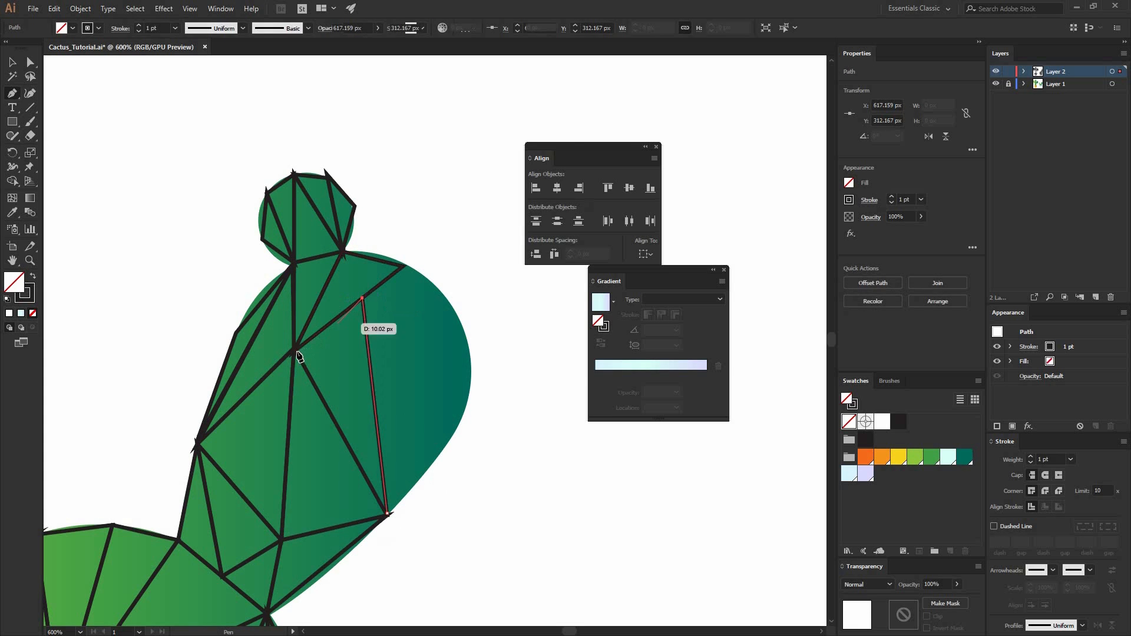
click(294, 351)
click(387, 514)
Draw two adjoining triangles on the arm's right side, sharing an edge that runs inward from its rightmost point
click(471, 372)
click(374, 403)
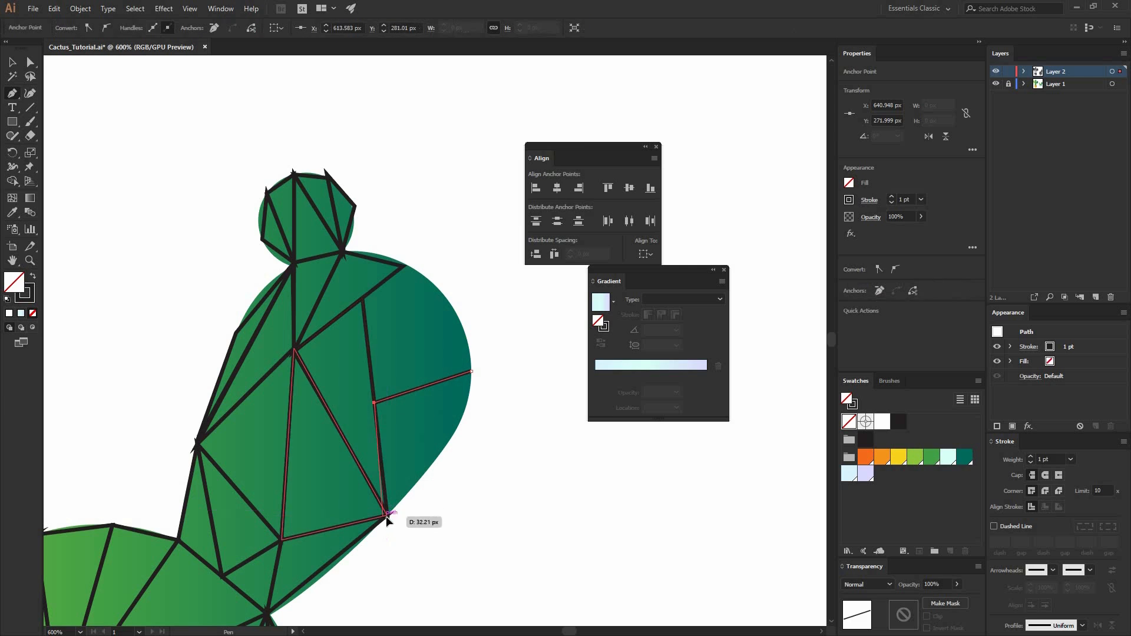
click(387, 515)
click(471, 372)
click(363, 298)
click(471, 372)
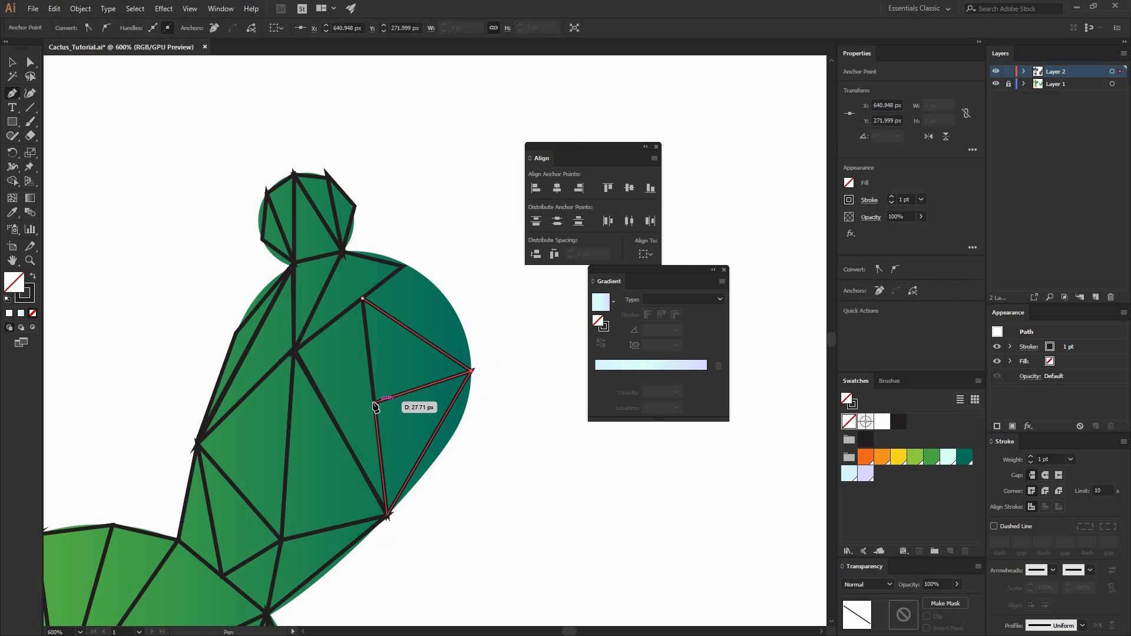
click(374, 404)
click(362, 298)
Draw two adjoining triangles in the arm's upper right, sharing an edge from the top outline to the long diagonal
click(403, 266)
click(409, 329)
click(362, 298)
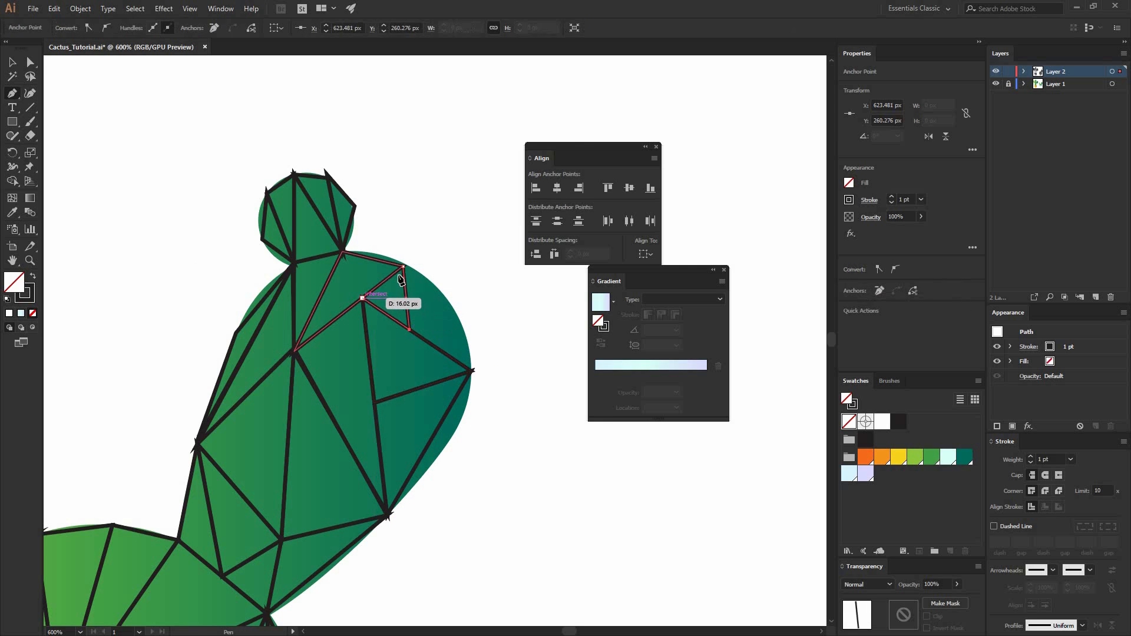
click(404, 266)
click(410, 330)
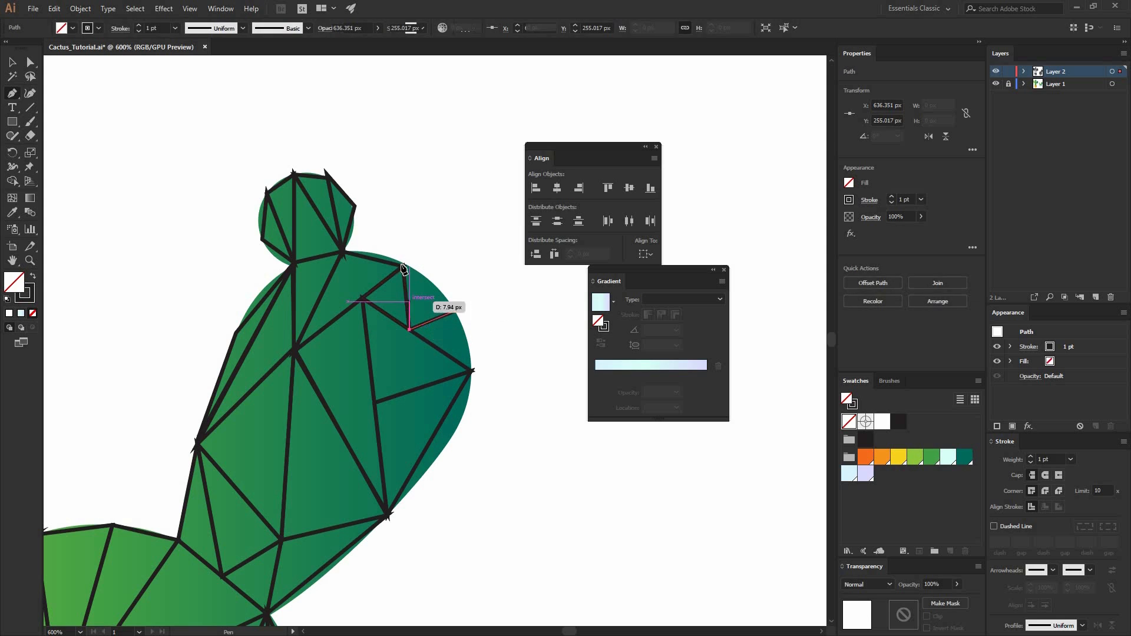
click(404, 267)
click(455, 310)
click(410, 330)
Draw the last triangle along the arm's right outline, between its rightmost point and the upper right triangle
click(471, 371)
click(454, 310)
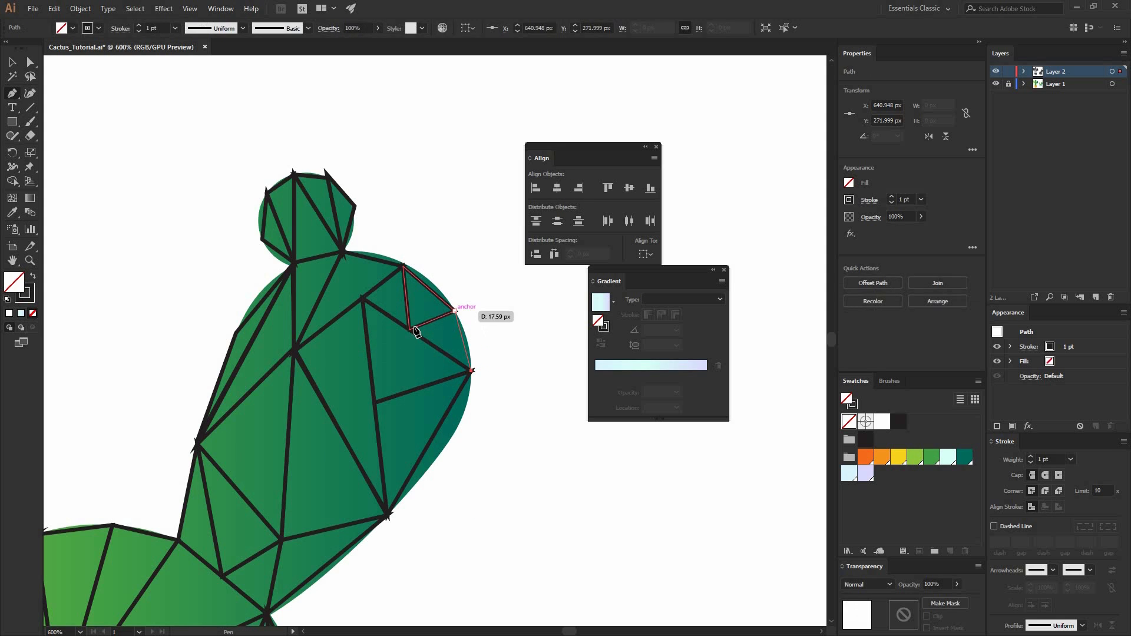
Finish the triangle at the right arm's outer edge and draw a thin triangle along the arm's lower right edge with the Pen tool
click(409, 329)
click(471, 371)
click(388, 516)
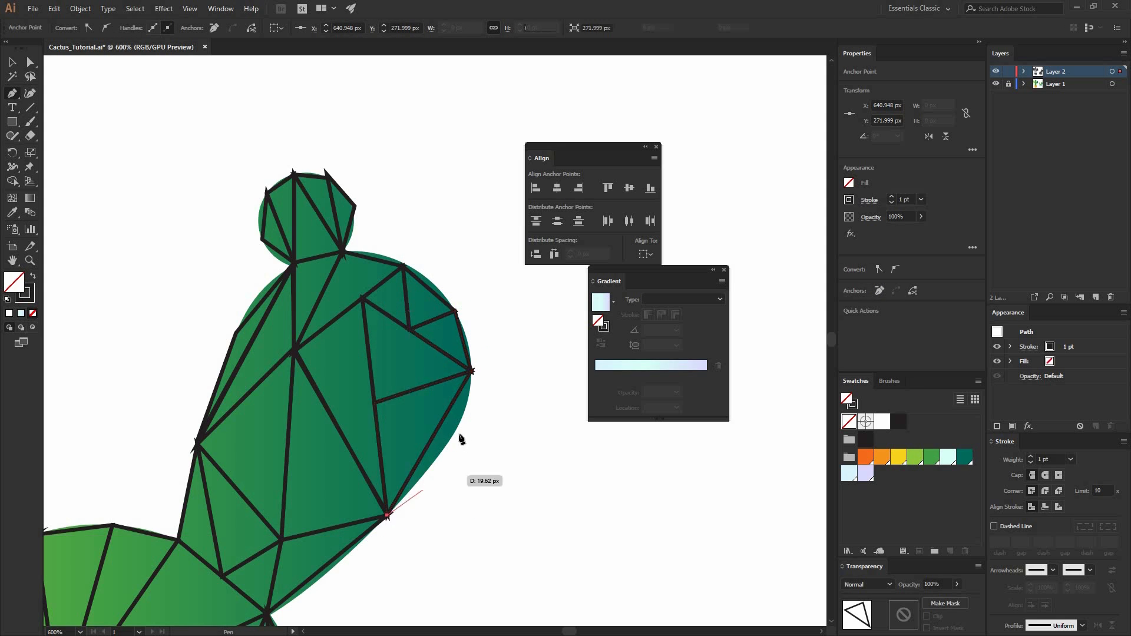
click(455, 434)
click(471, 371)
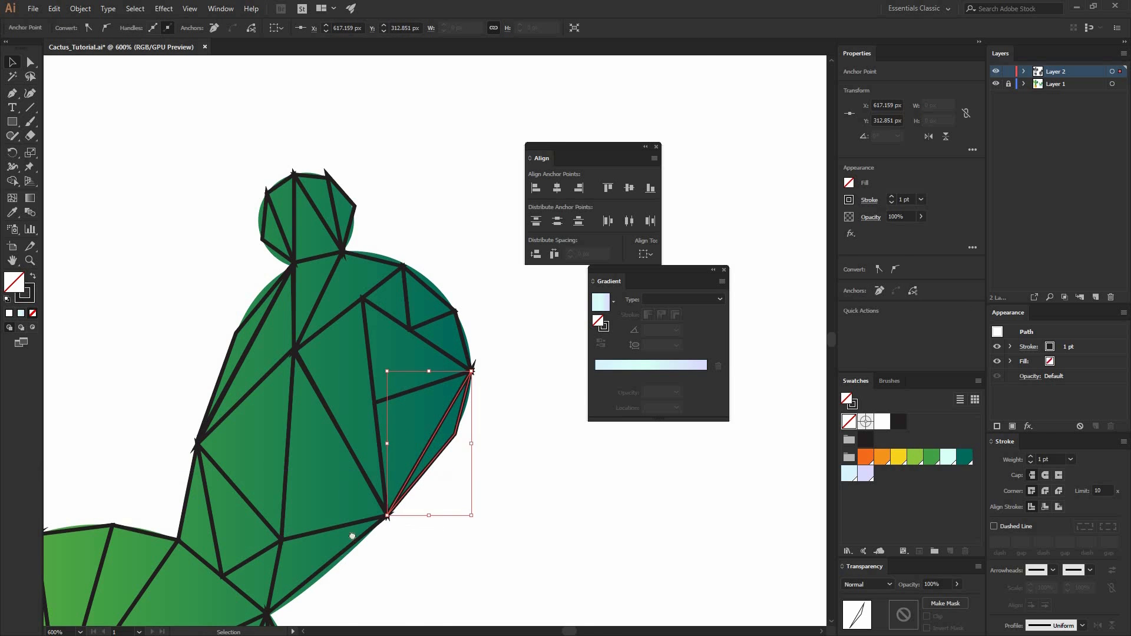
key(ctrl+shift+a)
Draw a triangle along the left arm's lower left edge, ending where the arm meets the cactus body
drag(353, 536, 584, 204)
drag(308, 128, 227, 547)
drag(391, 283, 517, 311)
drag(250, 422, 382, 386)
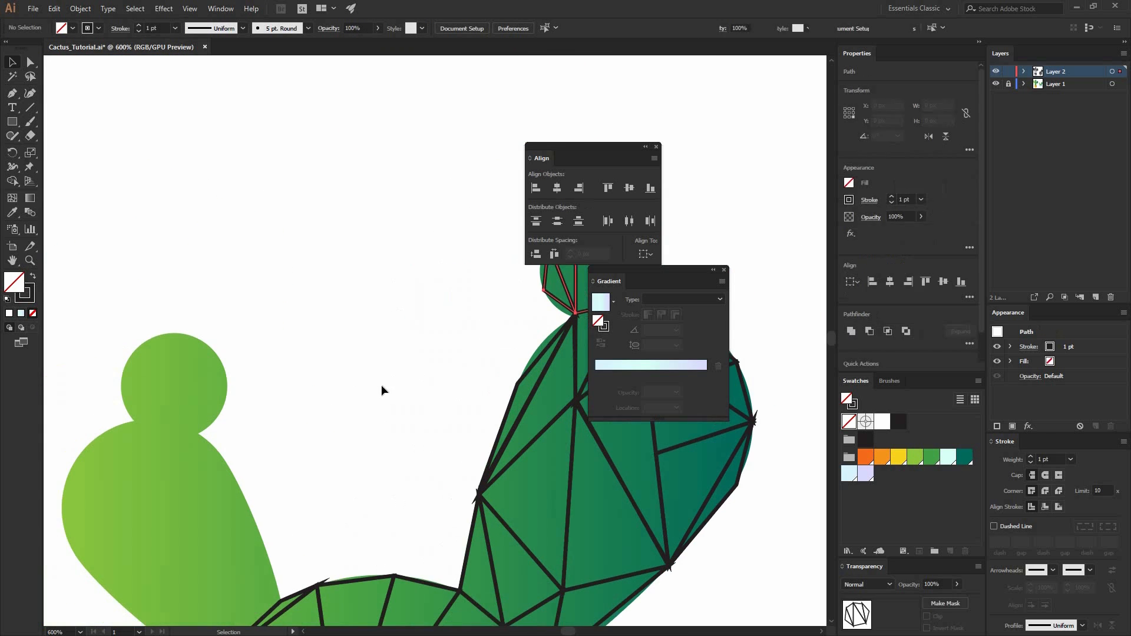
key(ctrl+shift+a)
drag(210, 487, 268, 321)
key(p)
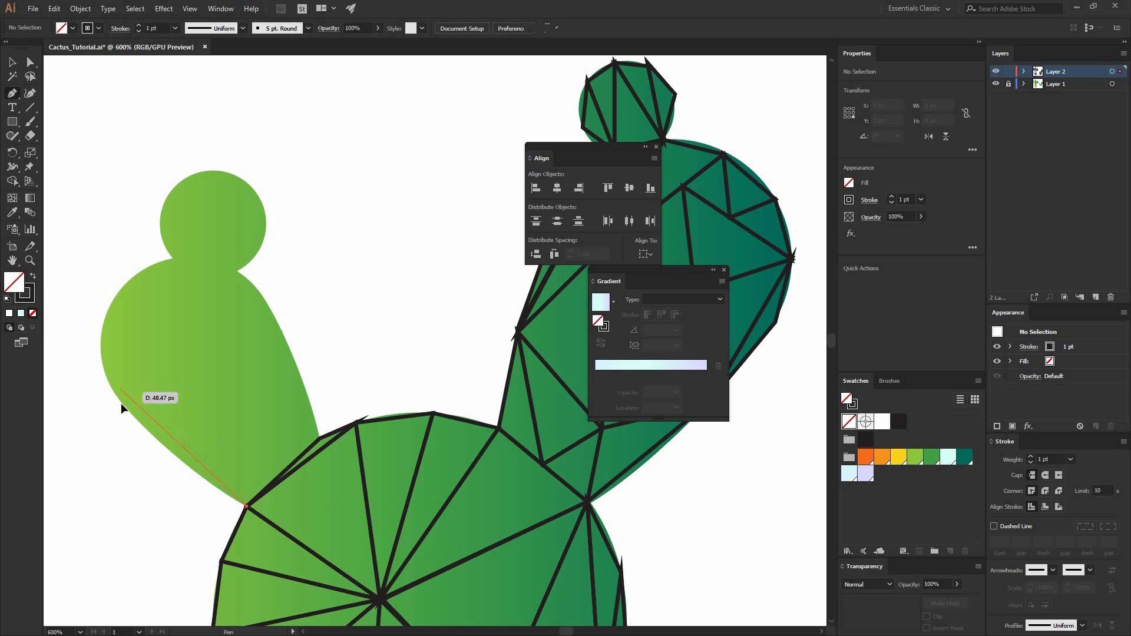
click(122, 403)
click(241, 455)
click(246, 505)
Draw a long triangle above the left arm's bottom one and a smaller triangle at the arm's upper left edge
click(101, 326)
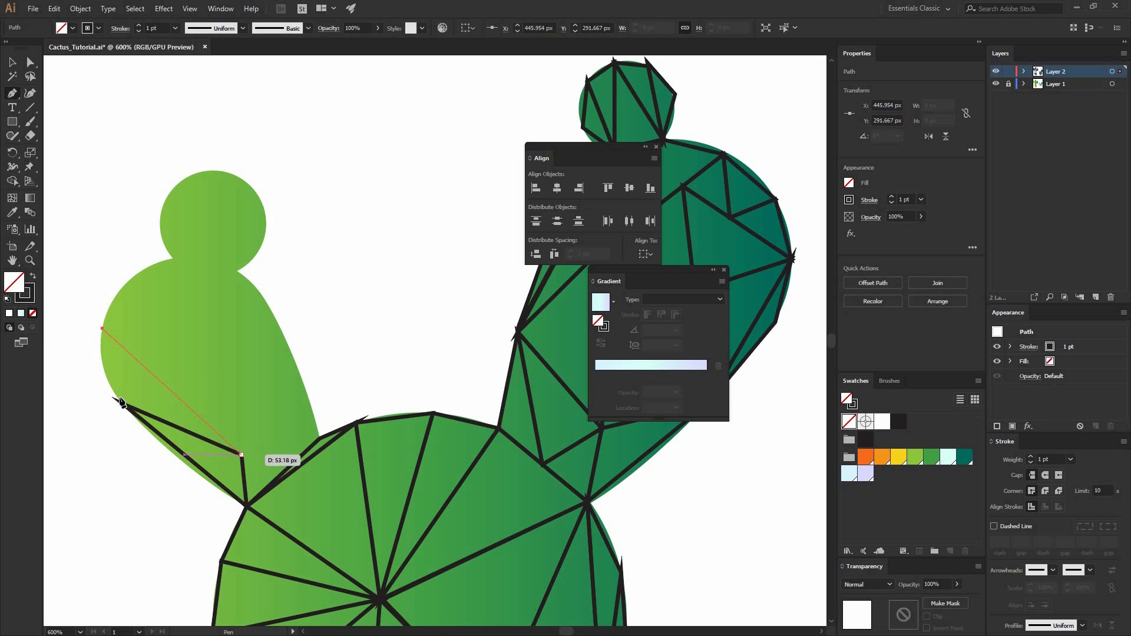
click(241, 455)
click(122, 404)
click(101, 326)
click(130, 279)
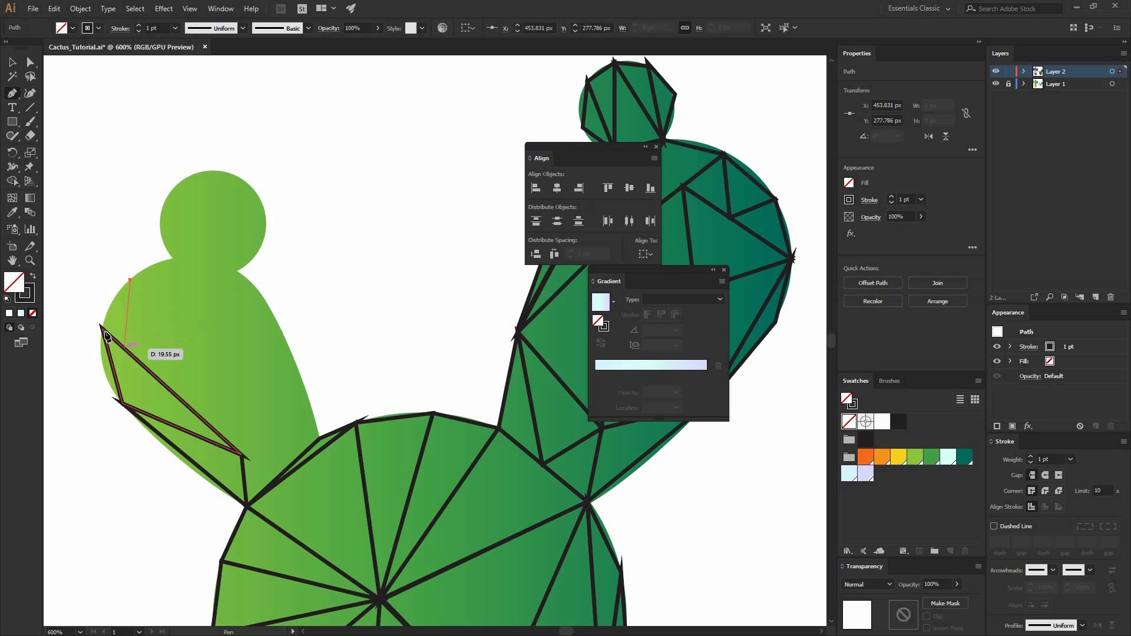
click(125, 349)
click(102, 328)
click(130, 280)
Draw a thin sliver triangle along the left arm's outermost left edge to follow its curve
click(120, 402)
click(103, 371)
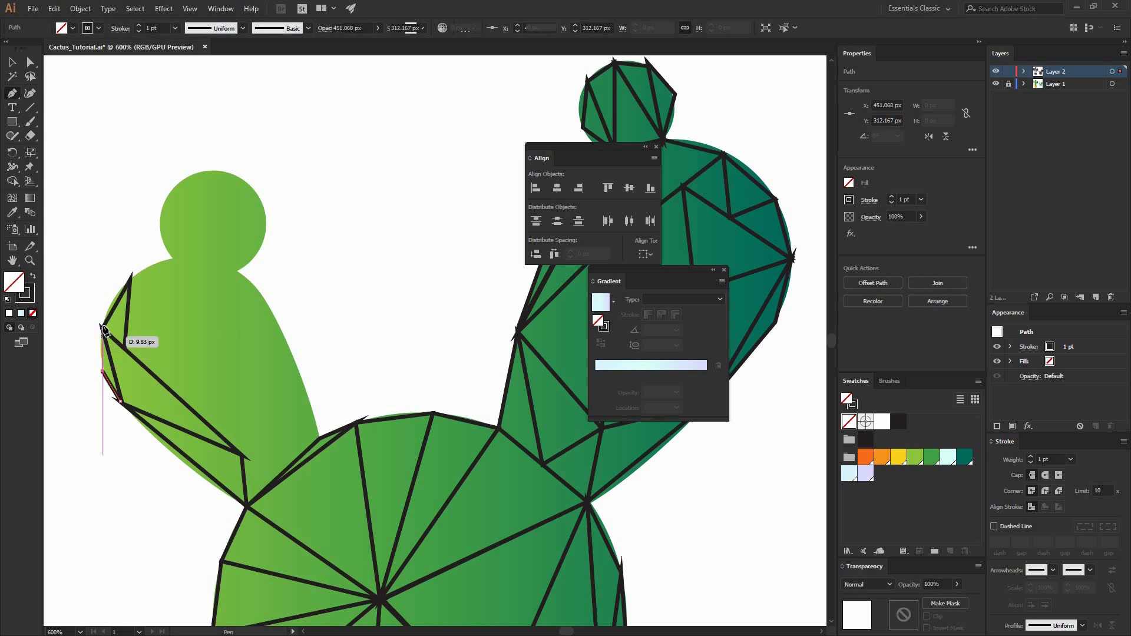
click(102, 329)
key(ctrl+z)
click(102, 329)
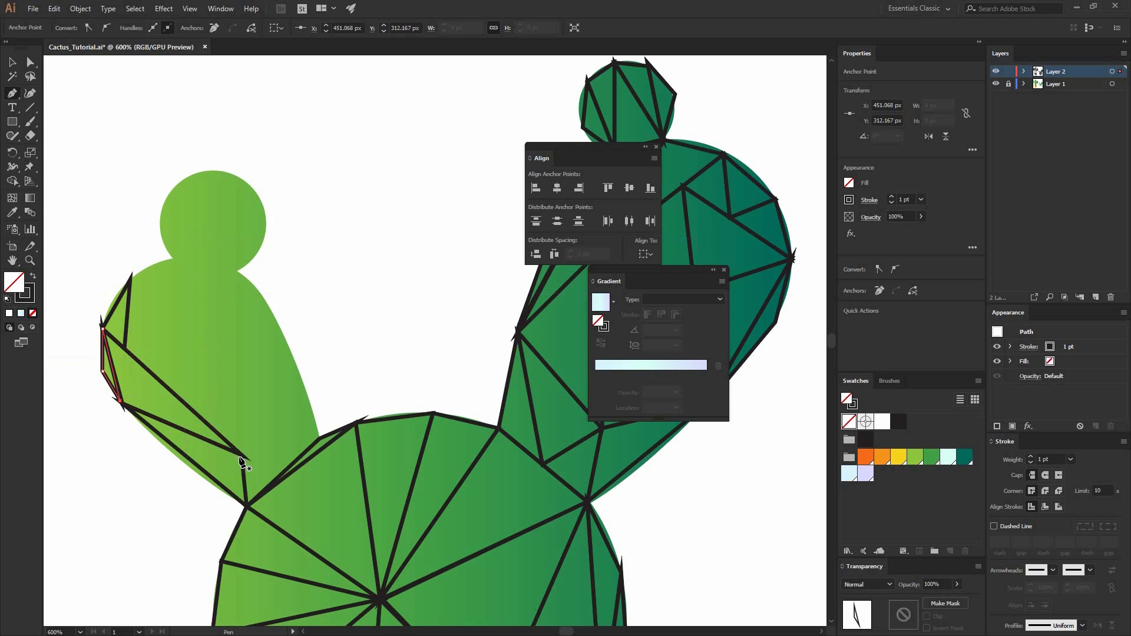
Draw a triangle at the left arm's base, spanning both corners where the arm joins the body
click(242, 455)
click(320, 439)
click(246, 506)
click(243, 456)
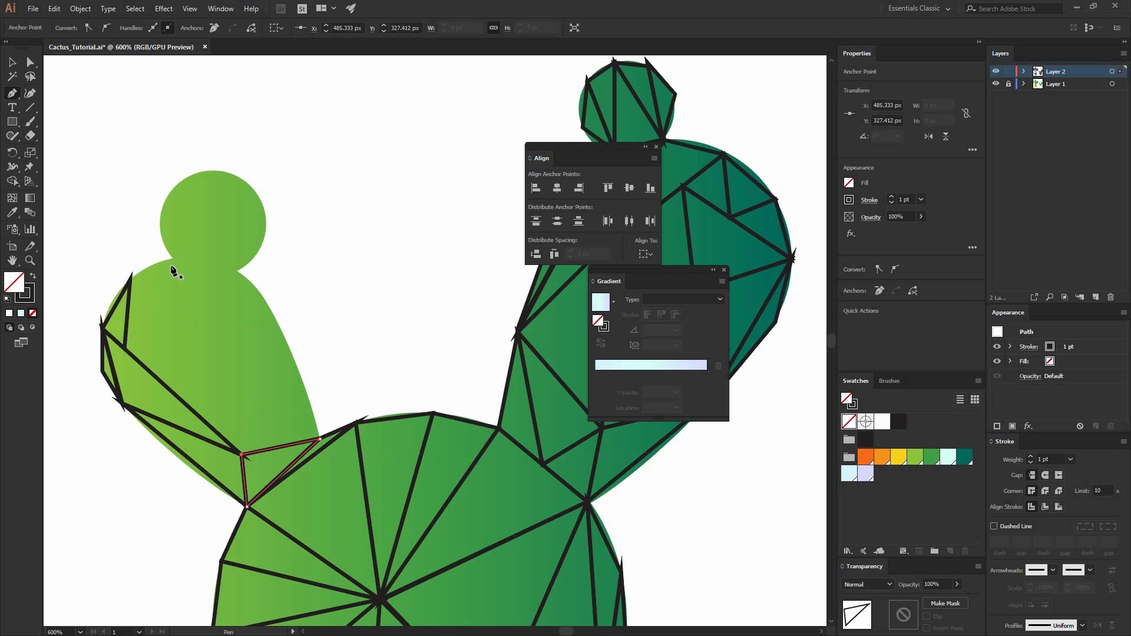
Draw a triangle from the left arm's upper left edge to its neck and another at the arm's lower right edge
click(125, 348)
click(130, 277)
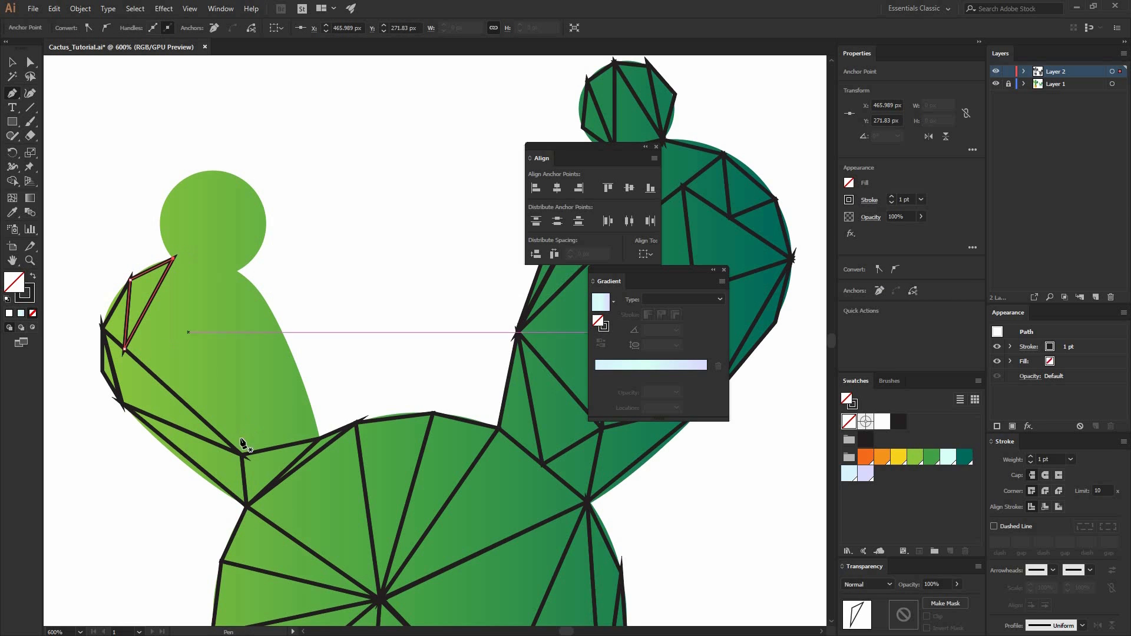
click(292, 354)
key(ctrl+z)
click(241, 455)
click(291, 353)
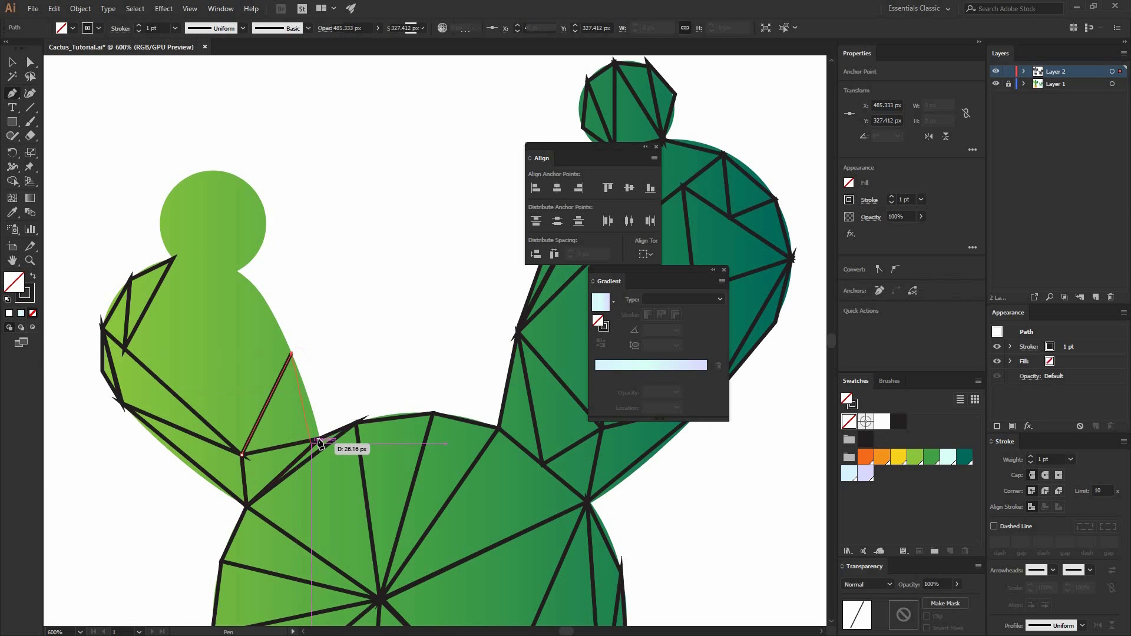
click(320, 439)
Draw two triangles in the left arm's middle, from the neck's left corner and from the right edge toward the shared inner point
click(176, 259)
click(186, 405)
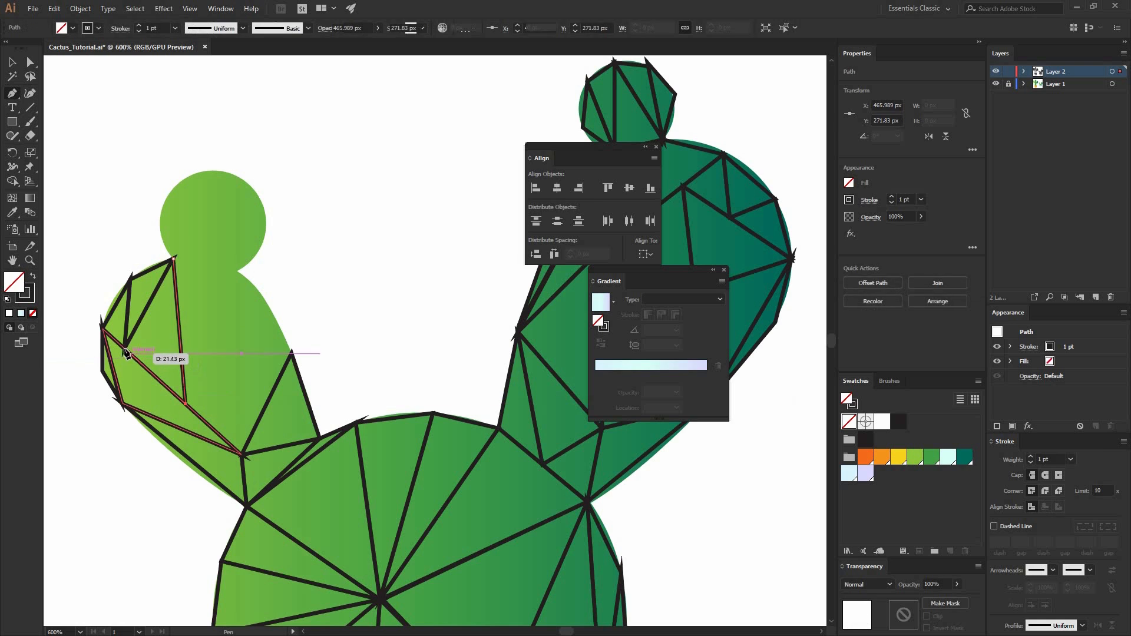
click(124, 349)
click(292, 352)
click(185, 405)
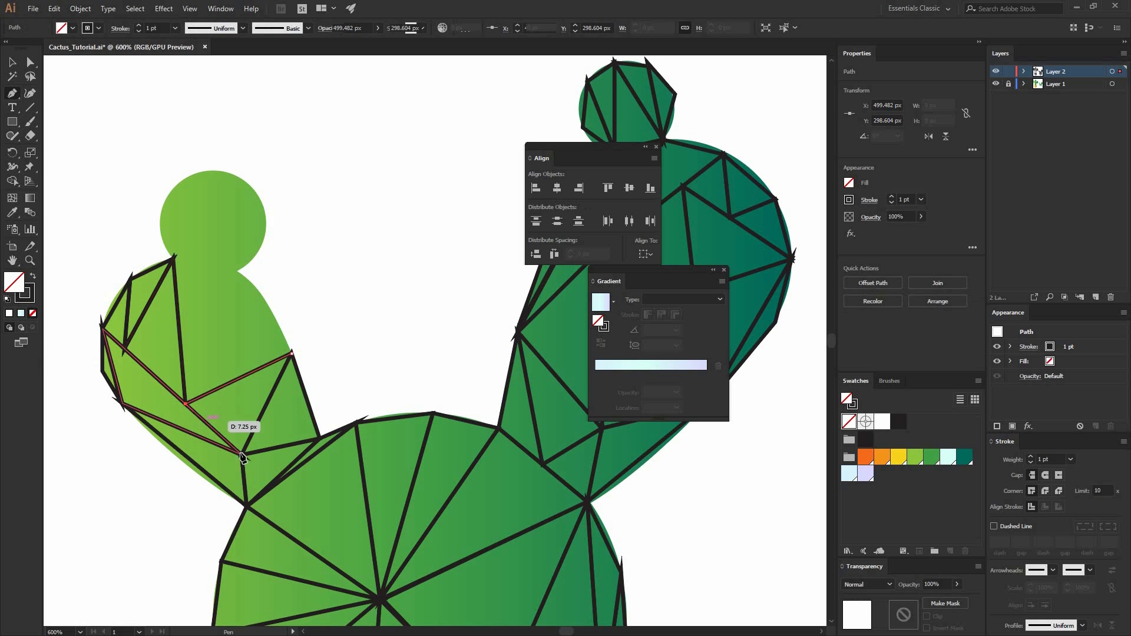
click(242, 455)
Fill in the left arm's upper right area with a large central triangle and a narrower one along the right edge up to the neck
click(292, 352)
click(175, 259)
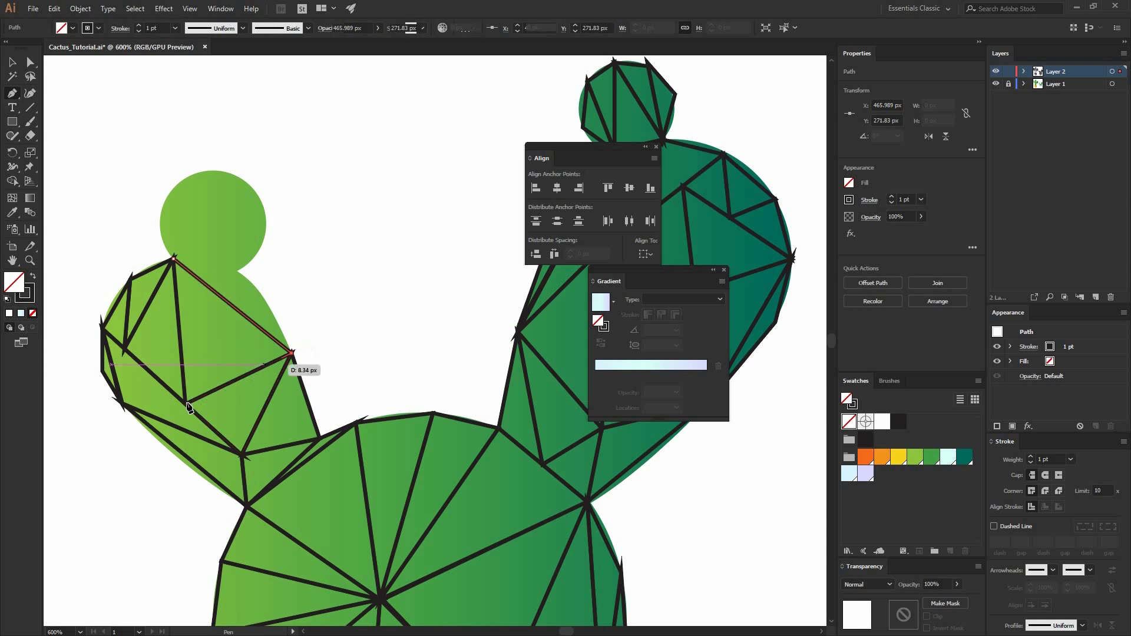
click(292, 352)
click(186, 405)
click(237, 271)
click(209, 287)
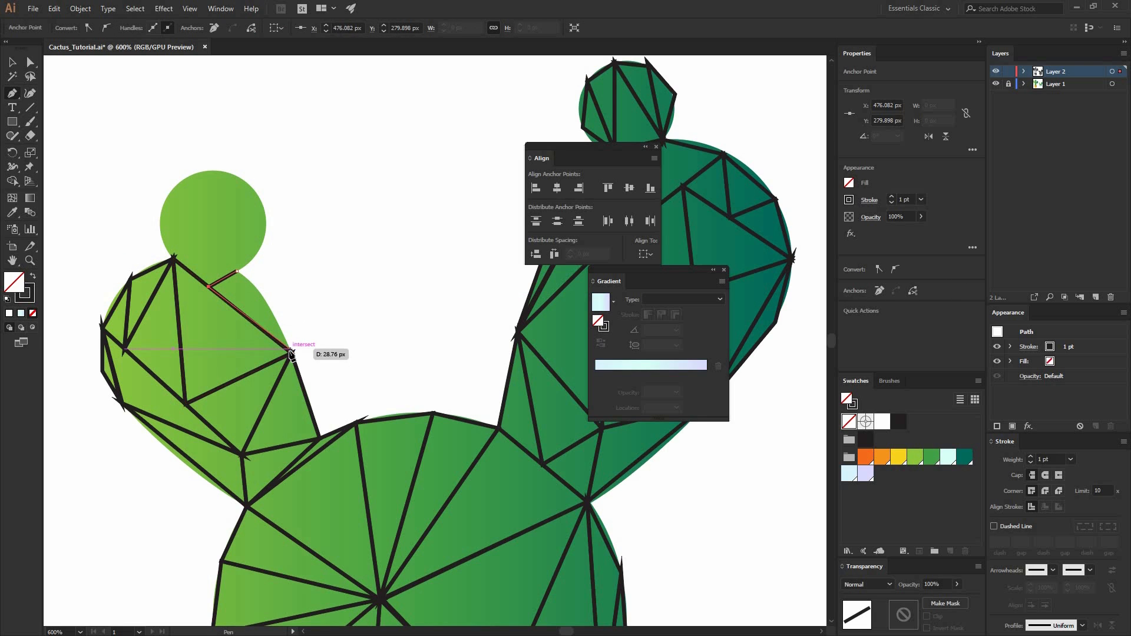
click(292, 354)
click(237, 271)
Draw a triangle along the left edge of the round head on the left arm, starting at the neck's left corner
click(174, 260)
click(185, 179)
click(161, 218)
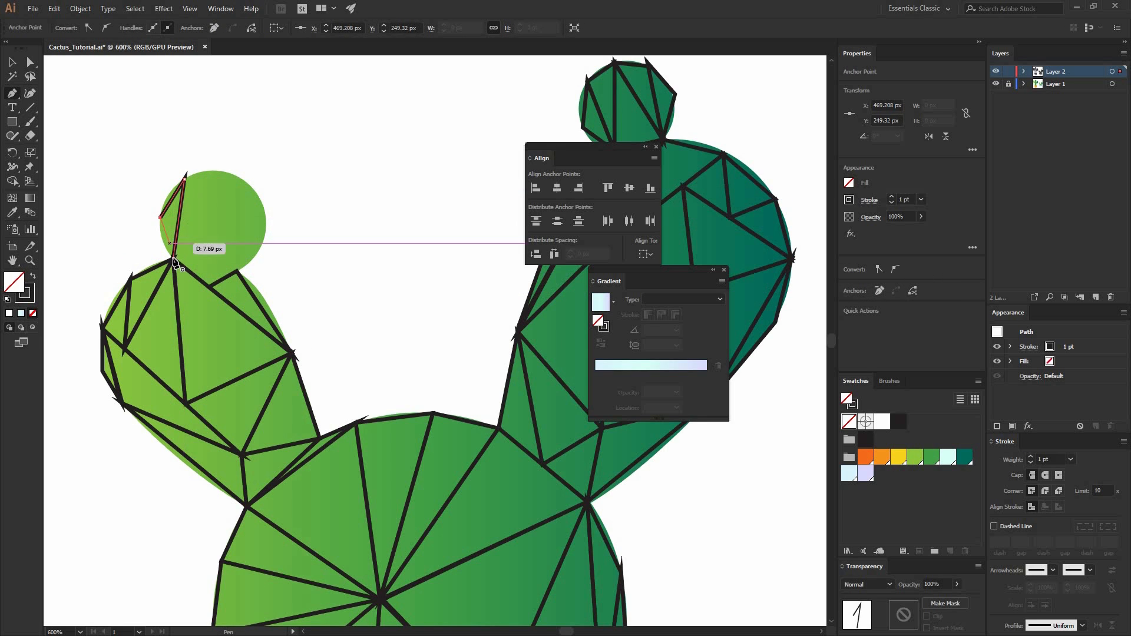
click(174, 259)
Draw two triangles on the right side of the round head, both meeting at the neck's right corner
click(246, 183)
click(238, 268)
click(237, 271)
click(266, 229)
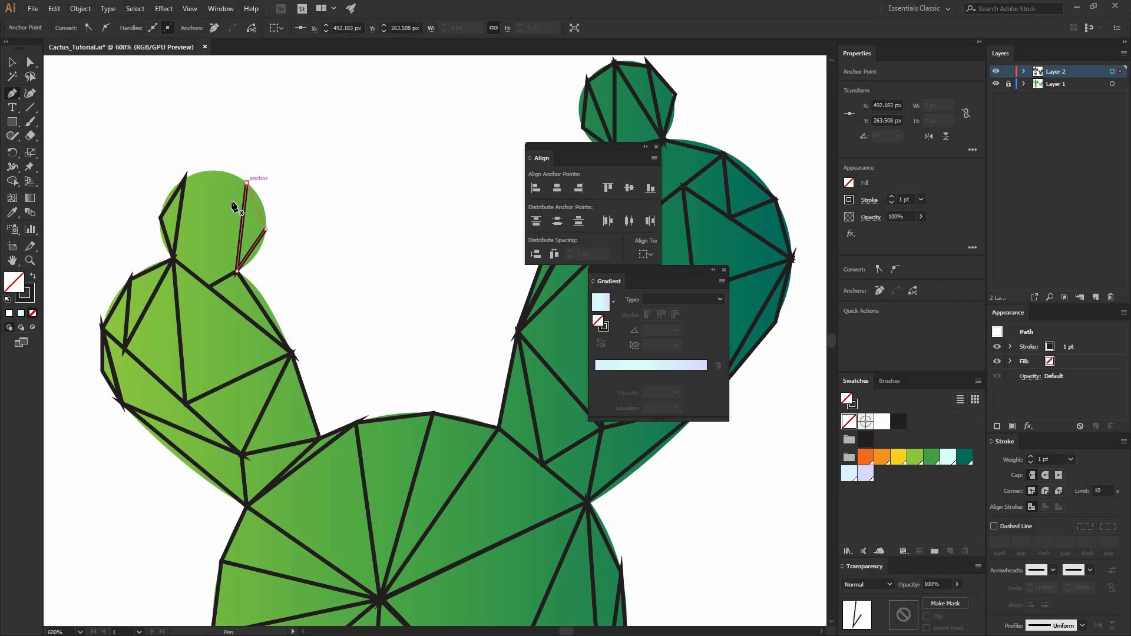
click(213, 172)
click(238, 271)
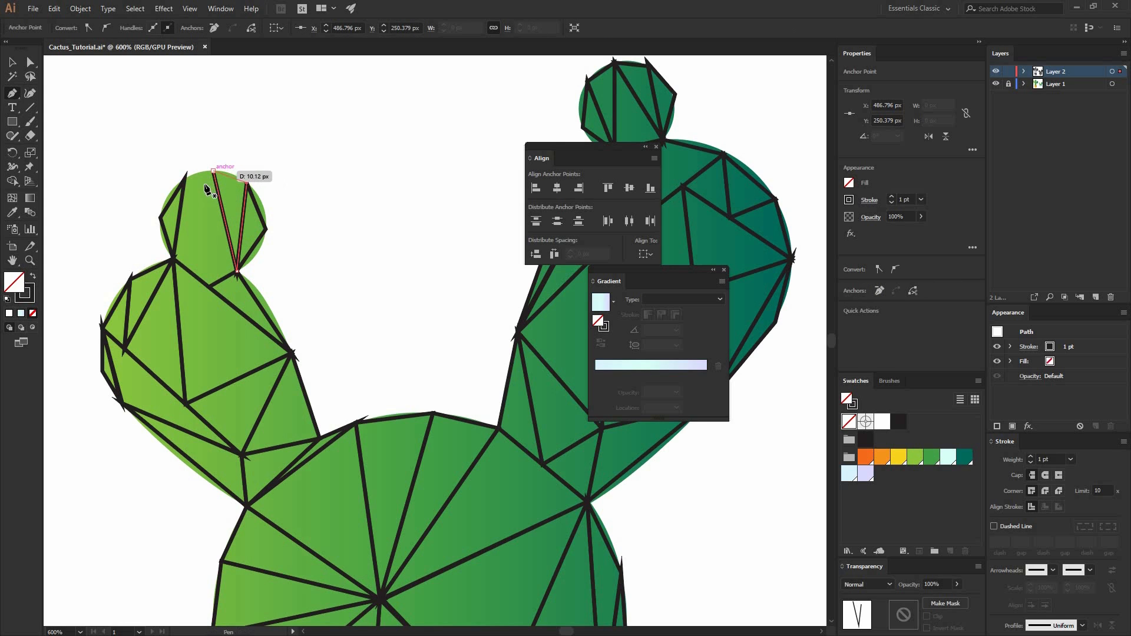
Draw the central triangle of the round head and a narrow triangle between it and the head's left one
click(173, 259)
click(213, 171)
click(237, 271)
click(174, 258)
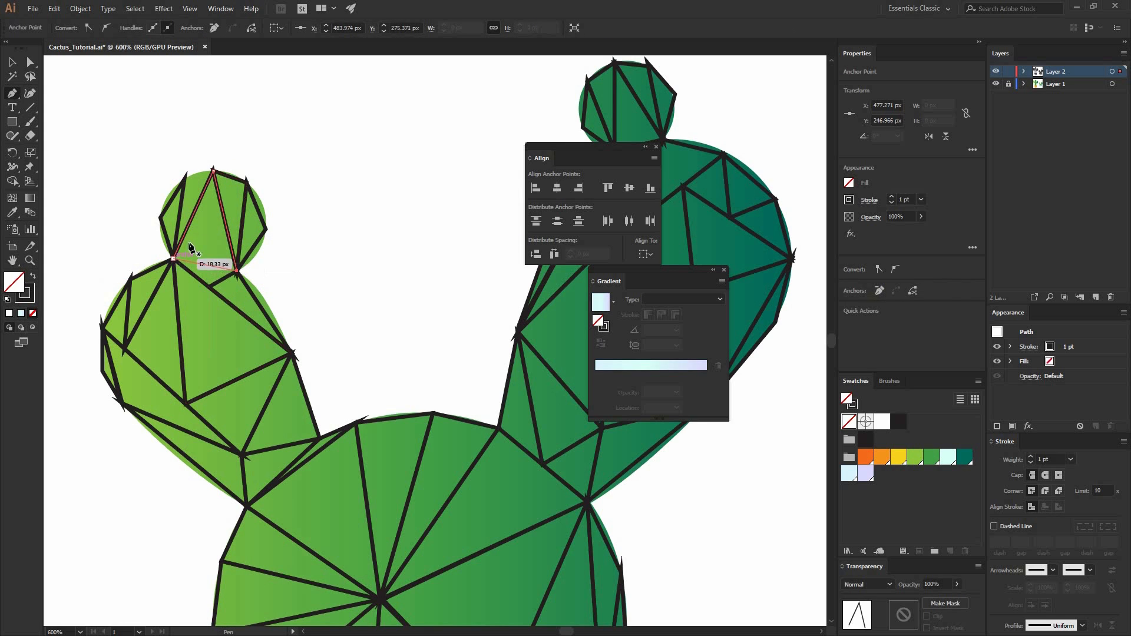
click(184, 179)
click(214, 171)
click(174, 259)
click(184, 179)
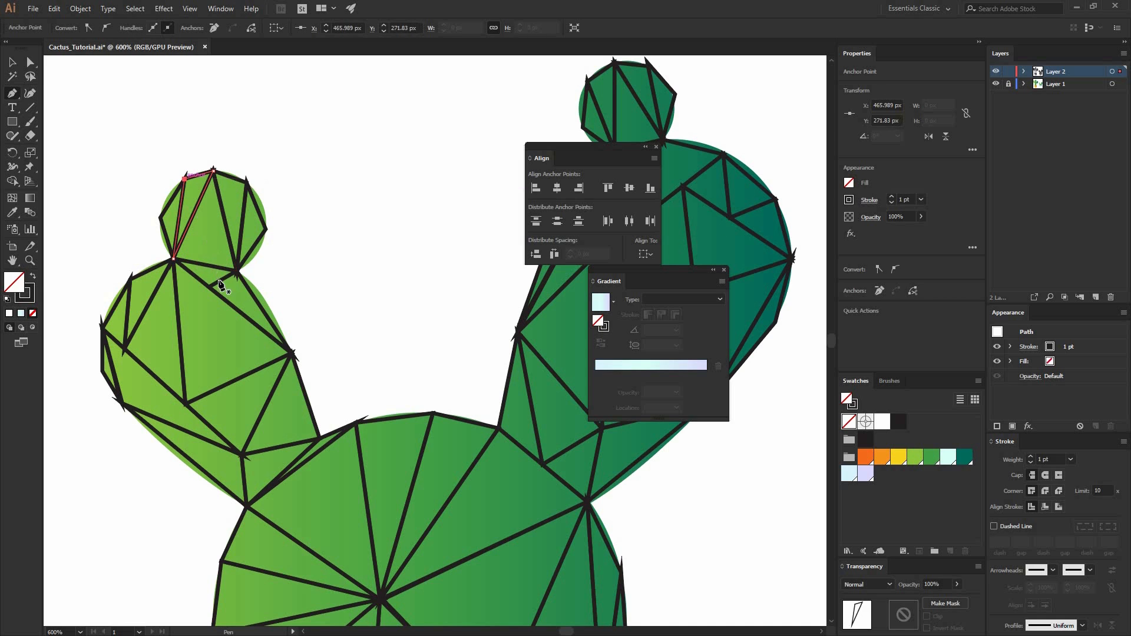
Draw a small triangle at the neck to close the gap between the round head and the left arm
click(237, 271)
click(209, 287)
click(173, 260)
click(236, 271)
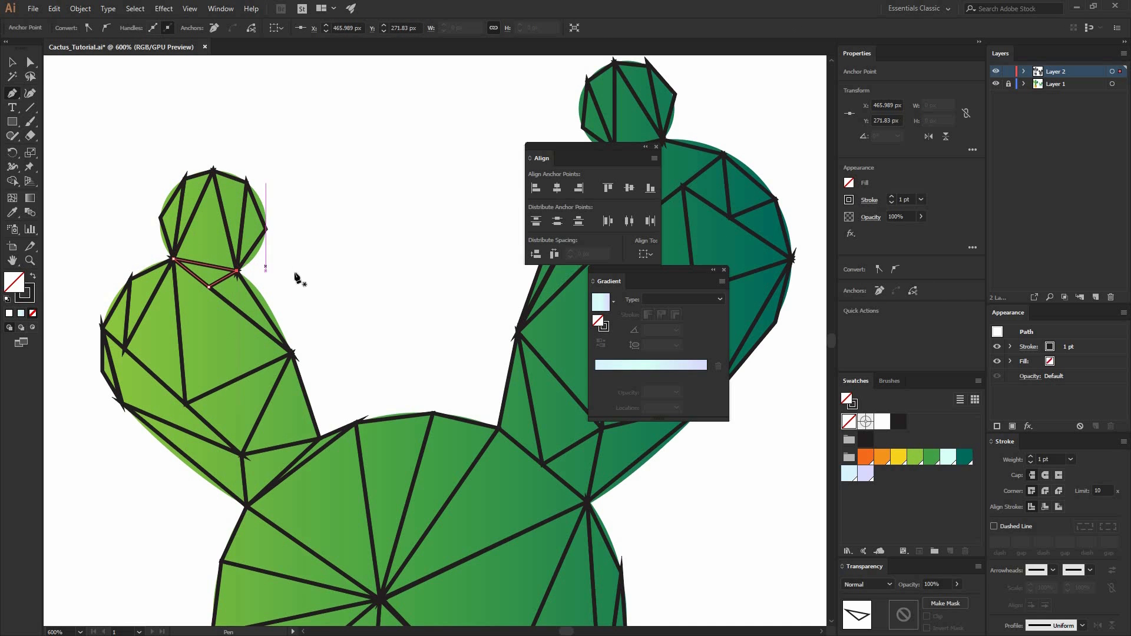
Fill the rightmost triangle of the orange pot's body with a solid orange sampled from the gradient beneath, leaving it without a stroke
drag(292, 280, 233, 56)
key(ctrl+minus)
key(ctrl+minus)
key(ctrl+minus)
drag(328, 338, 510, 407)
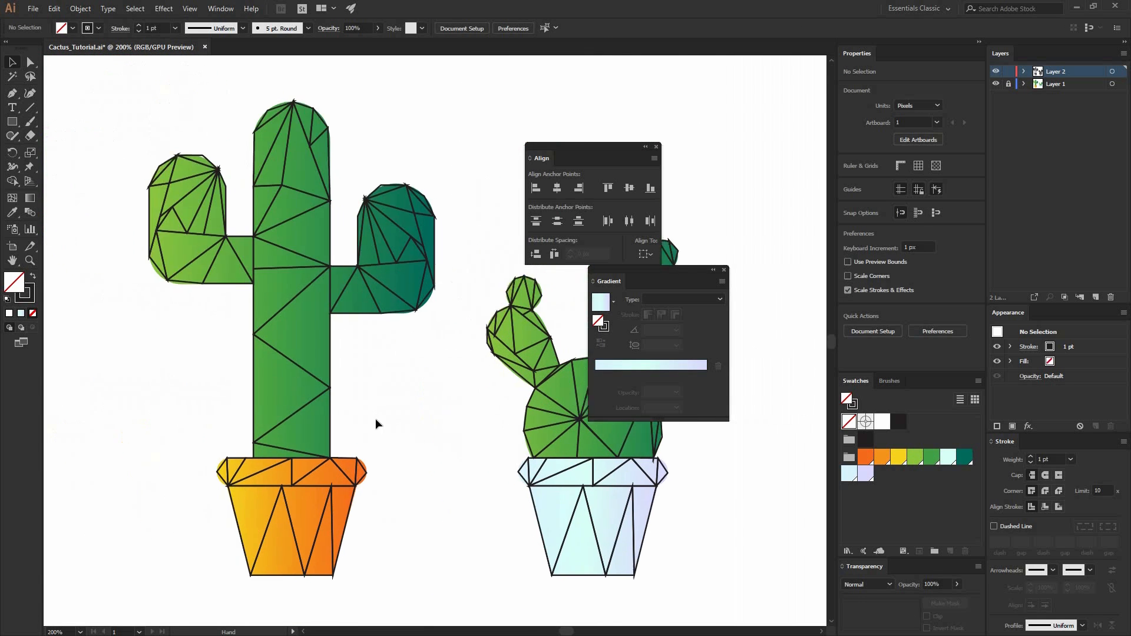
key(ctrl+plus)
key(ctrl+plus)
scroll(345, 407, down, 5)
scroll(345, 406, left, 2)
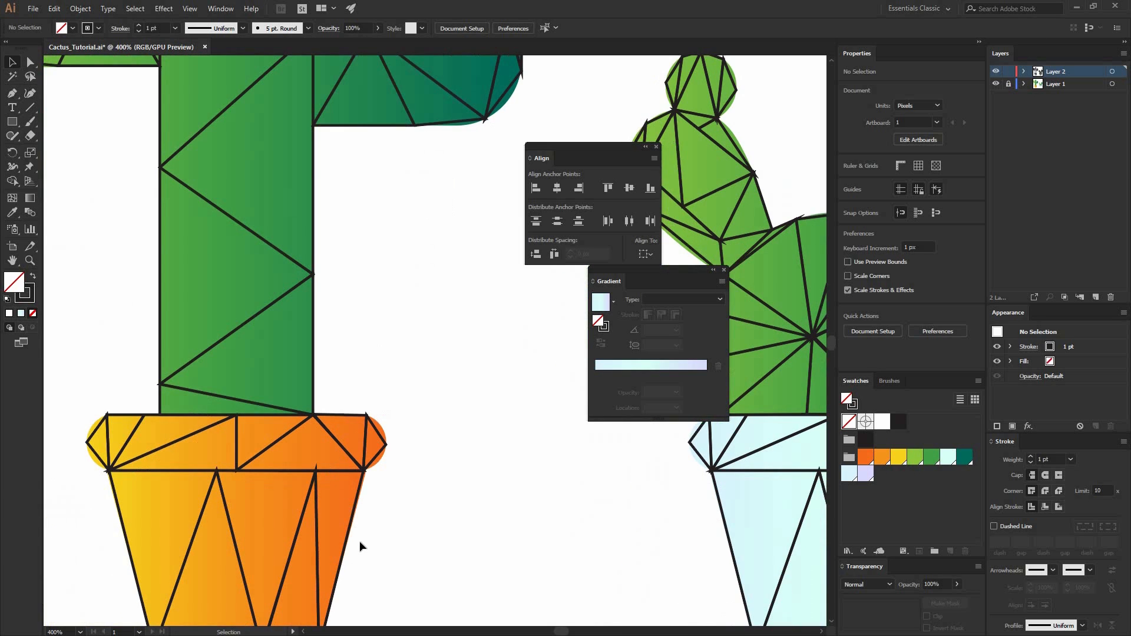
drag(360, 542, 340, 512)
drag(340, 512, 394, 432)
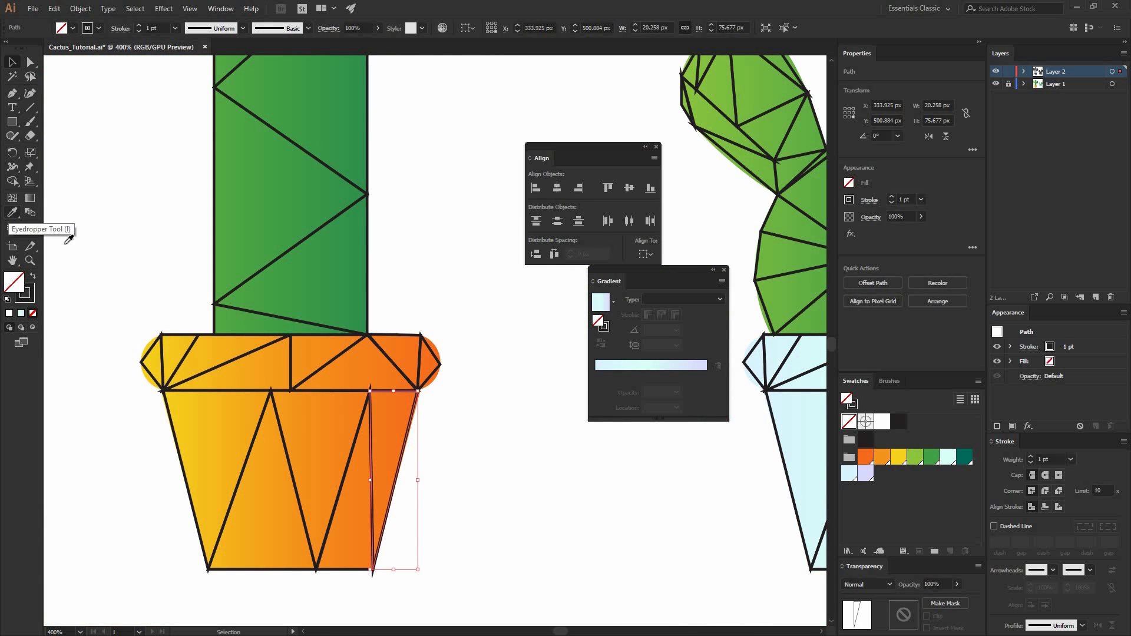
click(355, 434)
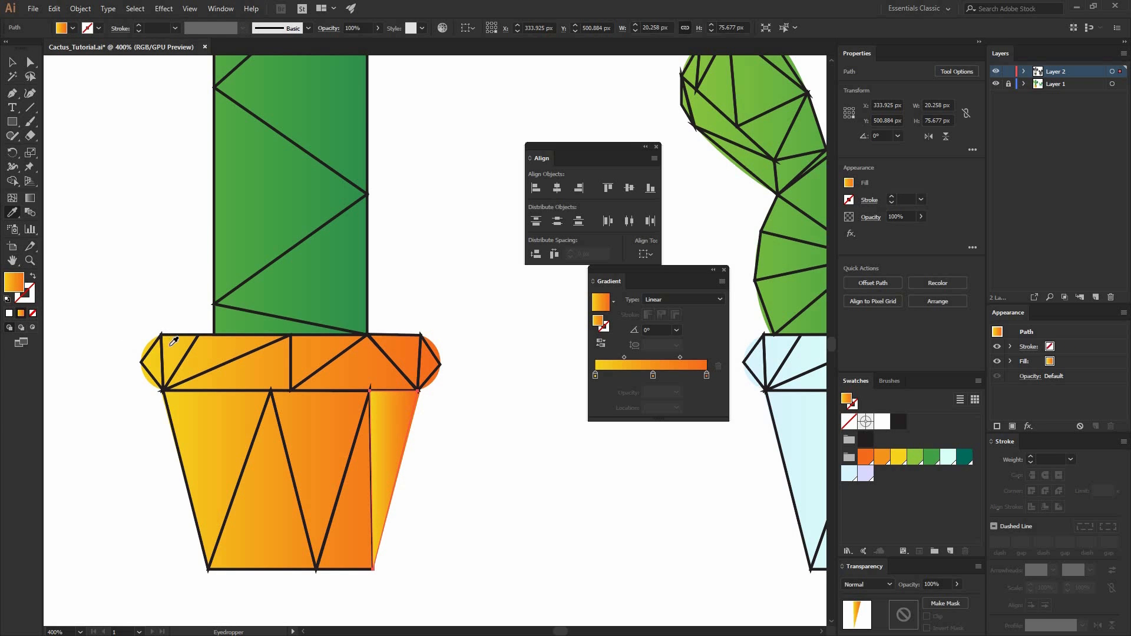
click(368, 425)
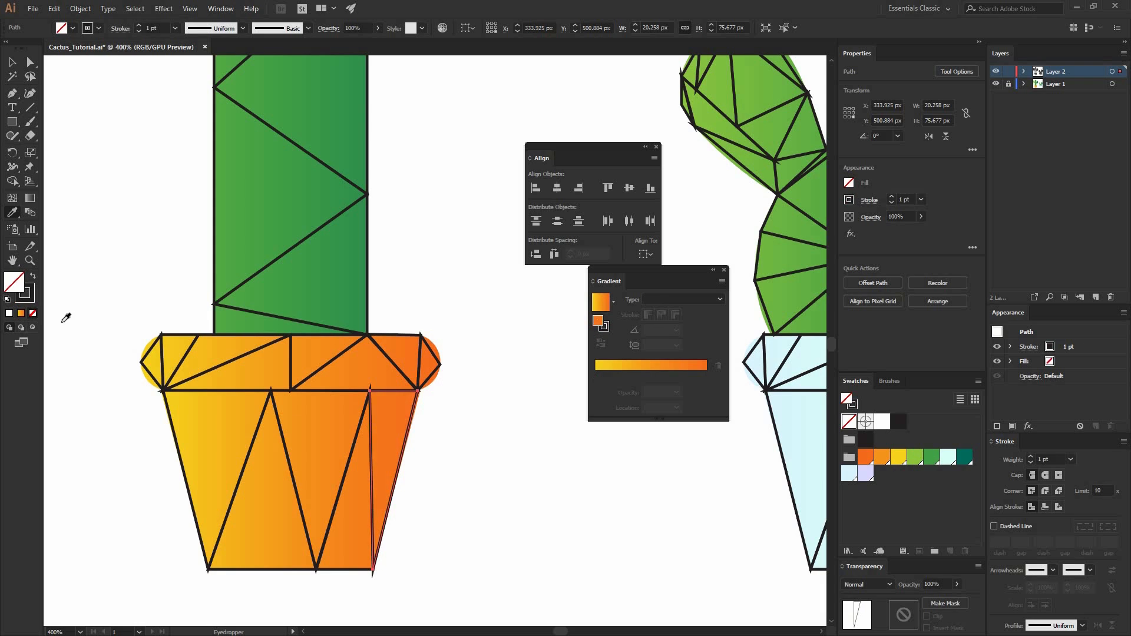
click(33, 313)
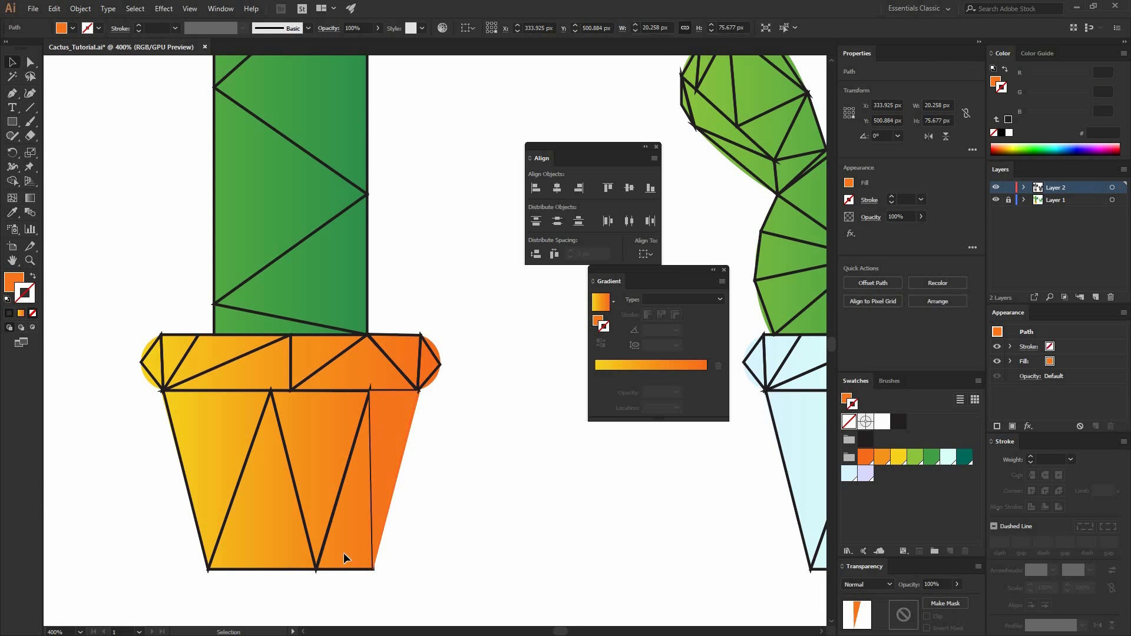
Fill the neighbouring upright triangle at the pot's lower right with the sampled orange f7861d and remove its stroke
click(341, 569)
click(13, 212)
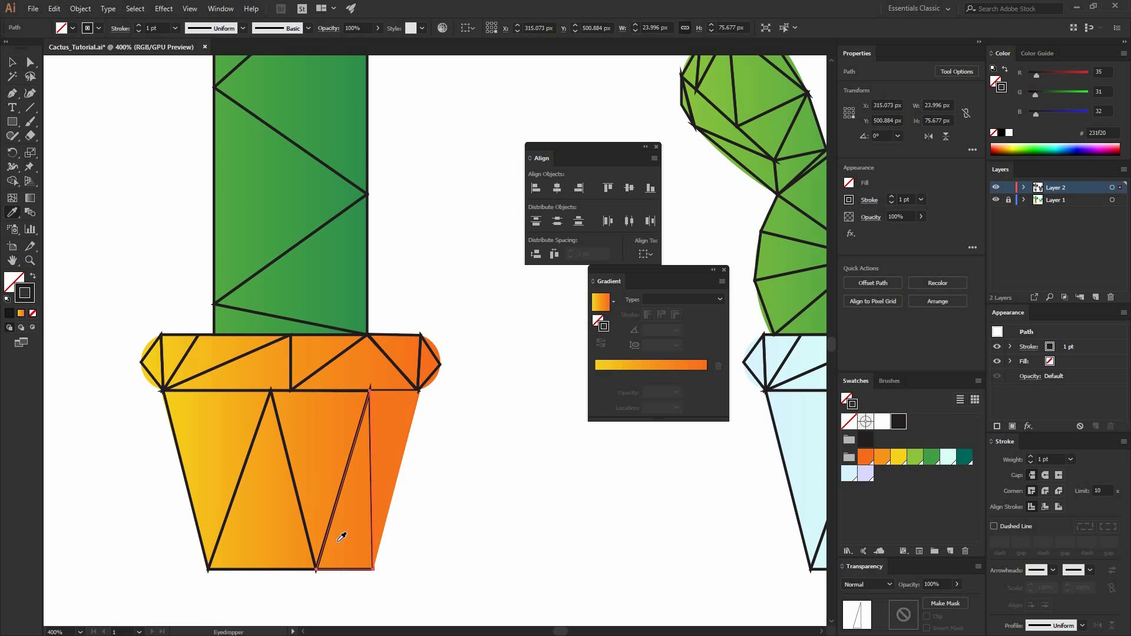
key(comma)
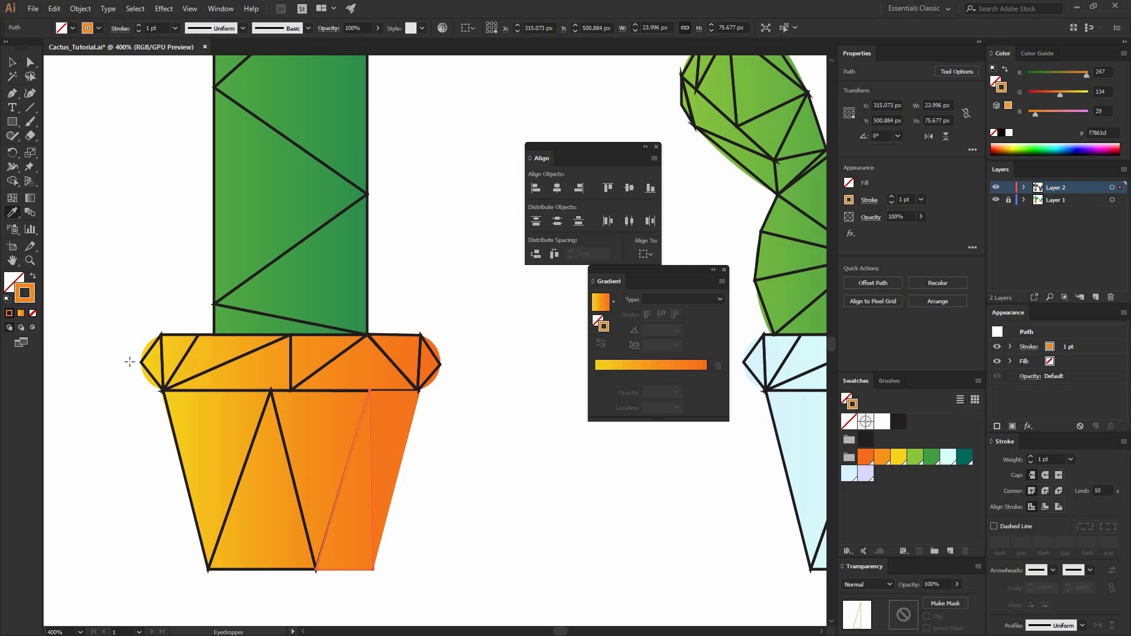
key(shift+x)
key(c)
click(401, 403)
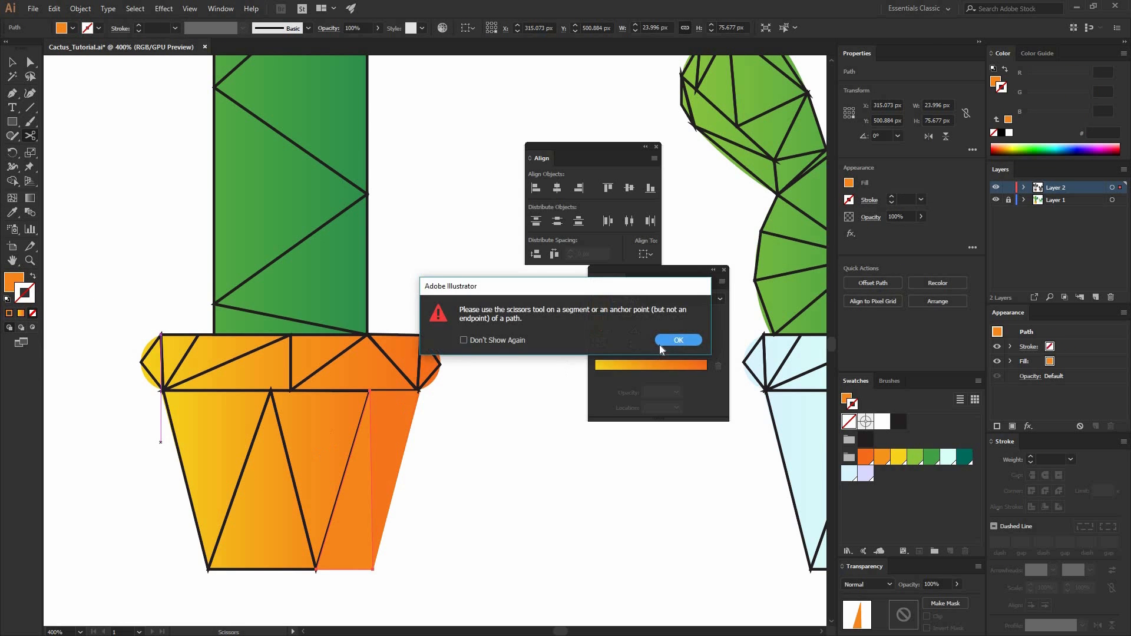
click(678, 340)
Fill the inverted triangle in the pot body's middle with the sampled orange f78c1d and no stroke
key(v)
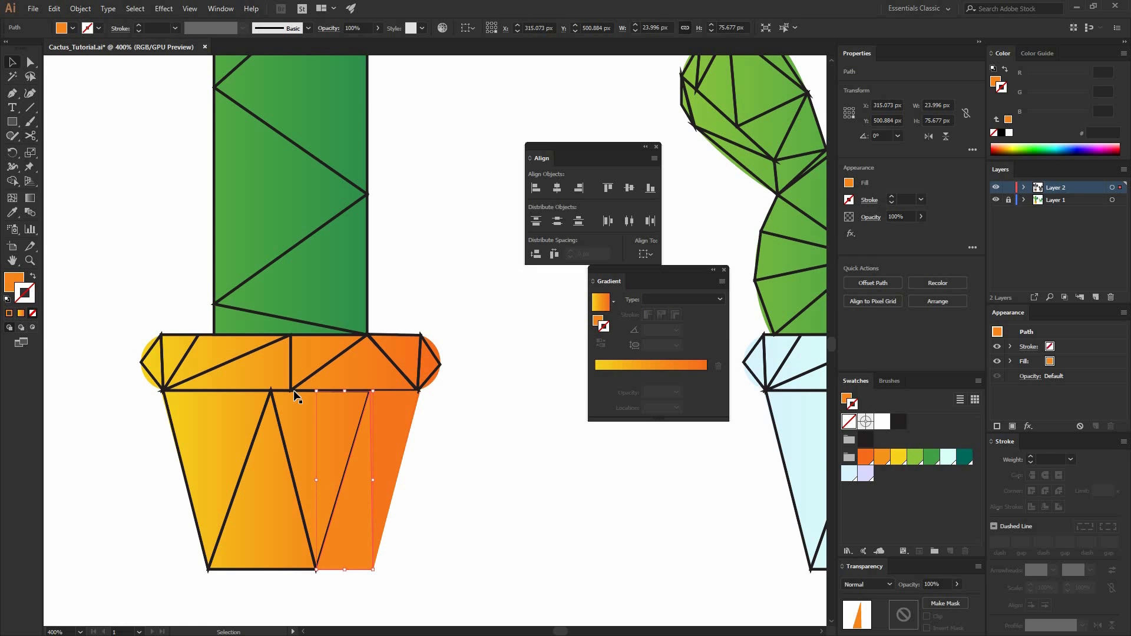
click(294, 391)
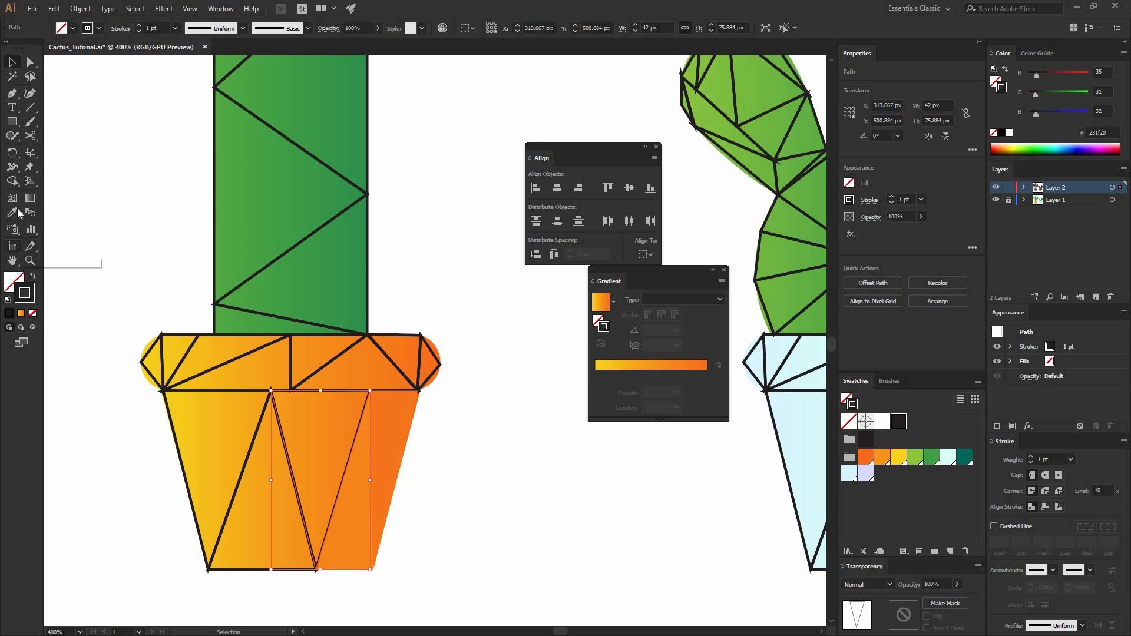
shift+click(321, 402)
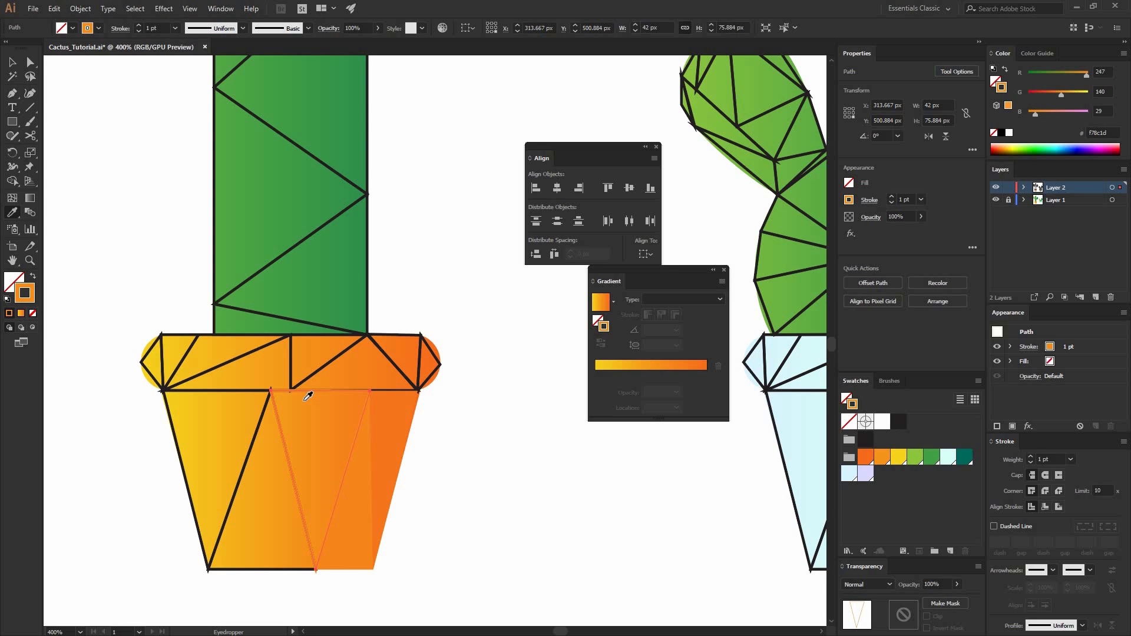
key(shift+x)
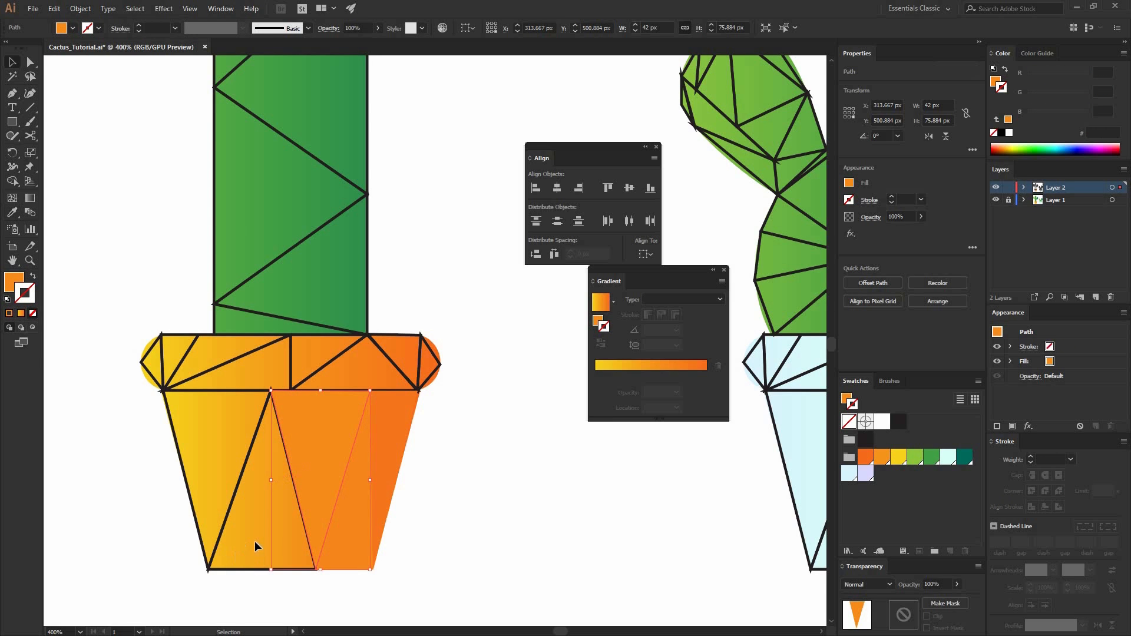
Fill the upright triangle at the orange pot's lower left with the sampled orange f7a31d, leaving no stroke
drag(263, 579, 219, 420)
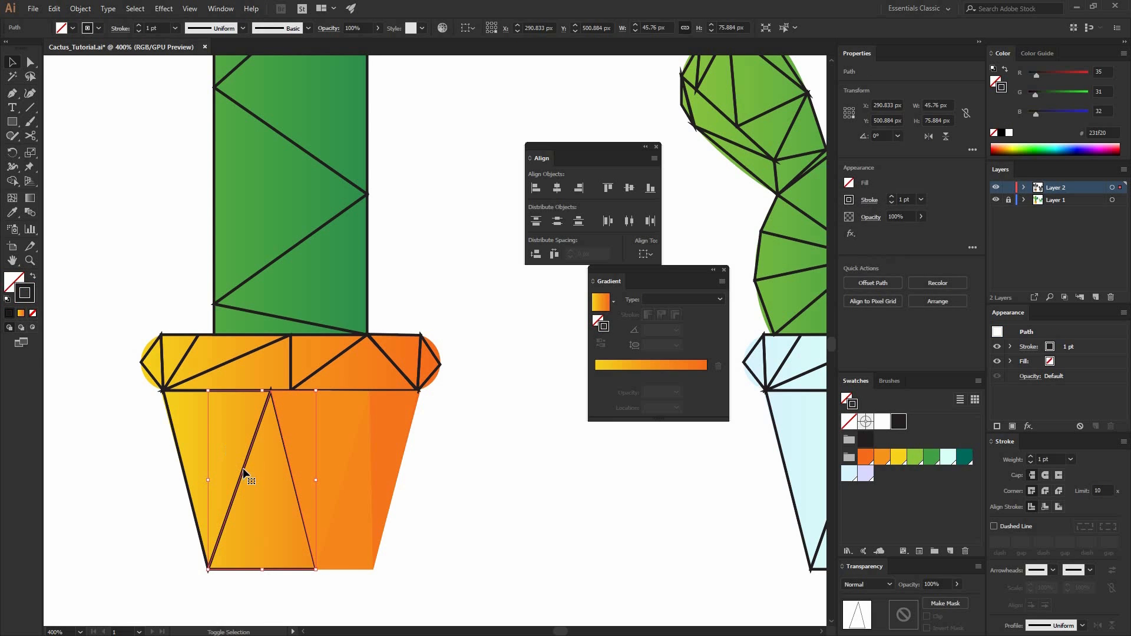
key(i)
click(272, 489)
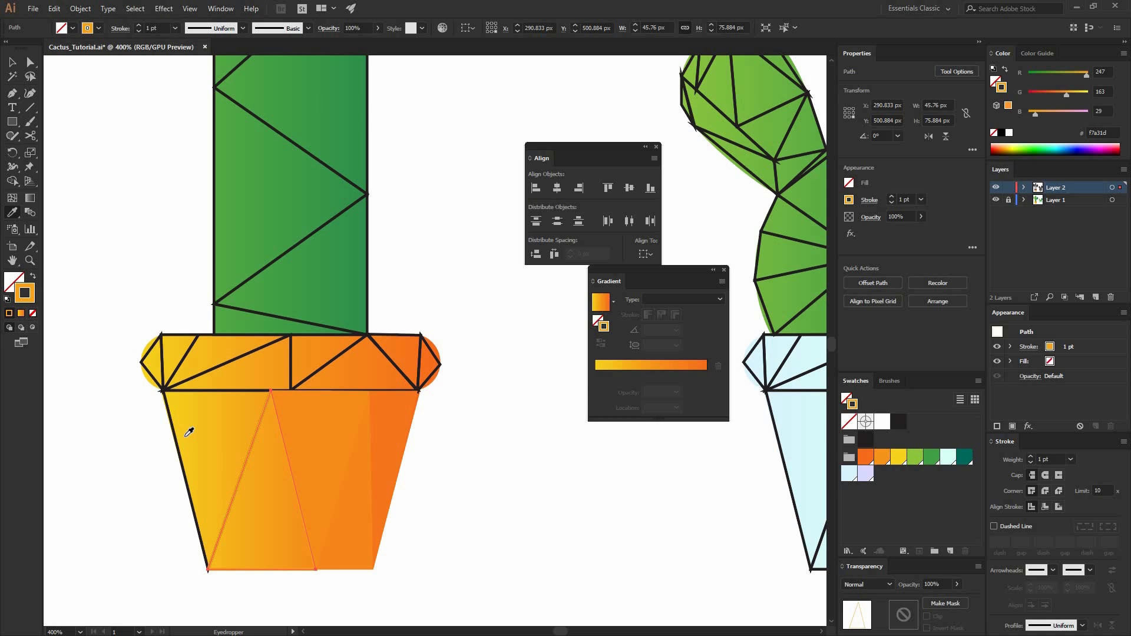
key(shift+x)
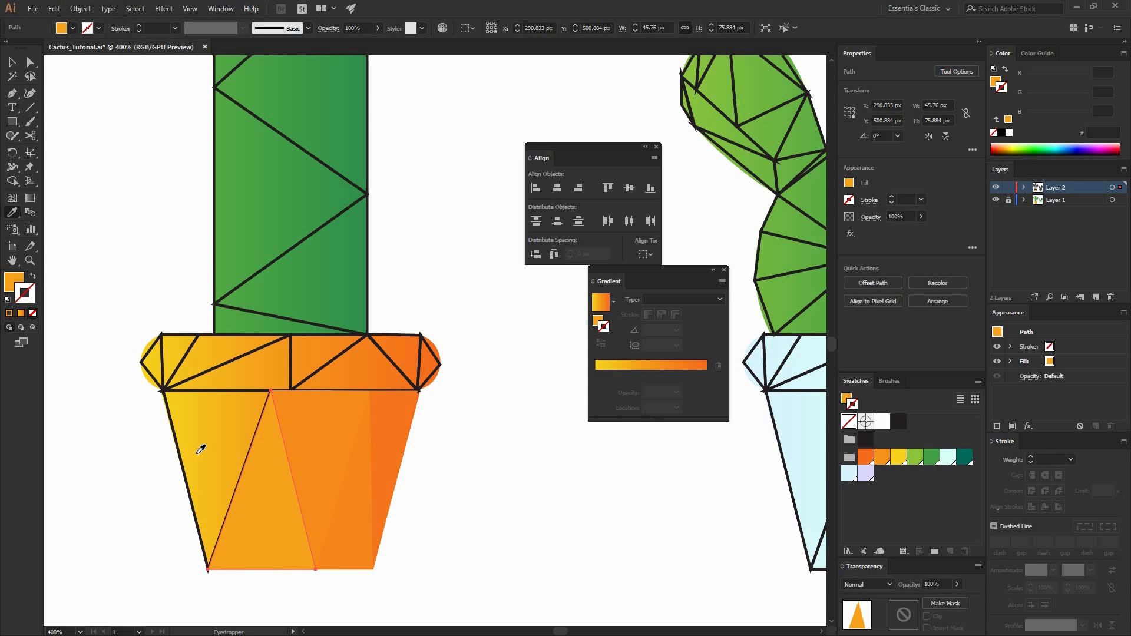
Fill the leftmost inverted triangle of the orange pot's body with the sampled solid yellow f7c11d and no stroke
key(v)
click(139, 481)
click(168, 454)
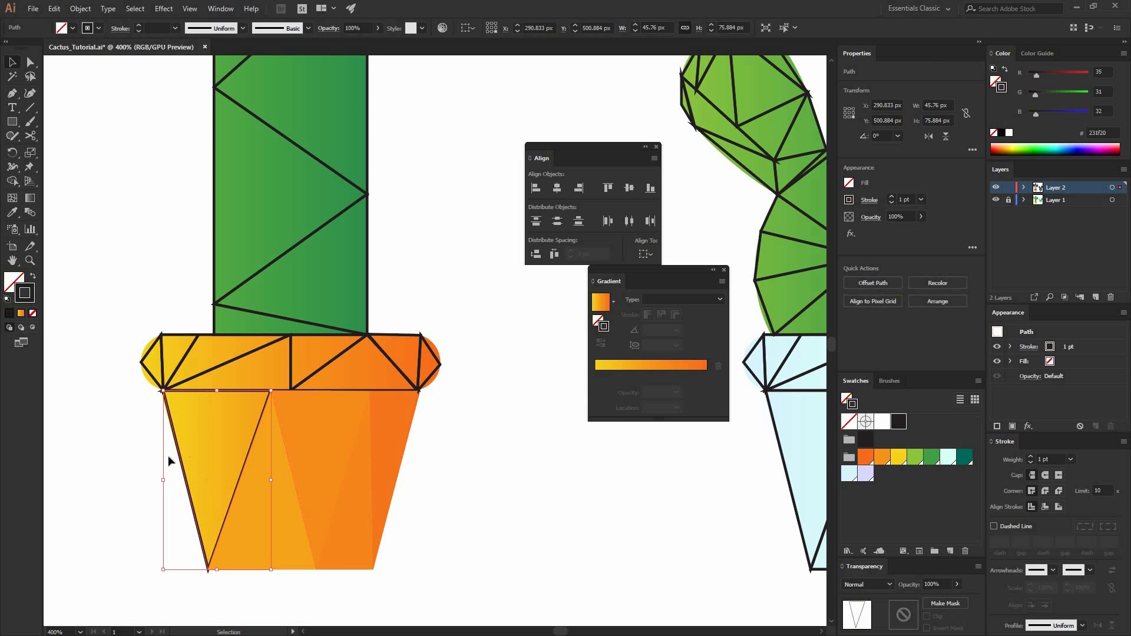
key(i)
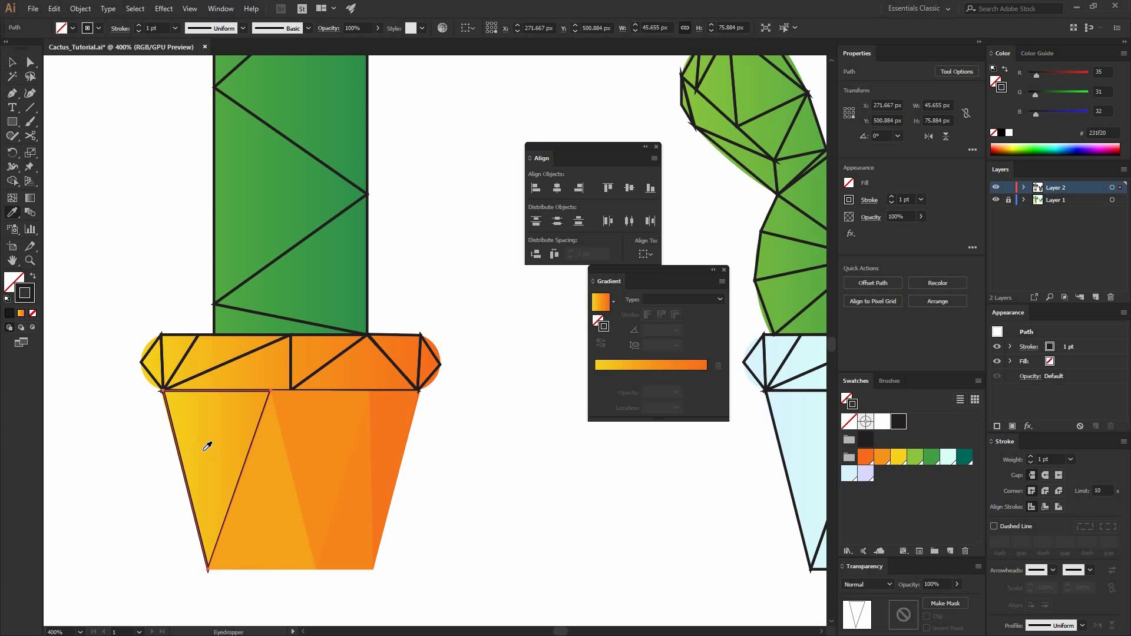
click(205, 449)
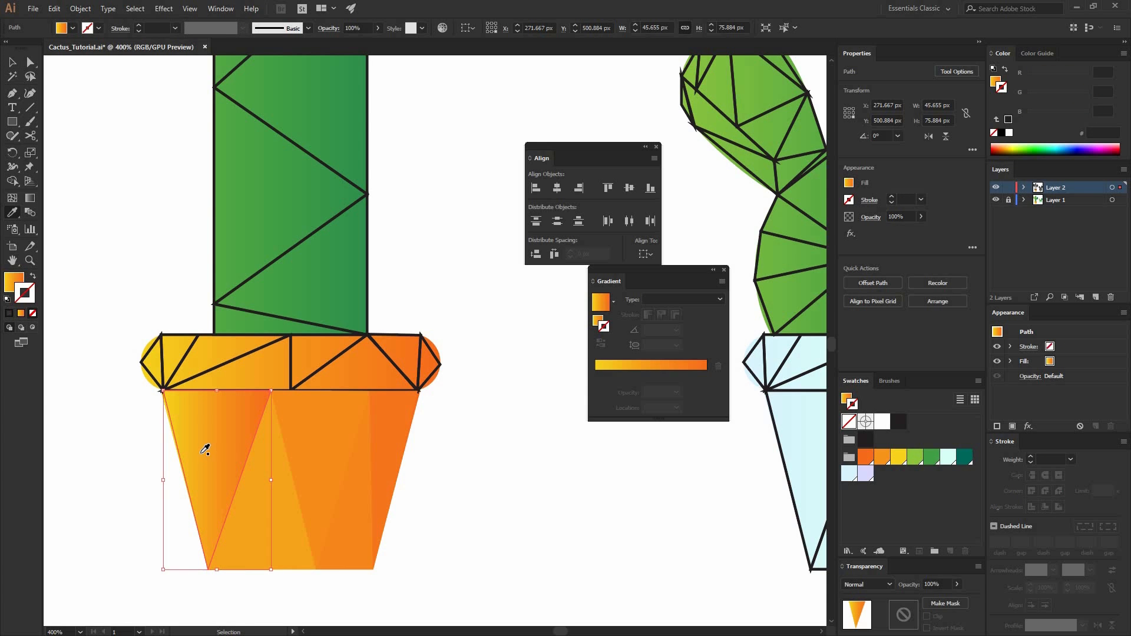
shift+click(205, 448)
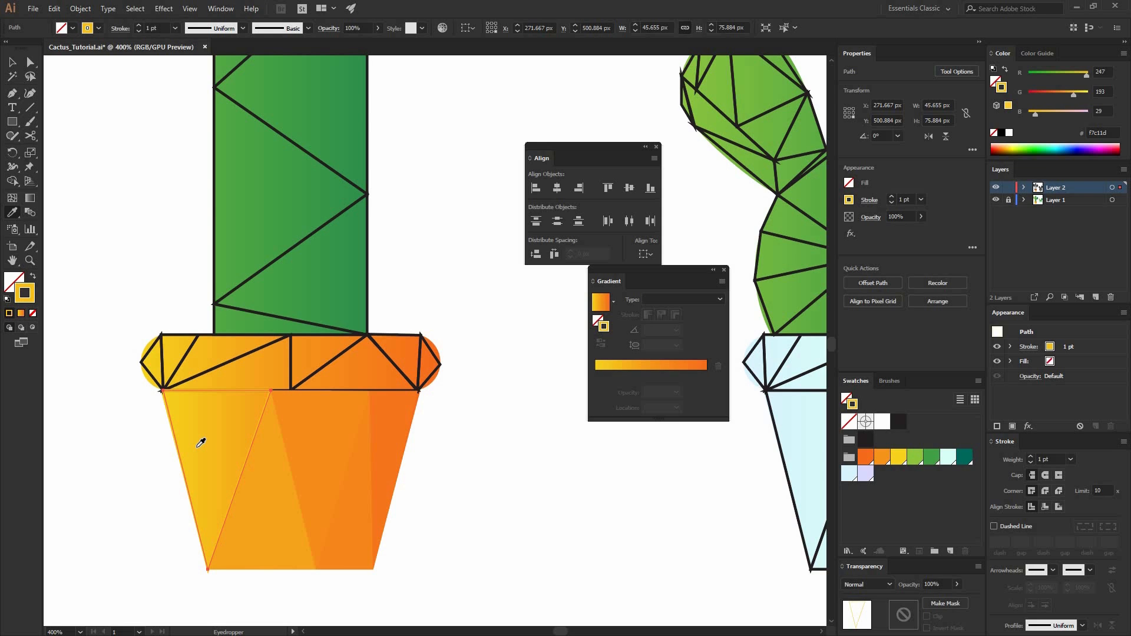
key(v)
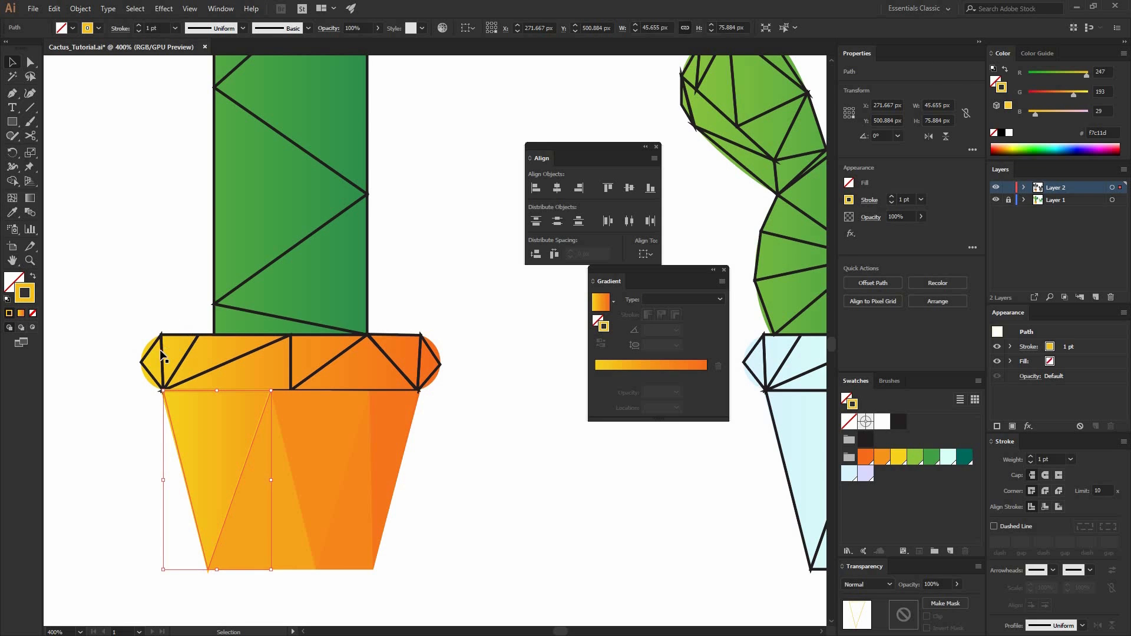
click(152, 353)
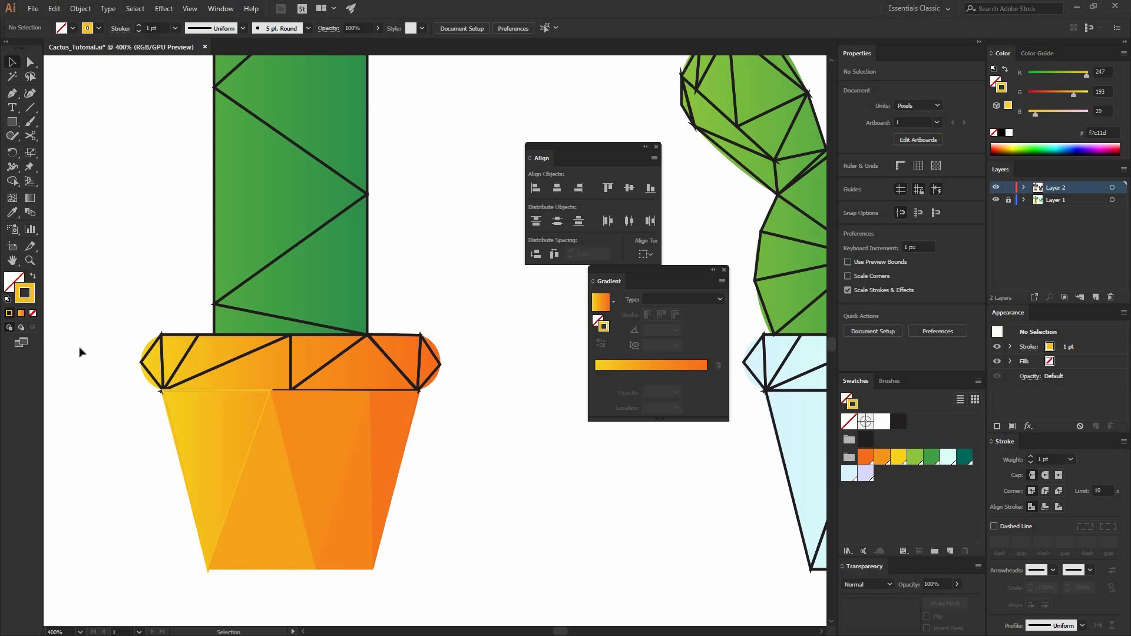
click(219, 424)
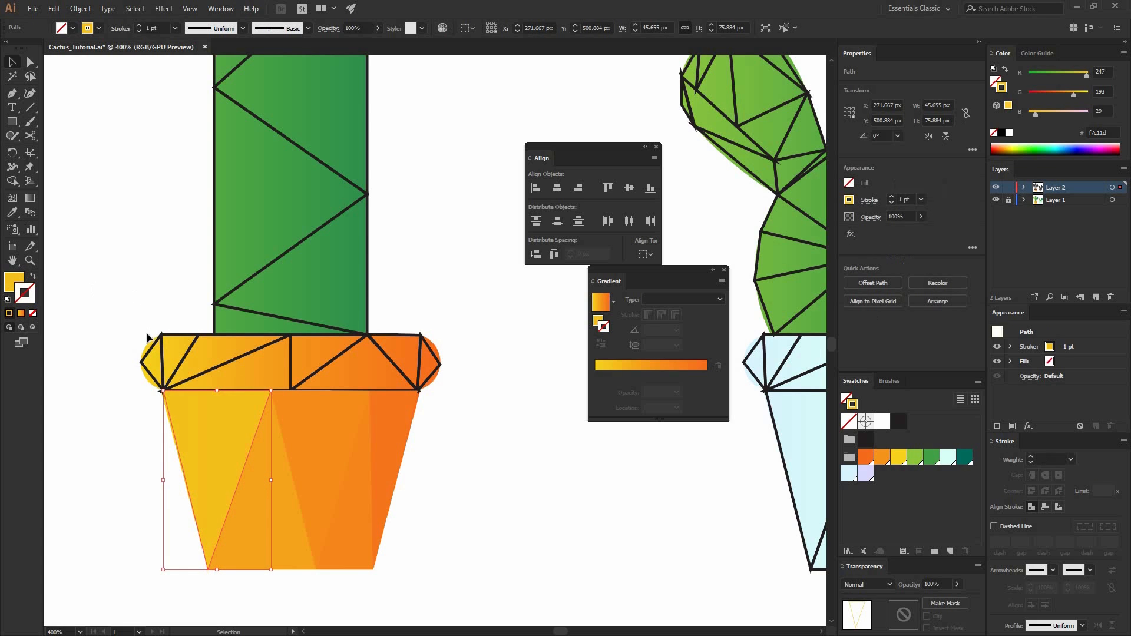
Apply the yellow f7cc1d, sampled at the rim's rounded left end, to the two leftmost rim triangles
click(142, 363)
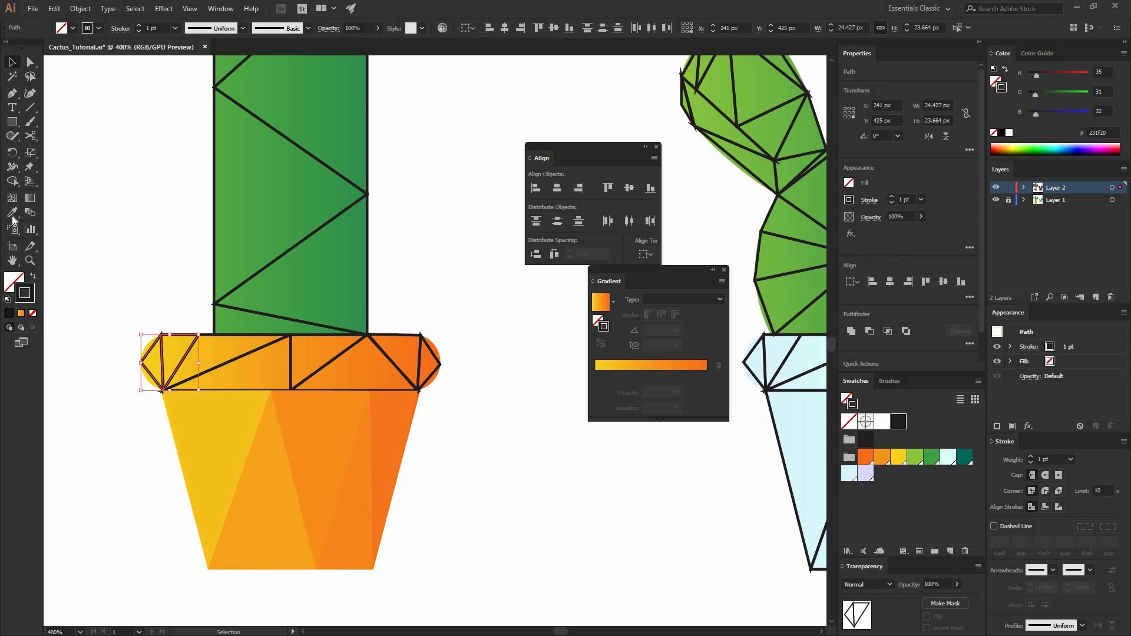
key(i)
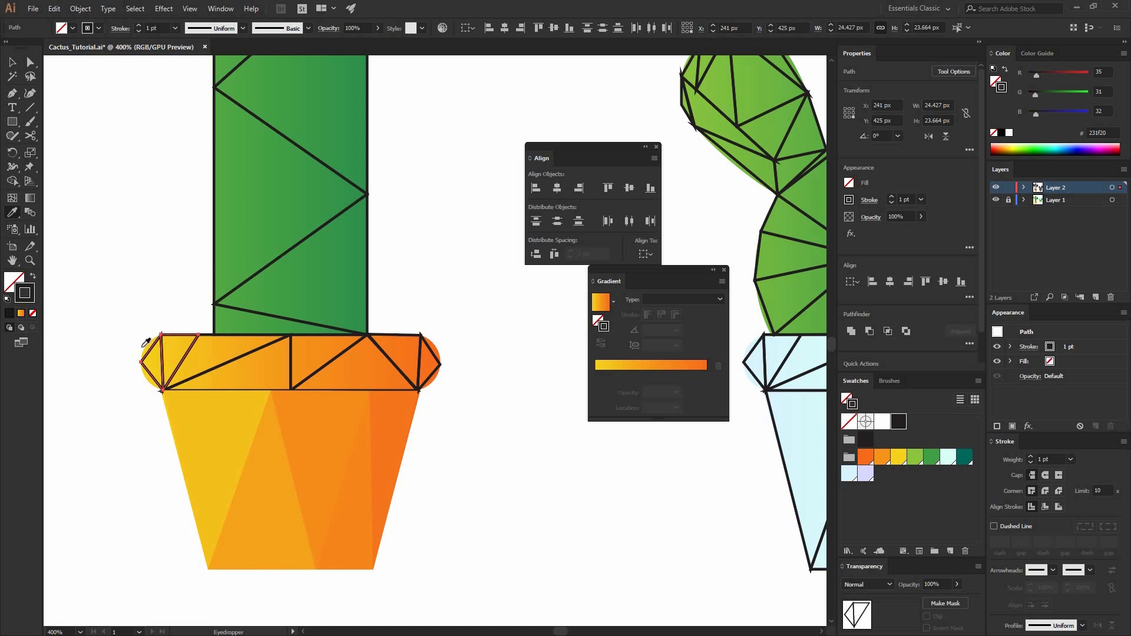
shift+click(145, 342)
key(v)
click(166, 342)
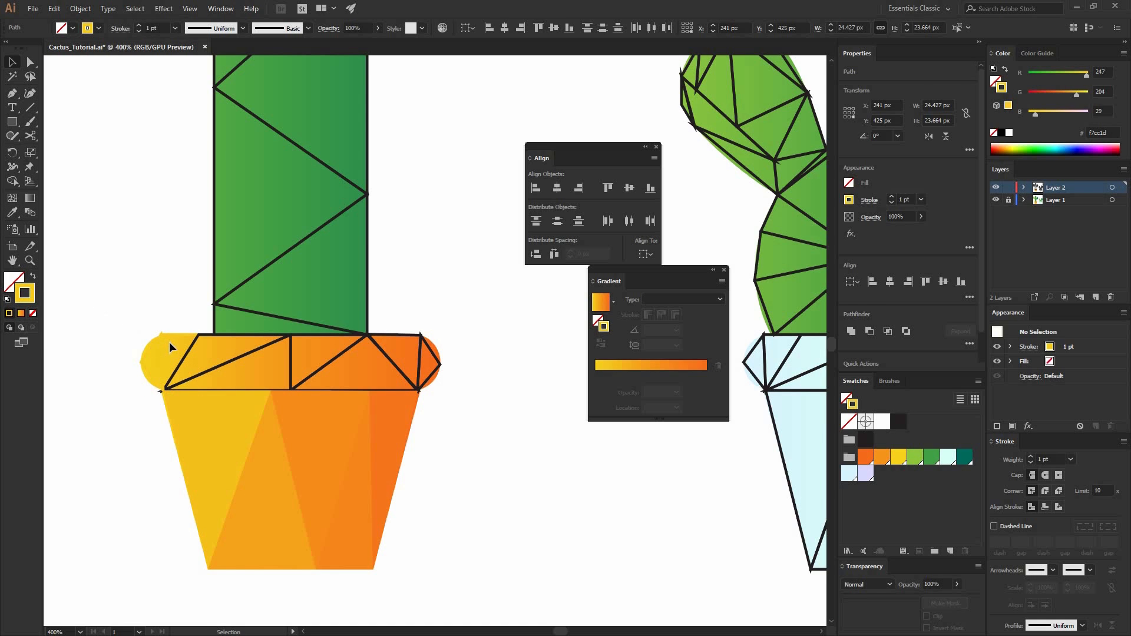
Sample yellow f7c31d for the rim's second triangle and turn both leftmost triangles' stroke colours into fills without strokes
click(171, 334)
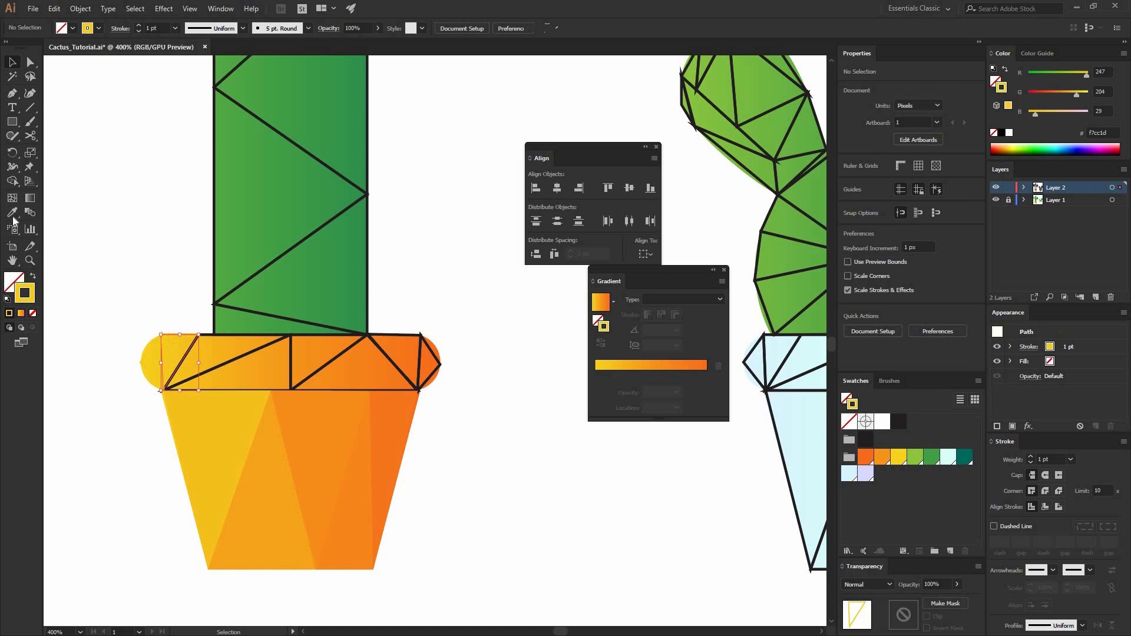
key(i)
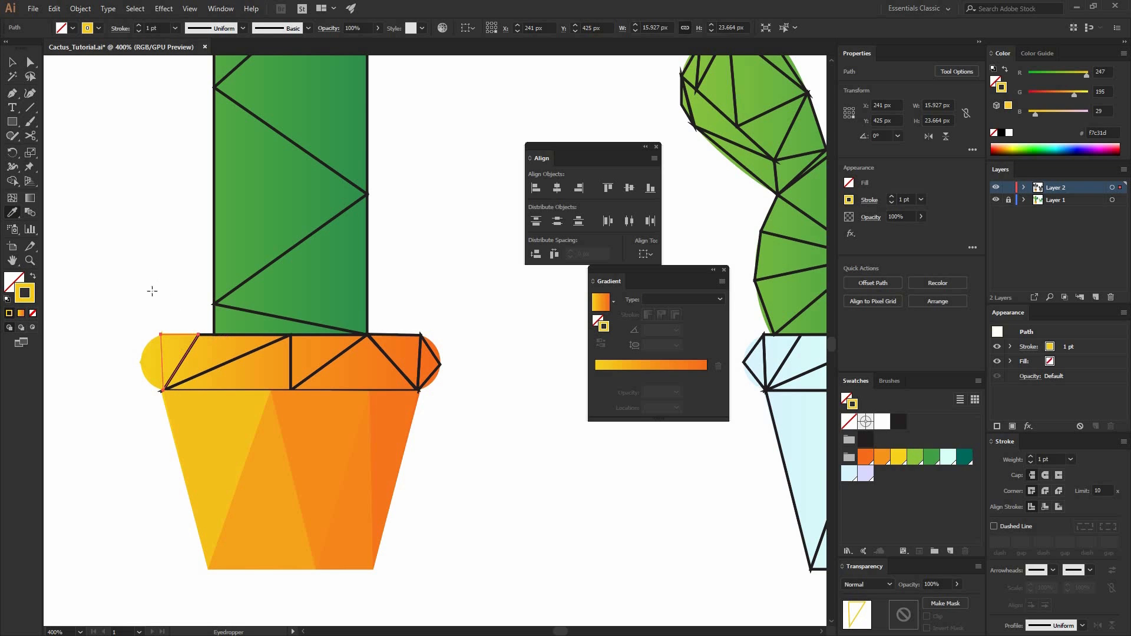
key(v)
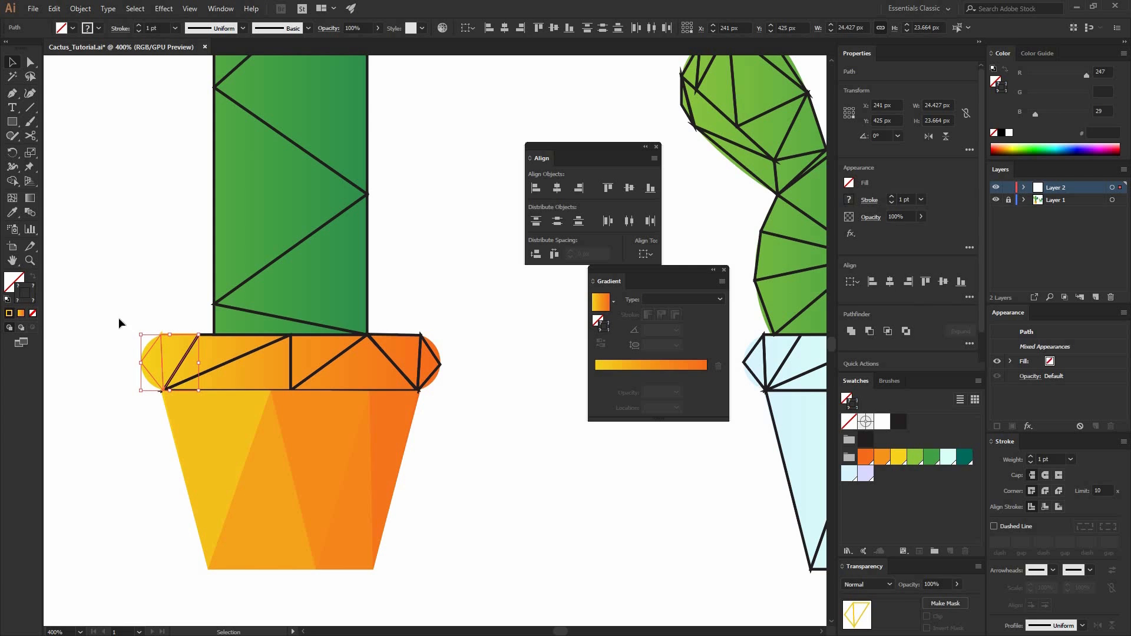
drag(166, 316, 178, 347)
click(33, 276)
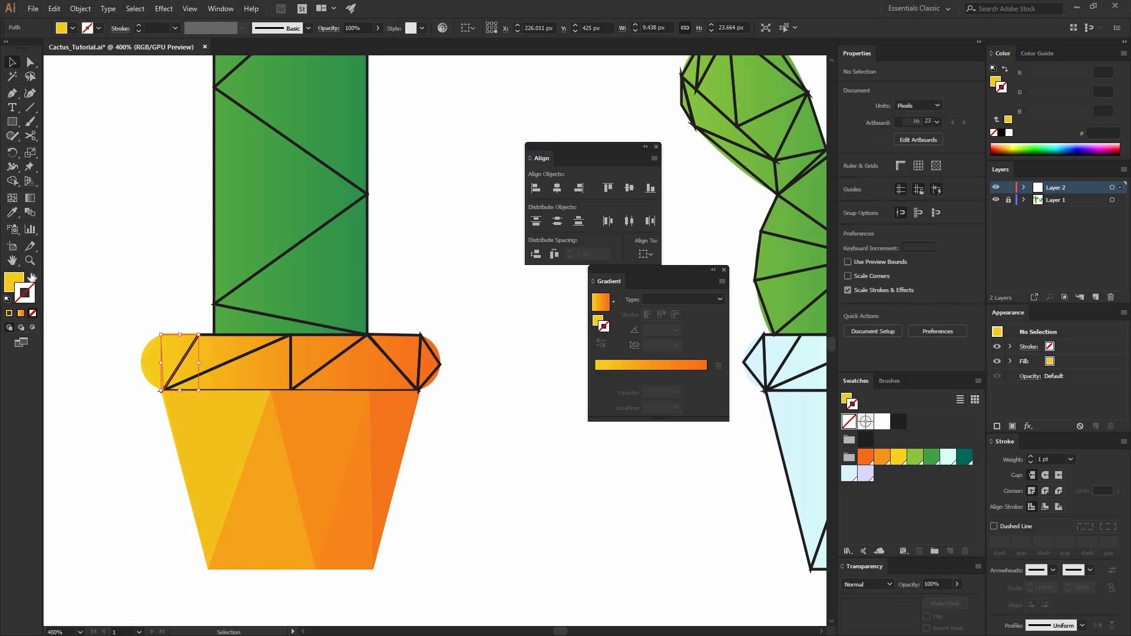
click(136, 272)
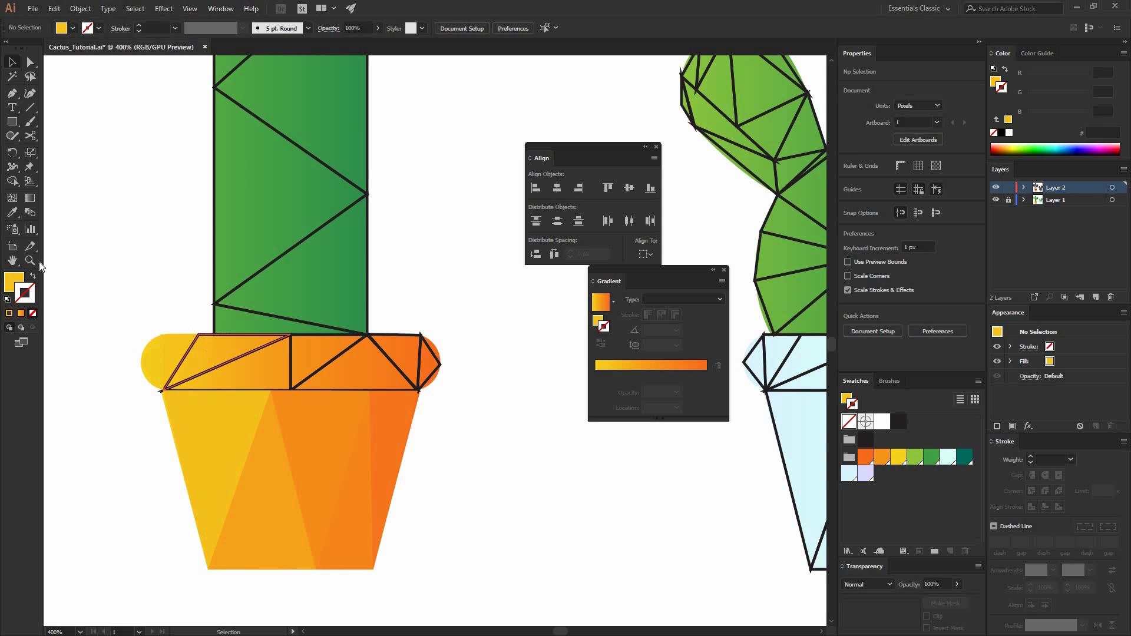
Fill the rim's long slanted third triangle with the sampled yellow-orange f7b31d and leave it without a stroke
drag(202, 331, 223, 347)
key(i)
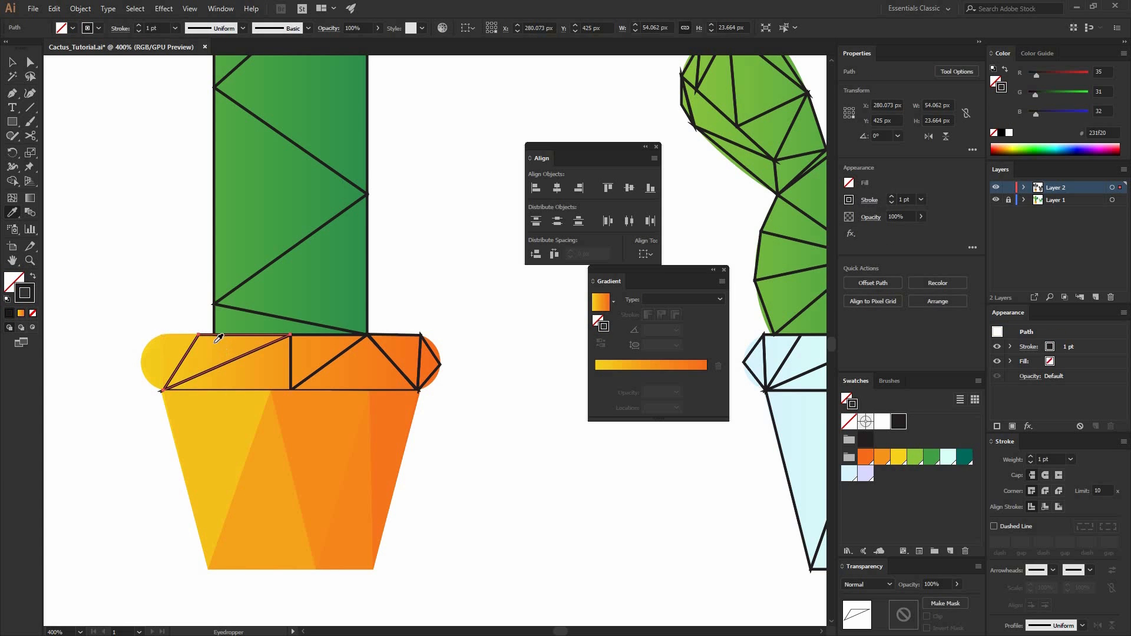
shift+click(216, 340)
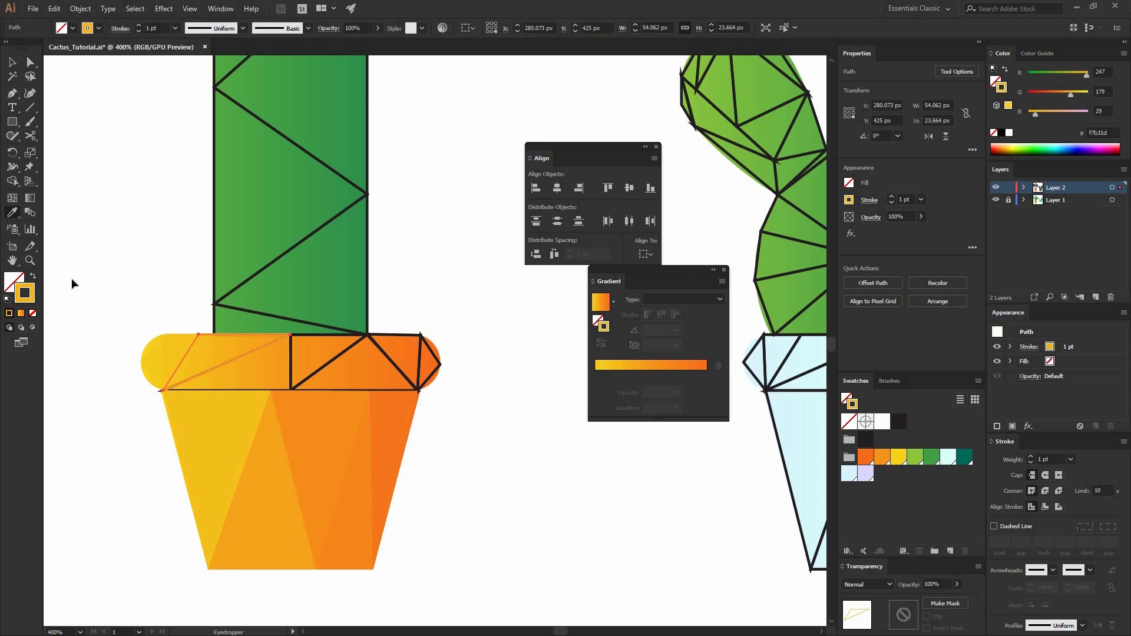
click(33, 276)
key(v)
Fill the rim triangle just right of the vertical dividing line with a solid orange sampled beneath it, without a stroke
click(282, 365)
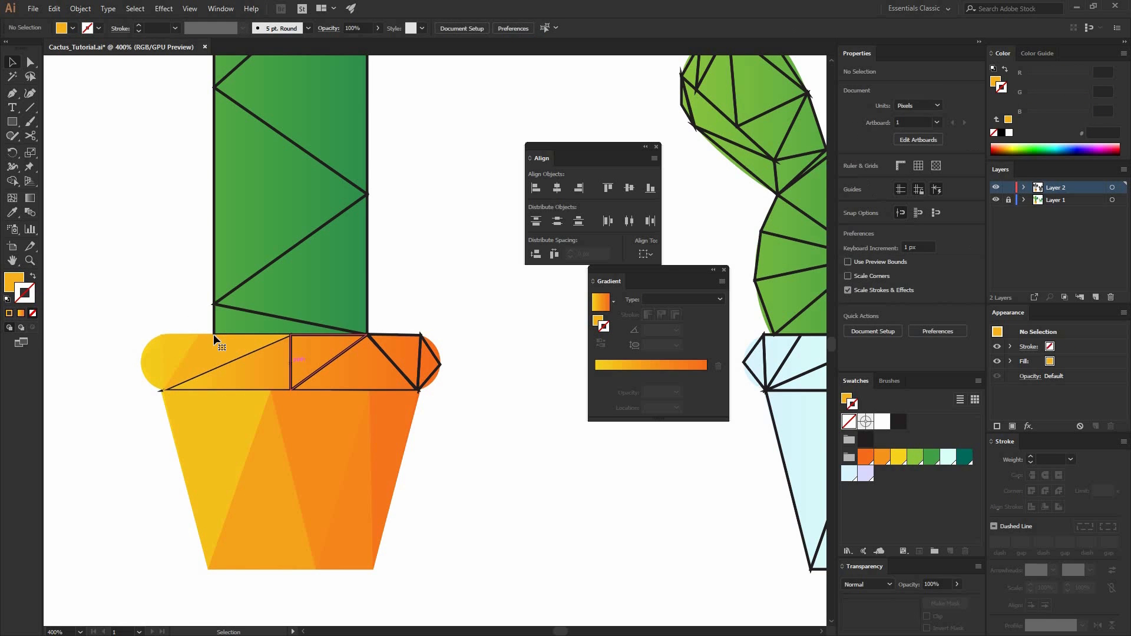
click(321, 334)
key(i)
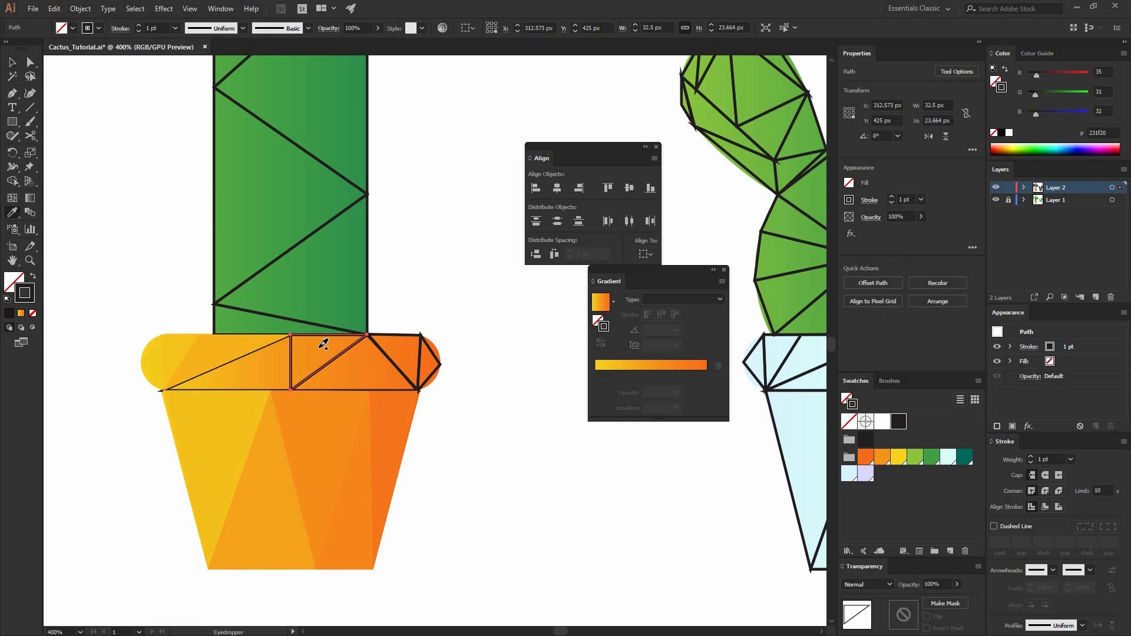
click(34, 279)
click(33, 277)
key(v)
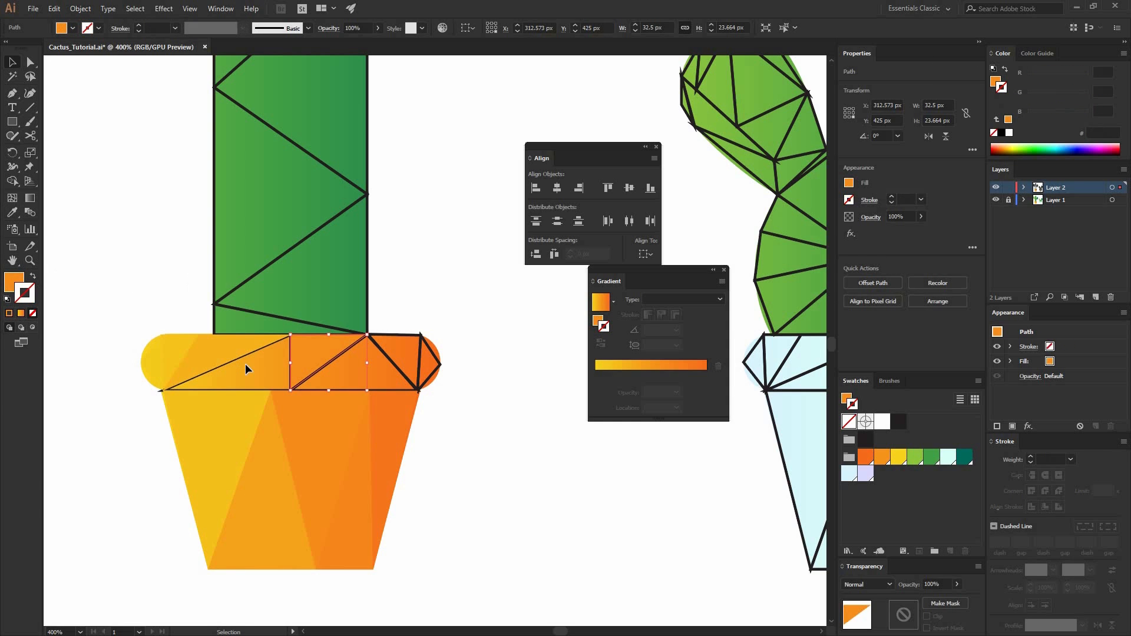
Fill the rim triangle just left of the vertical dividing line with the sampled orange f7a41d and no stroke
click(245, 363)
click(224, 362)
click(13, 215)
click(258, 360)
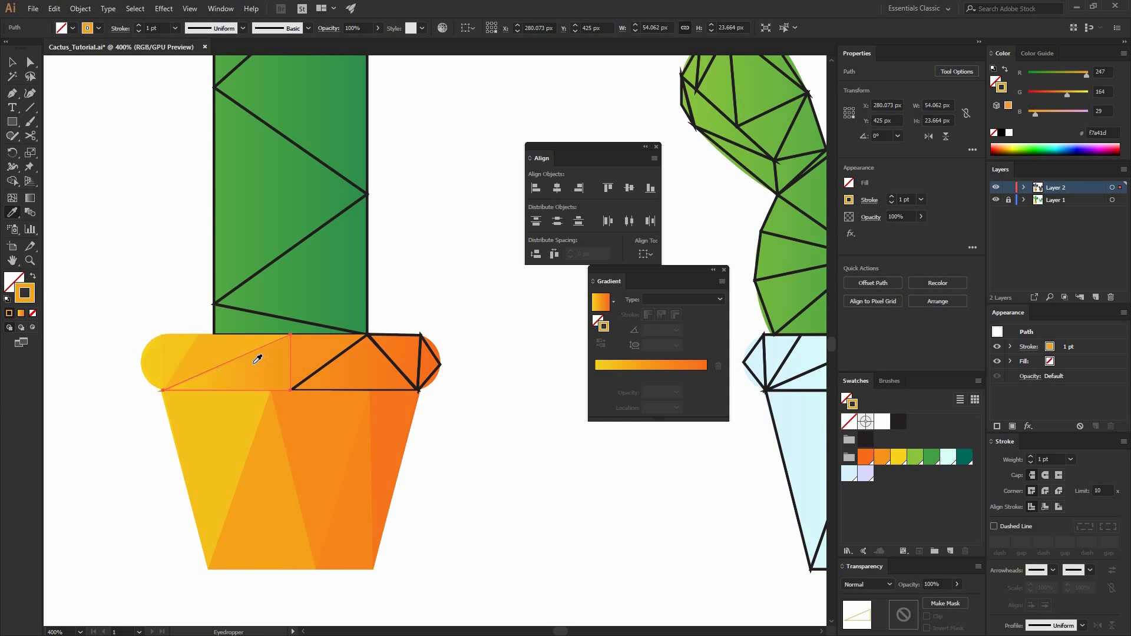
click(34, 276)
key(v)
Fill the wide upright triangle in the rim's right half with the sampled orange f77f1d and remove its stroke
click(366, 361)
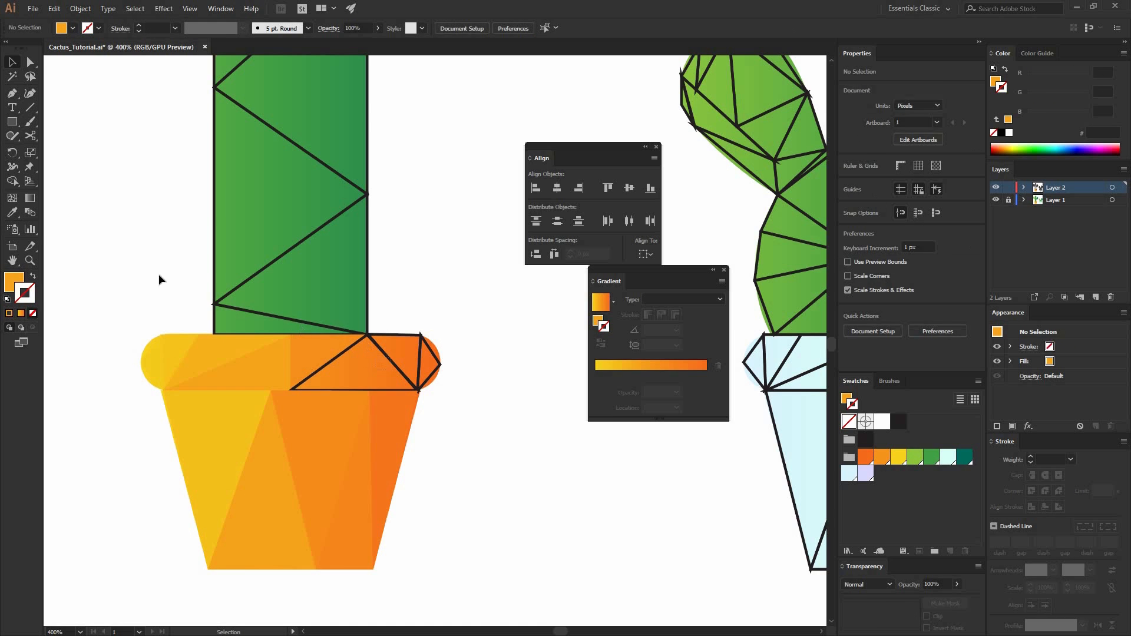
click(328, 361)
key(i)
click(360, 349)
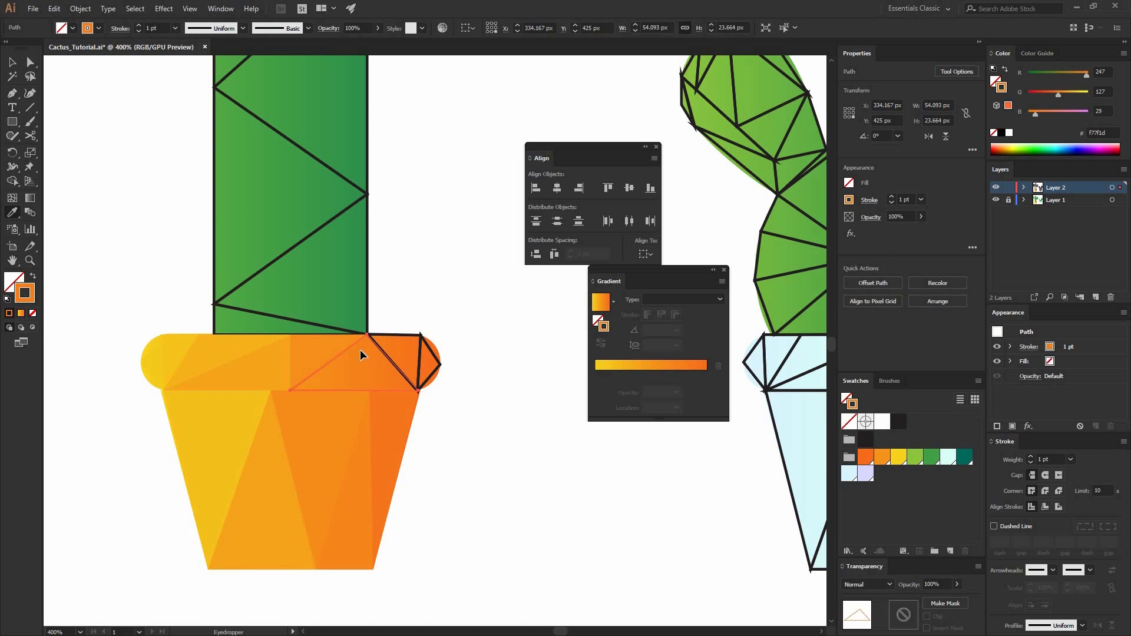
key(ctrl+shift+a)
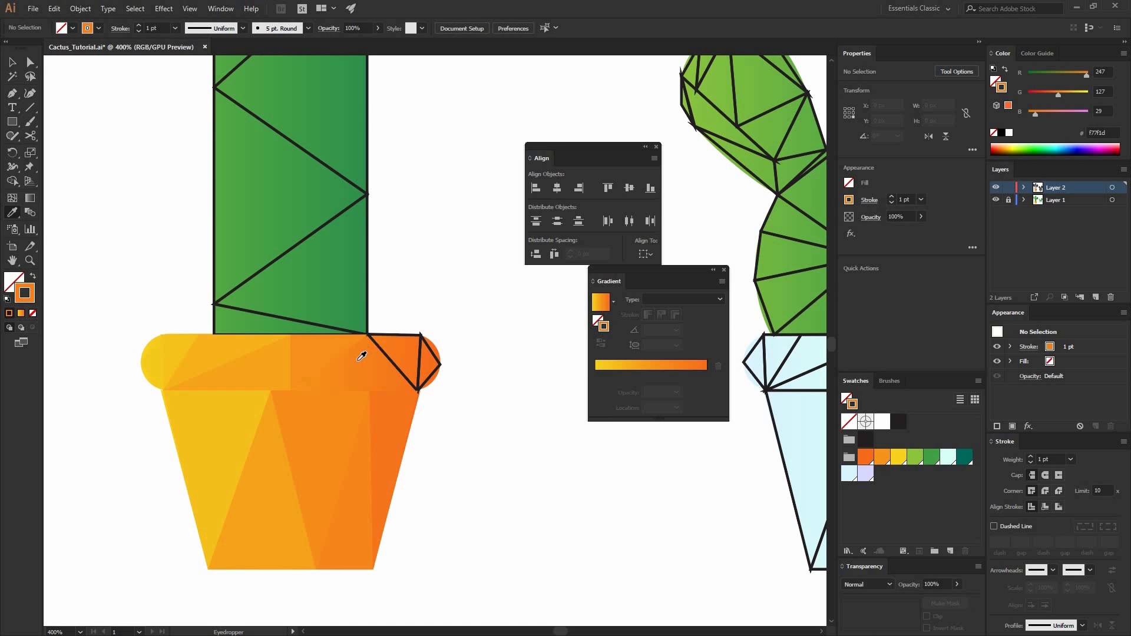
key(x)
key(v)
click(346, 354)
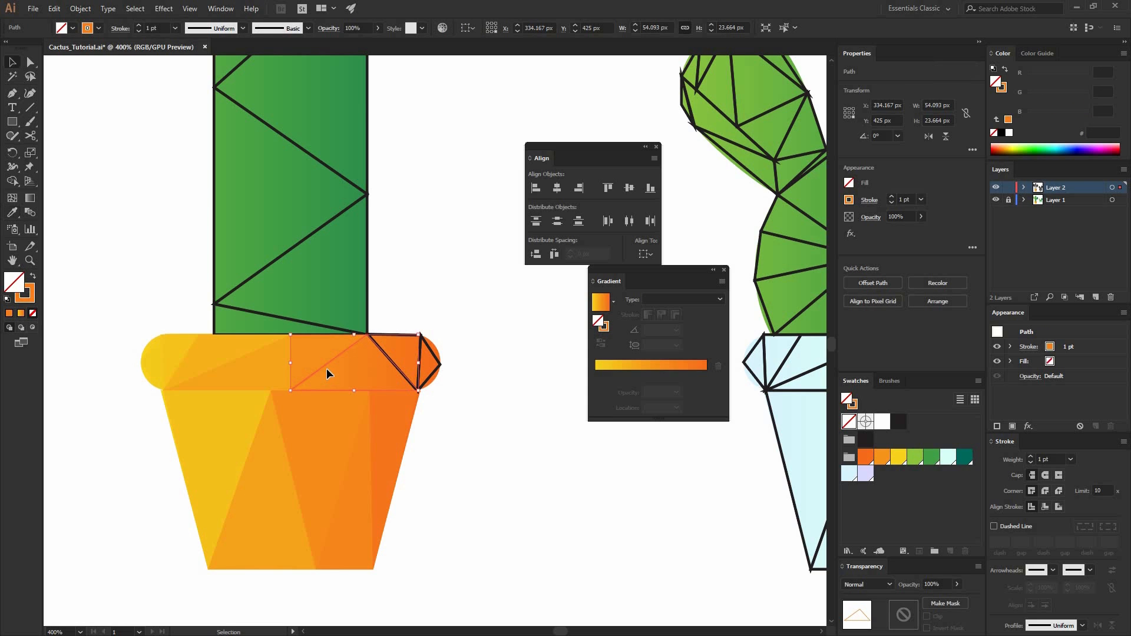
key(shift+x)
Undo the gradient fill picked up by the rim's right inverted triangle and fill it with the sampled solid orange f7761d
click(398, 344)
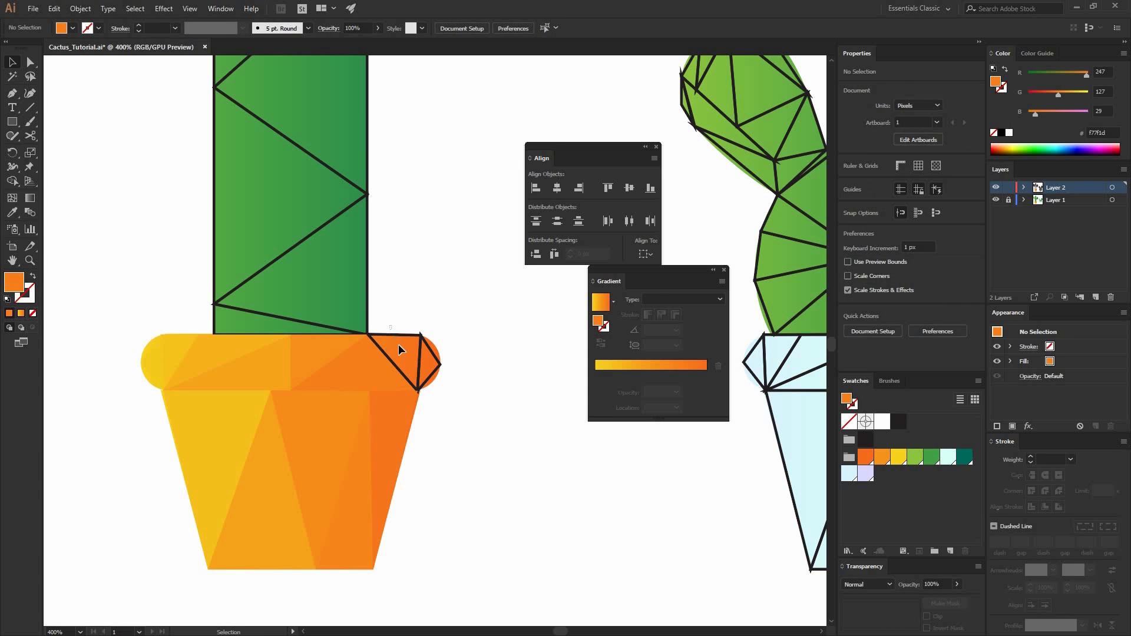
click(372, 338)
key(i)
click(397, 340)
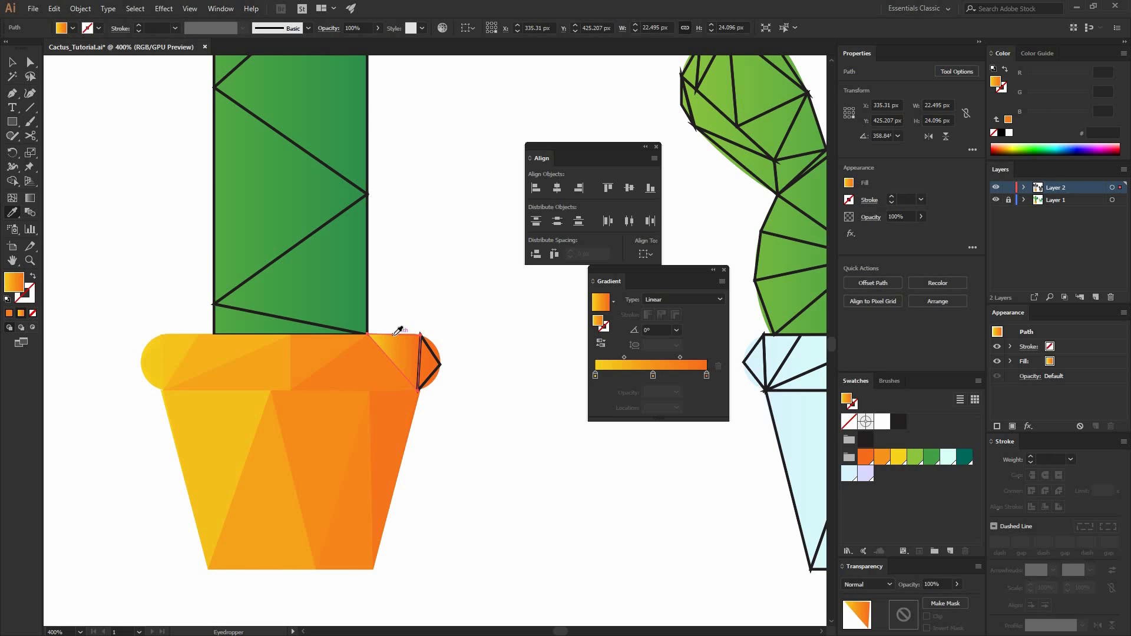
shift+click(394, 335)
key(shift+x)
key(ctrl+z)
key(ctrl+z)
key(ctrl+z)
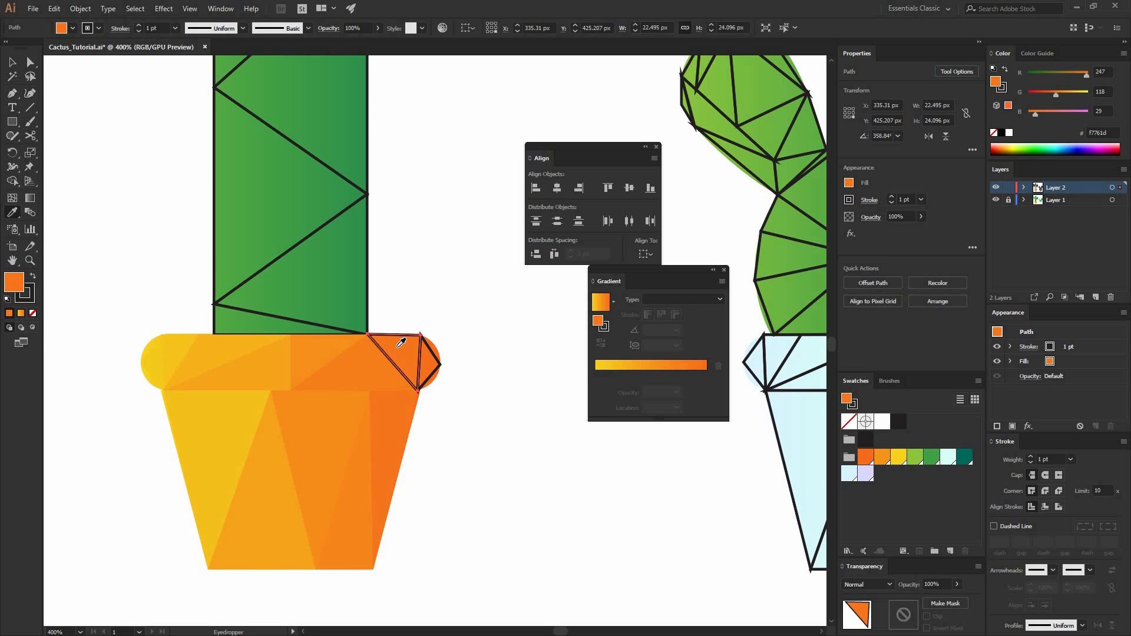
Remove the black stroke from the orange inverted triangle near the rim's right end
click(380, 344)
key(ctrl+shift+a)
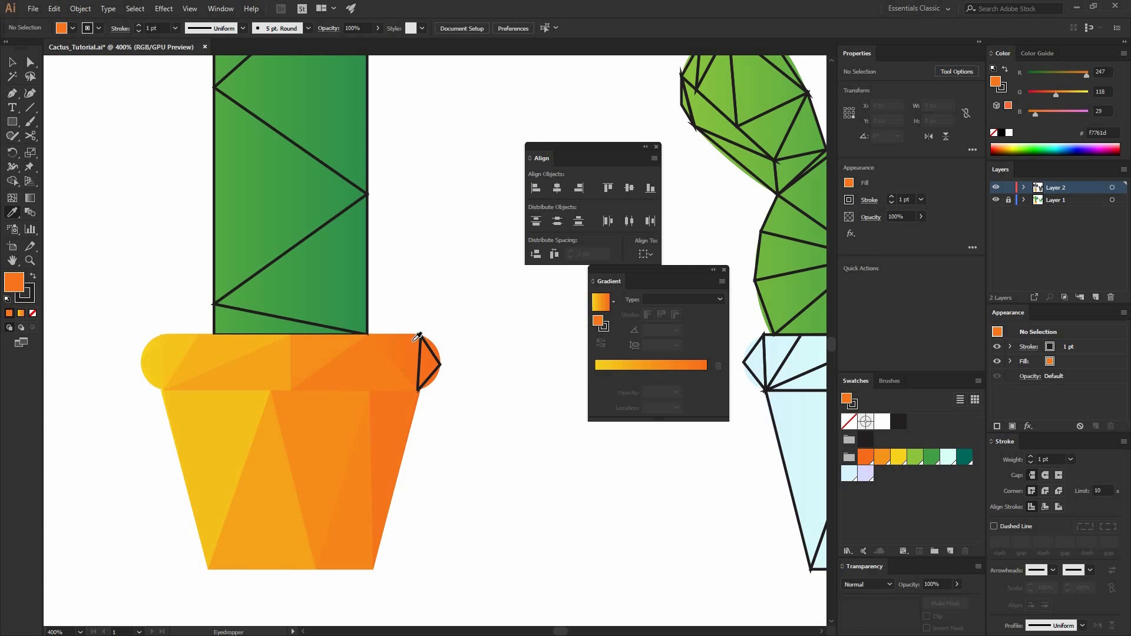
key(v)
click(423, 354)
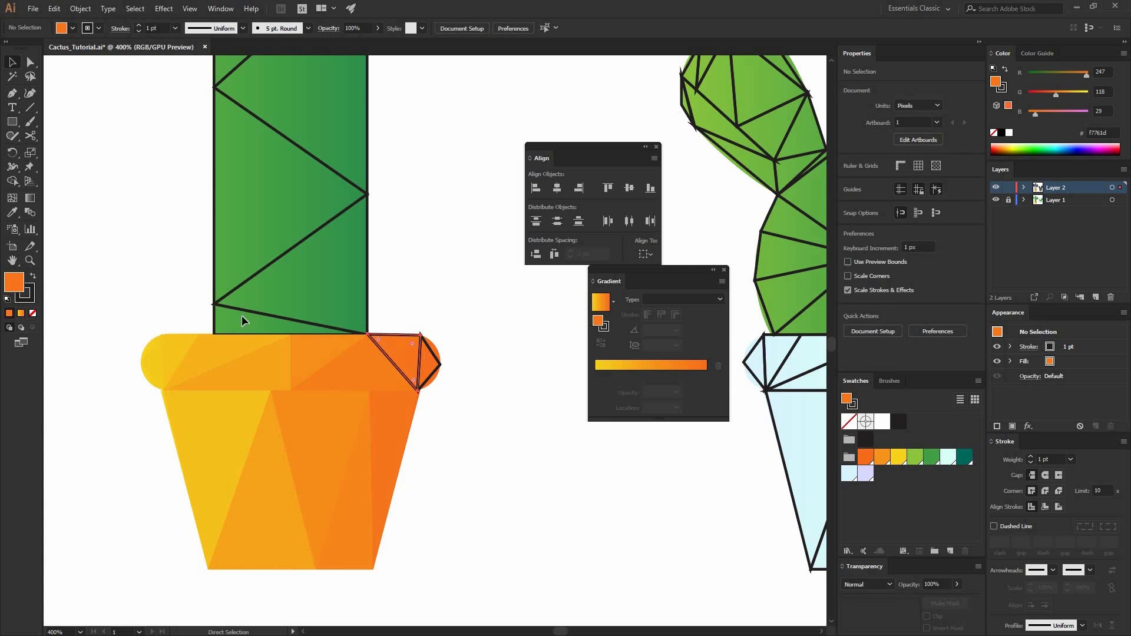
key(ctrl+shift+a)
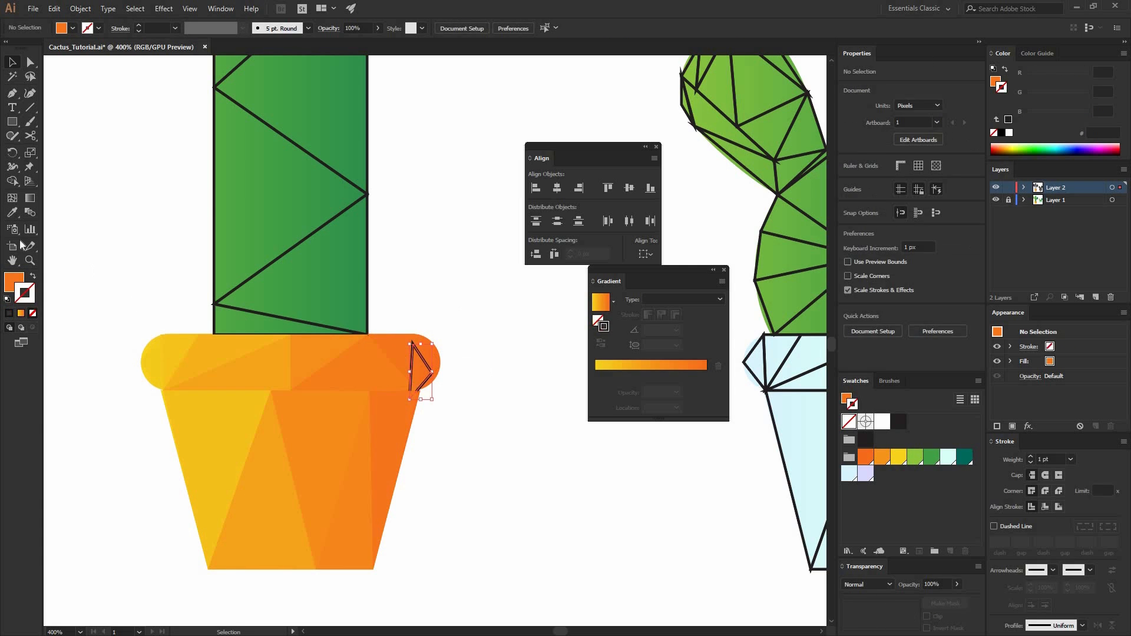
Fill the small triangle at the rim's far right end with a solid orange sampled beneath it, without a stroke
click(419, 377)
key(i)
shift+click(424, 358)
key(shift+x)
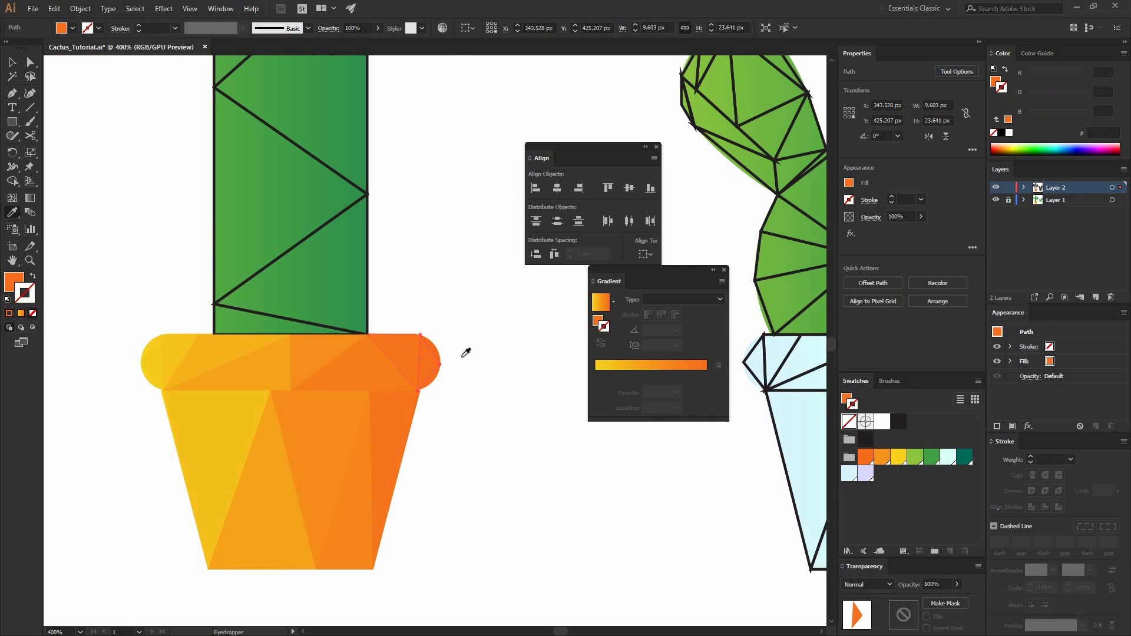
Fill the thin triangle at the foot of the trunk, just above the pot rim, with the sampled green 50a746 and no stroke
key(v)
click(432, 355)
drag(460, 334, 489, 398)
key(ctrl+shift+a)
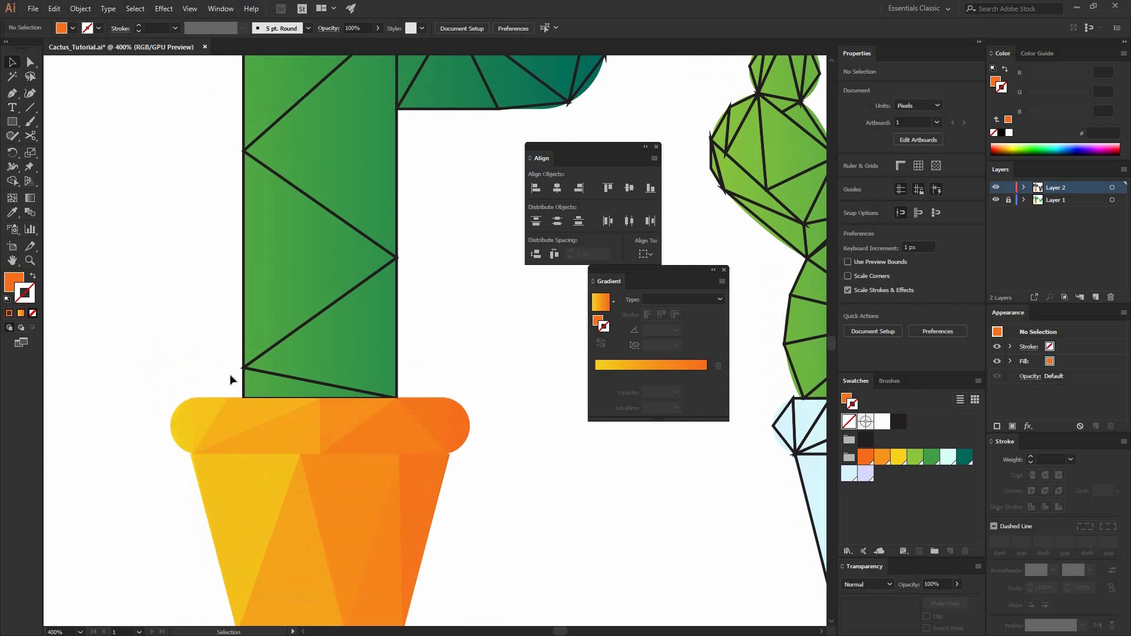
click(244, 380)
key(i)
shift+click(252, 368)
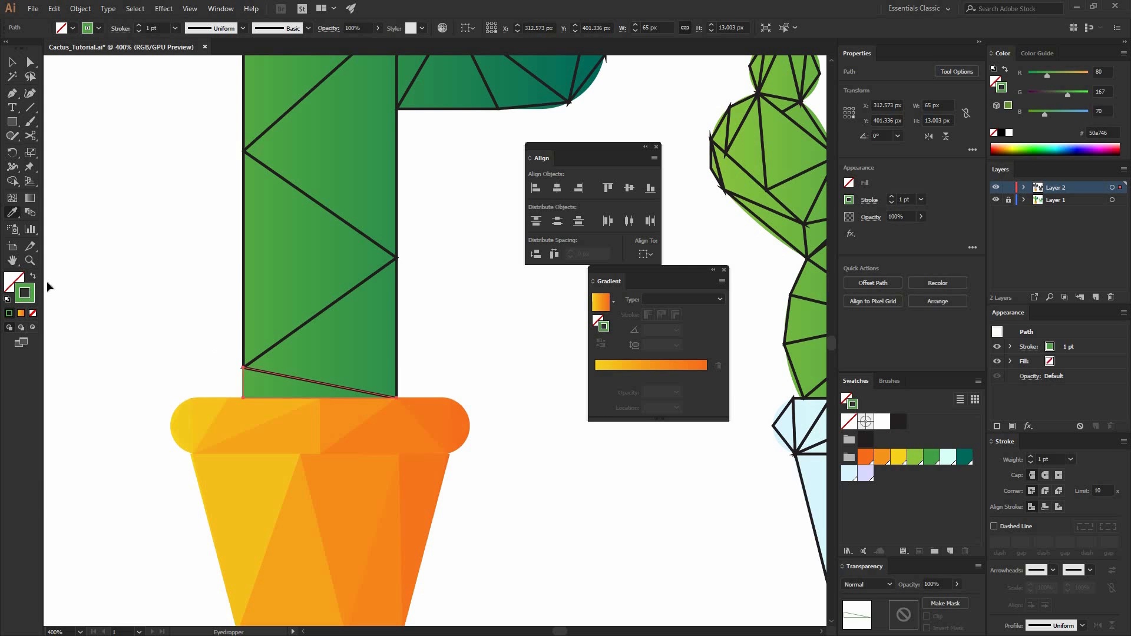
key(shift+x)
Fill the trunk's lowest triangle along its right edge with a solid green sampled beneath it, without a stroke
click(287, 337)
click(13, 212)
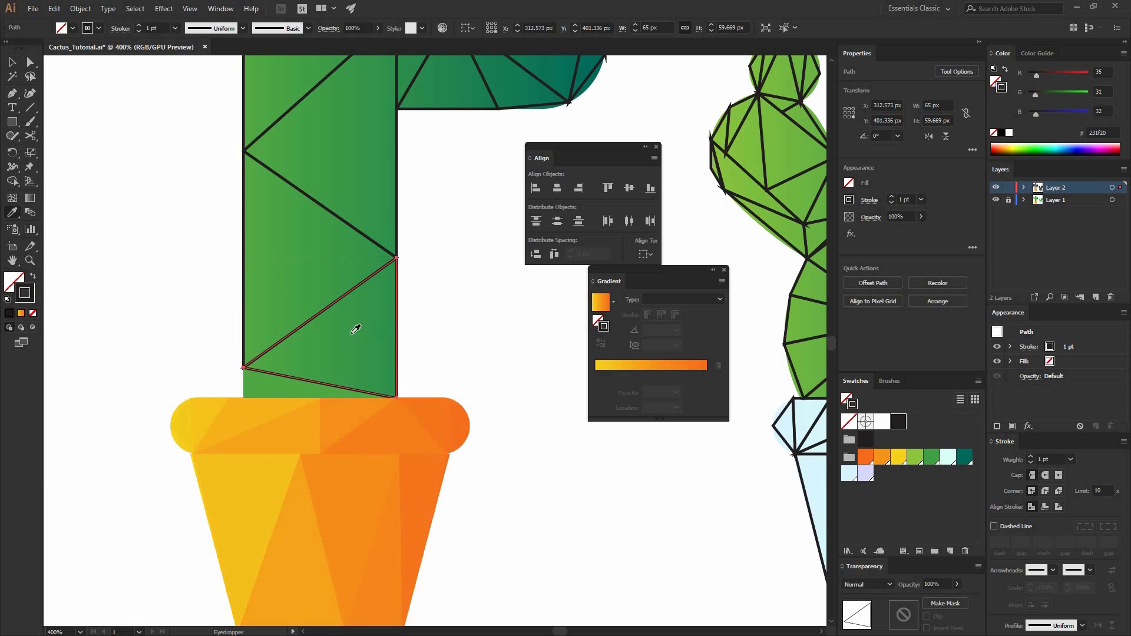
shift+click(347, 335)
click(32, 277)
Fill the large triangle based on the trunk's left edge with the sampled green 52a745 and remove its stroke
key(v)
scroll(247, 318, up, 2)
click(259, 313)
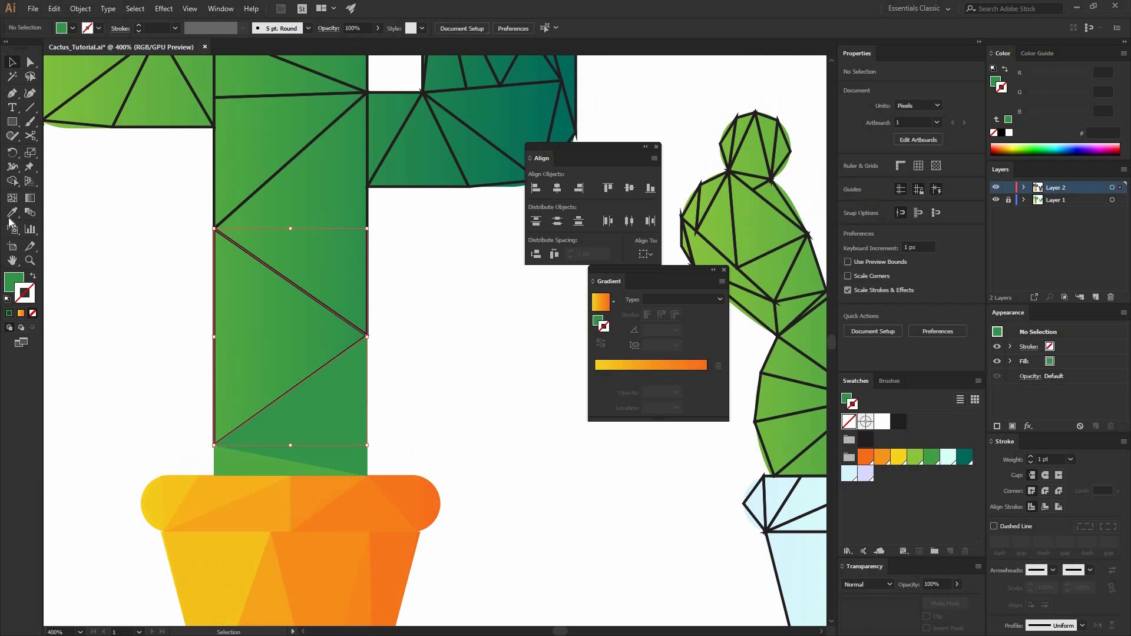
key(i)
shift+click(227, 308)
click(33, 277)
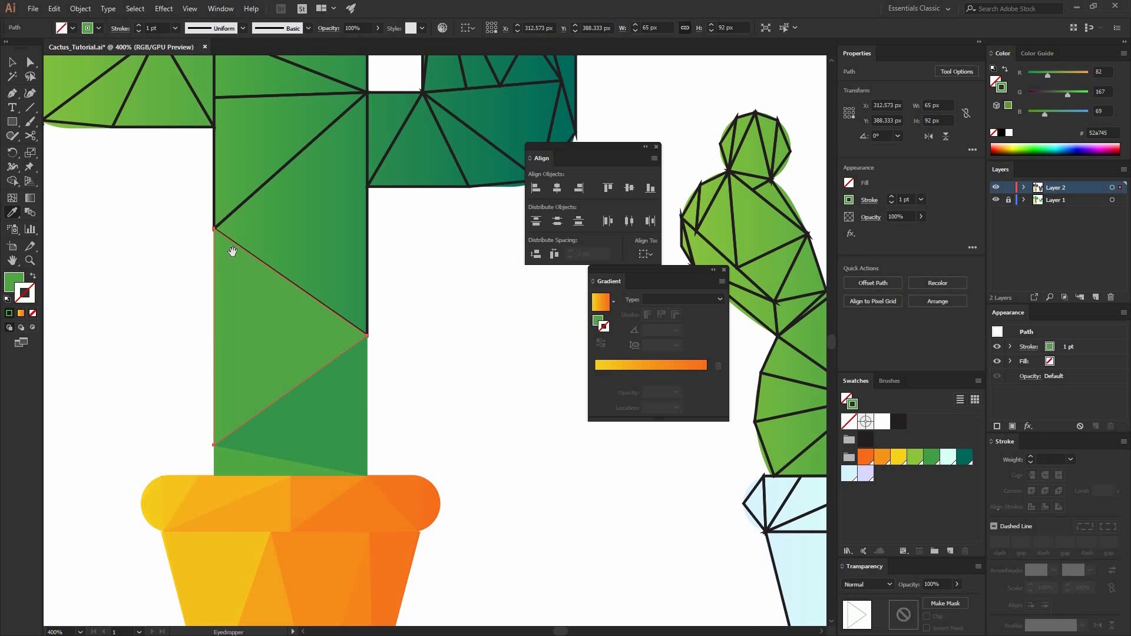
Fill the next triangle up, based on the trunk's right edge, with the sampled green 3a994a and no stroke
key(v)
click(277, 241)
drag(343, 222, 325, 307)
click(324, 306)
key(i)
shift+click(318, 311)
click(33, 276)
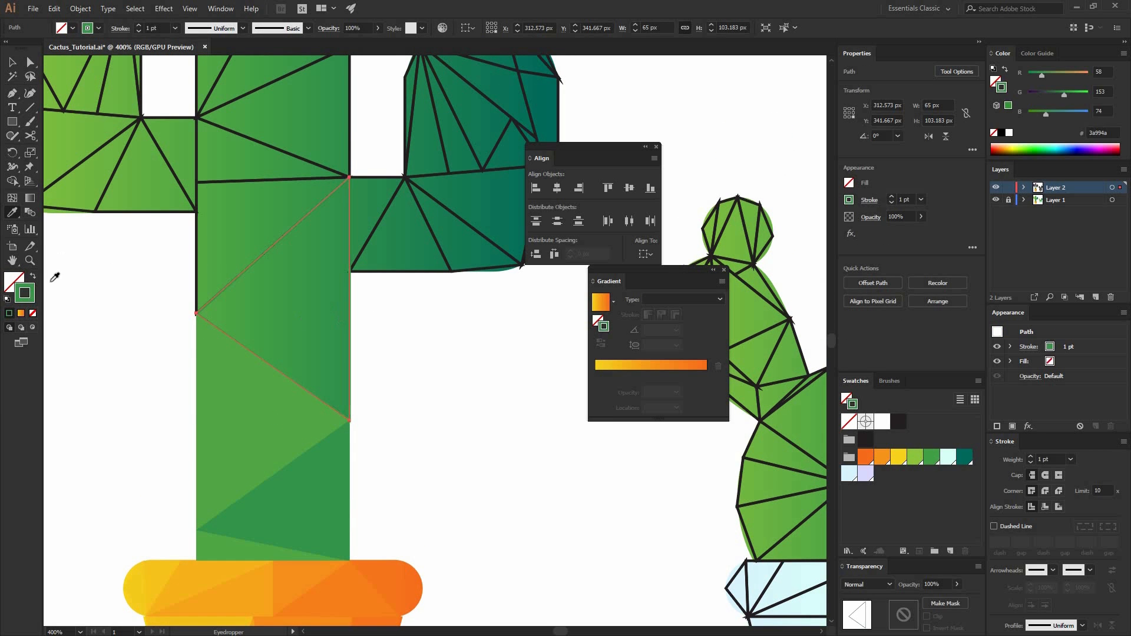
Fill the trunk's left-edge triangle below the arm junctions with a solid green sampled beneath it, without a stroke
key(v)
click(117, 274)
drag(239, 333, 263, 432)
click(256, 312)
key(i)
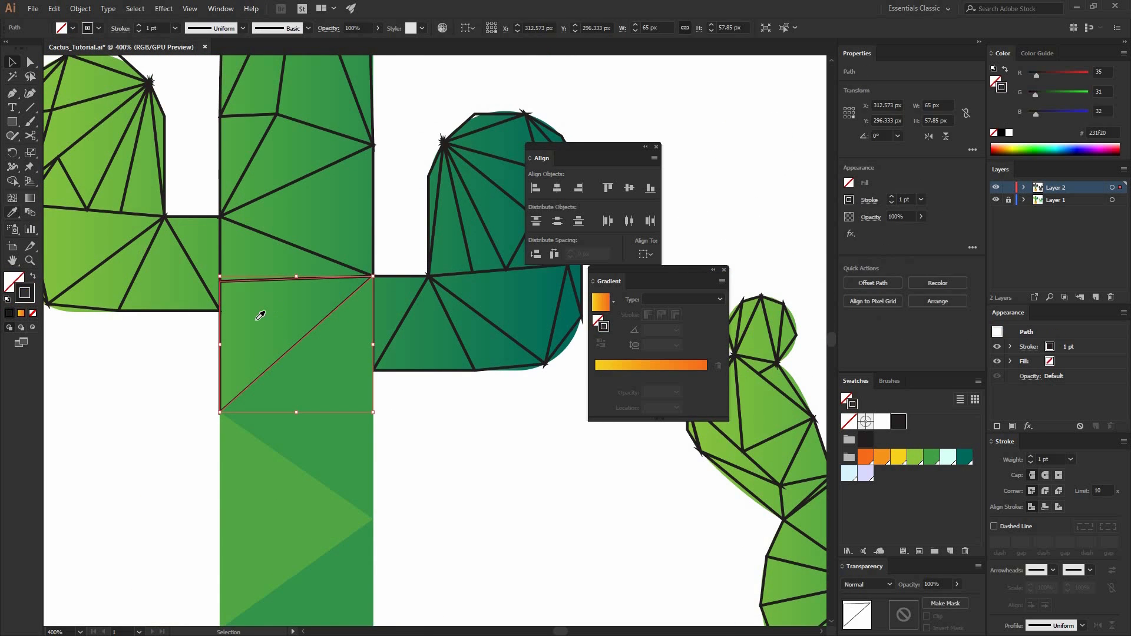
shift+click(257, 318)
click(33, 277)
Fill the small triangle where the left arm meets the trunk with the sampled green 57aa45 and remove its stroke
key(v)
click(151, 336)
drag(227, 241, 201, 247)
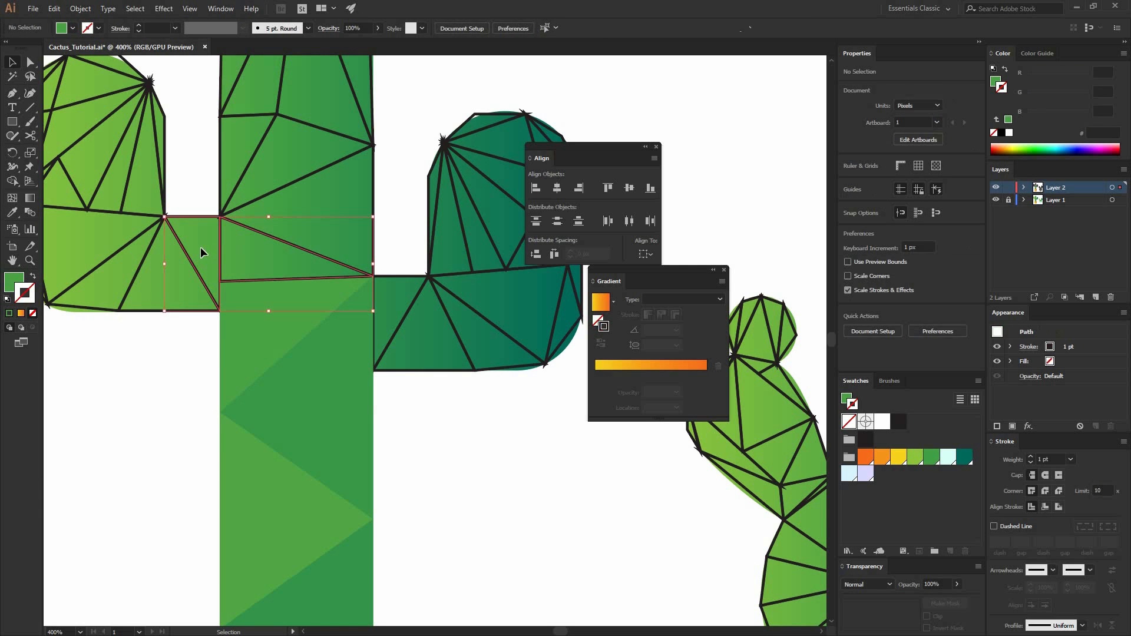
click(128, 208)
click(181, 217)
key(i)
shift+click(207, 232)
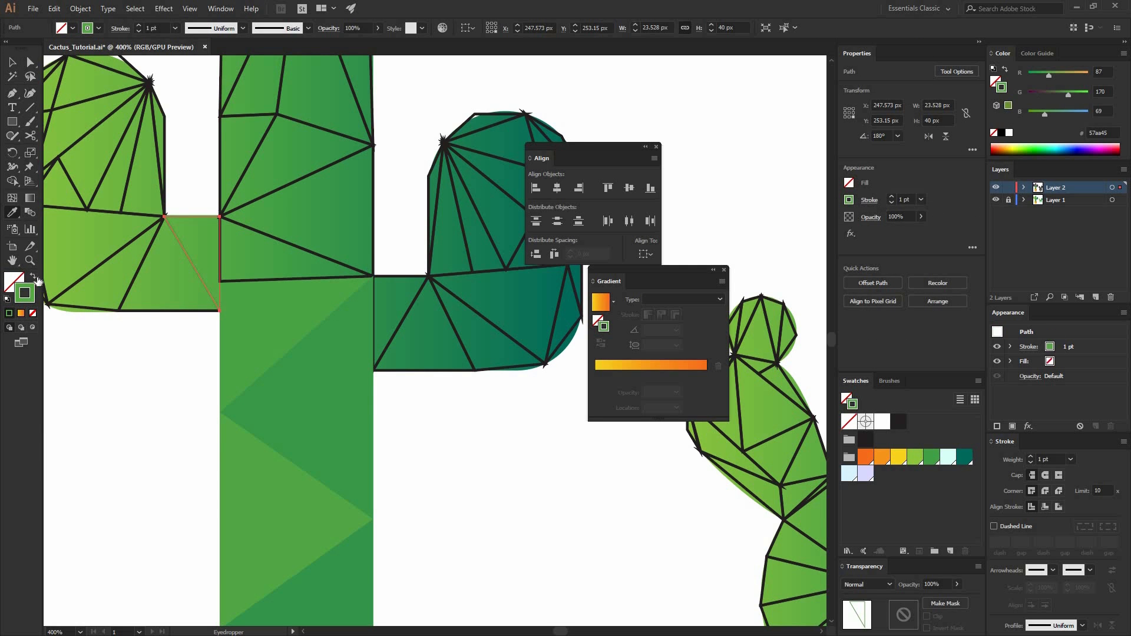
click(33, 277)
Fill the upright triangle next along the left arm's underside with the sampled green 63b044 and no stroke
key(v)
click(156, 327)
click(155, 310)
key(i)
shift+click(167, 277)
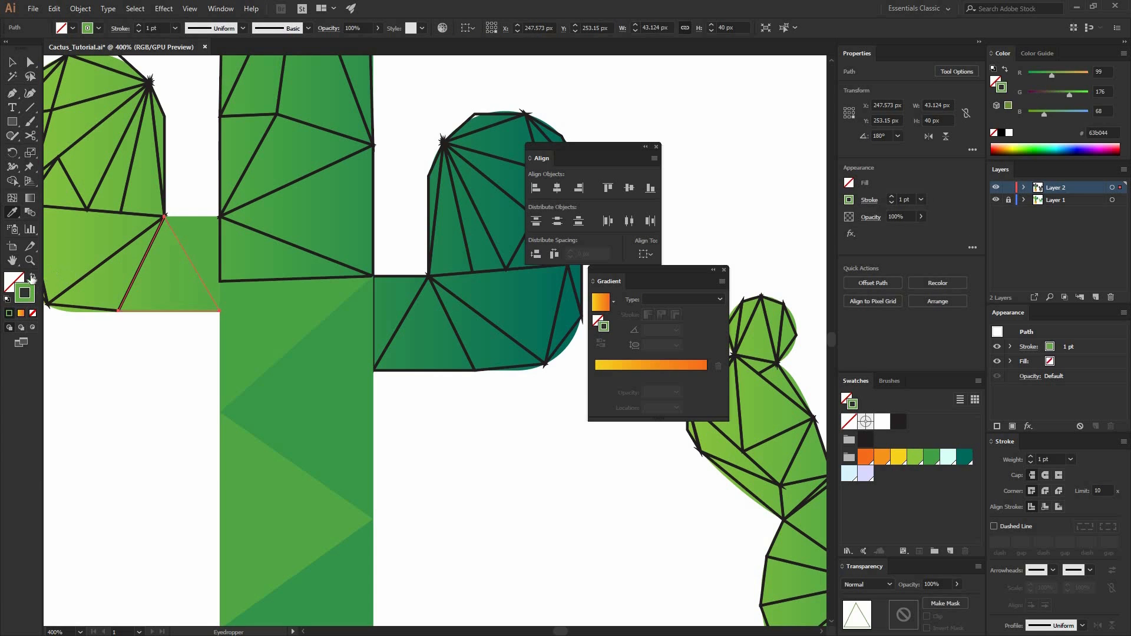
click(33, 276)
Fill the slanted triangle at the bottom of the left arm's bend with the sampled green 73b942 and no stroke
key(v)
click(101, 325)
click(94, 309)
key(i)
shift+click(108, 281)
click(33, 277)
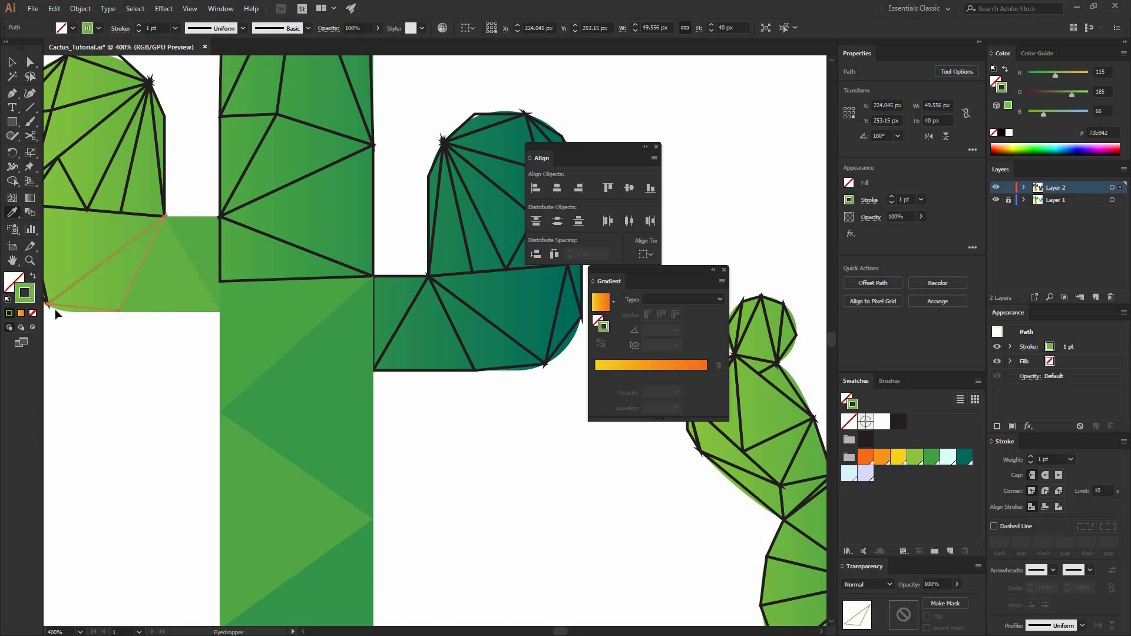
Fill the large triangle across the left arm's bend with a solid green sampled beneath it, without a stroke
key(v)
click(139, 331)
drag(215, 333, 343, 394)
drag(192, 247, 190, 242)
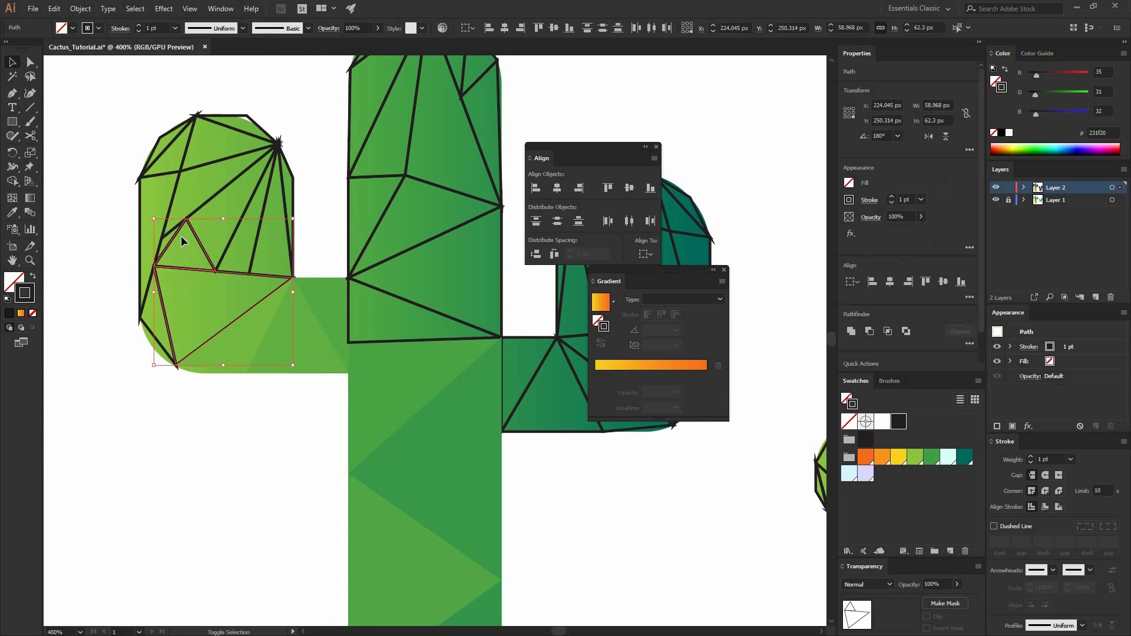
click(19, 214)
shift+click(222, 313)
click(33, 276)
Fill the narrow triangle at the outer curve of the left arm's bend with the sampled green 8bc53f and no stroke
key(v)
click(152, 321)
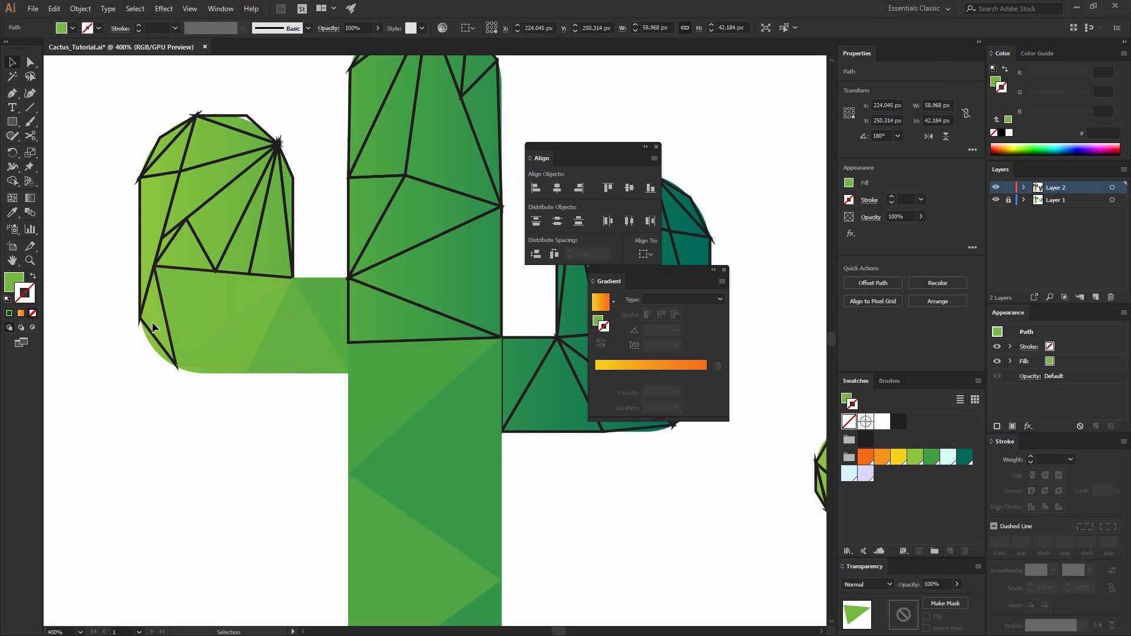
click(148, 328)
key(i)
shift+click(145, 317)
click(34, 277)
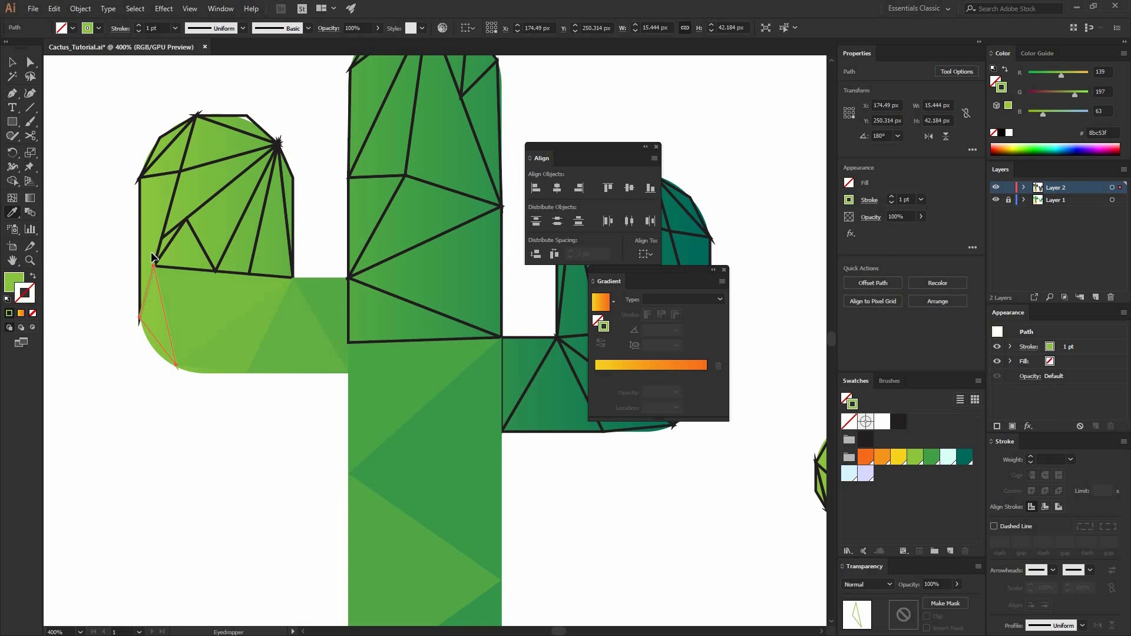
Fill the thin sliver along the left arm's inner edge with a solid green sampled beneath it, without a stroke
key(v)
scroll(305, 295, up, 2)
click(284, 271)
click(21, 212)
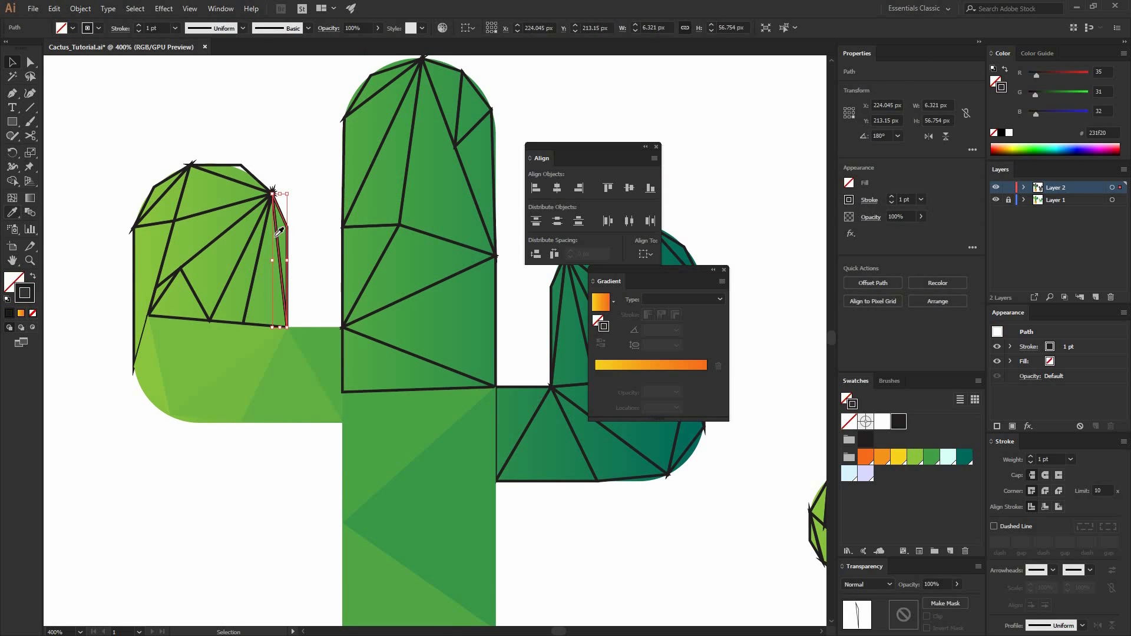
click(34, 276)
Fill the two narrow fan triangles beside the left arm's inner-edge sliver with solid sampled greens and no stroke
key(v)
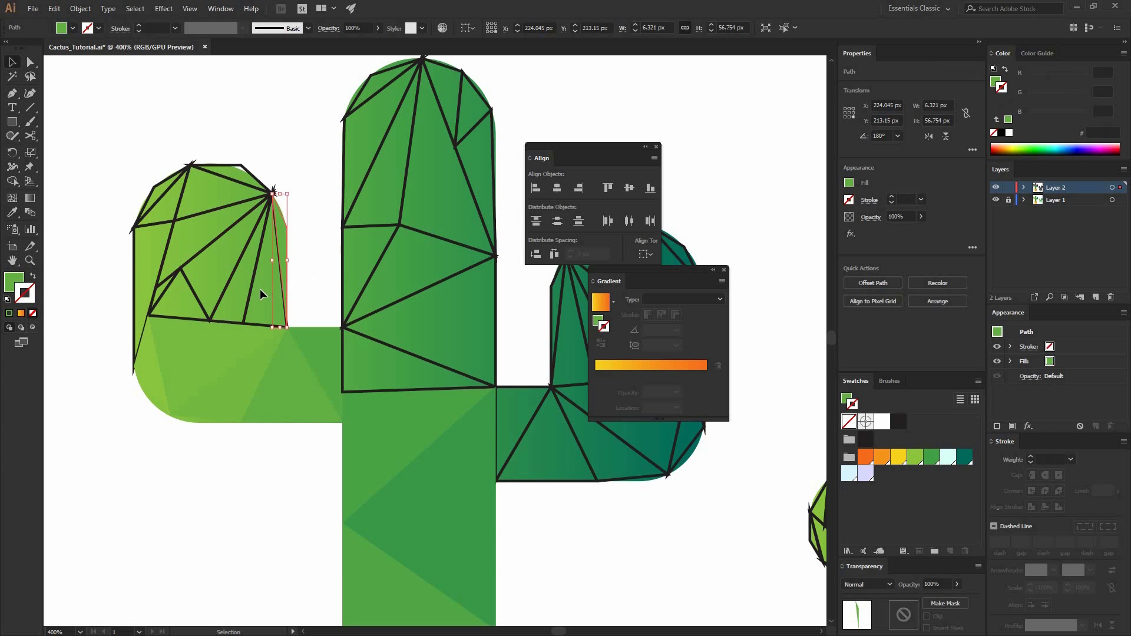
click(251, 287)
click(17, 213)
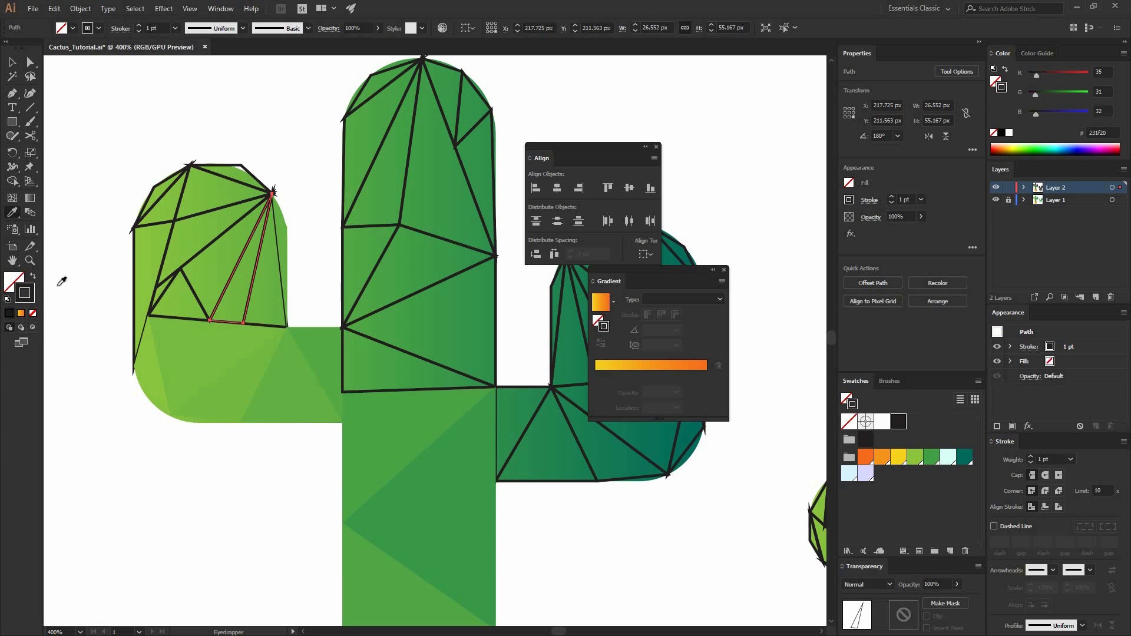
ctrl+click(265, 286)
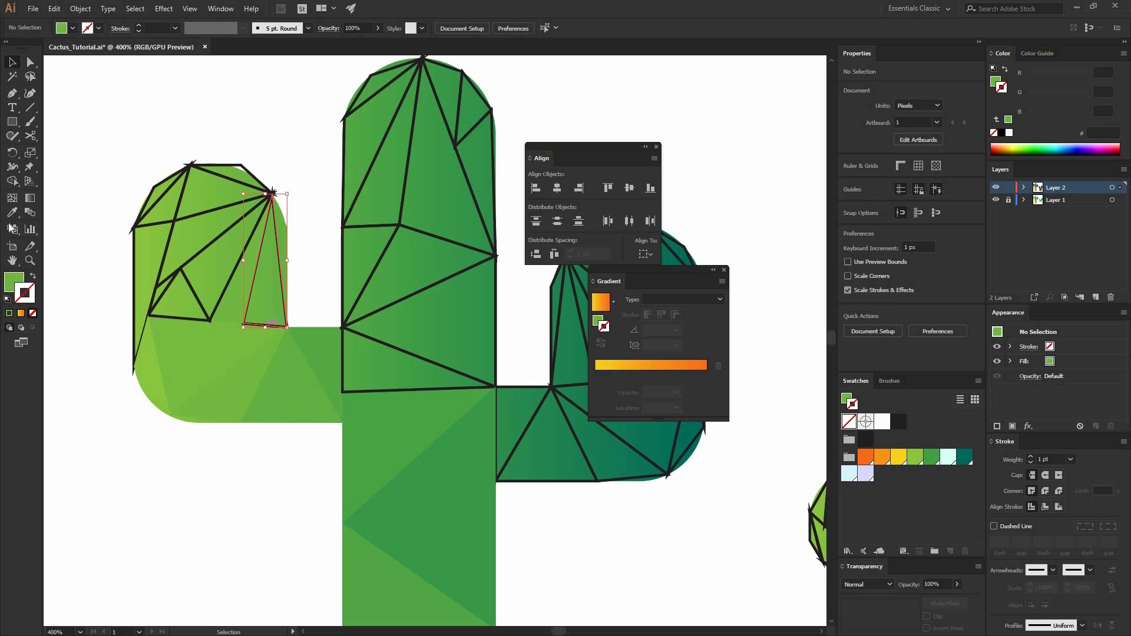
click(265, 286)
key(v)
click(83, 243)
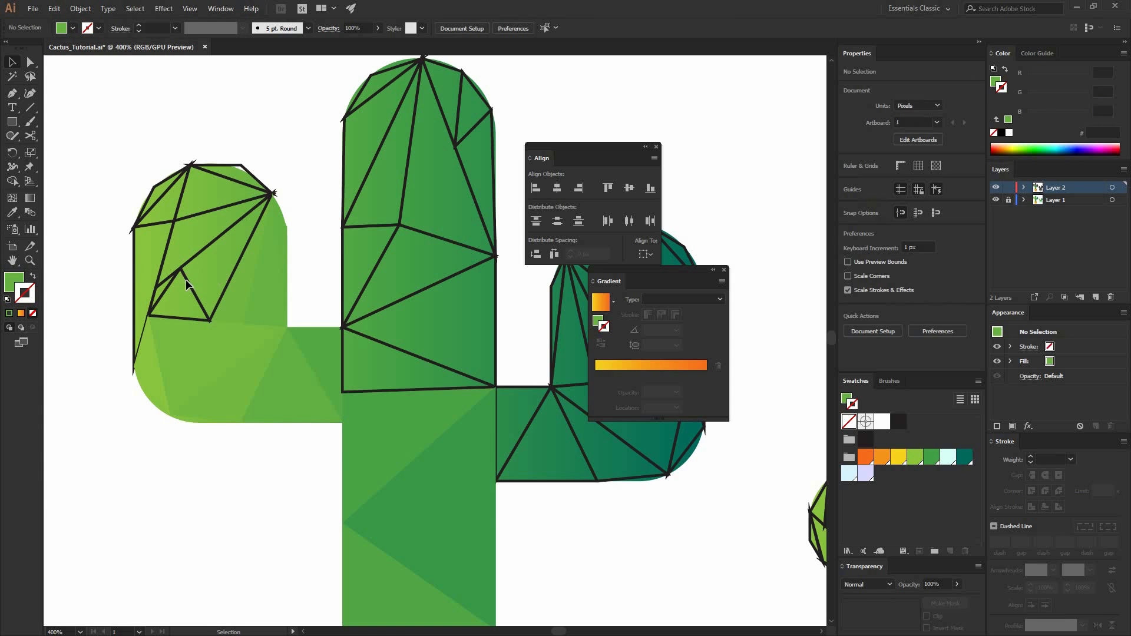
Fill the third fan triangle, in the middle of the left arm, with the sampled green 7bbd41
click(186, 279)
click(16, 213)
shift+click(209, 266)
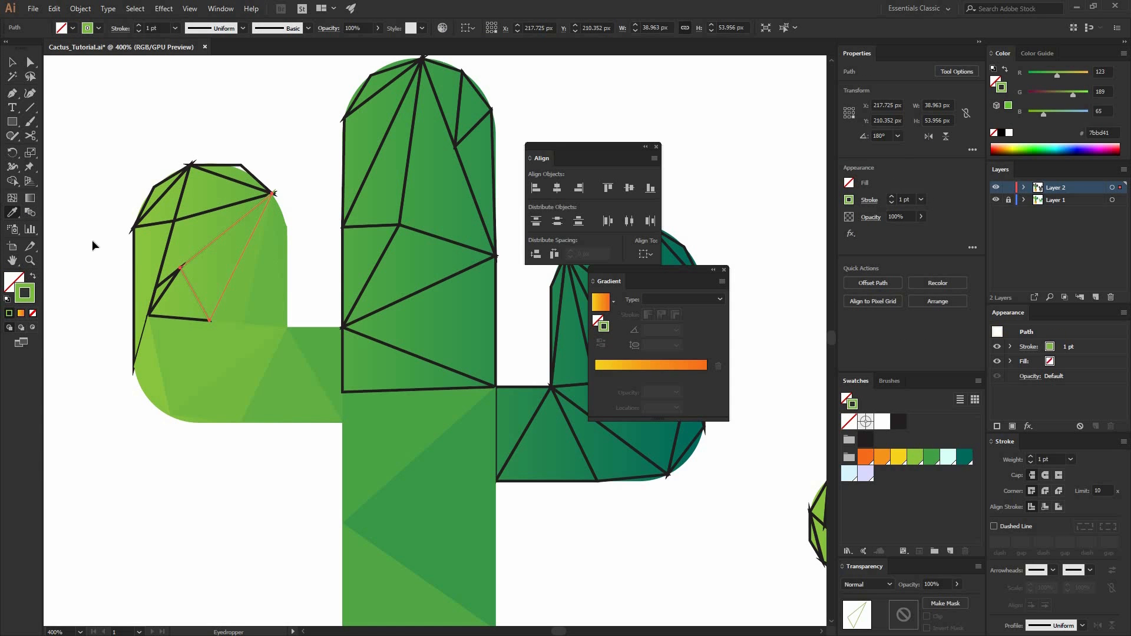
Fill the thin sliver and the small upright triangle beside it in the left arm with solid sampled greens, without strokes
ctrl+click(165, 292)
click(158, 283)
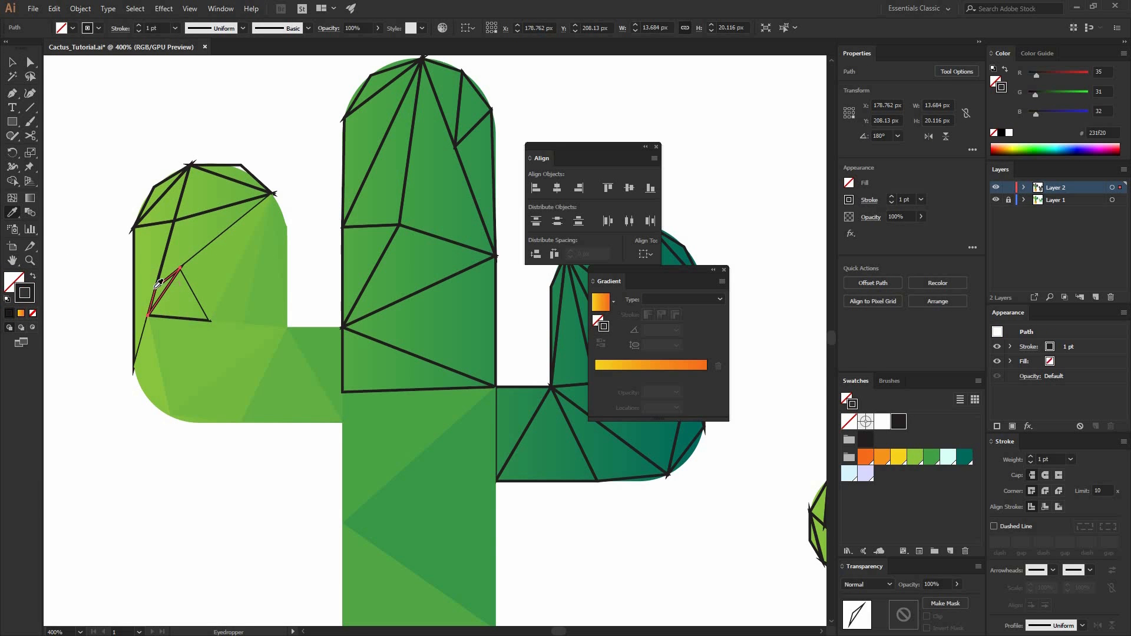
key(v)
shift+click(161, 288)
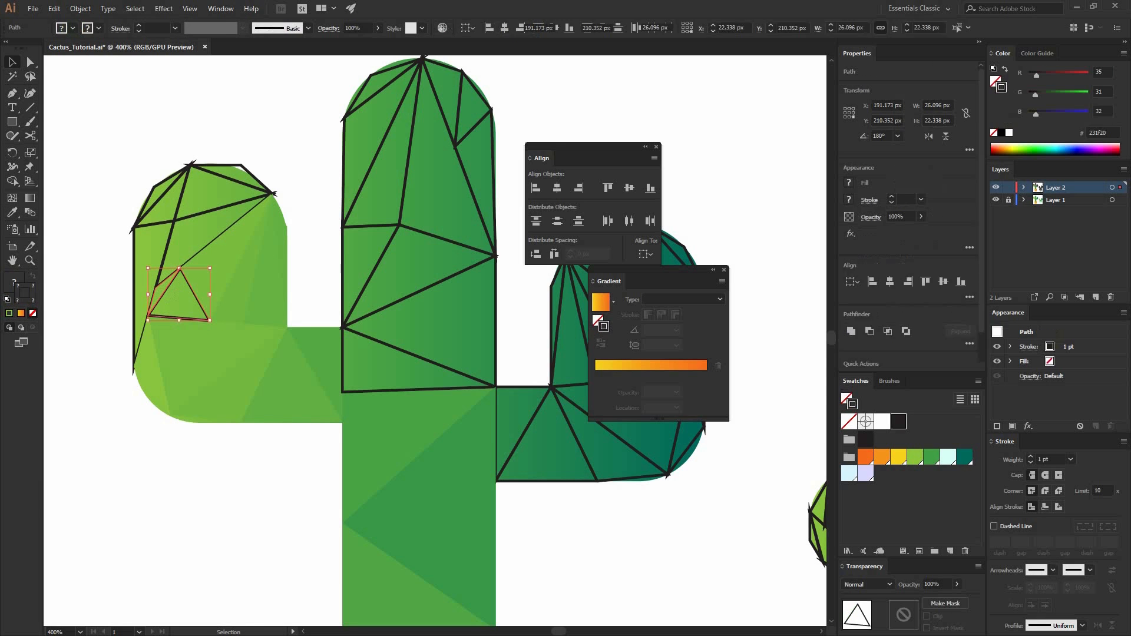
key(i)
shift+click(188, 307)
key(shift+x)
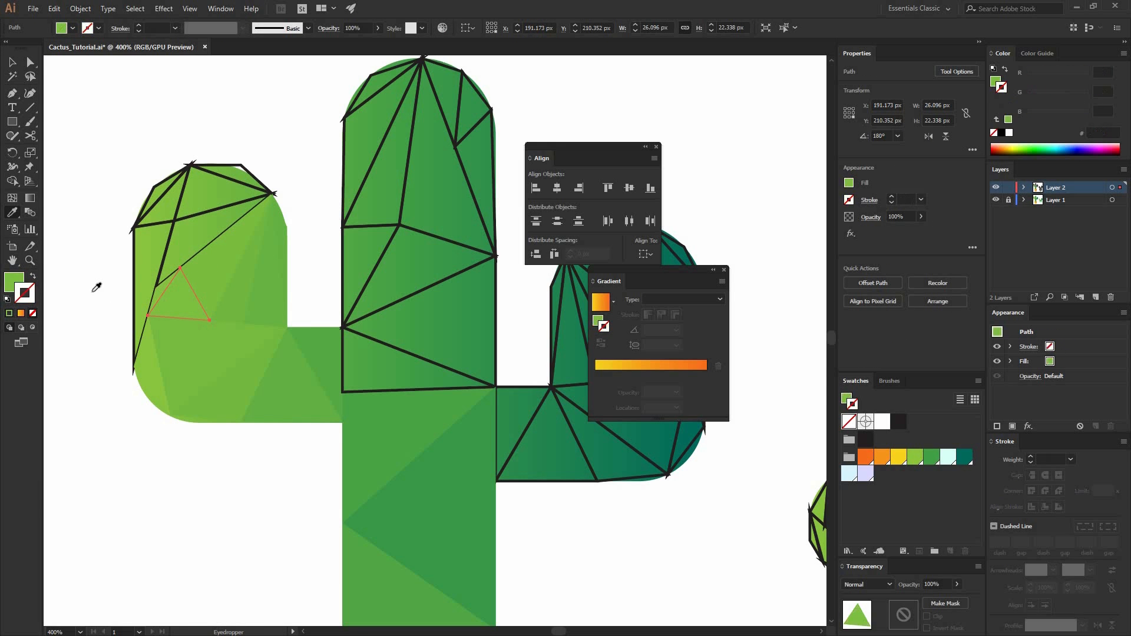
Fill the tall triangle along the left arm's outer edge with the sampled green 89c43f and remove its stroke
ctrl+click(142, 254)
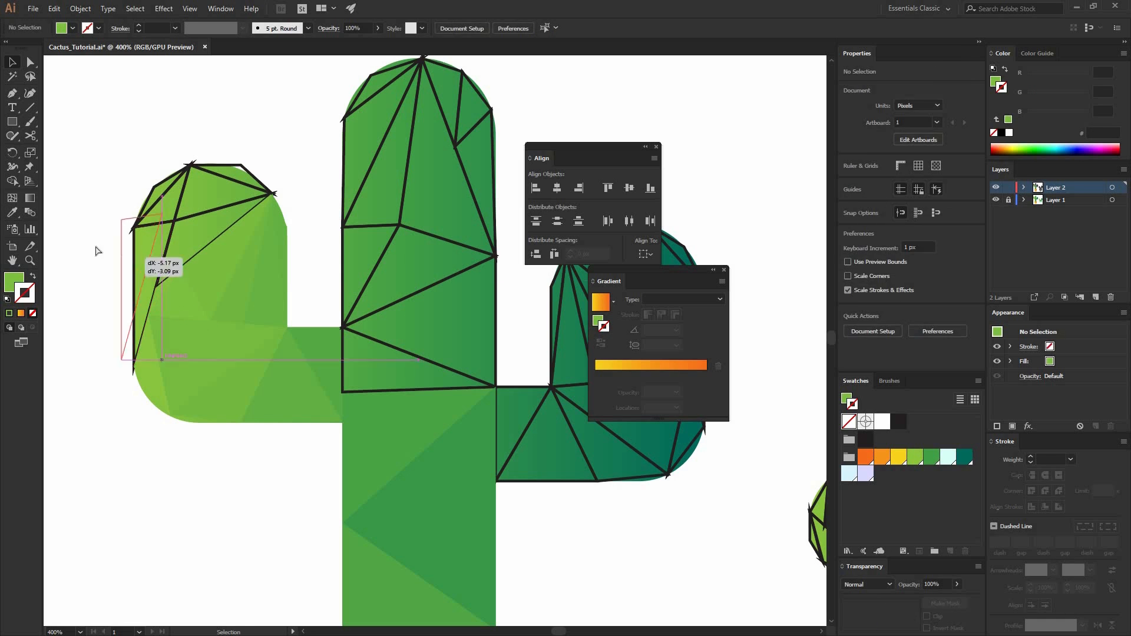
shift+click(139, 258)
key(v)
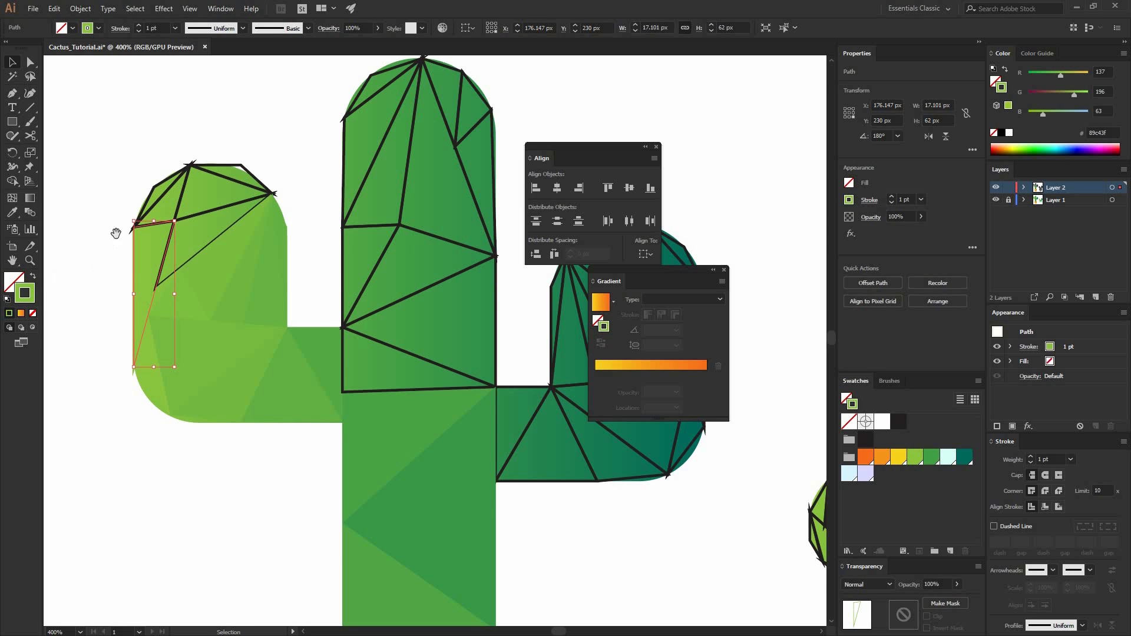
click(116, 233)
drag(116, 233, 95, 284)
click(136, 304)
click(33, 275)
click(96, 245)
Fill the long triangle crossing the upper part of the left arm with the sampled green 79bc41 and no stroke
drag(96, 245, 96, 271)
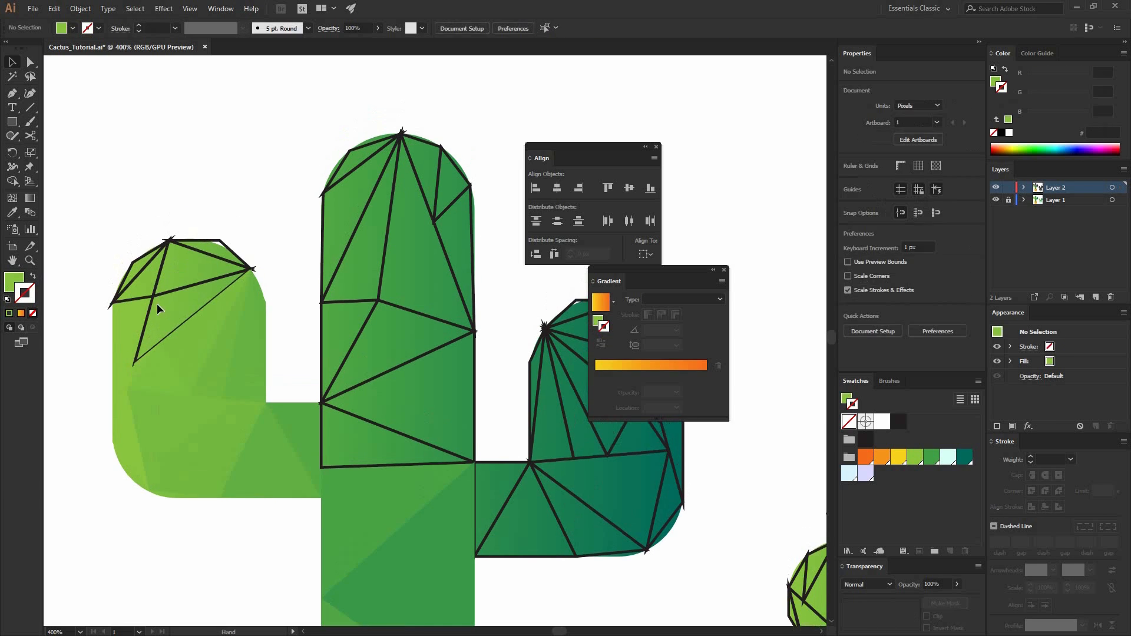
click(13, 212)
shift+click(187, 299)
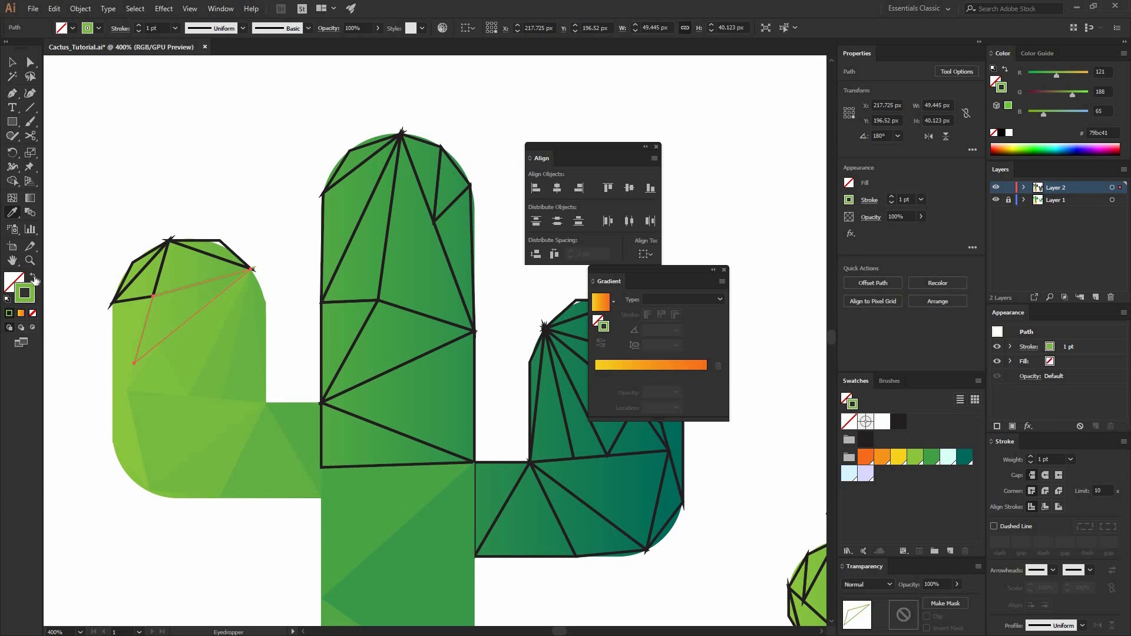
click(33, 276)
Fill the flat triangle at the very top of the left arm with the sampled green 72b842 and no stroke
key(v)
key(ctrl+shift+a)
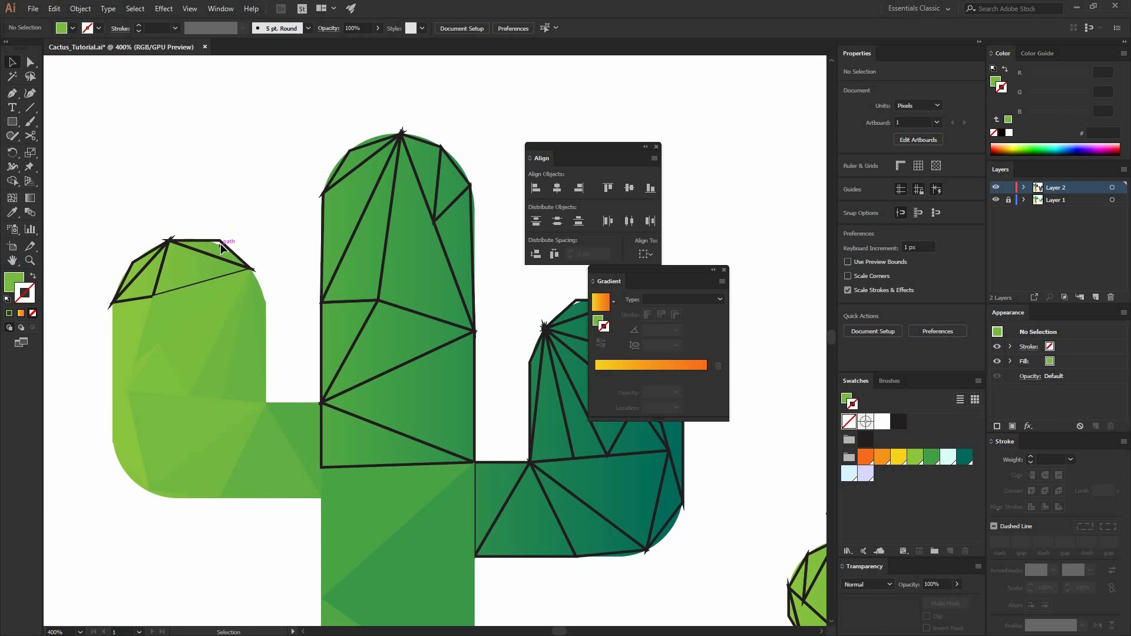
click(194, 242)
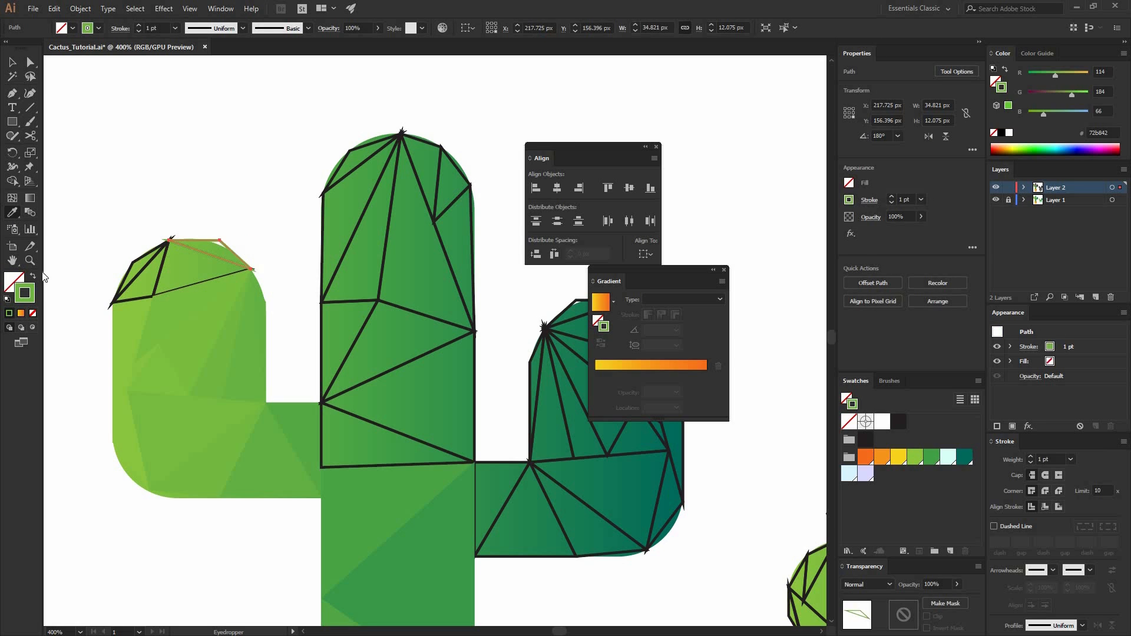
click(162, 270)
Fill the triangle directly beneath the left arm's top triangle with a solid green sampled beneath it, without a stroke
click(208, 254)
key(i)
shift+click(202, 265)
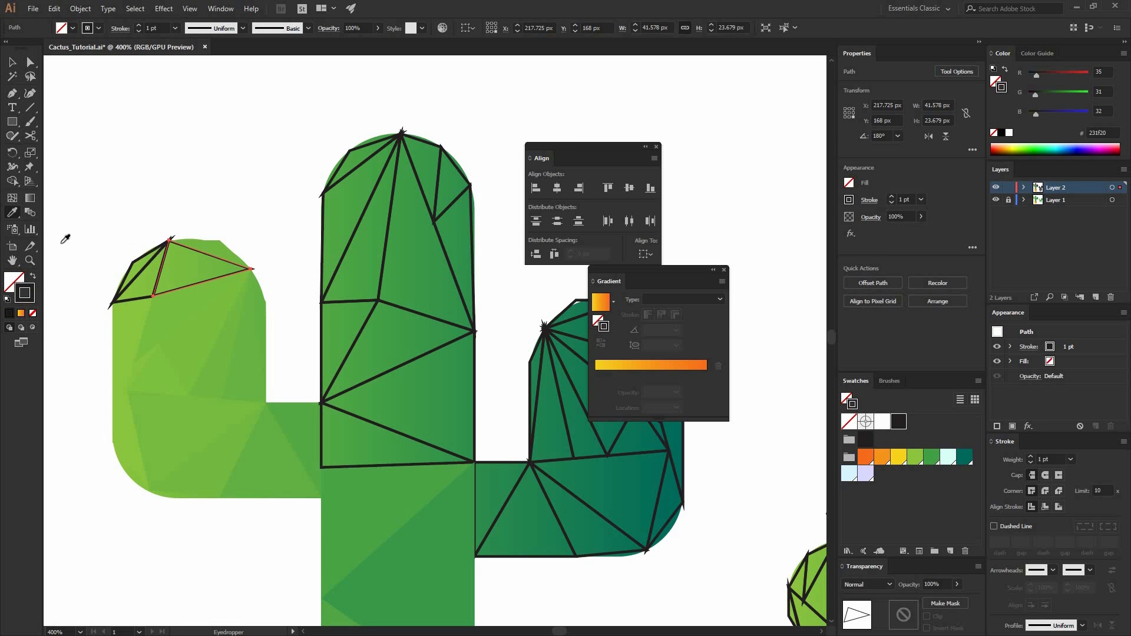
click(33, 276)
Fill the thin outer triangle on the left arm's rounded tip with a solid sampled green and remove its stroke
key(v)
key(ctrl+shift+a)
click(136, 274)
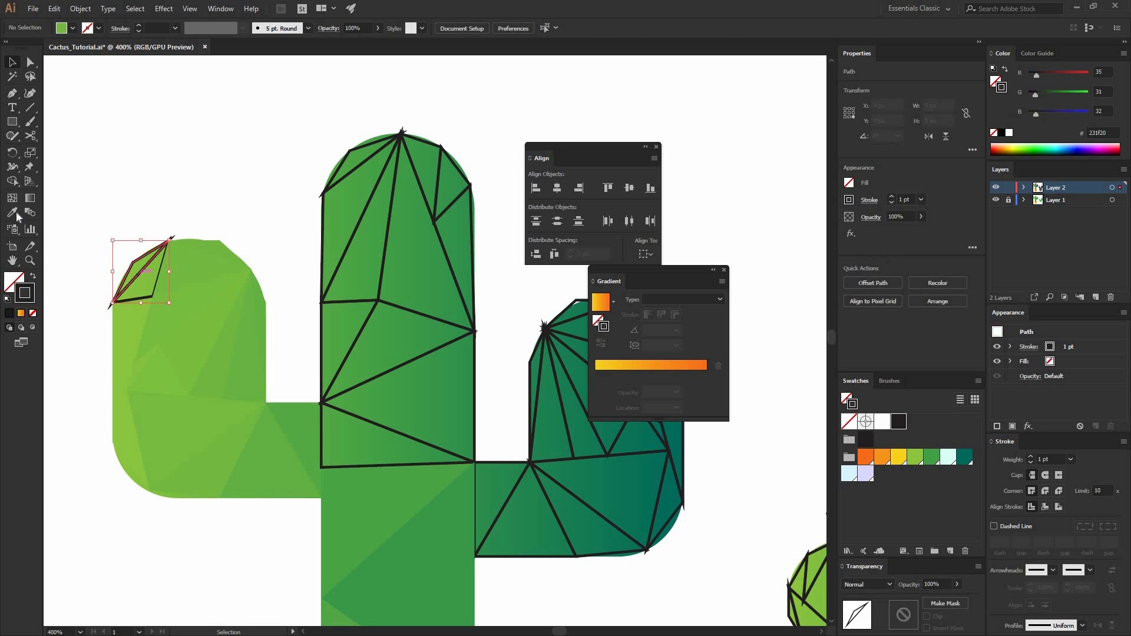
click(15, 212)
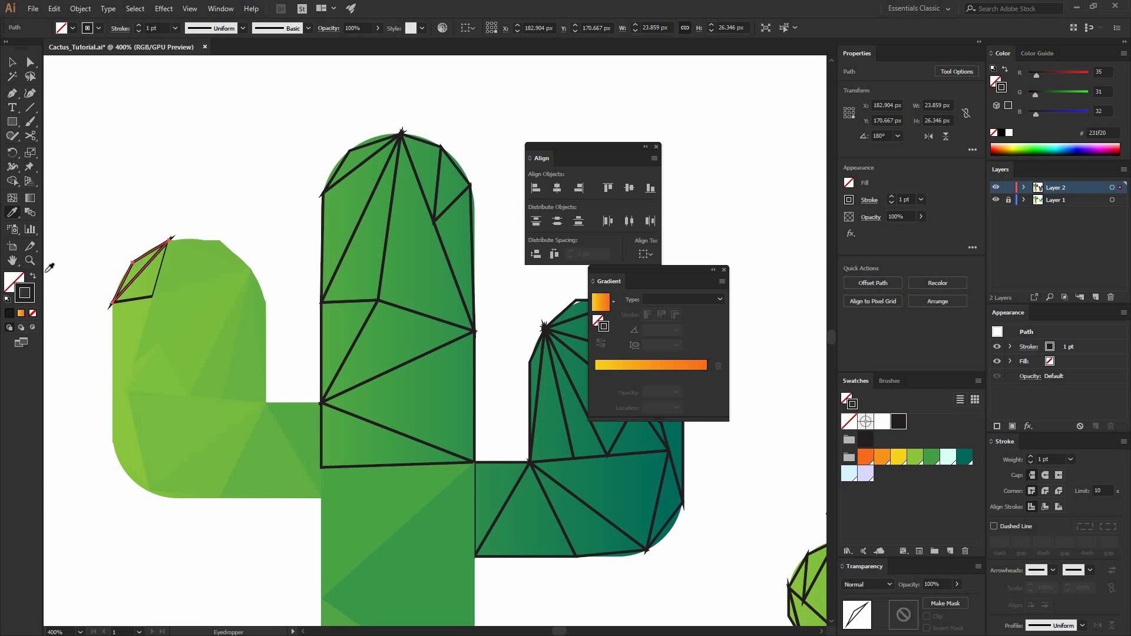
shift+click(133, 269)
key(v)
key(shift+x)
Fill the last outlined triangle of the left arm's tip with a solid green sampled beneath it, without a stroke
click(98, 266)
click(140, 273)
click(13, 213)
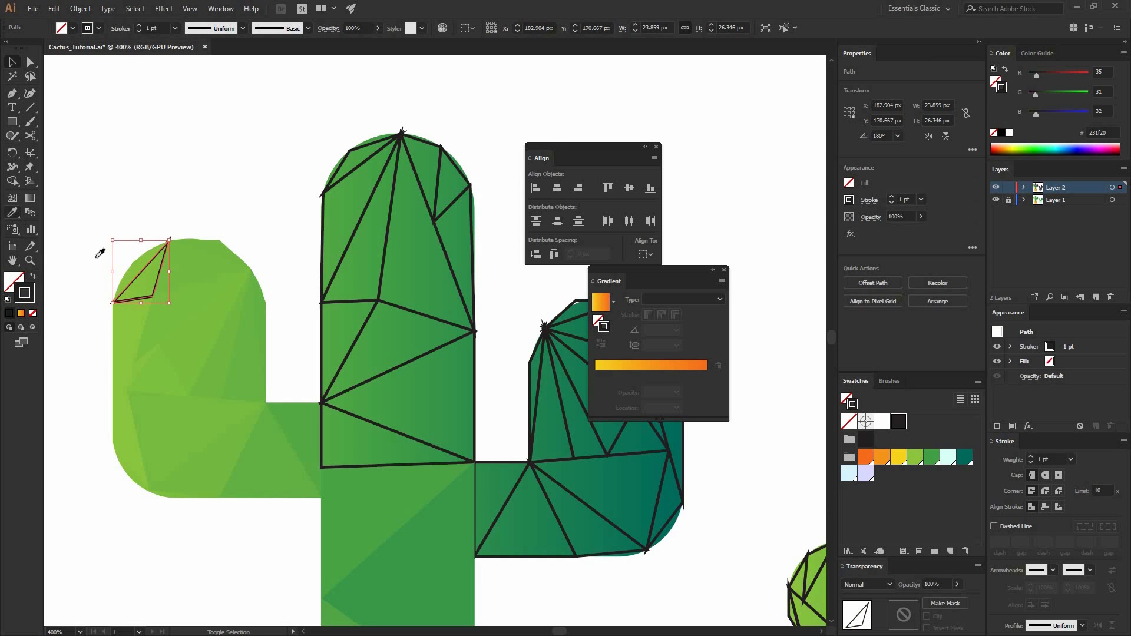
shift+click(139, 291)
click(33, 276)
Fill the upright triangle in the horizontal part of the right arm with the sampled green 248651 and no stroke
key(v)
click(308, 265)
drag(331, 305, 268, 270)
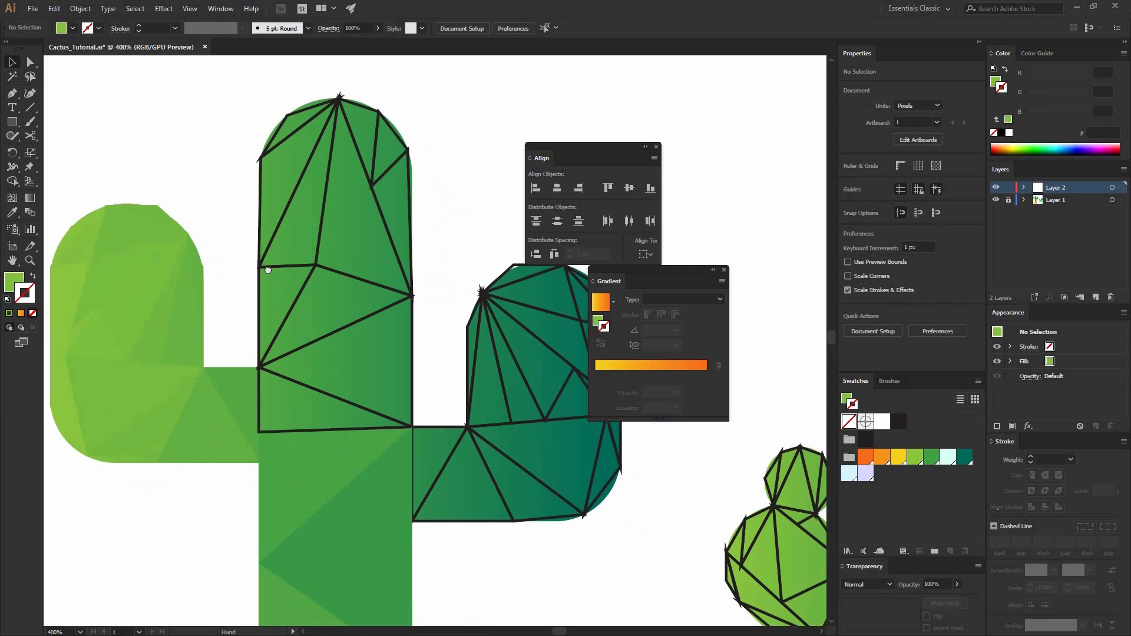
ctrl+click(280, 405)
key(i)
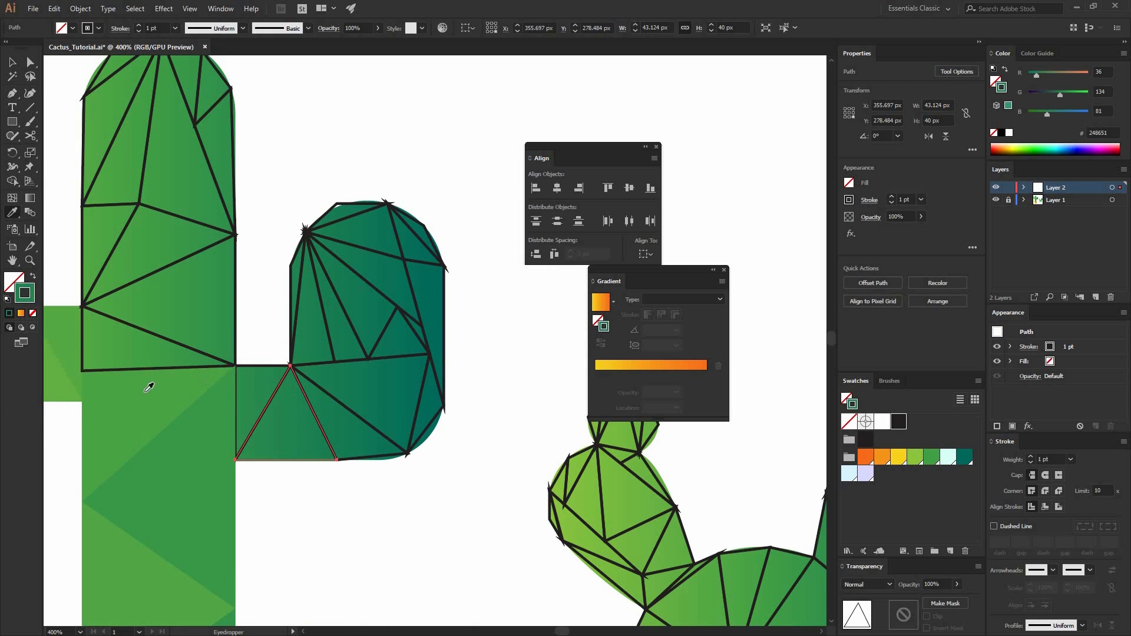
shift+click(149, 387)
click(33, 275)
Fill the outlined triangle where the right arm meets the trunk with a solid green sampled beneath it, without a stroke
key(v)
click(259, 375)
click(257, 366)
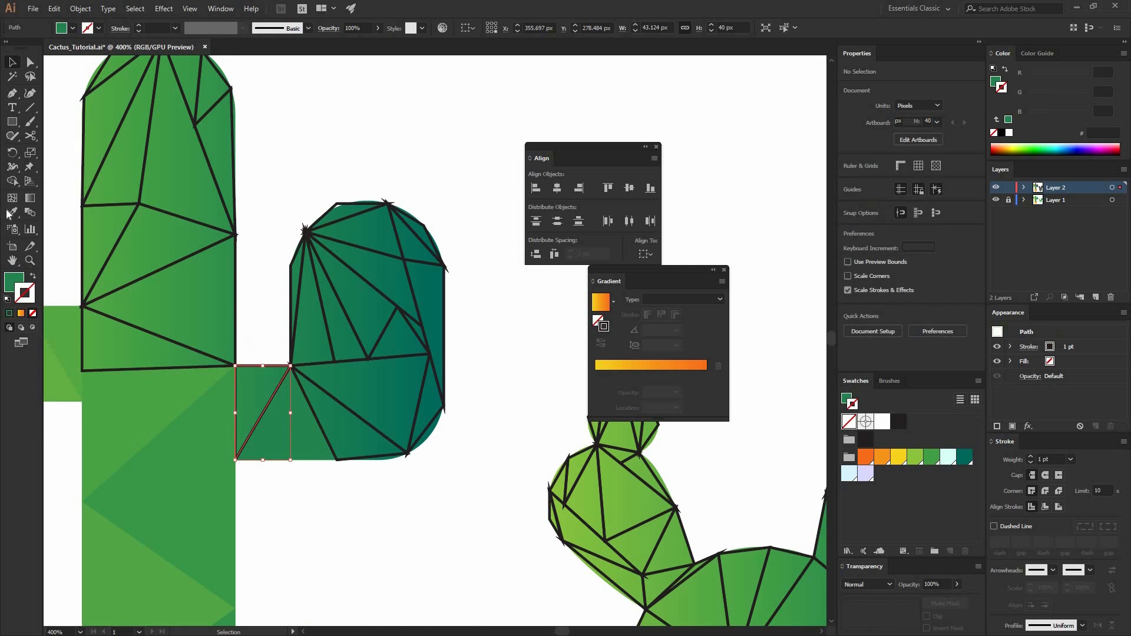
key(i)
shift+click(251, 377)
ctrl+click(254, 318)
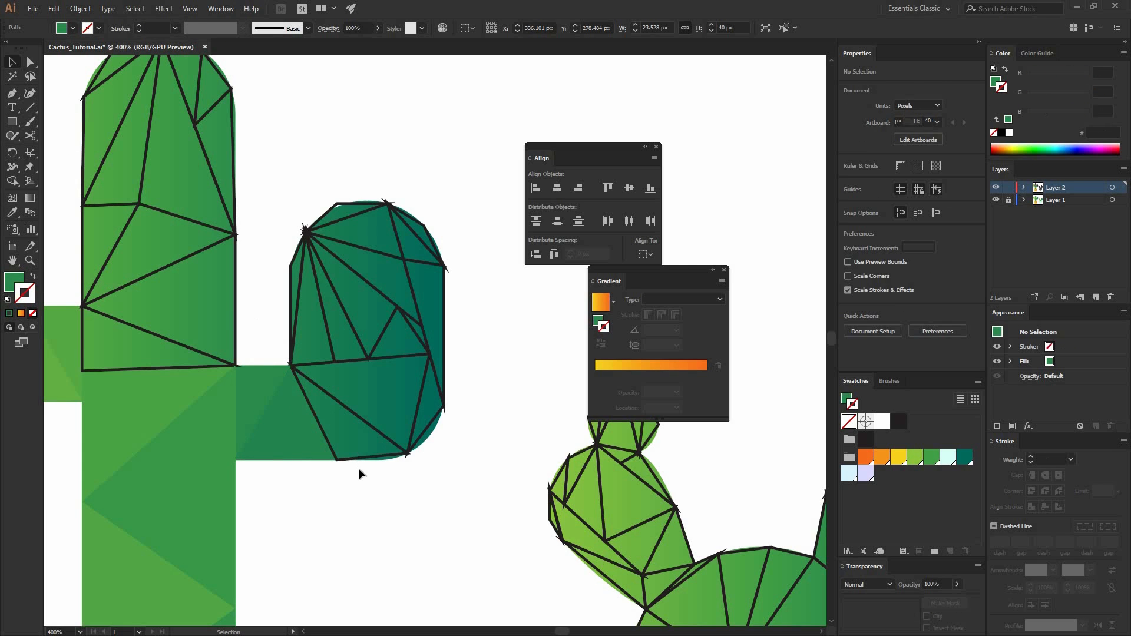
Fill the triangle along the underside of the right arm's bend with the sampled green 147956 and no stroke
ctrl+click(351, 416)
shift+click(356, 443)
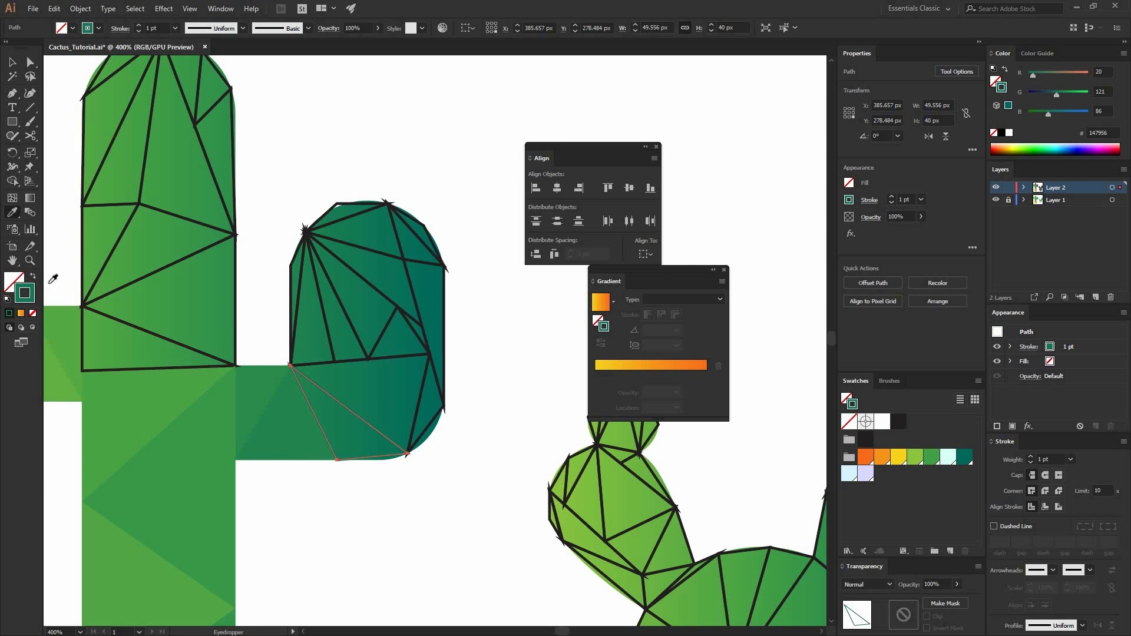
click(33, 276)
Fill the small triangle just above the right arm's bend with a solid dark green sampled beneath it, removing its stroke
key(v)
click(388, 365)
click(390, 356)
click(12, 213)
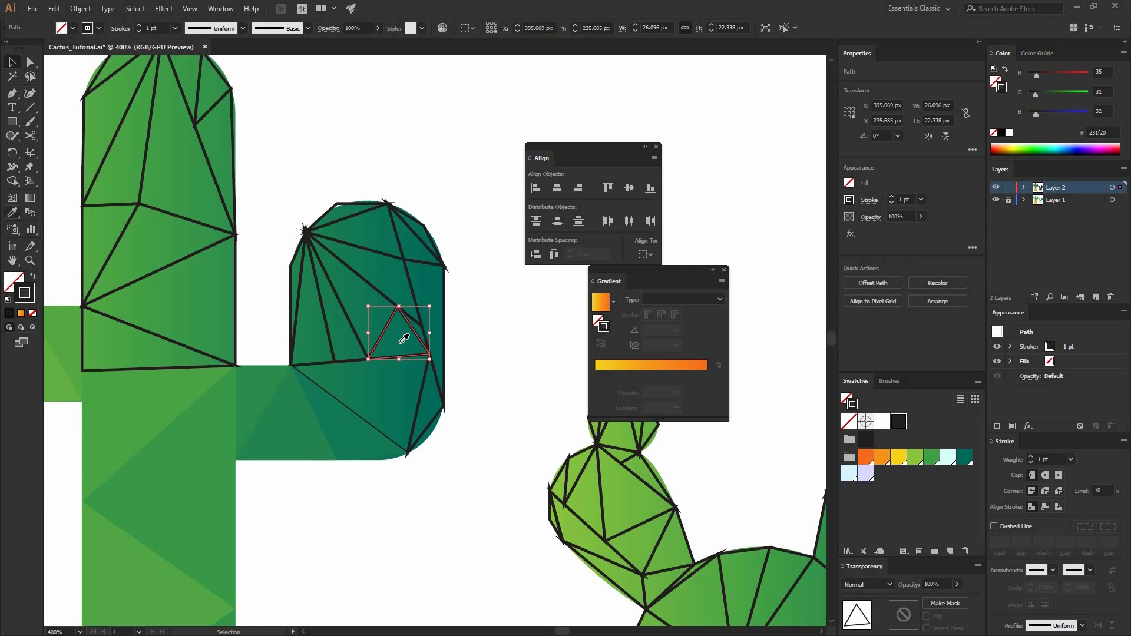
shift+click(399, 344)
click(33, 276)
Fill the thin sliver on the right arm's inner edge, facing the trunk, with the sampled green 228551 and no stroke
key(v)
click(287, 269)
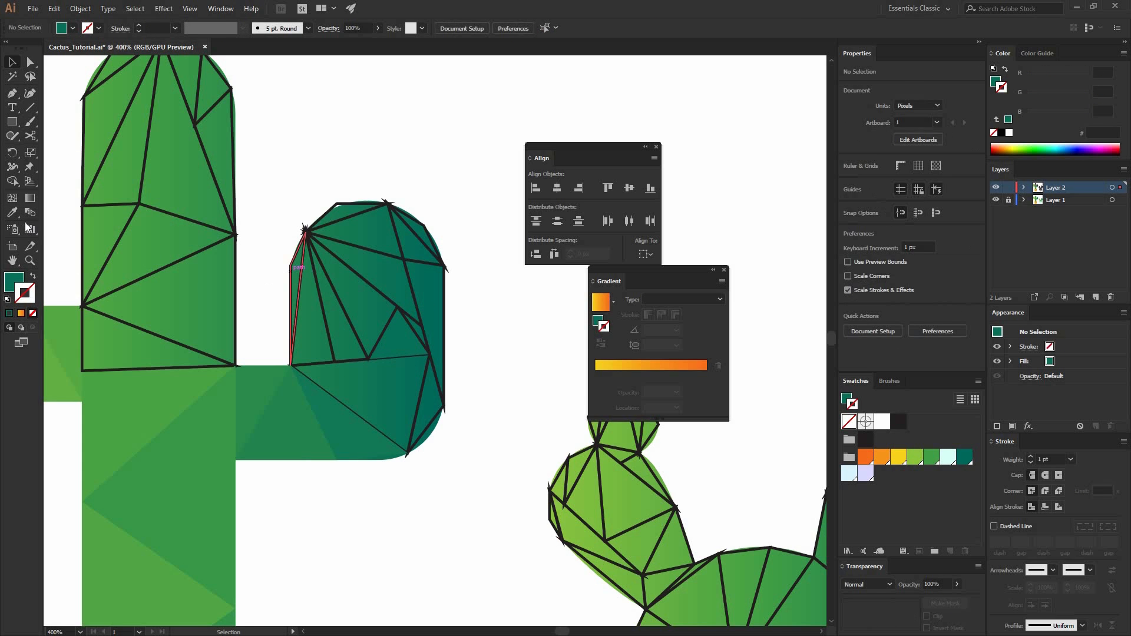
click(298, 269)
click(12, 213)
shift+click(296, 270)
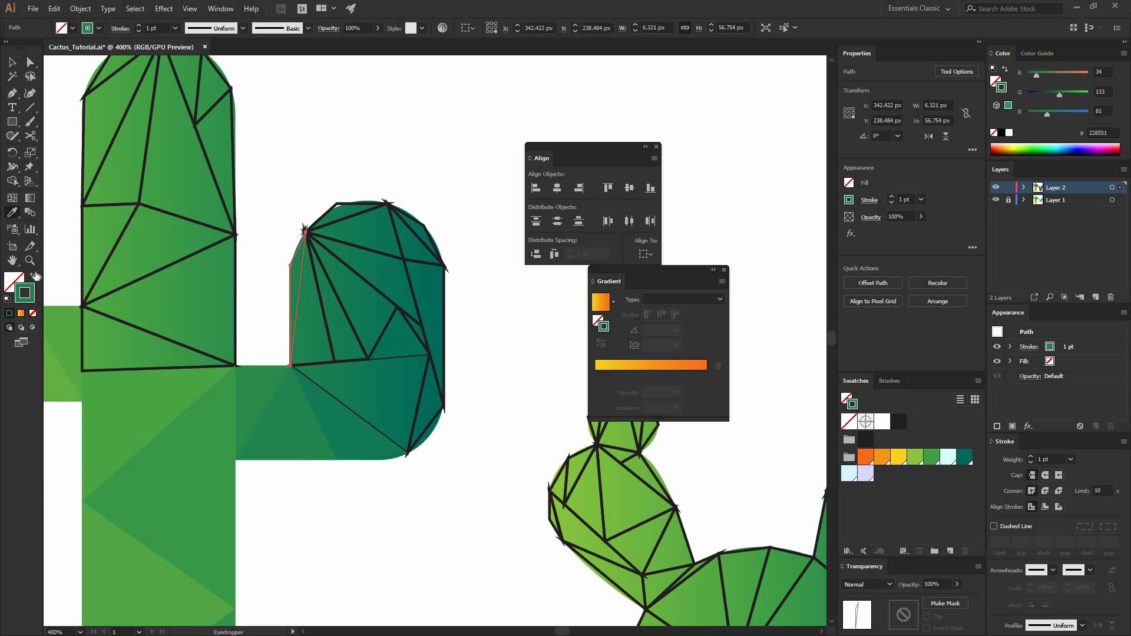
Fill the second narrow triangle fanning down from the right arm's upper-left corner point with the sampled green 187c55 and no stroke
key(v)
click(282, 264)
click(325, 318)
click(13, 214)
shift+click(340, 334)
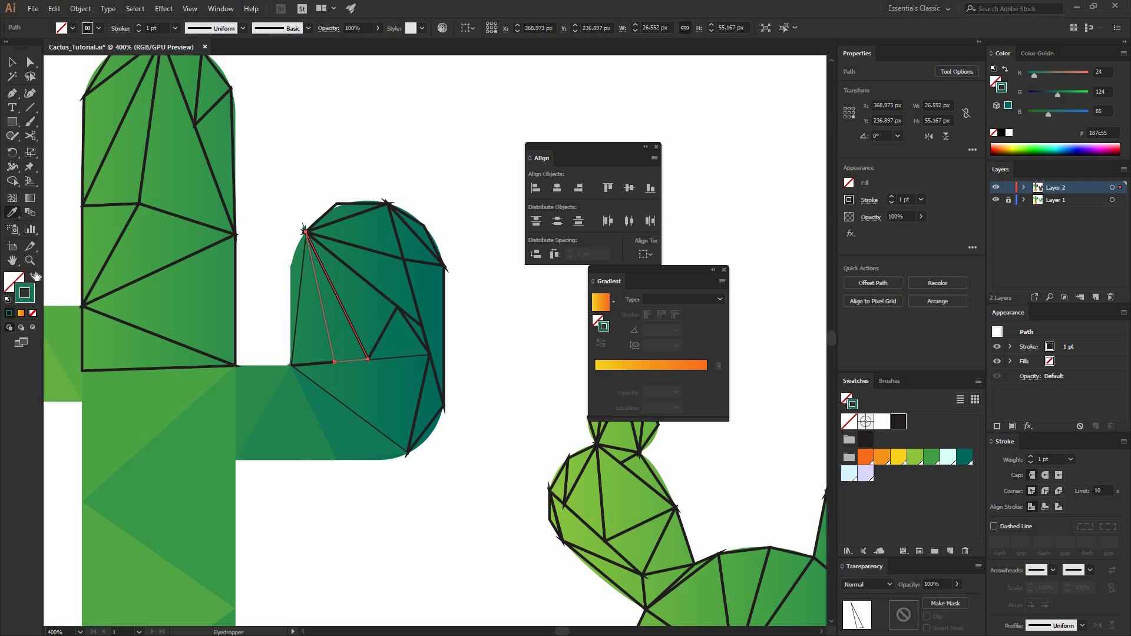
Fill the narrow triangle beside the right arm's inner-edge sliver with a solid green sampled beneath it, without a stroke
ctrl+click(306, 340)
click(282, 276)
click(323, 312)
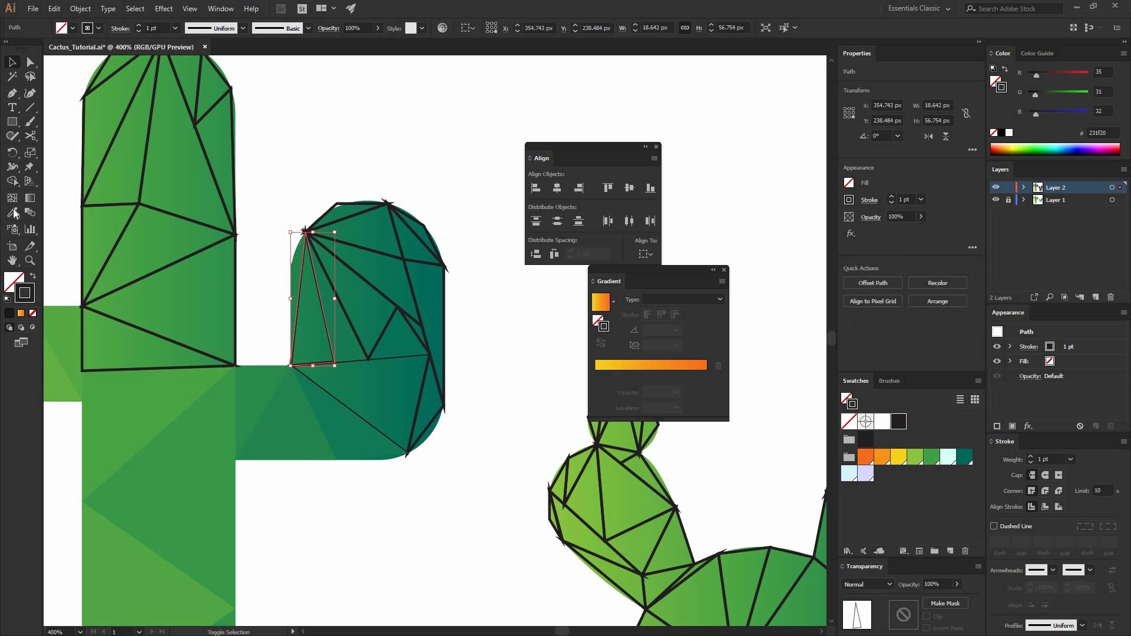
click(13, 213)
shift+click(306, 340)
Fill the large triangle in the middle of the right arm's bend with the sampled dark green 0b7259 and no stroke
key(v)
click(292, 240)
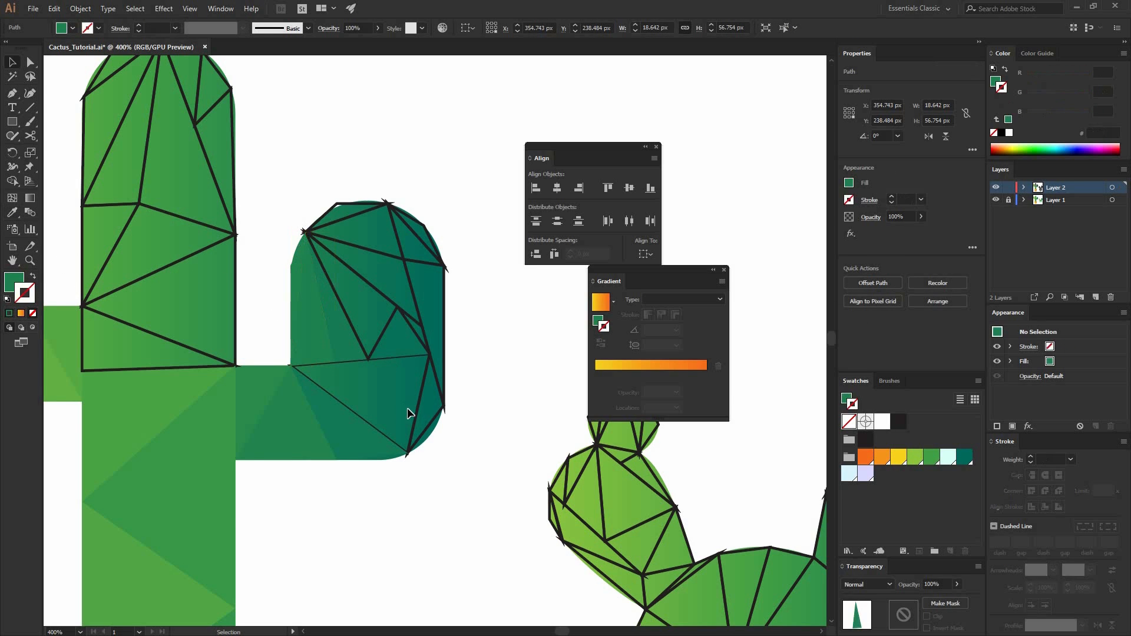
drag(407, 411, 426, 412)
shift+click(430, 423)
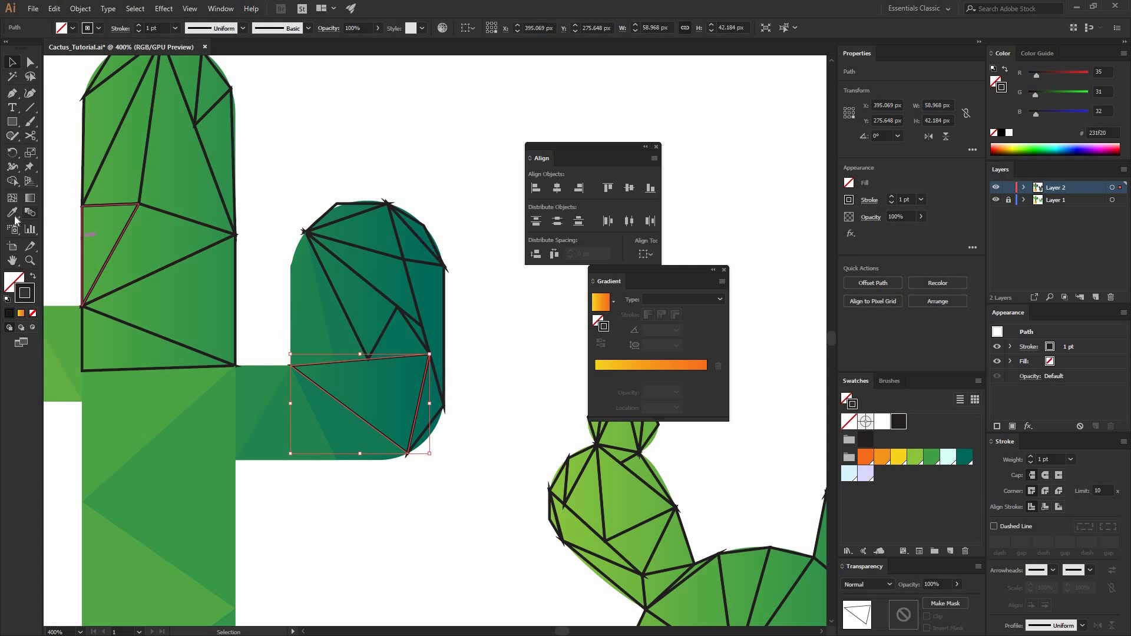
key(i)
click(404, 350)
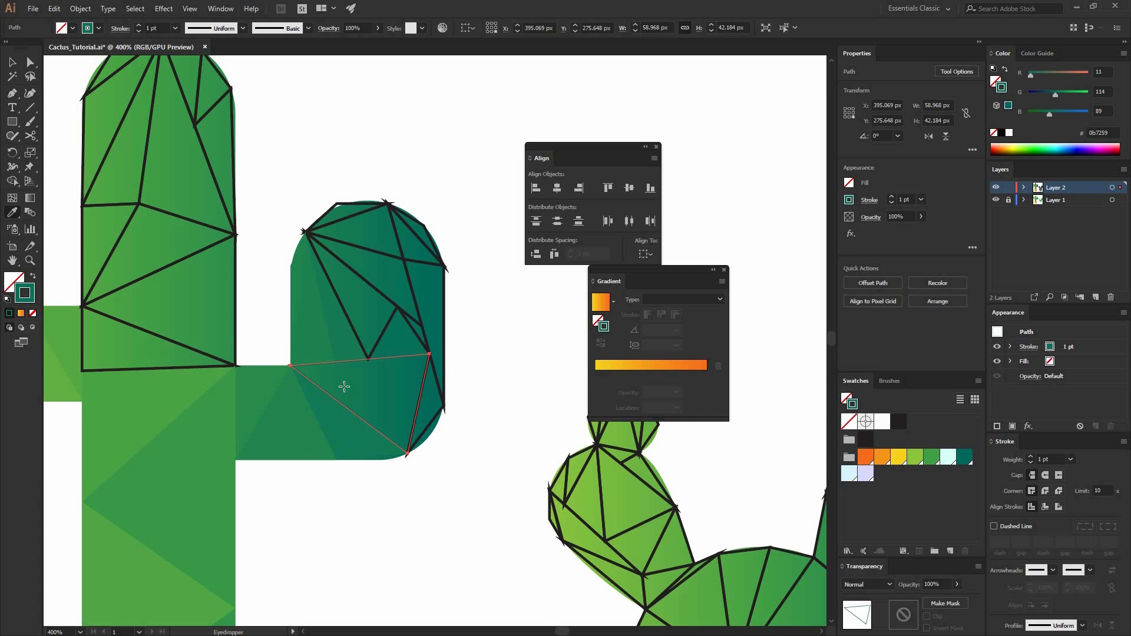
key(c)
click(535, 386)
click(681, 341)
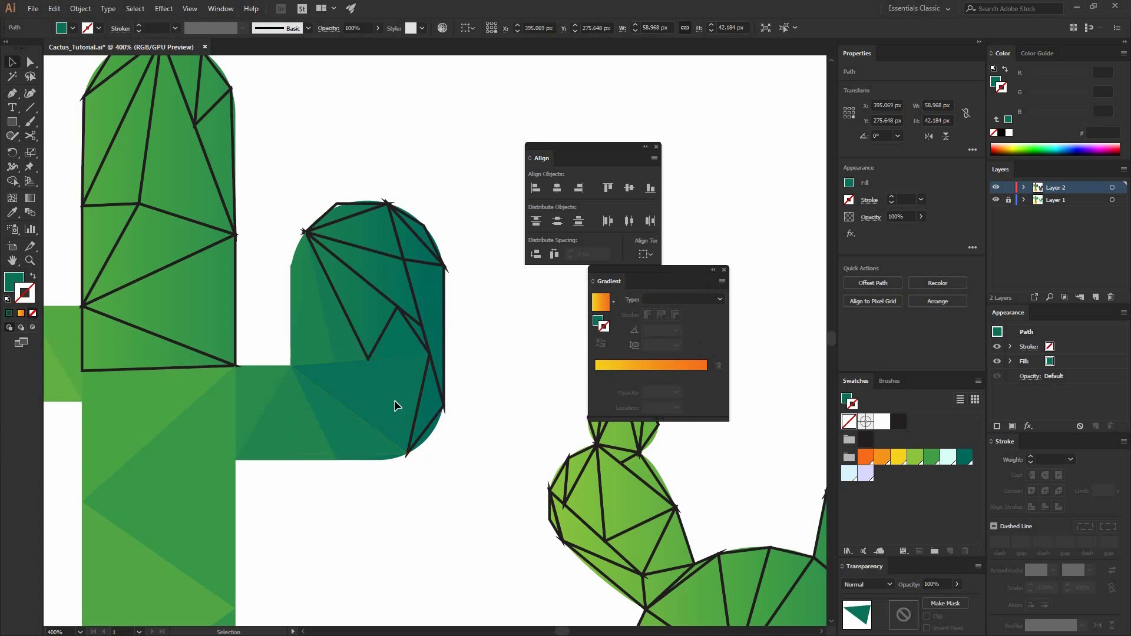
Fill the thin triangle on the outer curve of the right arm's bend with the sampled dark green 026b5b and no stroke
click(419, 402)
key(i)
click(433, 403)
shift+click(433, 403)
key(ctrl+z)
key(ctrl+z)
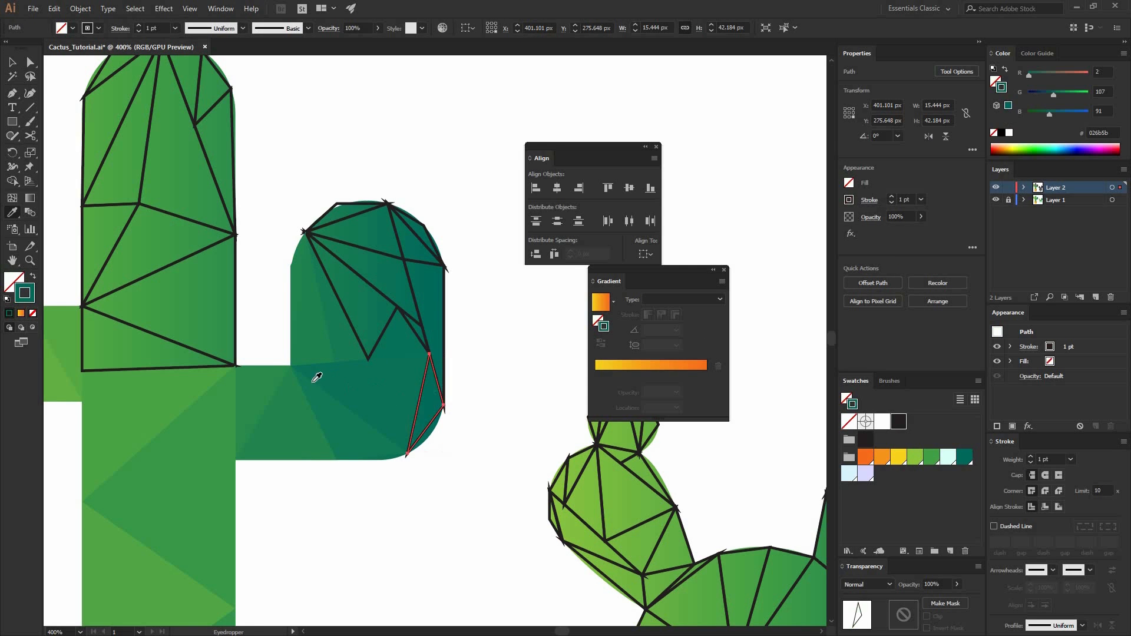
Fill the long triangle along the right arm's outer vertical edge with a solid dark green sampled beneath it, without a stroke
key(v)
click(425, 321)
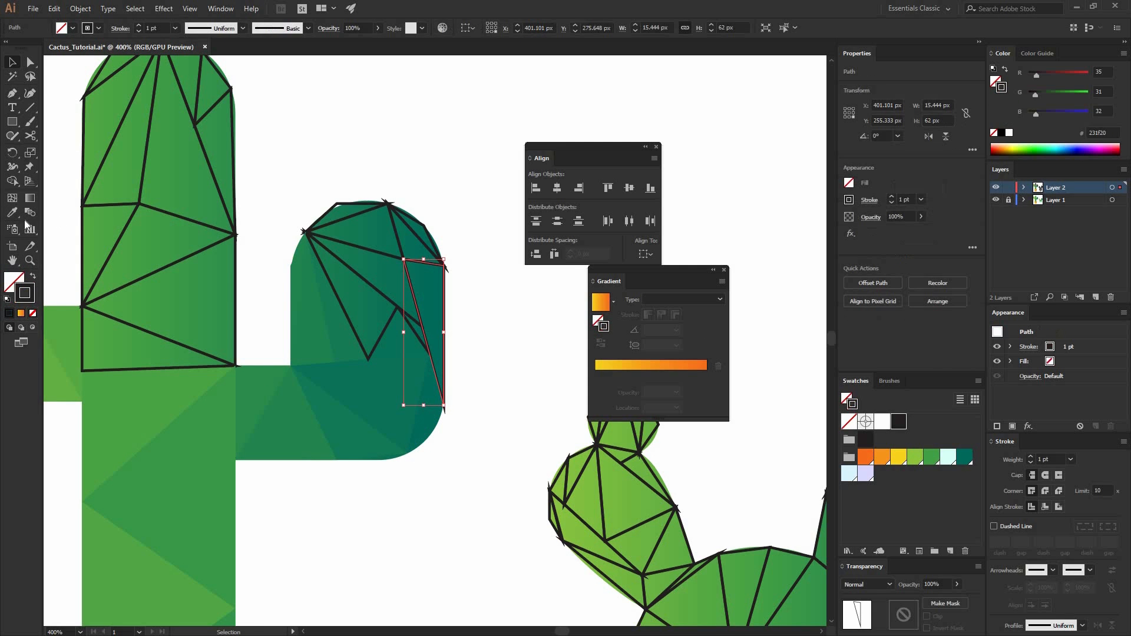
key(i)
click(419, 285)
click(33, 276)
key(v)
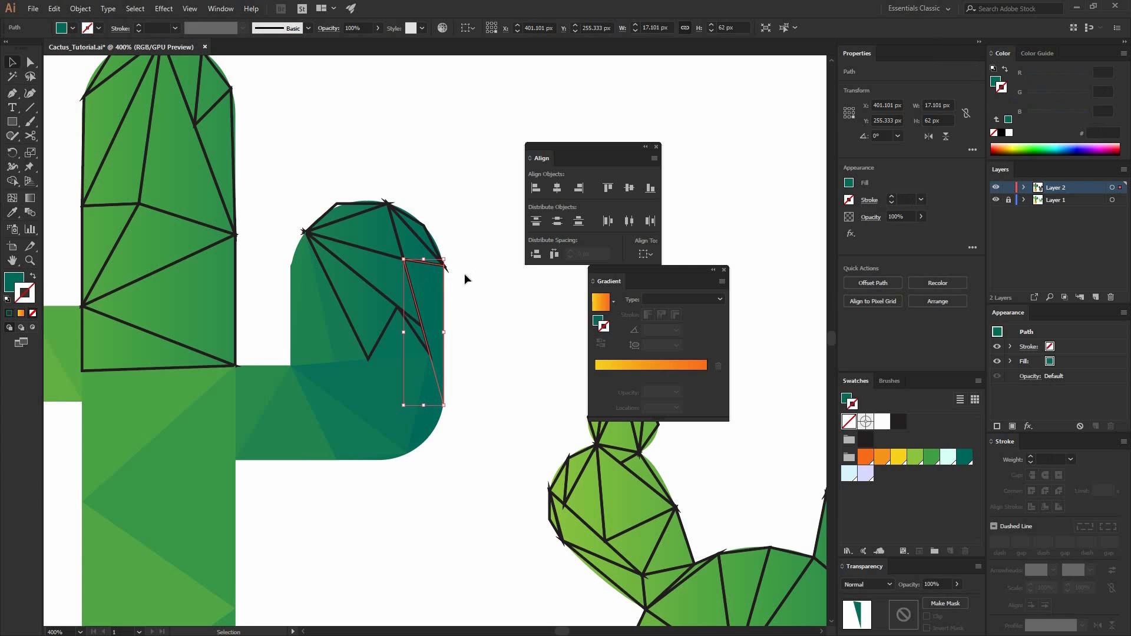
click(464, 273)
Fill the thin triangle on the outer curve of the right arm's rounded top with a solid sampled green, removing its stroke
click(424, 241)
click(12, 213)
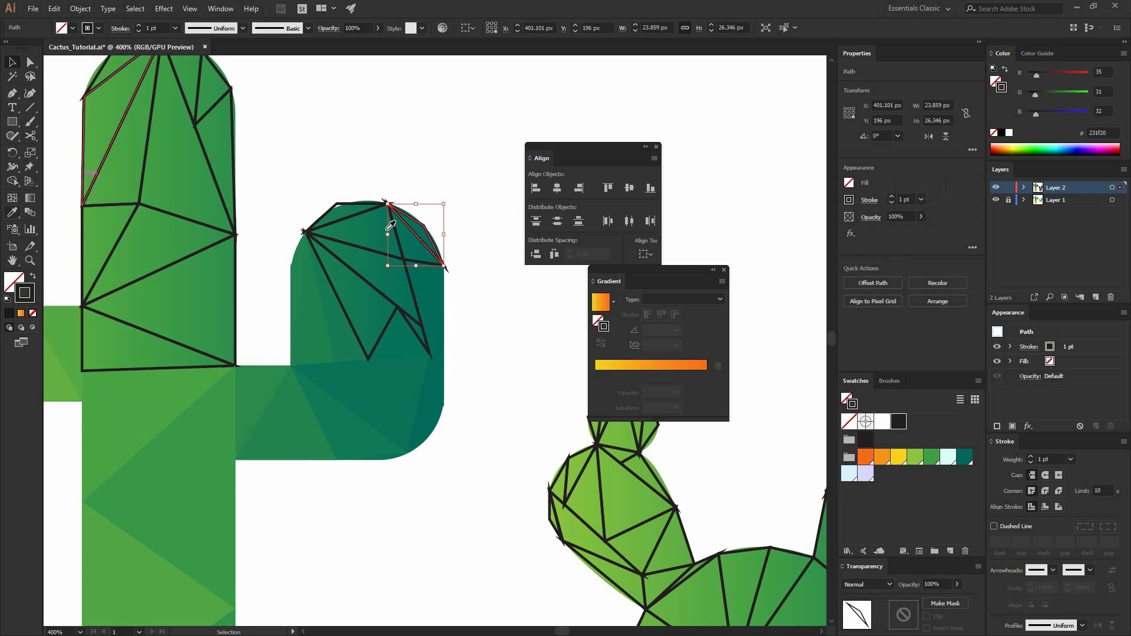
shift+click(421, 228)
shift+click(433, 226)
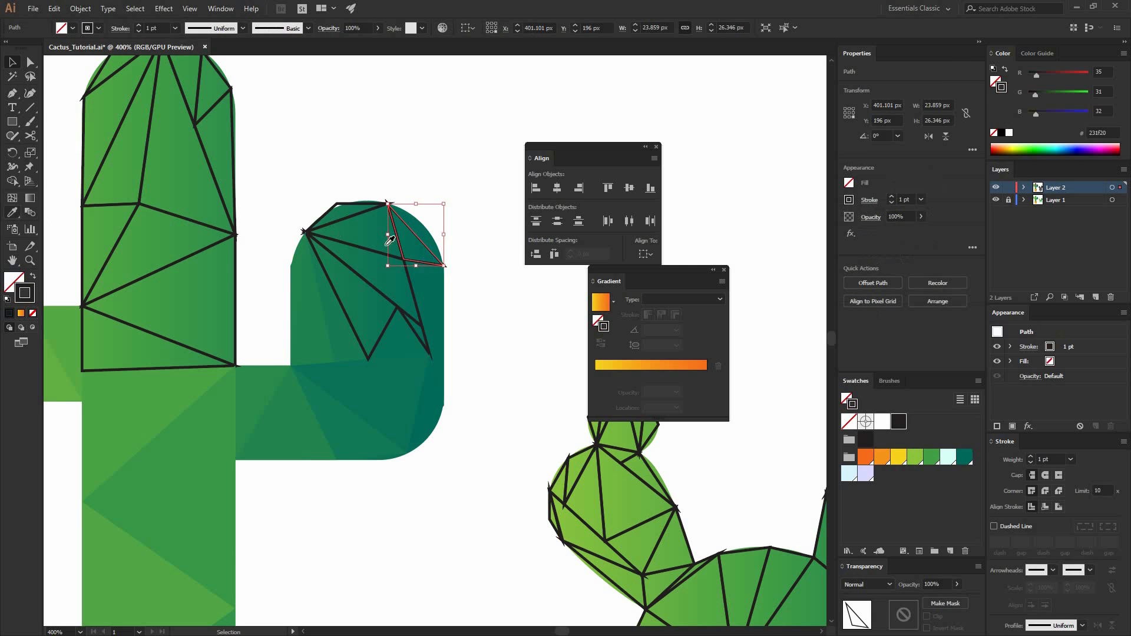
Fill the triangle just inside the right arm's outer top curve with a solid dark green sampled beneath it, without a stroke
shift+click(99, 278)
key(ctrl+z)
click(33, 276)
key(v)
Fill the flat triangle at the very top of the right arm with the sampled green 197d54 and no stroke
click(292, 225)
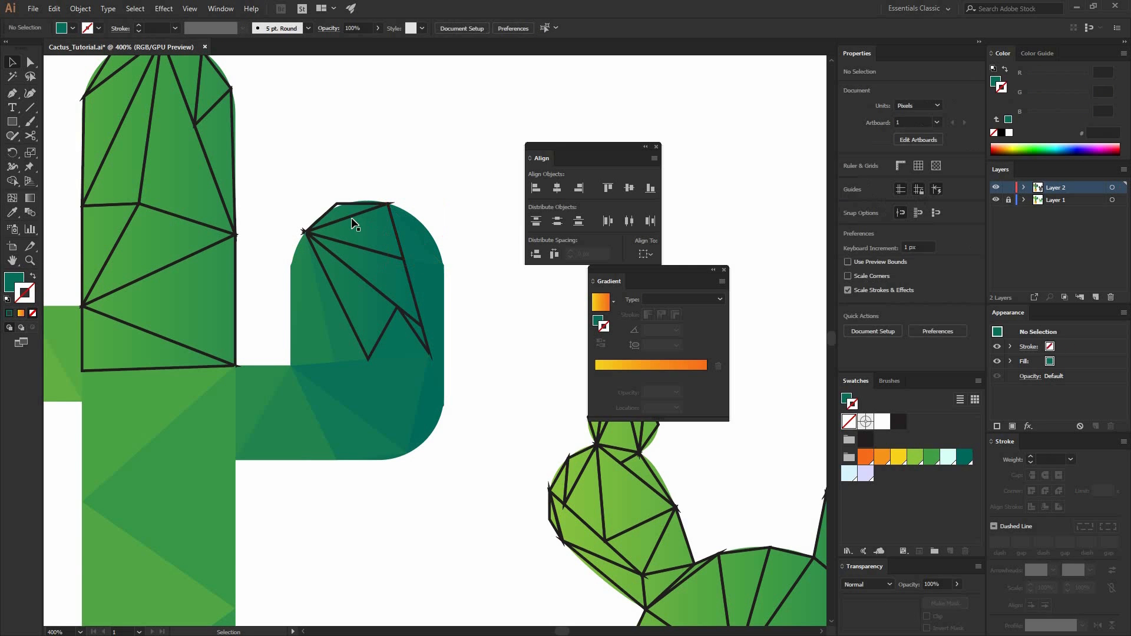
click(352, 217)
click(12, 212)
click(33, 276)
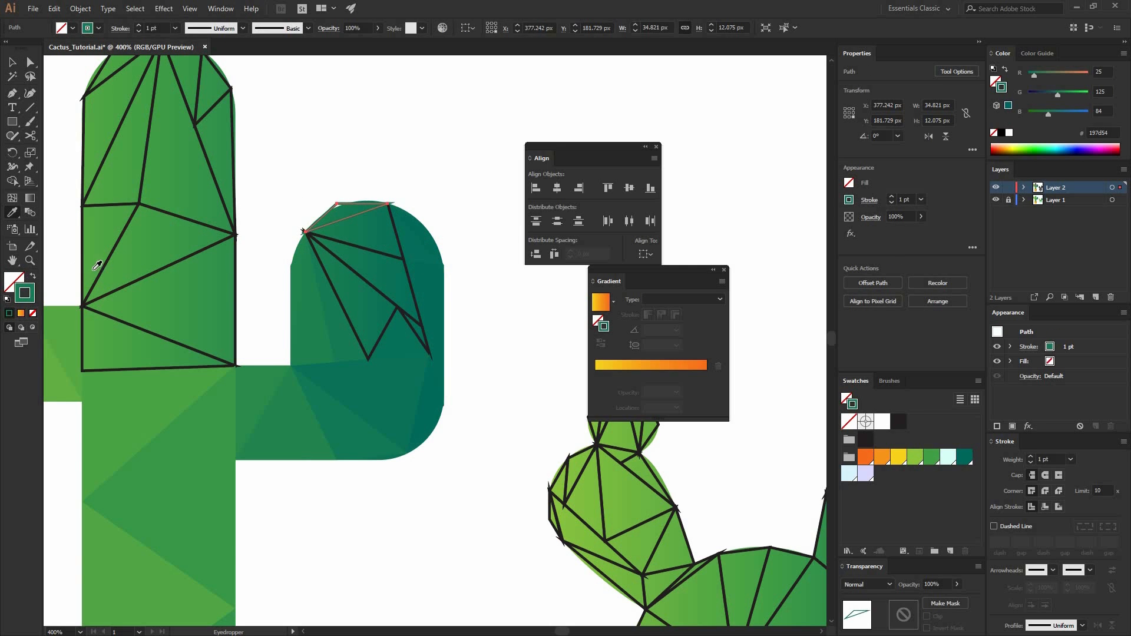
Fill the long diagonal triangle across the middle of the right arm with a solid sampled teal green and remove its stroke
key(v)
click(358, 247)
click(12, 212)
shift+click(371, 273)
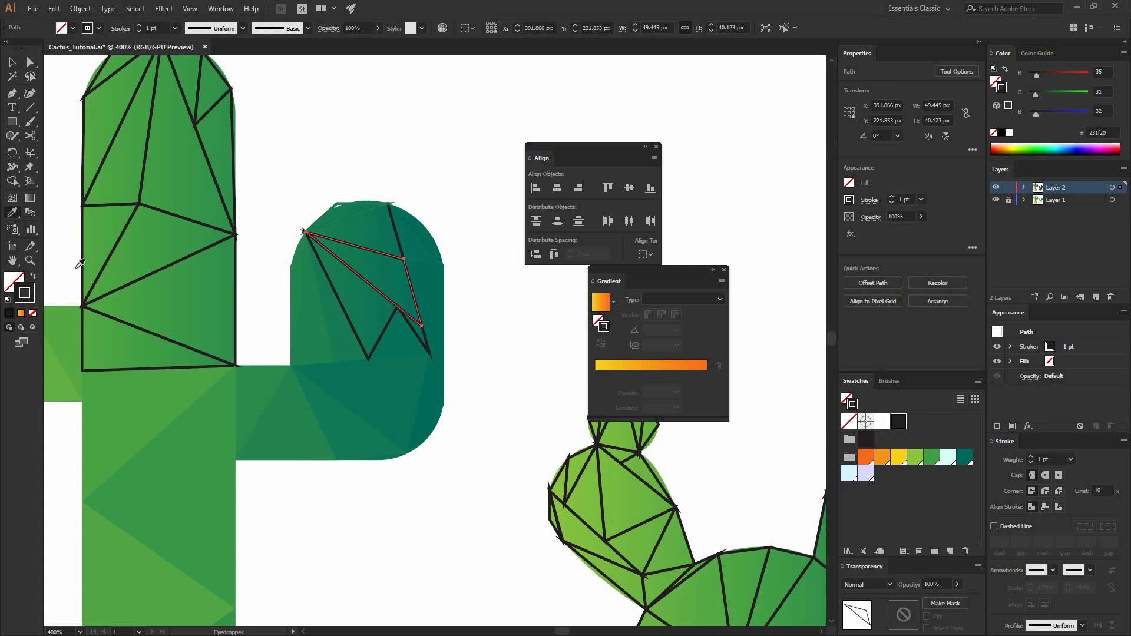
click(33, 275)
key(v)
Fill the triangle directly beneath the right arm's top triangle with a solid green sampled beneath it, without a stroke
click(353, 199)
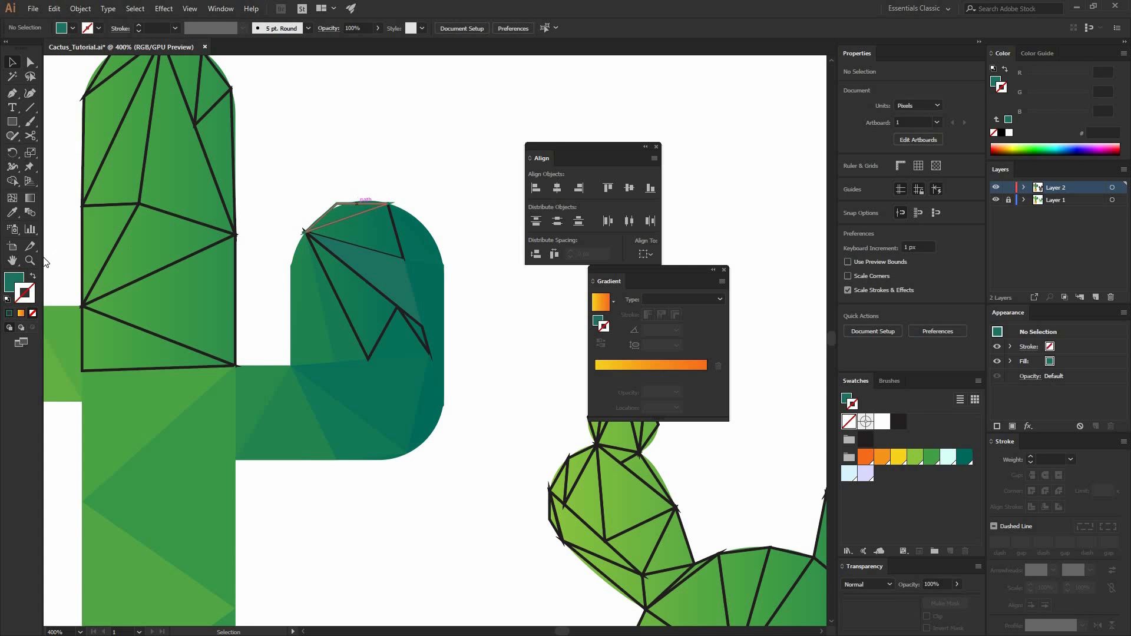
click(32, 276)
click(291, 173)
click(376, 253)
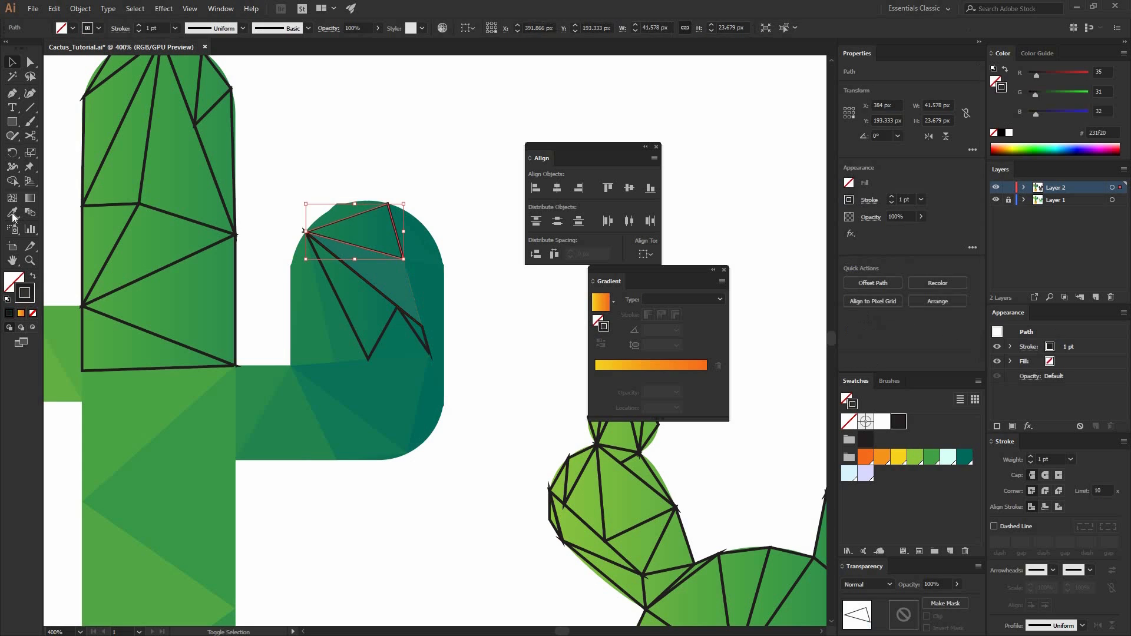
click(12, 217)
click(377, 232)
key(v)
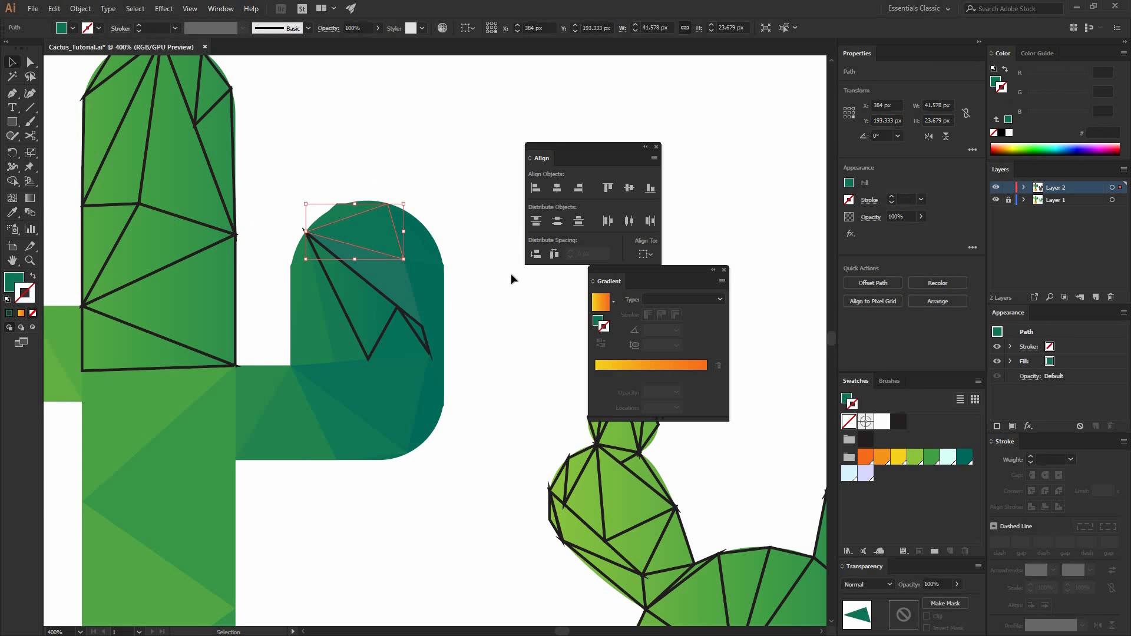
Fill the outlined triangle below the right arm's diagonal teal triangle with a solid green sampled beneath it, without a stroke
click(335, 291)
click(12, 212)
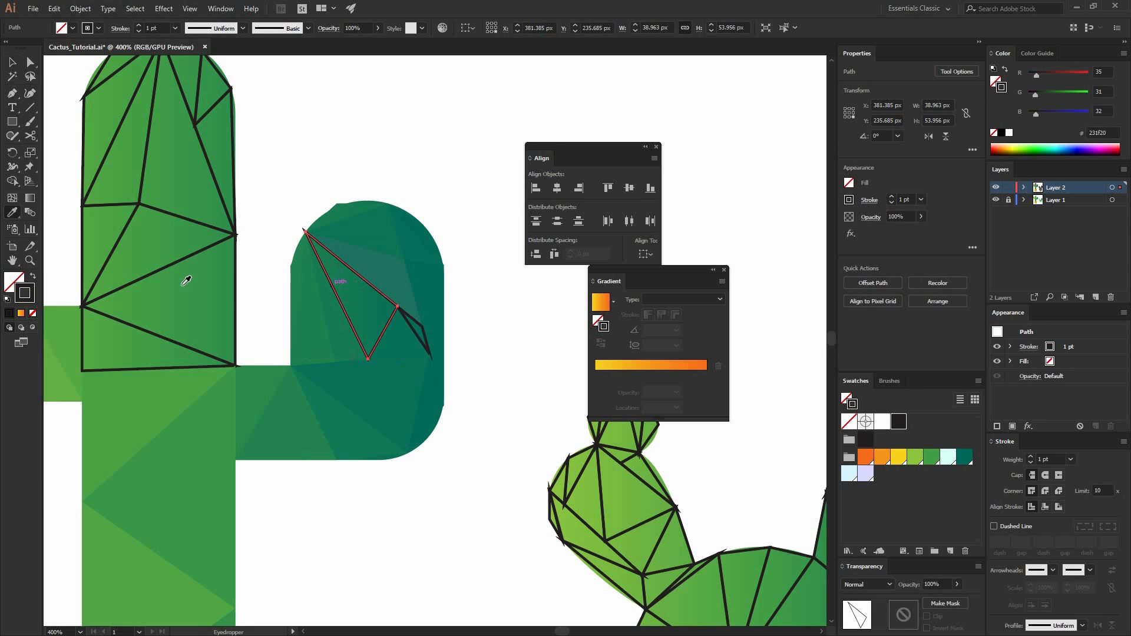
shift+click(352, 287)
click(33, 277)
Fill the last outlined sliver inside the right arm with a solid dark green sampled beneath it, removing its stroke
key(v)
click(423, 331)
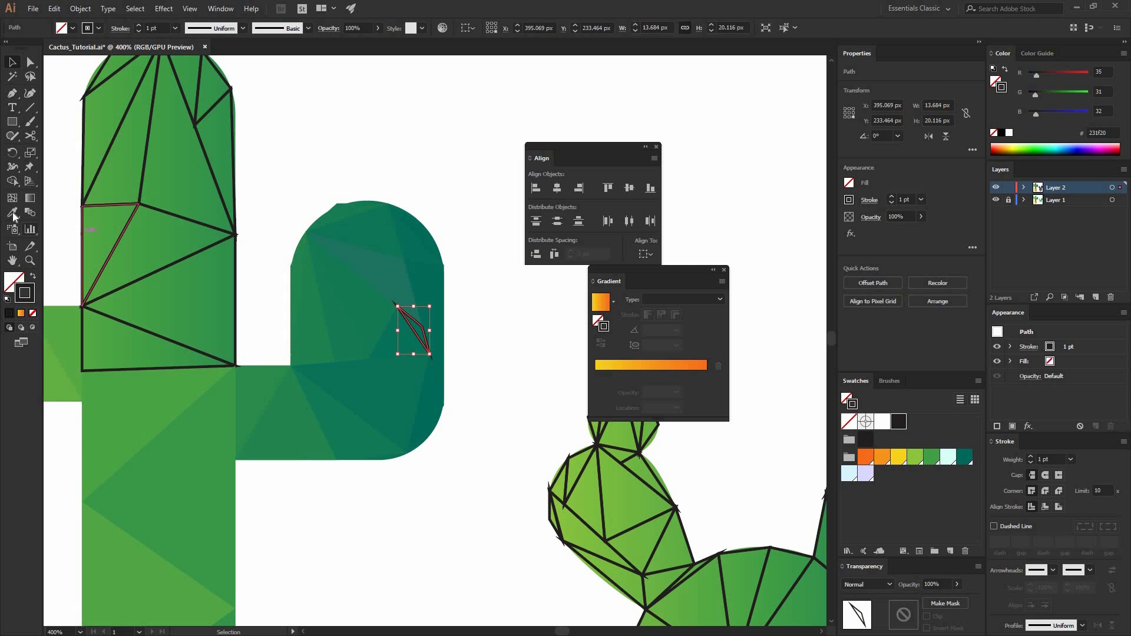
click(13, 216)
click(415, 323)
key(v)
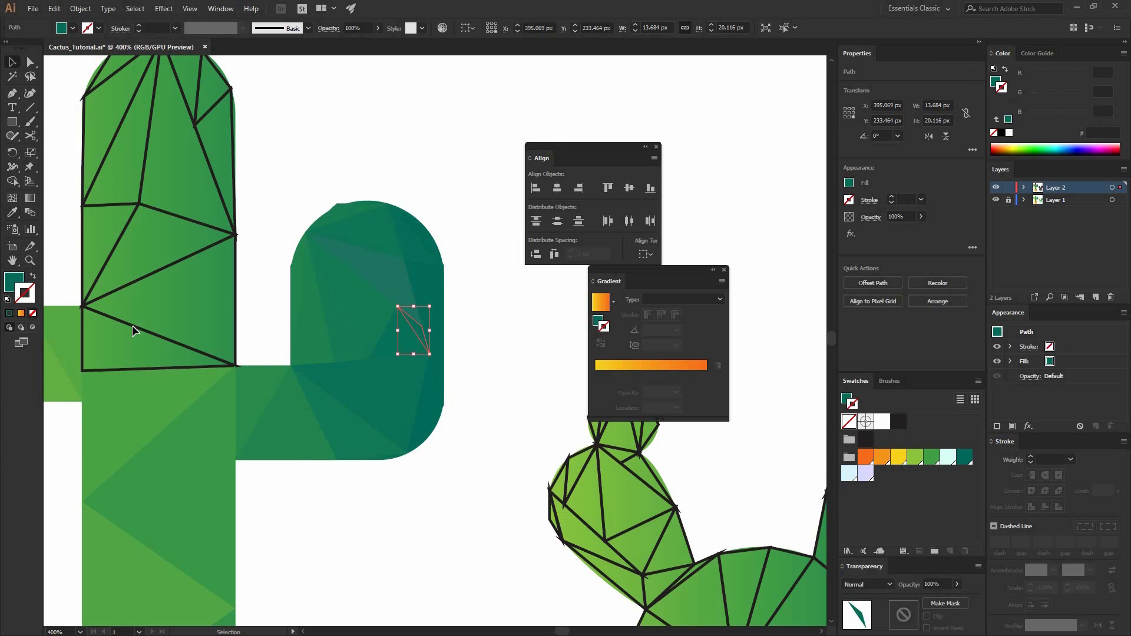
Fill the lowest outlined triangle of the trunk, level with the arms, with the sampled green 429f47 and no stroke
click(152, 334)
shift+click(151, 344)
click(32, 276)
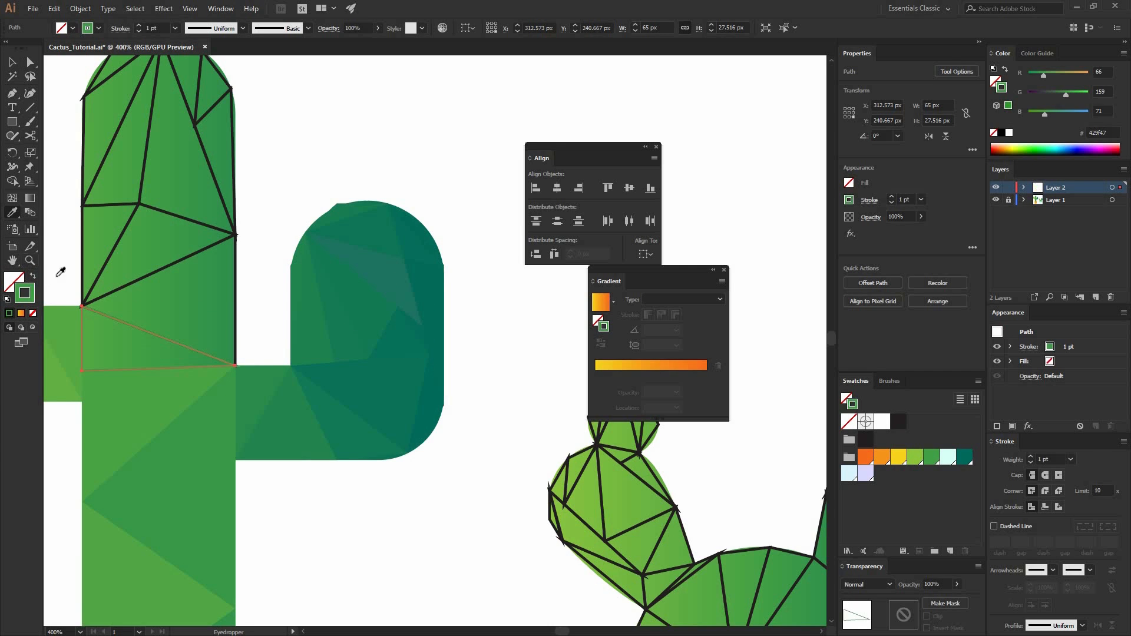
Fill the trunk triangle along its right edge just above the right arm with a solid green sampled beneath it, without a stroke
key(v)
click(235, 300)
click(16, 213)
shift+click(225, 286)
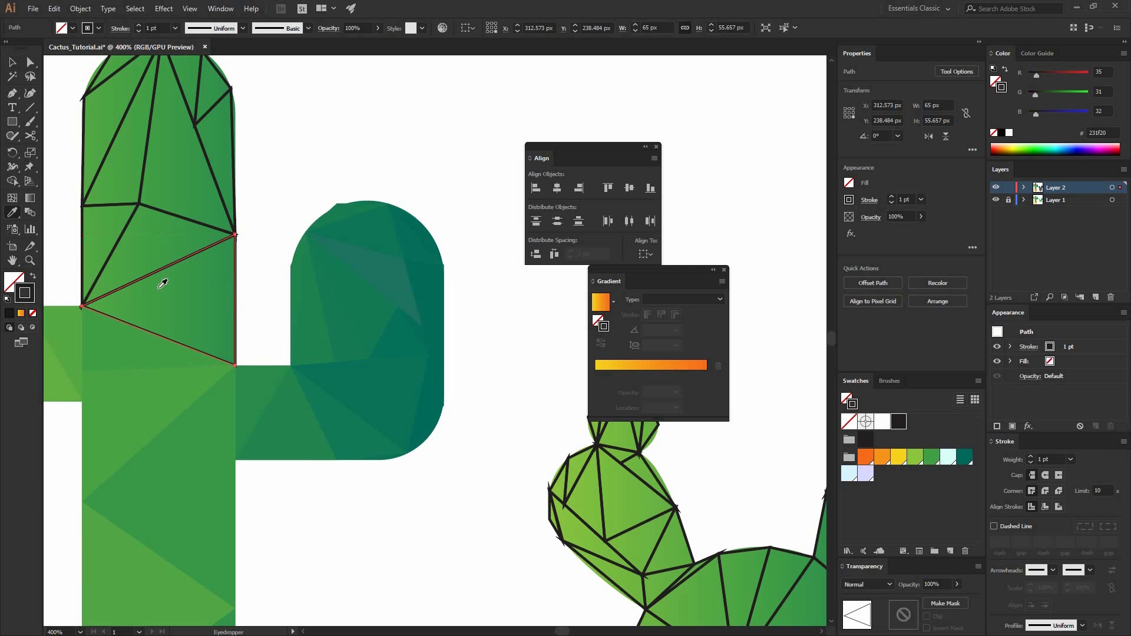
click(32, 276)
Fill the slanted triangle crossing the middle of the upper trunk with a solid green sampled beneath it, without a stroke
key(v)
click(264, 262)
drag(205, 283, 297, 317)
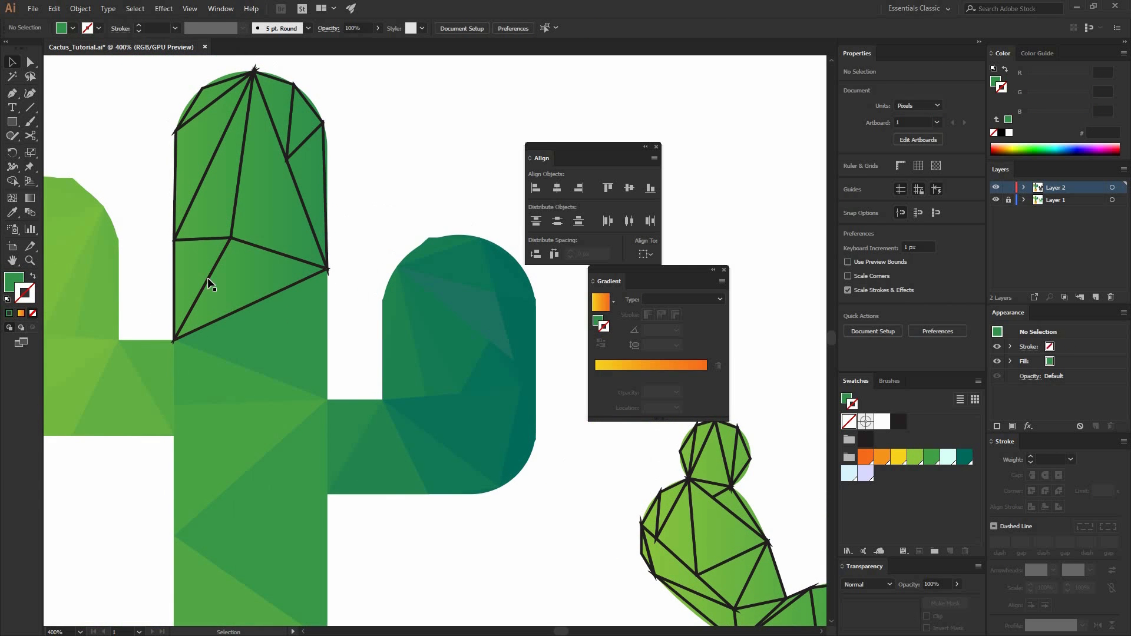
click(207, 279)
click(13, 213)
shift+click(242, 279)
click(33, 275)
Fill the tall central triangle running down from the trunk's top point with a solid green sampled beneath it, without a stroke
key(v)
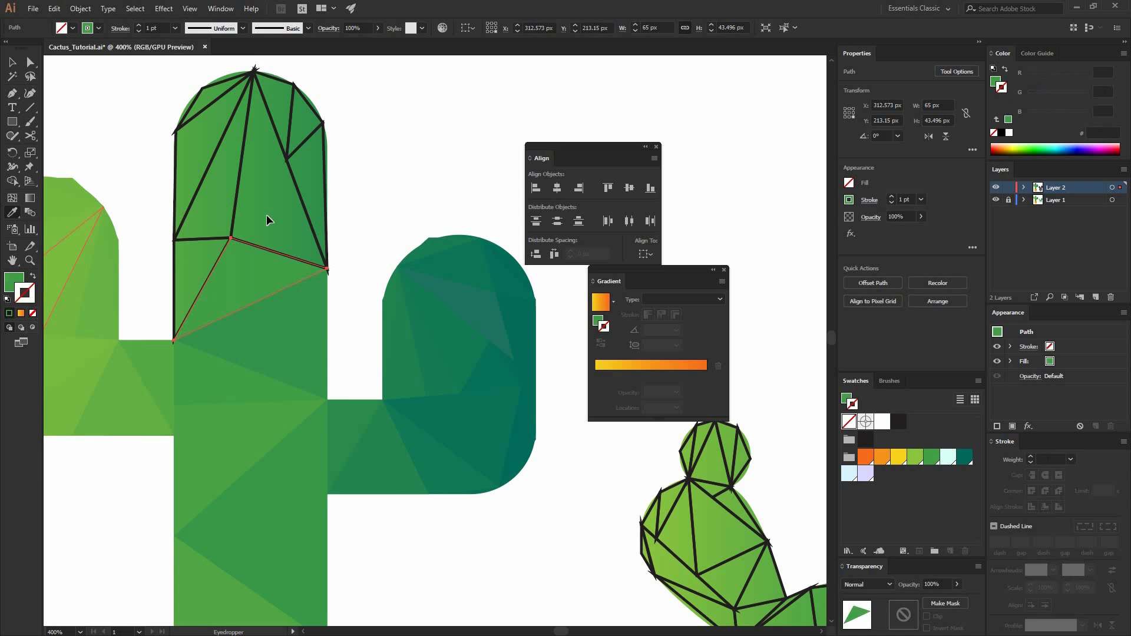
click(236, 197)
key(u)
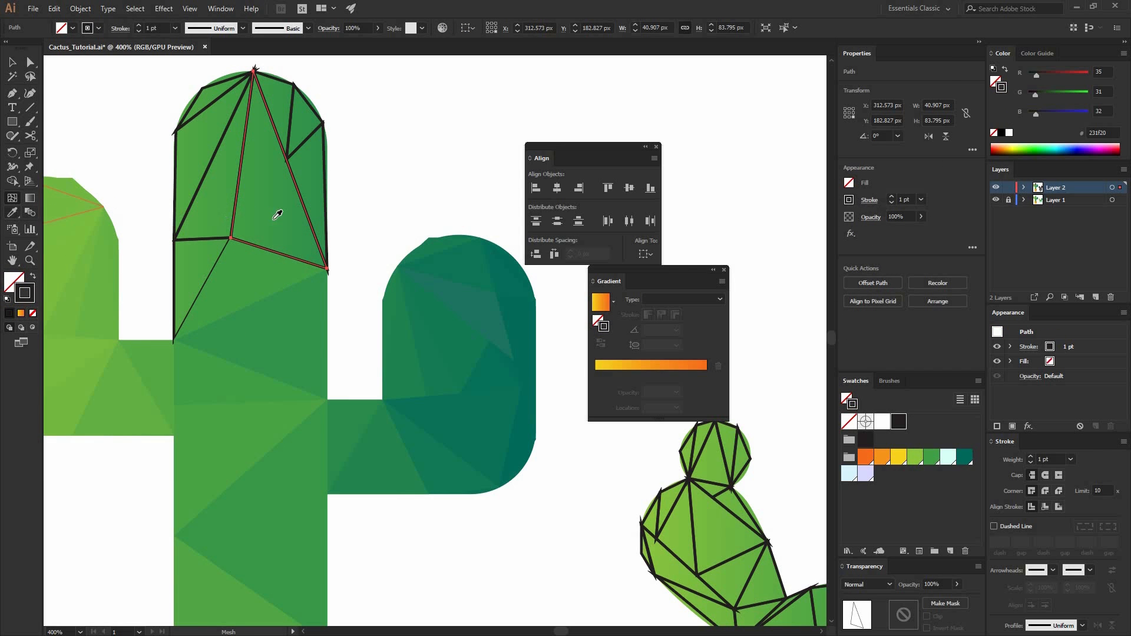
key(i)
click(278, 214)
Fill the long triangle along the upper trunk's right edge with the sampled green 35954b and no stroke
key(v)
click(335, 203)
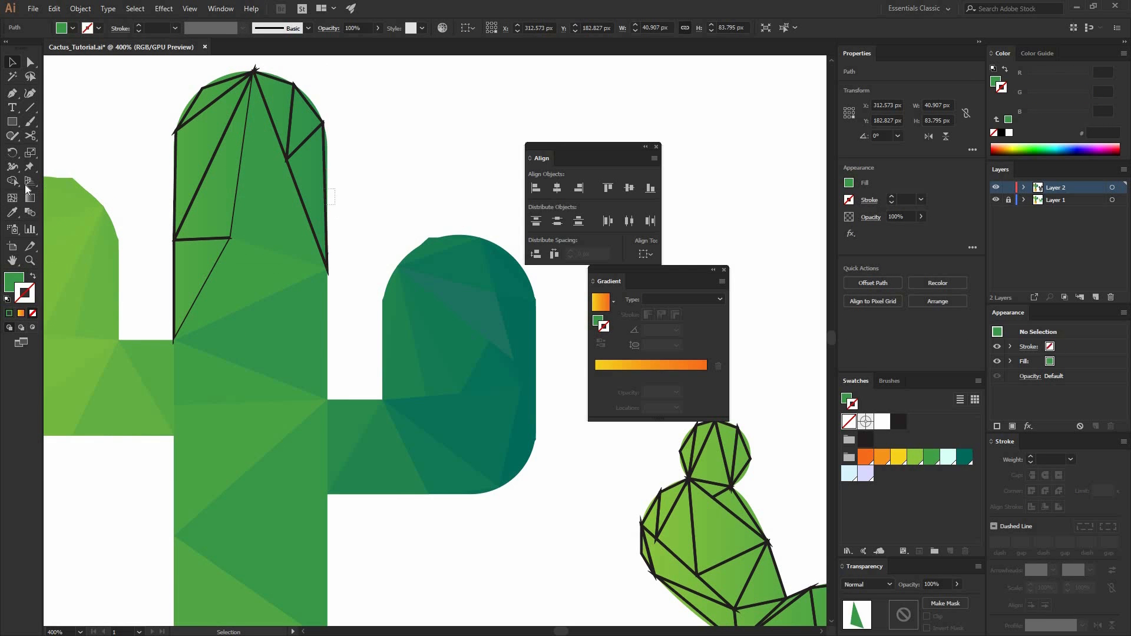
key(i)
shift+click(303, 170)
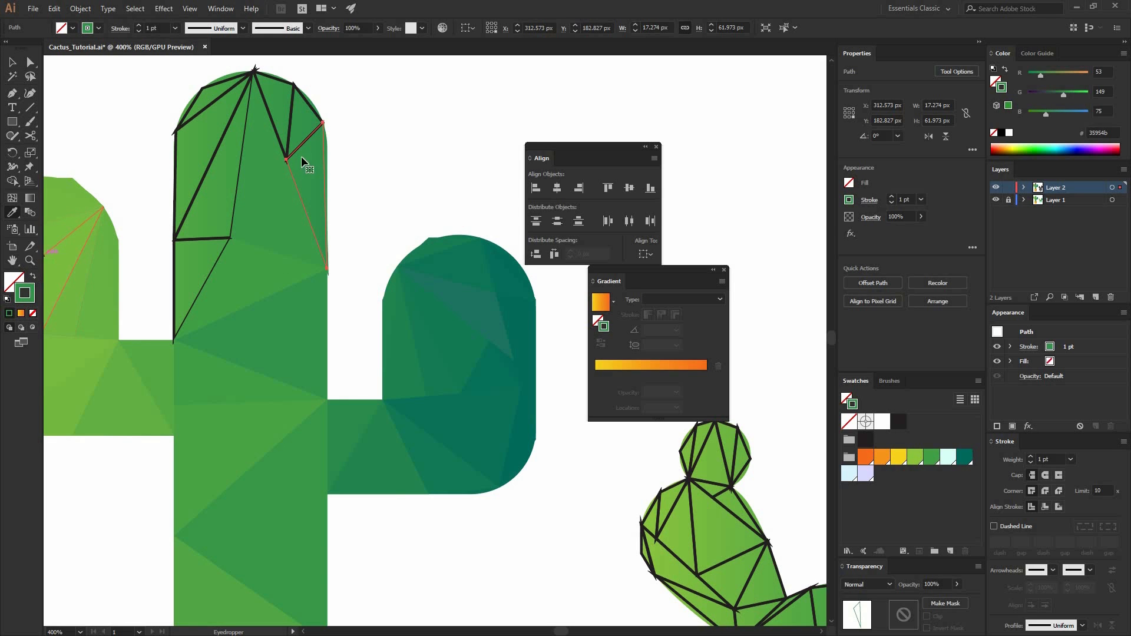
Fill the small triangle at the right shoulder of the trunk's rounded top with a green sampled beneath it, without a stroke
key(v)
click(310, 106)
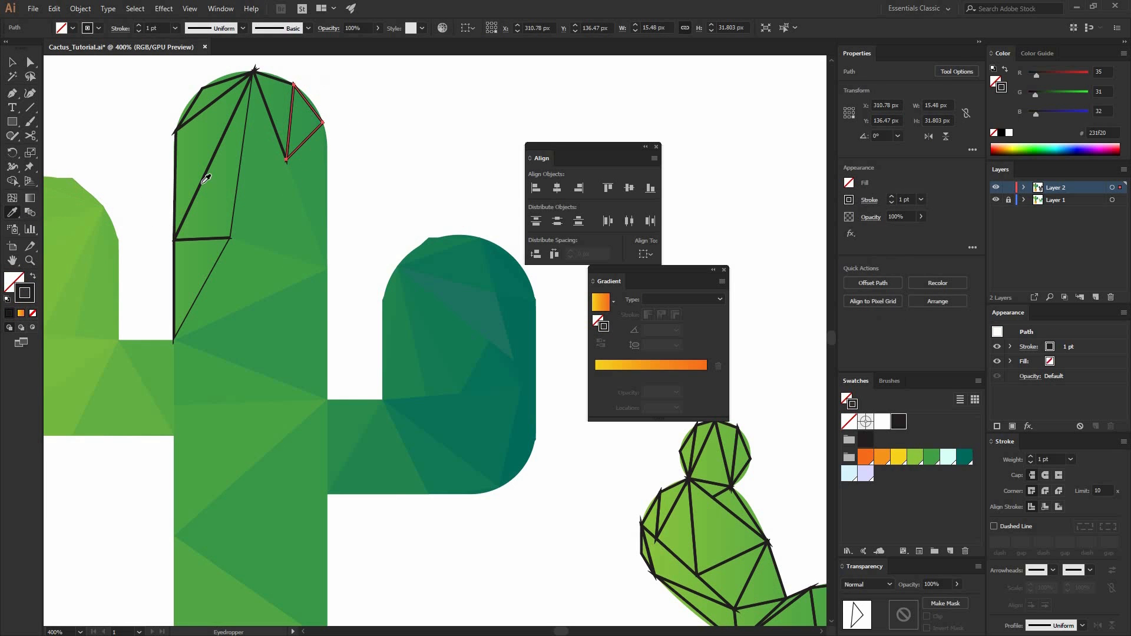
shift+click(301, 122)
click(33, 276)
Fill the triangle on the trunk's left edge just above the left arm with the sampled green 4ea646 and no stroke
key(v)
click(175, 254)
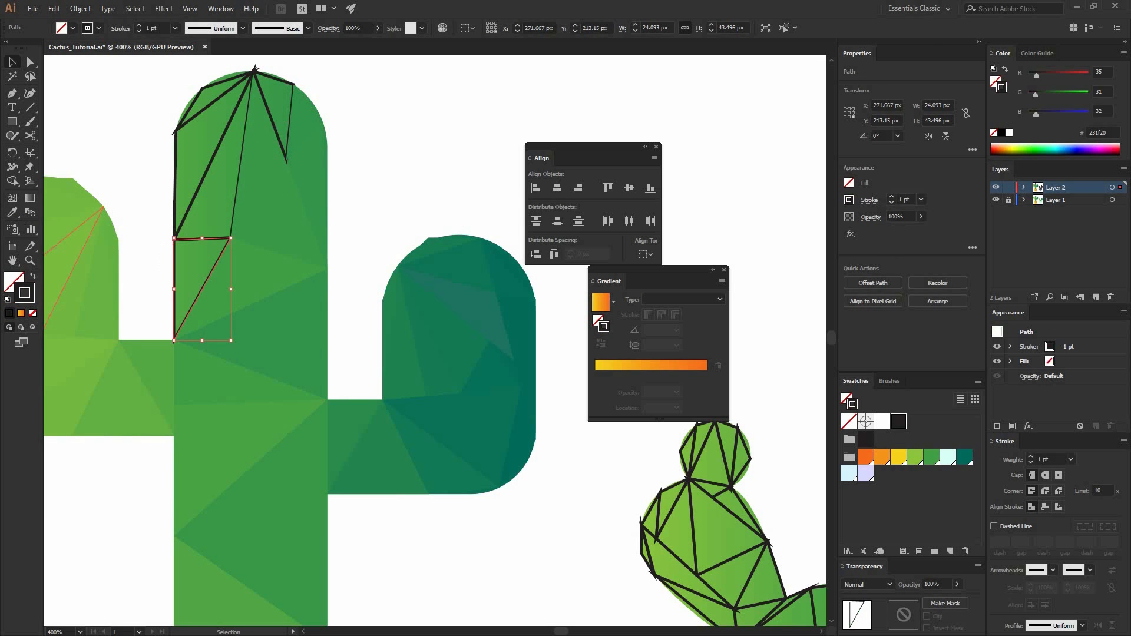
shift+click(195, 266)
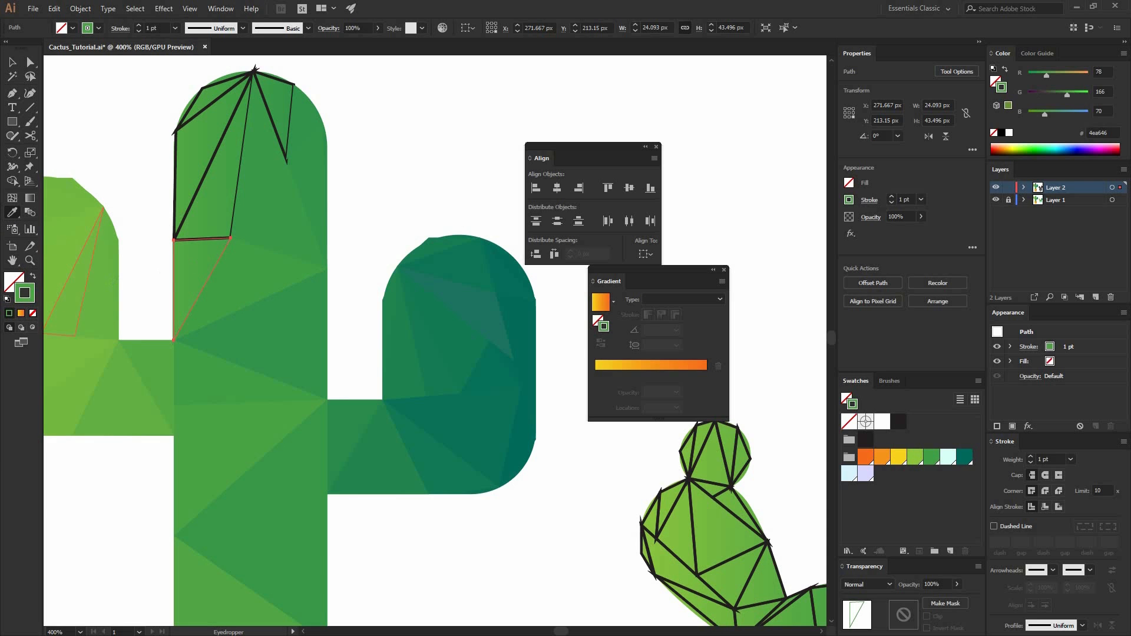
click(33, 276)
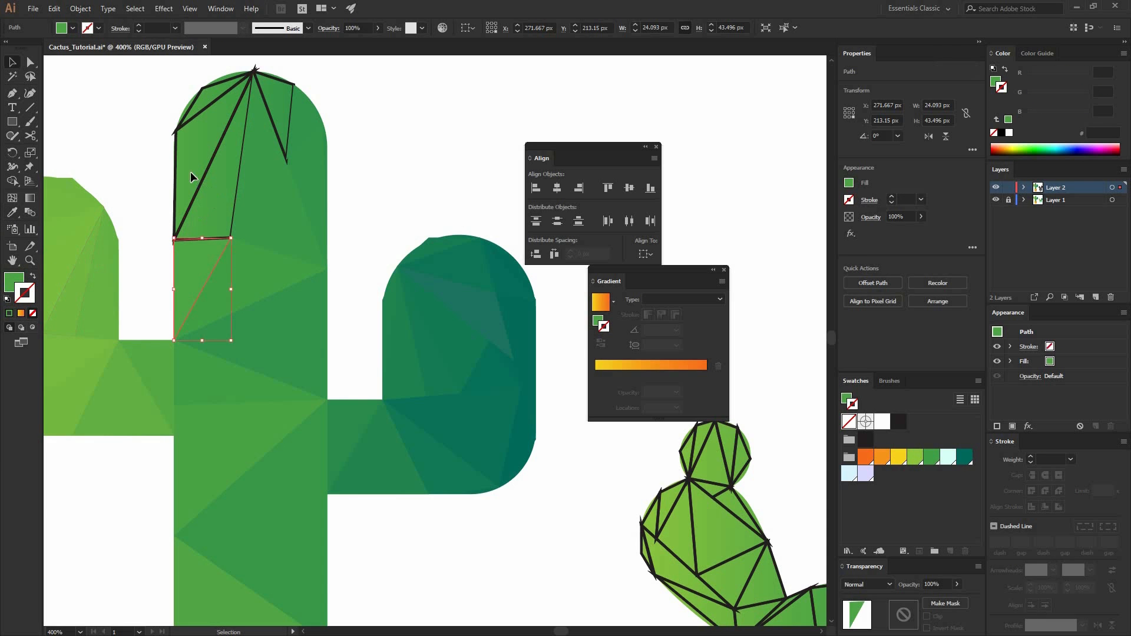
Fill the two tall triangles in the left half of the upper trunk with the sampled green 47a247, removing the stroke
drag(190, 171, 216, 190)
click(13, 212)
shift+click(196, 195)
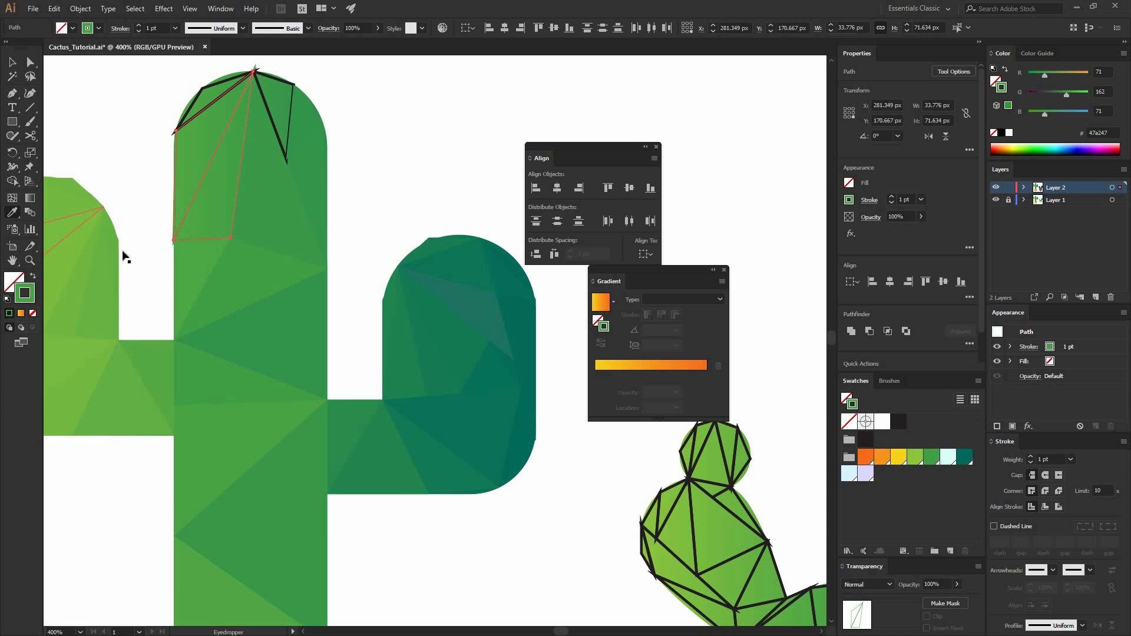
click(32, 277)
key(v)
click(141, 227)
Give the tall triangle along the upper trunk's left edge its own solid green sampled beneath it, without a stroke
click(189, 172)
click(31, 275)
key(i)
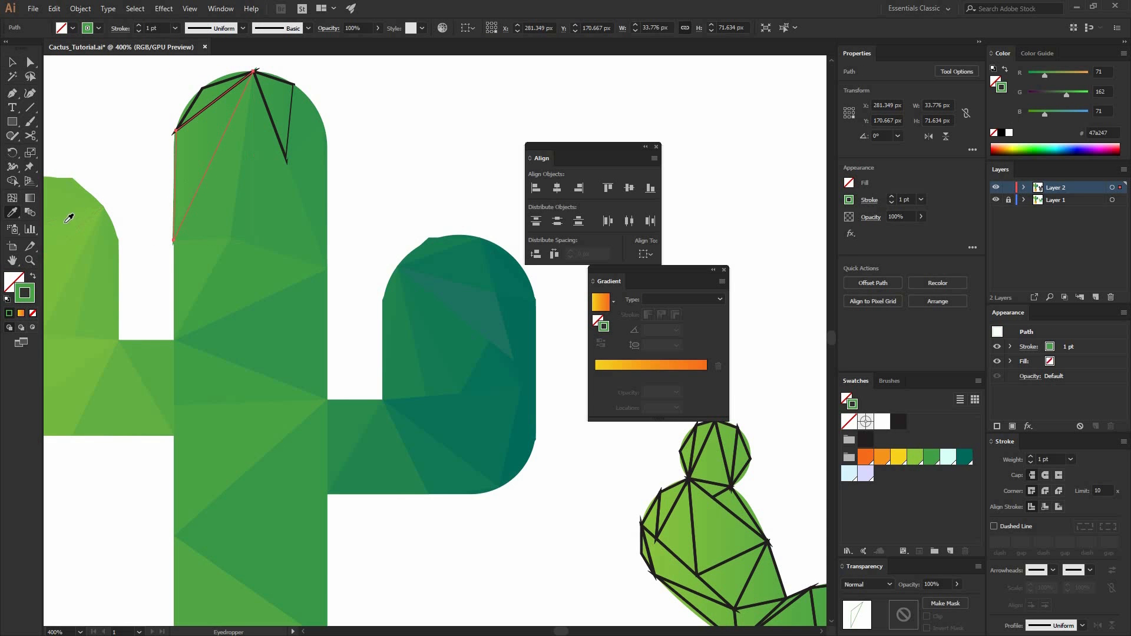
click(32, 276)
key(v)
click(167, 124)
Fill the triangle at the left shoulder of the trunk's rounded top with a green sampled beneath it, without a stroke
drag(188, 131, 149, 223)
click(166, 184)
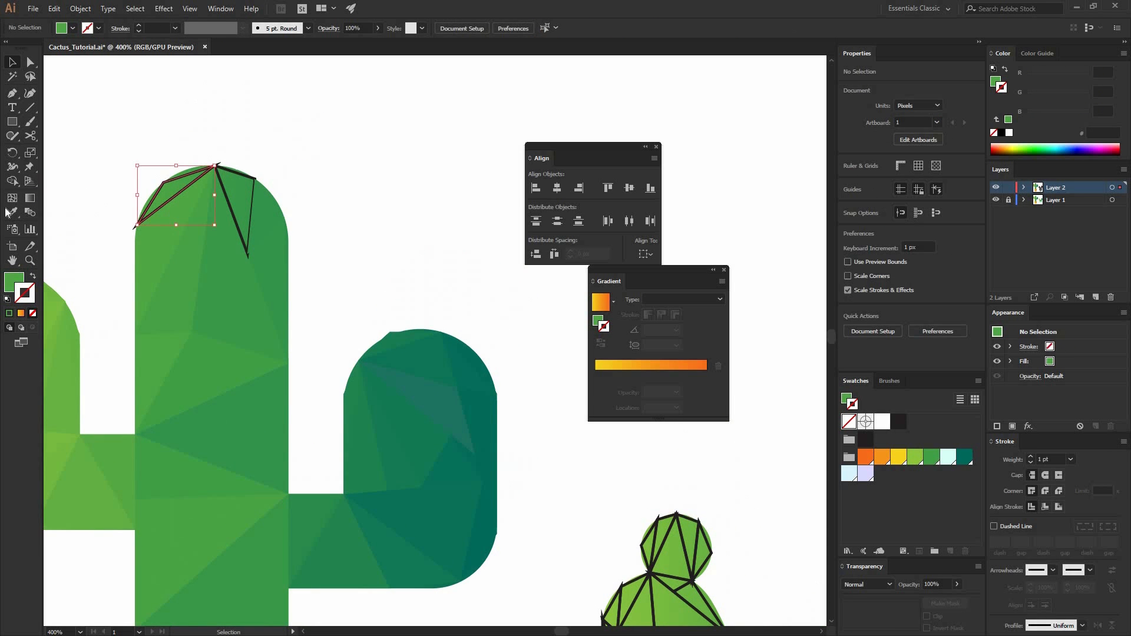
key(i)
key(i)
click(169, 183)
click(34, 276)
key(v)
click(89, 239)
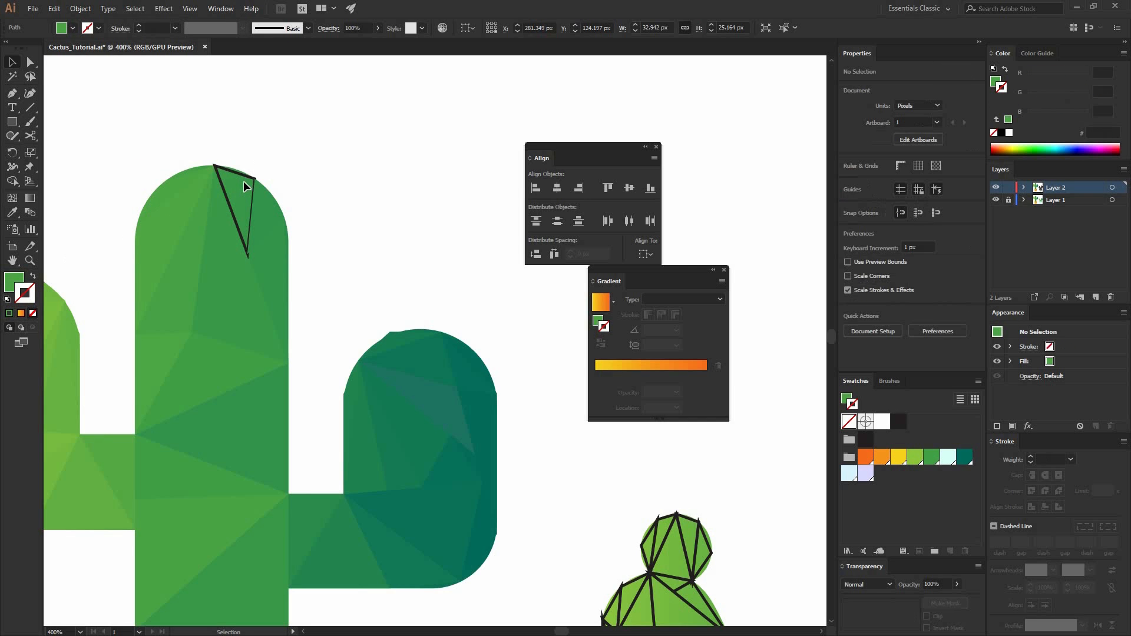
Fill the last outlined triangle at the trunk's top with the sampled green 39984a and no stroke
click(242, 176)
key(i)
shift+click(234, 189)
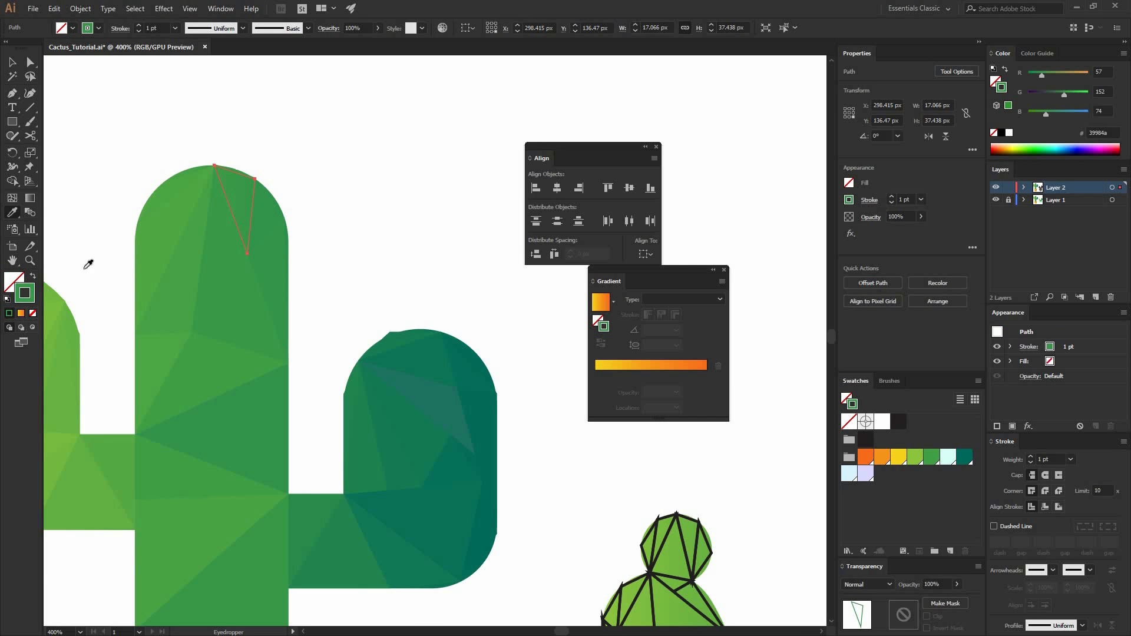
click(32, 276)
key(v)
click(350, 236)
On the round potted cactus, fill the body triangle beneath the right arm's base with the sampled green 37964b and no stroke
drag(377, 530, 235, 106)
drag(530, 288, 224, 306)
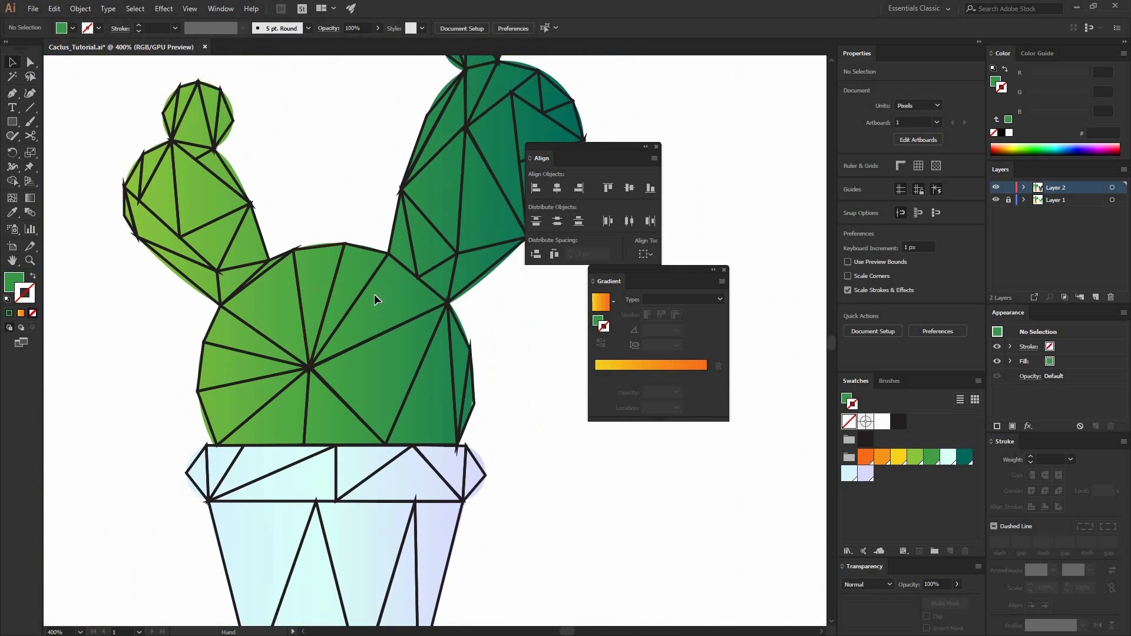
click(366, 288)
key(i)
shift+click(367, 294)
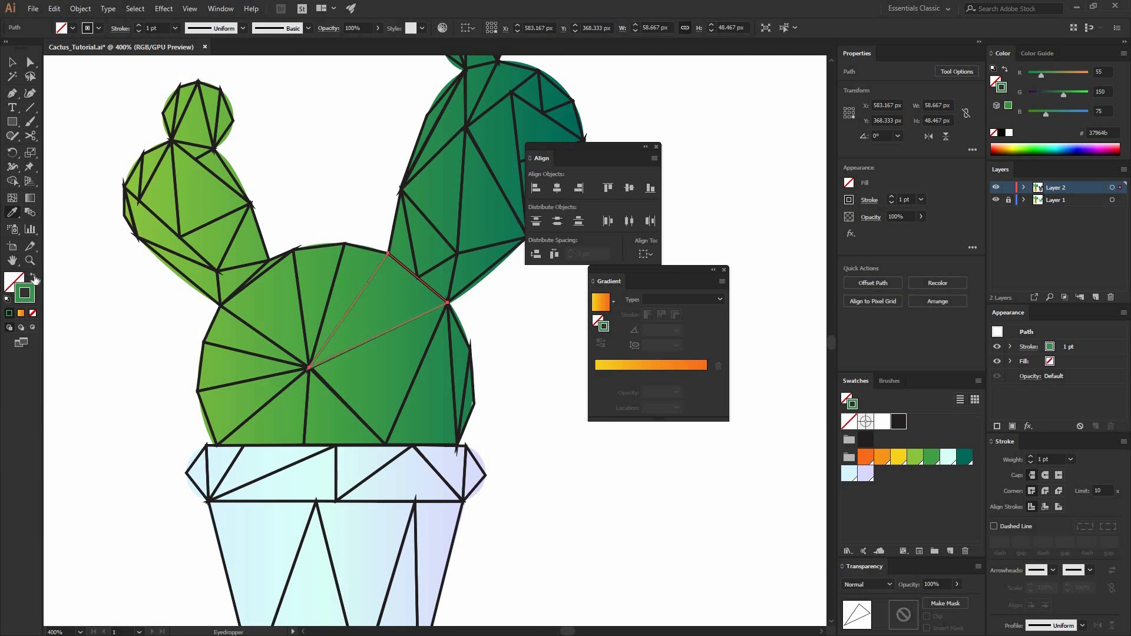
key(shift+x)
key(v)
click(311, 188)
Fill the round body's narrow wedge just right of its topmost point with a green sampled beneath it, without a stroke
click(343, 249)
key(i)
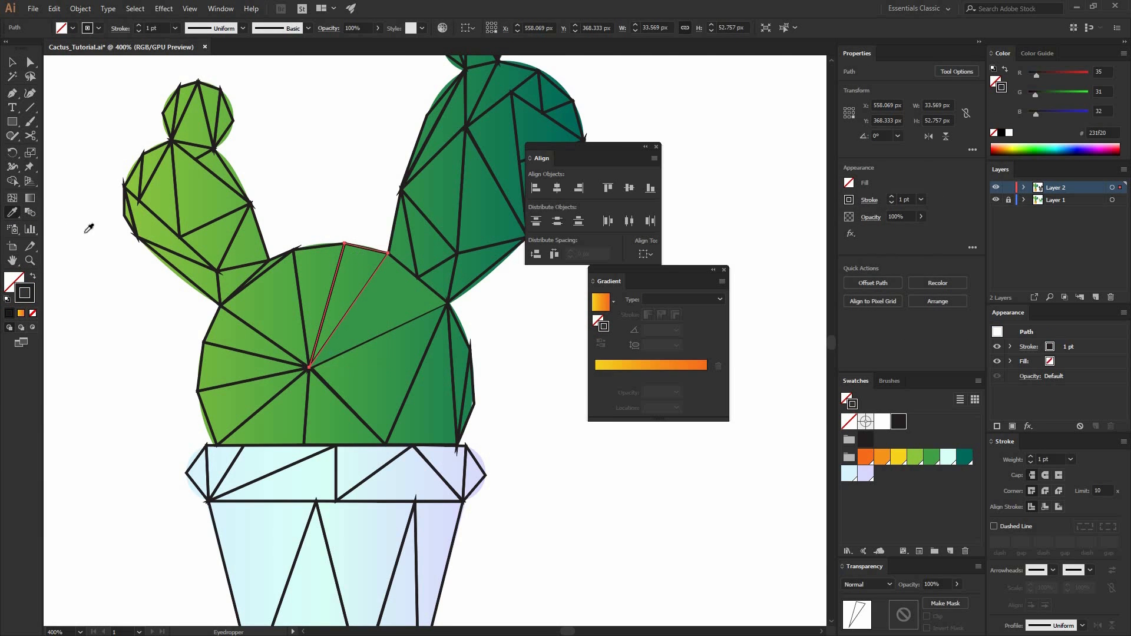
shift+click(354, 268)
click(33, 276)
Fill the round body's narrow wedge just left of its topmost point with a green sampled beneath it, without a stroke
key(v)
click(320, 245)
key(i)
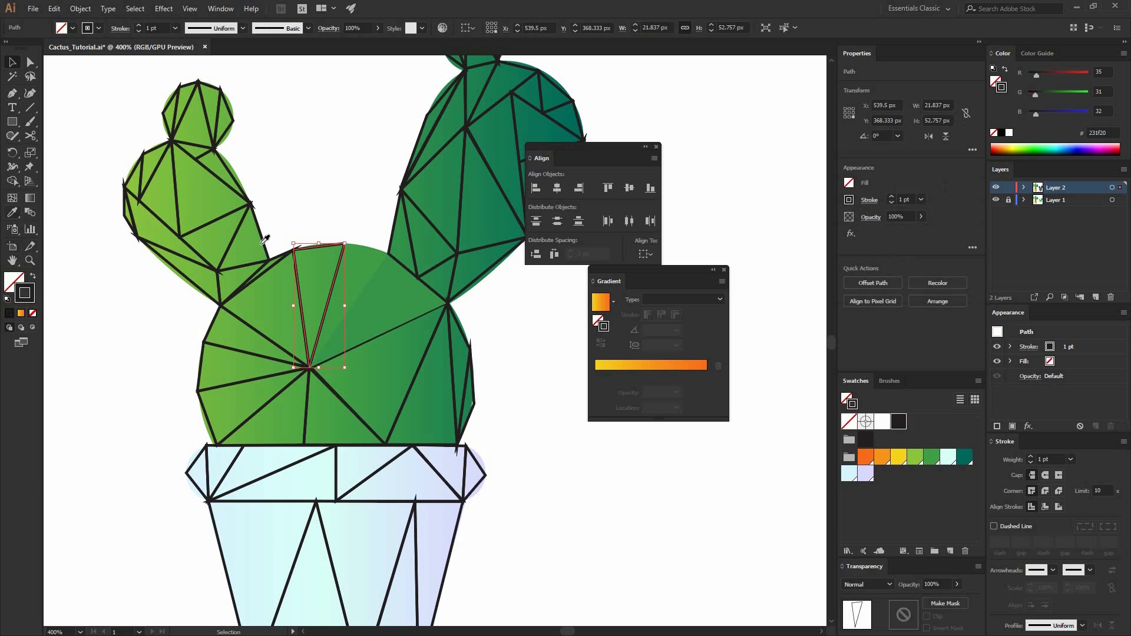
click(32, 276)
key(v)
Fill the small triangle where the left arm meets the round body with a green sampled from the gradient, without a stroke
click(235, 297)
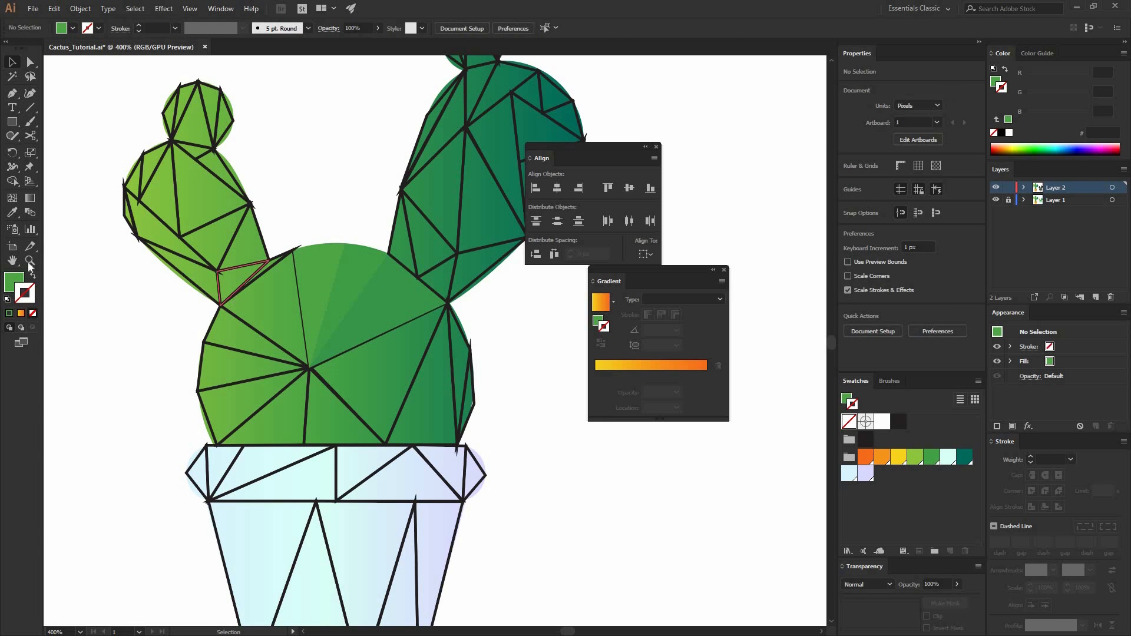
click(249, 264)
key(i)
click(33, 276)
key(v)
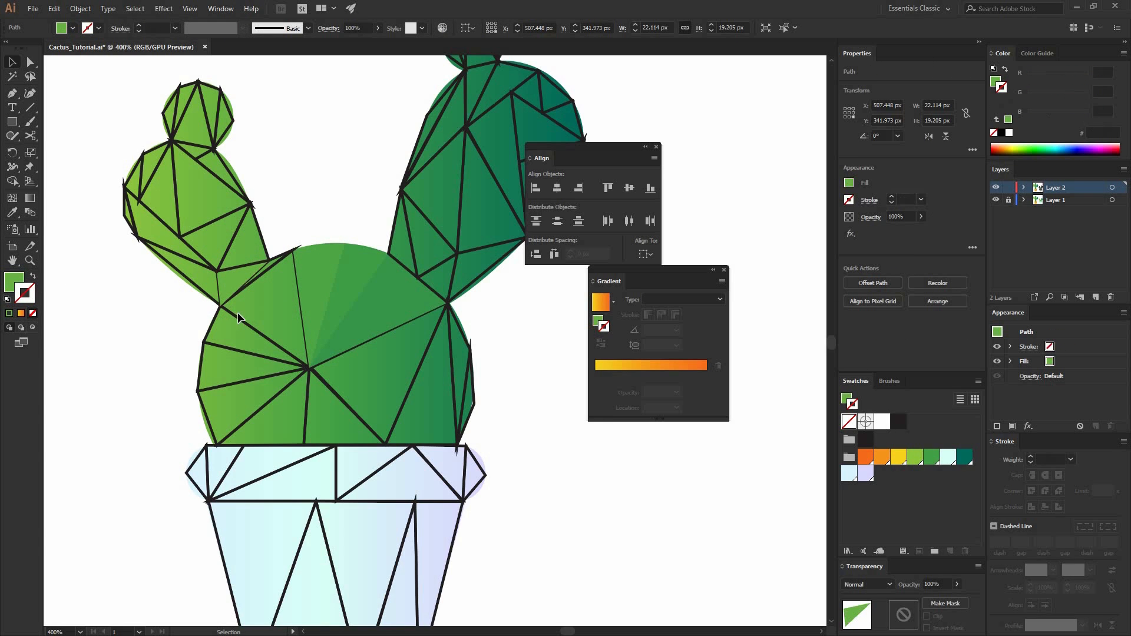
Fill the round body's upper-left wedge beside the left arm's base with the sampled green 5faf44 and no stroke
click(238, 312)
click(232, 313)
key(i)
shift+click(268, 307)
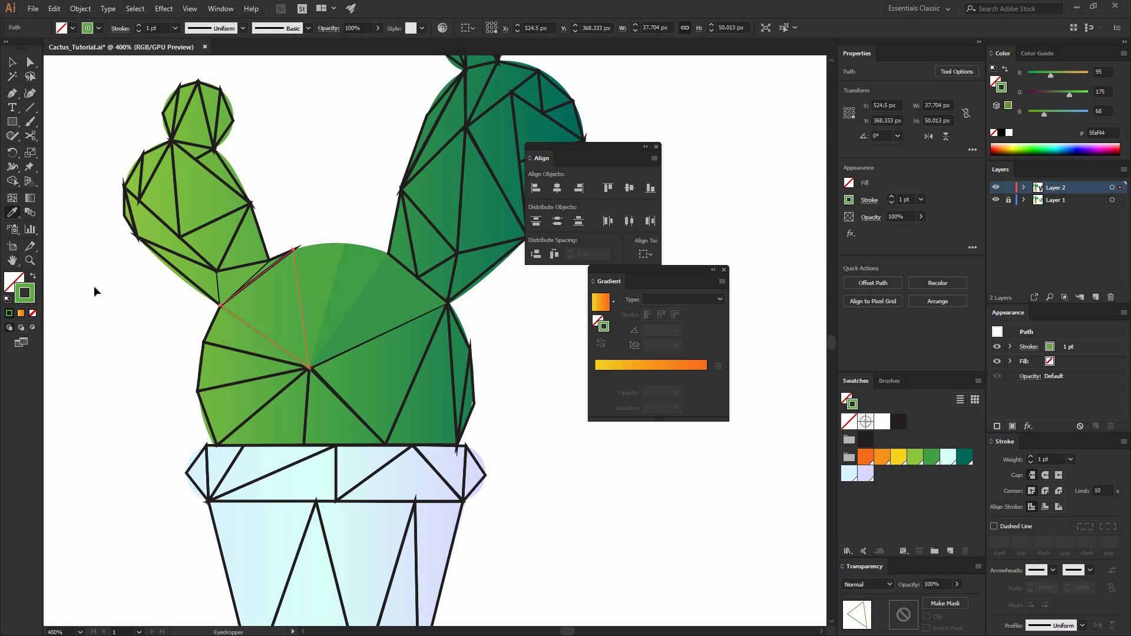
click(32, 277)
Fill the round body's left wedge directly below the left arm's base with the sampled green 65b143 and no stroke
key(v)
click(211, 325)
click(12, 214)
shift+click(227, 331)
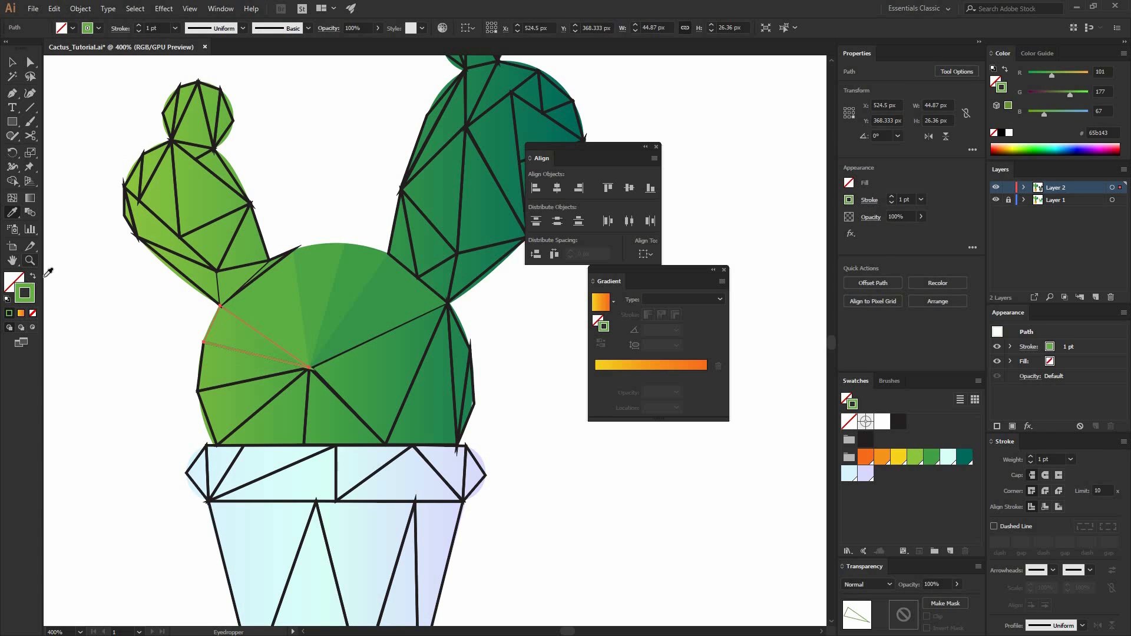
click(32, 276)
Fill the thin, nearly horizontal wedge at the middle of the round body's left edge with a sampled green and no stroke
key(v)
click(207, 362)
click(201, 357)
key(i)
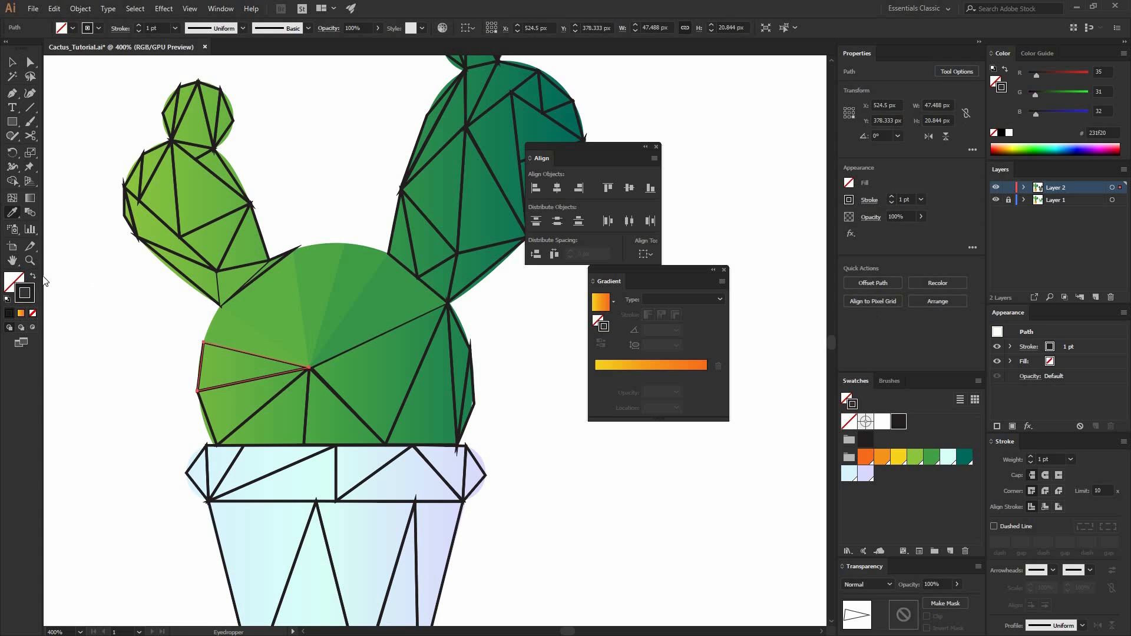
click(32, 277)
Fill the wedge at the round body's lower-left edge, just above the pot rim, with a green sampled beneath it, without a stroke
key(v)
click(195, 408)
click(204, 409)
click(12, 213)
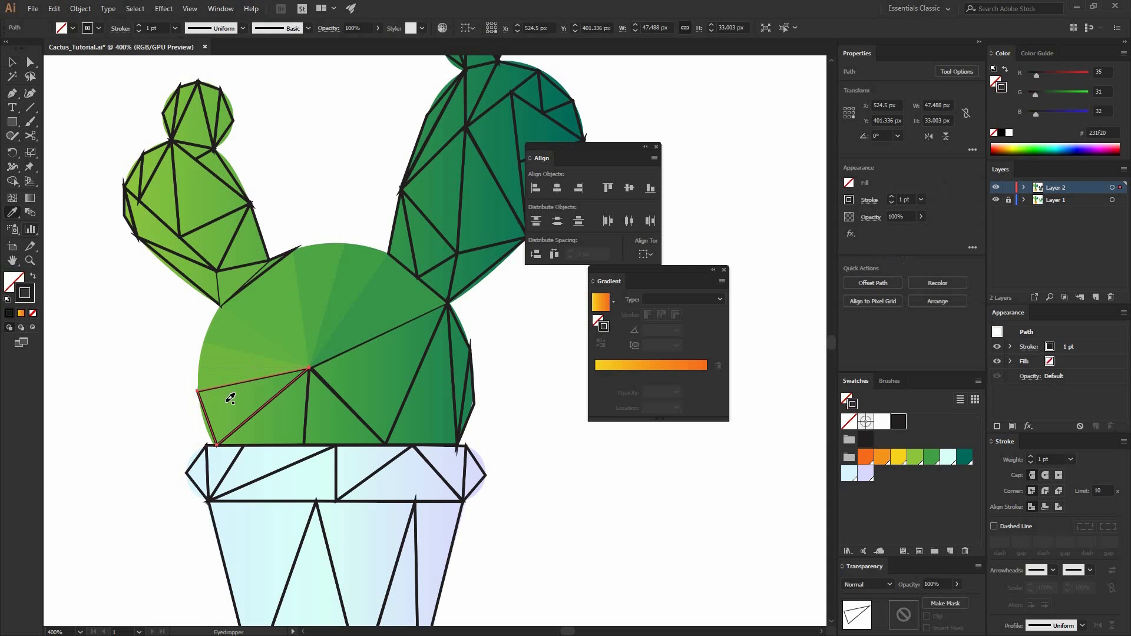
shift+click(226, 403)
click(33, 277)
Fill the body triangle resting on the left part of the pot rim with a green sampled beneath it, without a stroke
key(v)
click(270, 419)
click(262, 406)
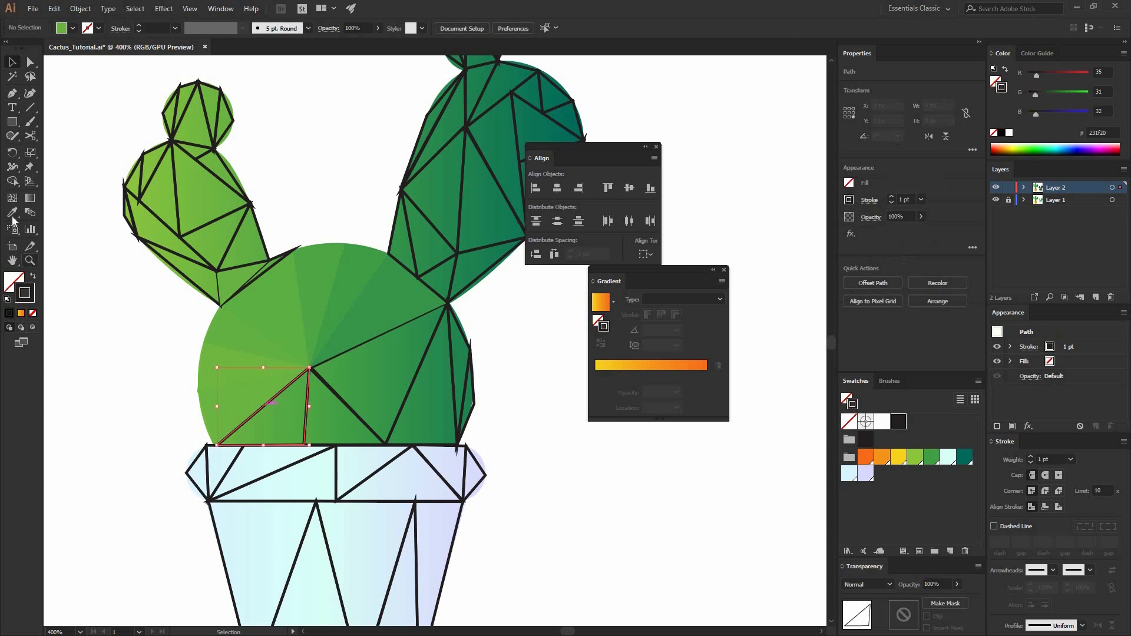
click(12, 215)
shift+click(289, 414)
key(shift+x)
Fill the body triangle resting on the middle of the pot rim with the sampled green 4ba446 and no stroke
key(v)
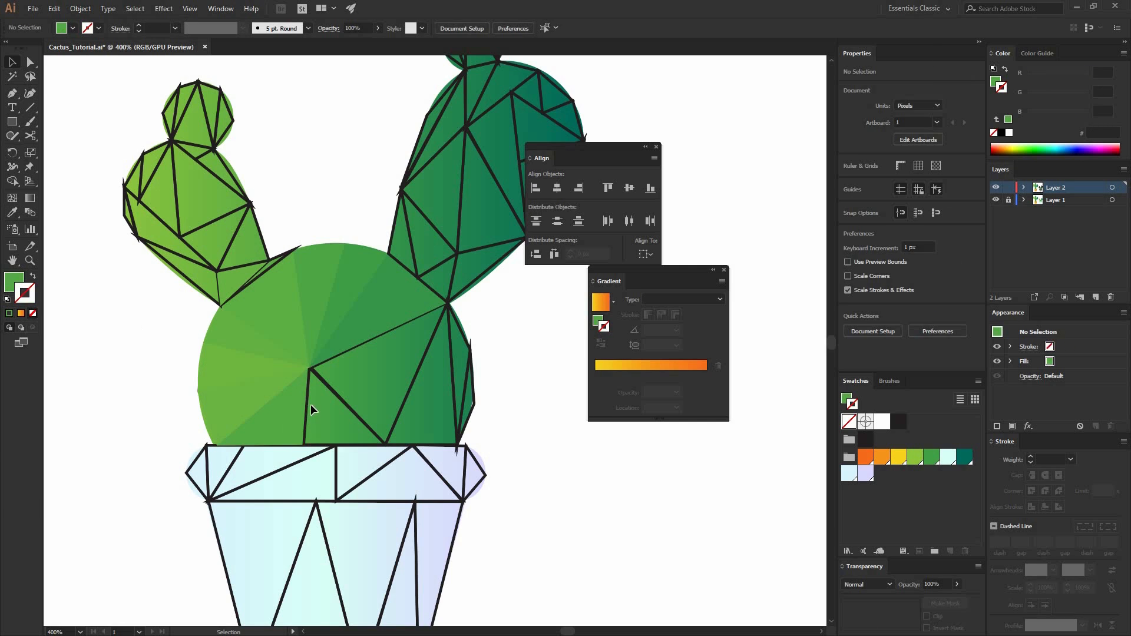
click(311, 406)
key(i)
click(317, 407)
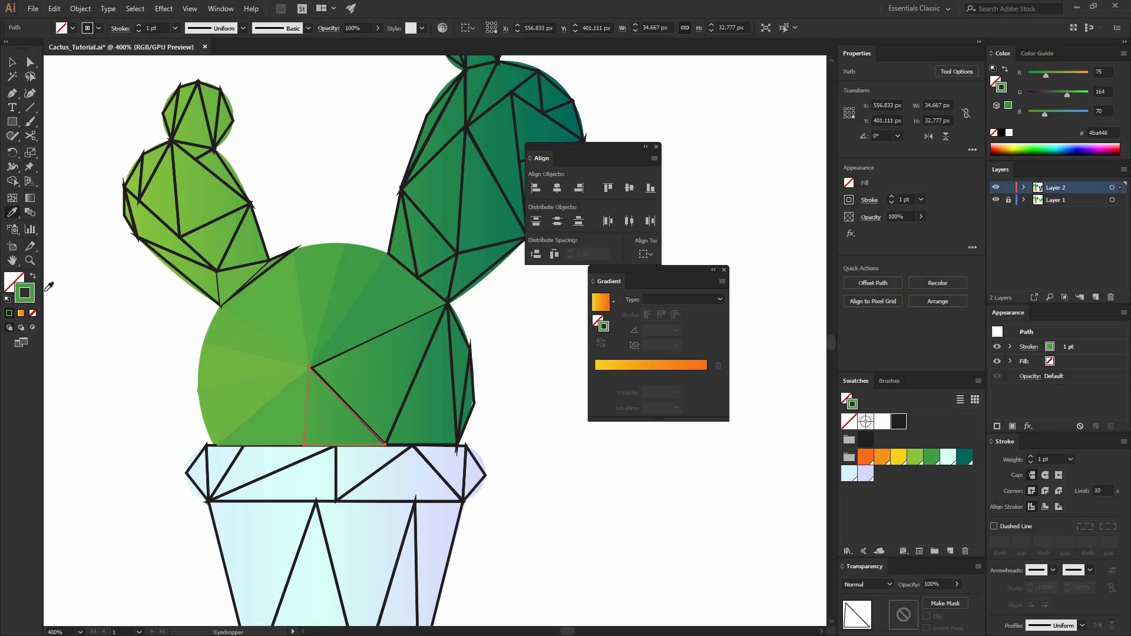
click(32, 276)
Fill the outermost sliver at the round body's lower-right edge with the sampled green 208352
key(v)
click(490, 404)
drag(475, 402, 392, 409)
click(390, 409)
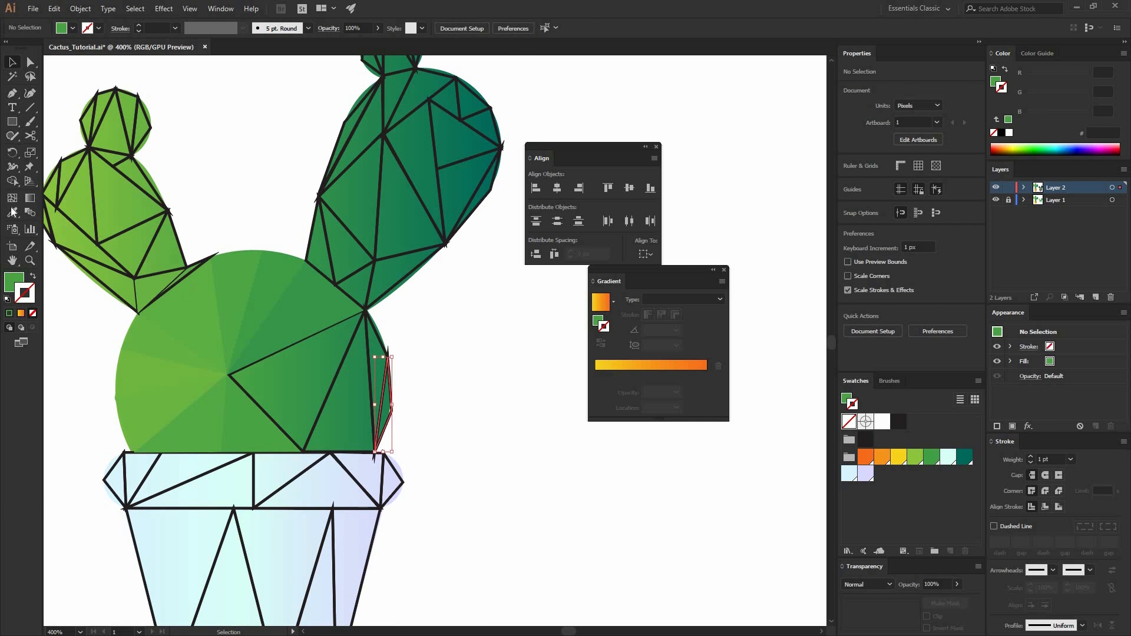
key(i)
click(390, 404)
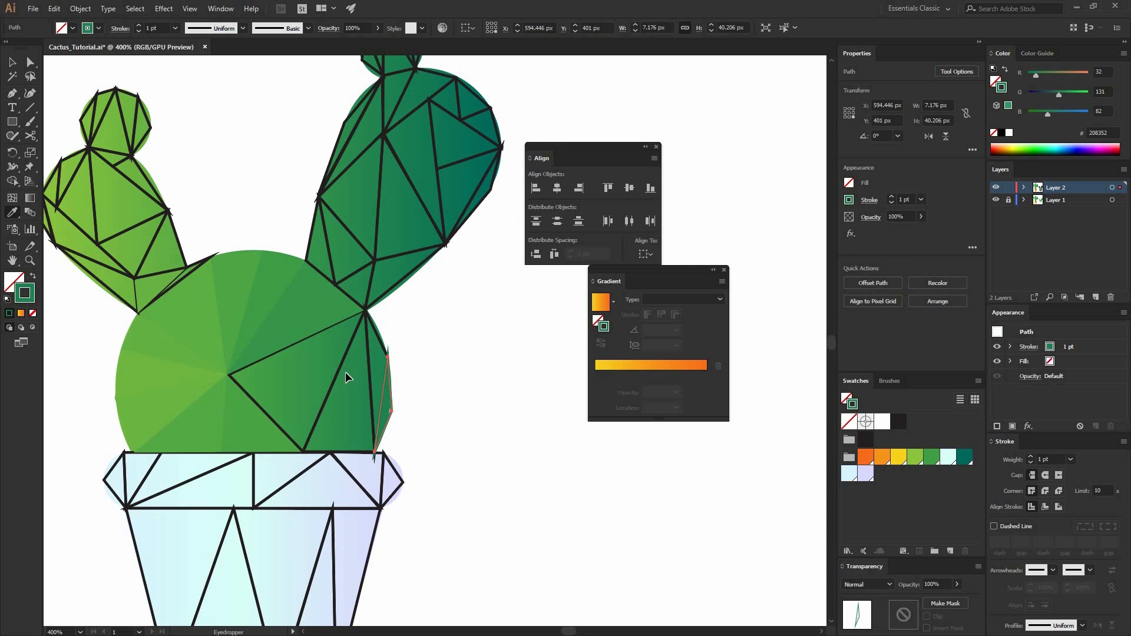
Fill the narrow triangle just inside the round body's right edge with a green sampled beneath it, without a stroke
ctrl+click(374, 334)
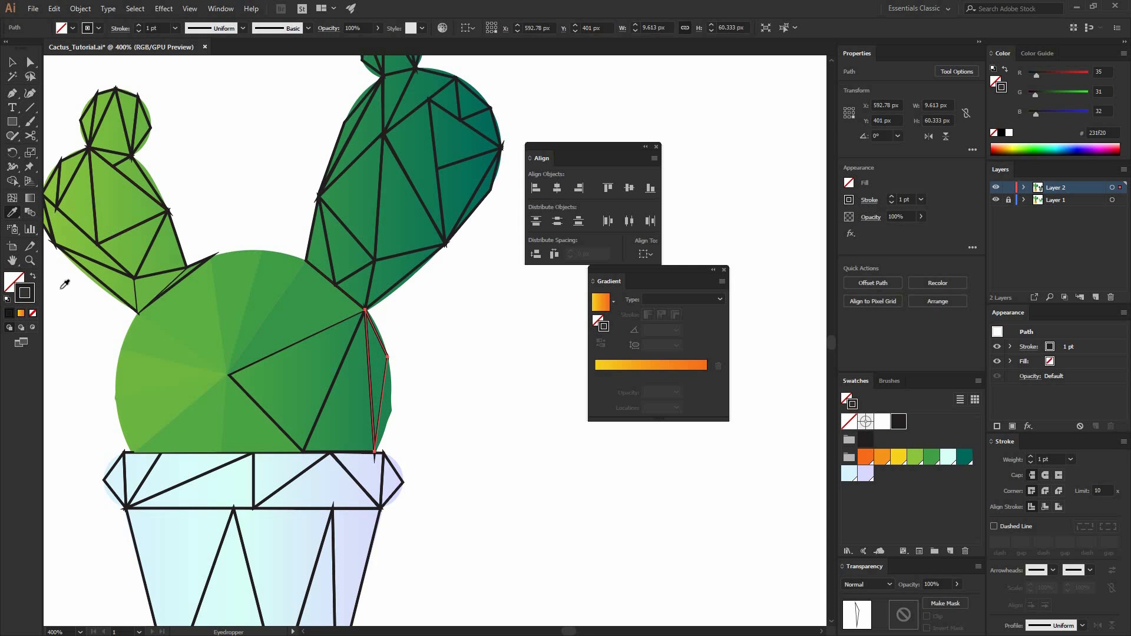
click(33, 276)
key(v)
Fill the large central triangle and the adjacent tall triangle on the round body's right half with sampled greens, without strokes
click(335, 369)
click(338, 371)
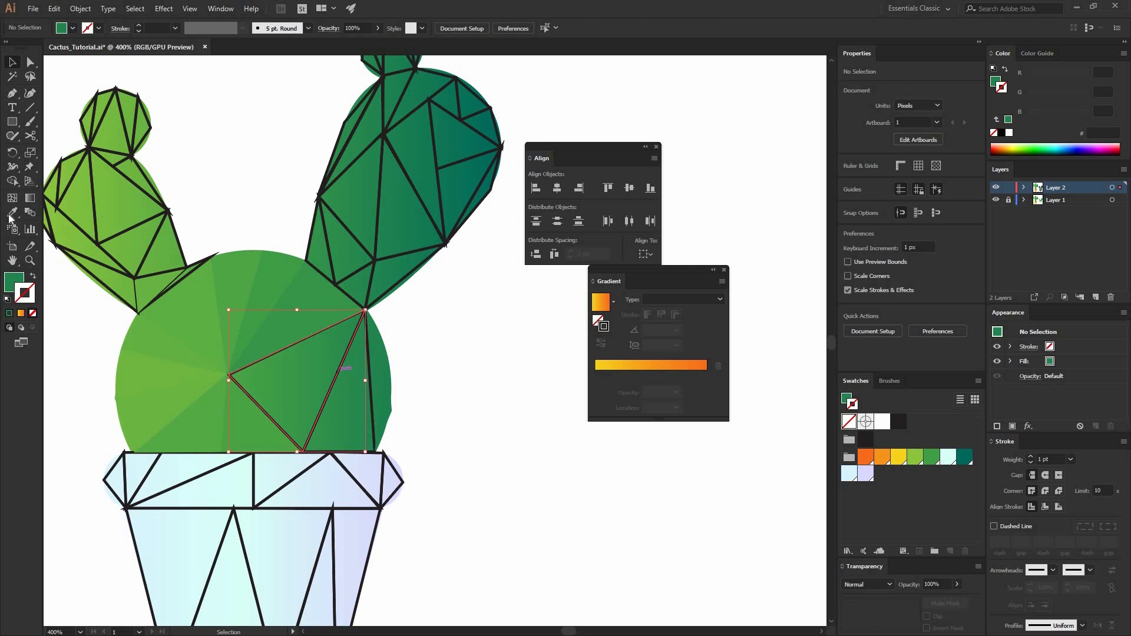
click(343, 396)
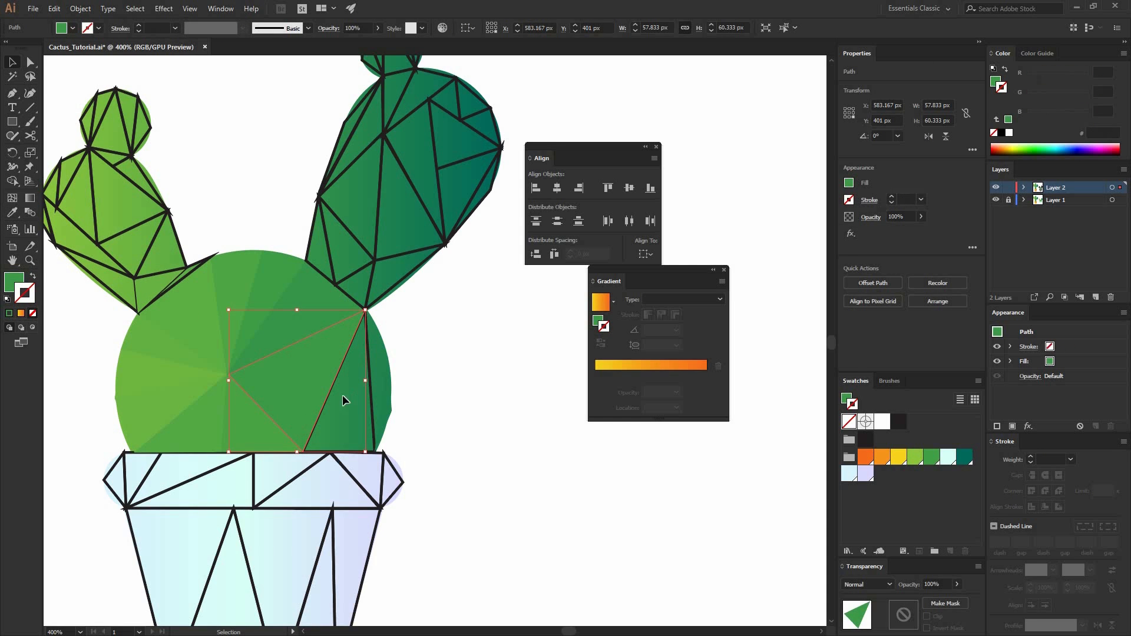
ctrl+click(341, 395)
shift+click(362, 399)
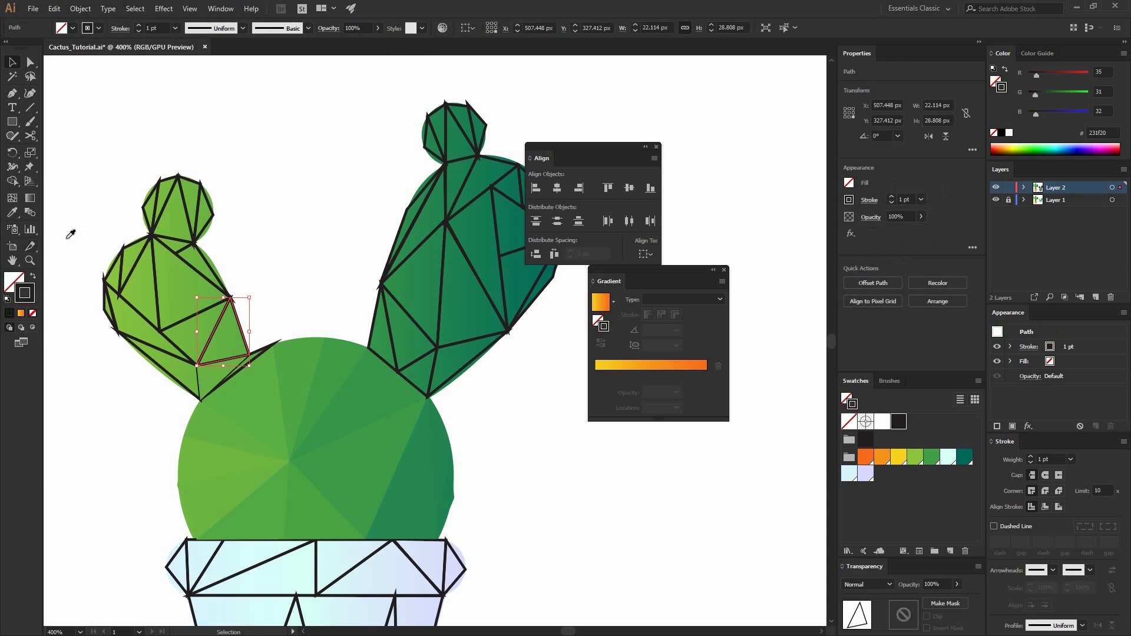
Fill the triangle on the left arm's lower right edge, just above the body, with a green sampled beneath it, without a stroke
shift+click(215, 342)
click(32, 276)
key(v)
click(253, 335)
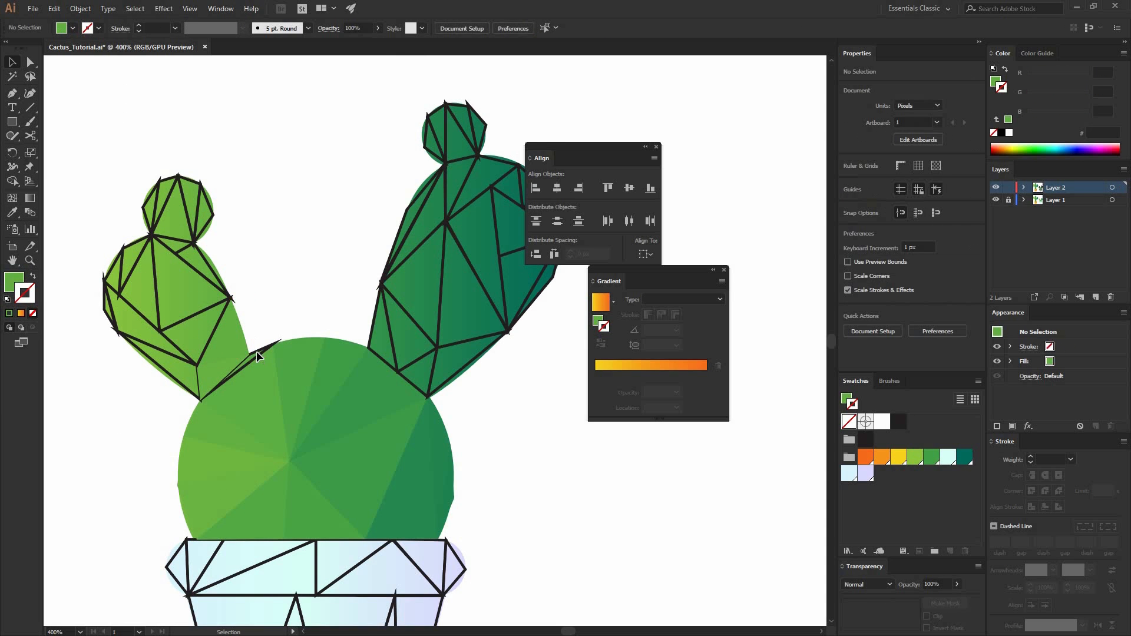
Fill the thin sliver between the left arm's base and the round body with the sampled green 5aac44 and no stroke
click(256, 352)
click(266, 346)
shift+click(253, 356)
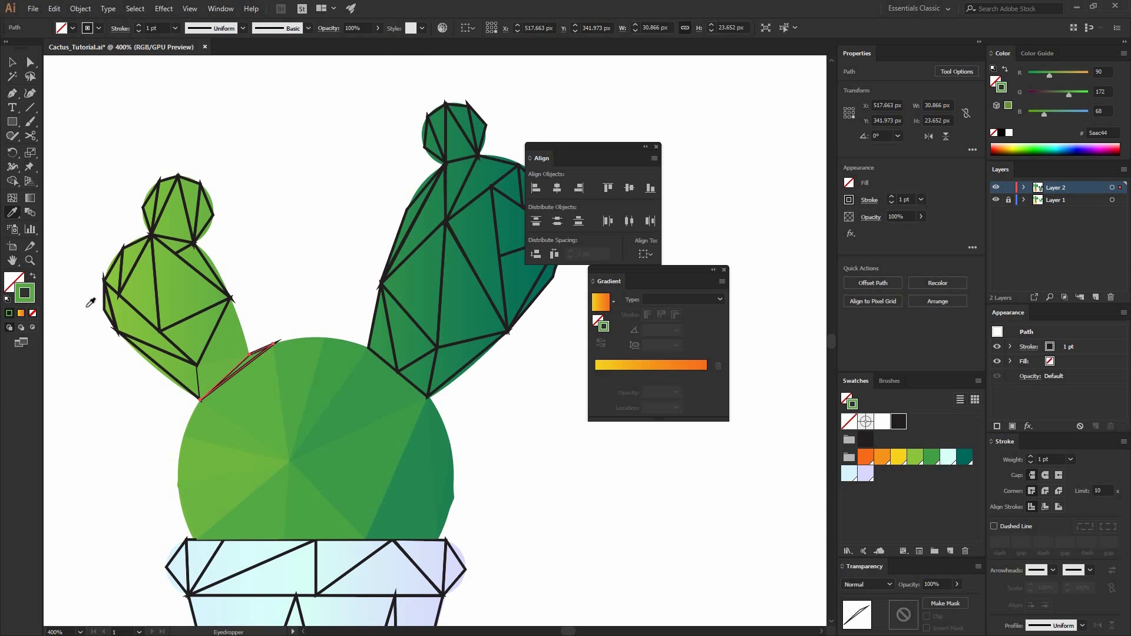
click(35, 277)
key(v)
click(174, 363)
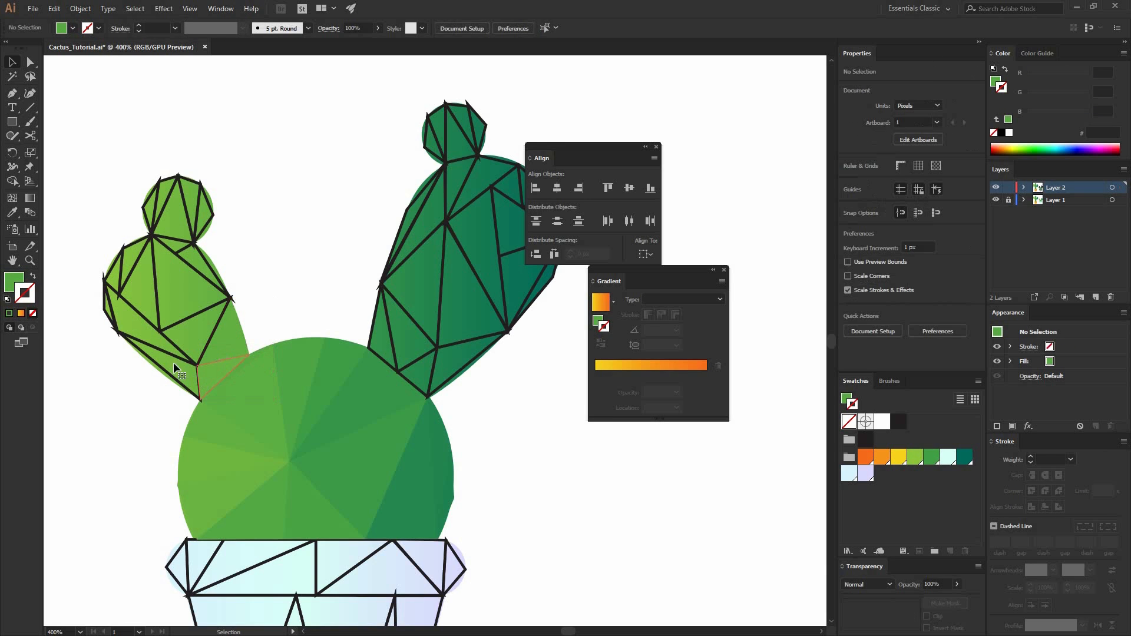
click(198, 380)
click(12, 213)
shift+click(172, 361)
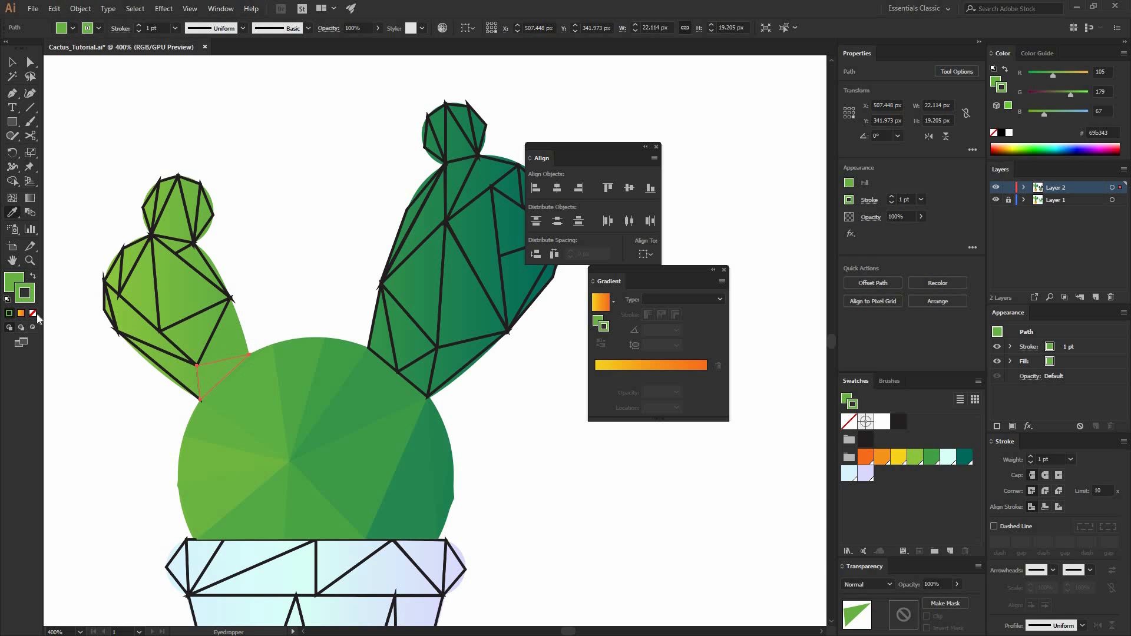
click(33, 313)
key(v)
click(242, 366)
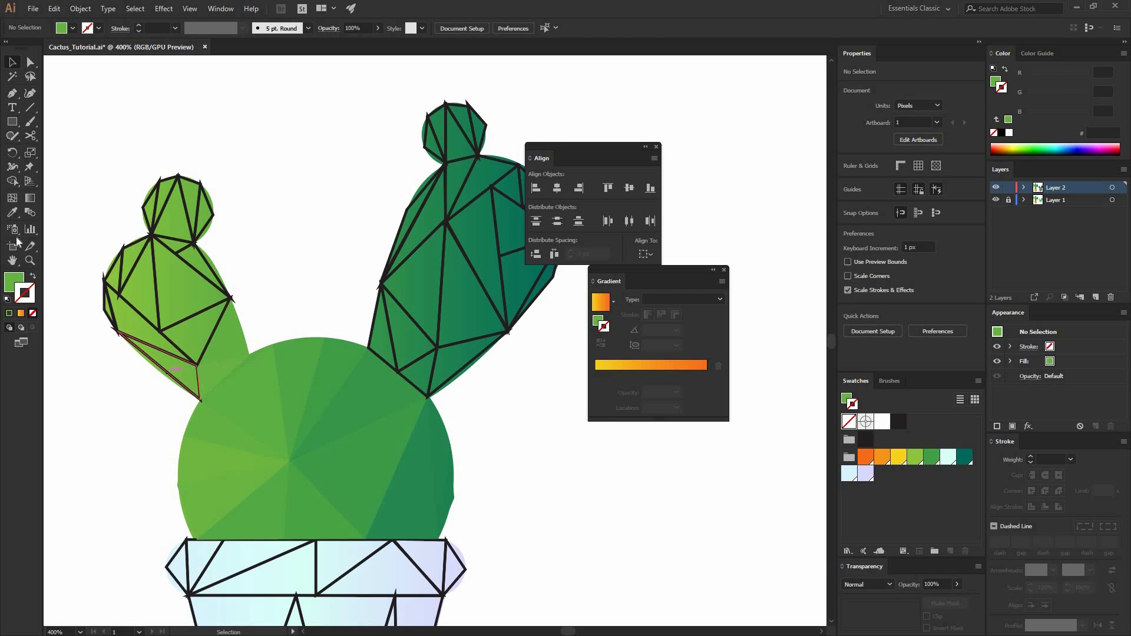
Fill the long triangle on the left arm's lower left edge with a green sampled beneath it, without a stroke
click(167, 372)
click(12, 213)
shift+click(195, 373)
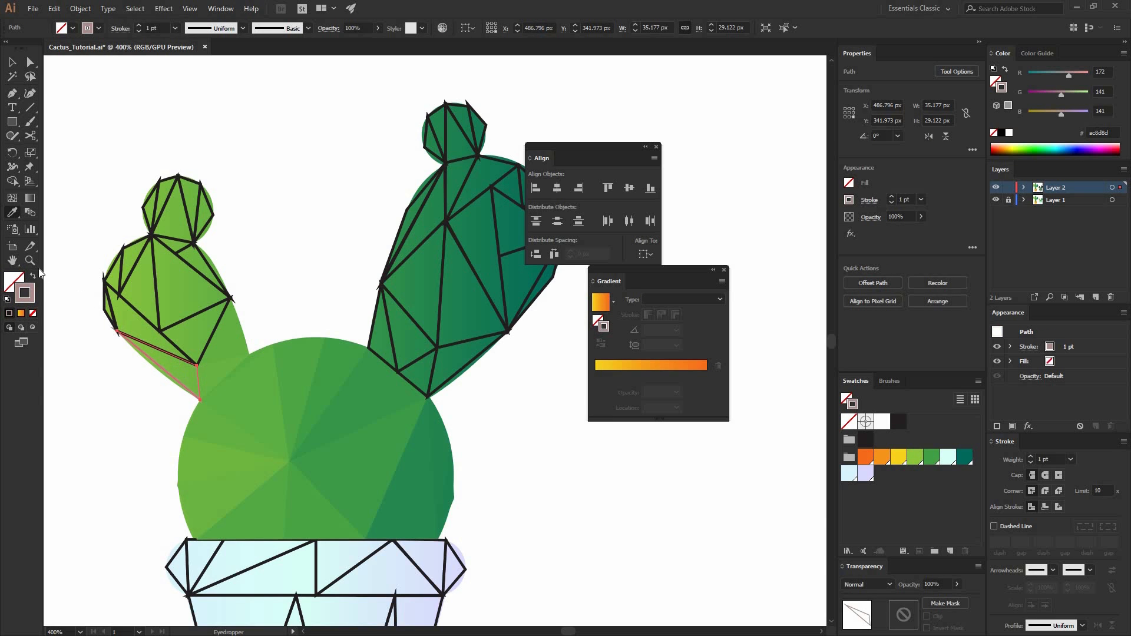
shift+click(172, 363)
click(33, 275)
key(v)
click(239, 335)
Fill the tall triangle left of the left arm's centre, below the small round top, with a sampled green and no stroke
drag(239, 335, 291, 371)
click(170, 330)
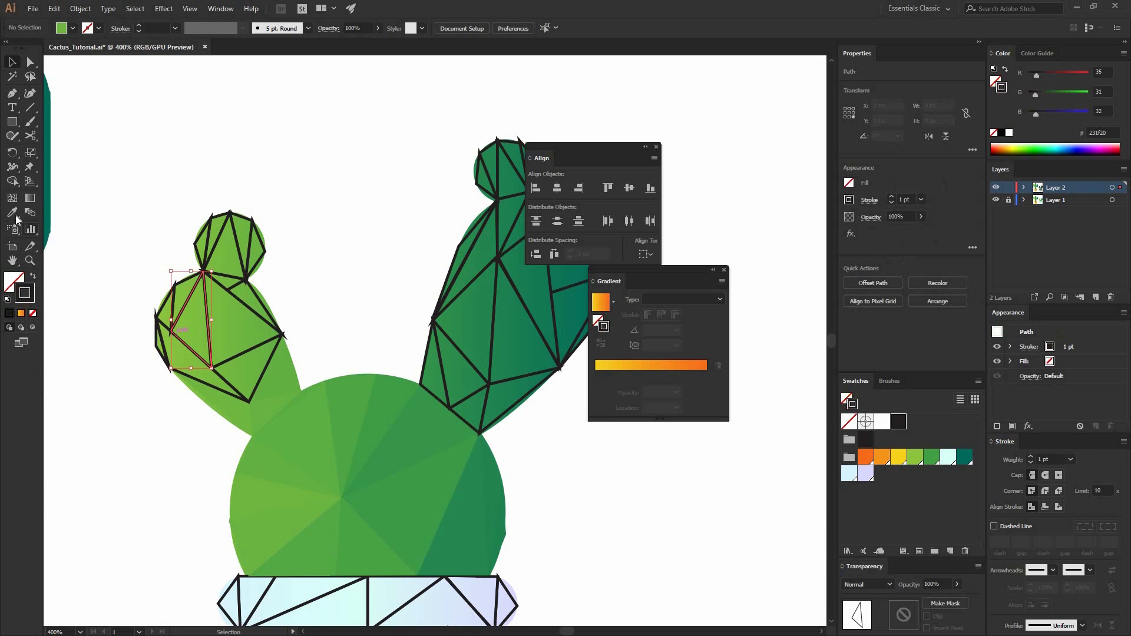
click(13, 213)
shift+click(189, 324)
click(33, 276)
key(v)
click(251, 336)
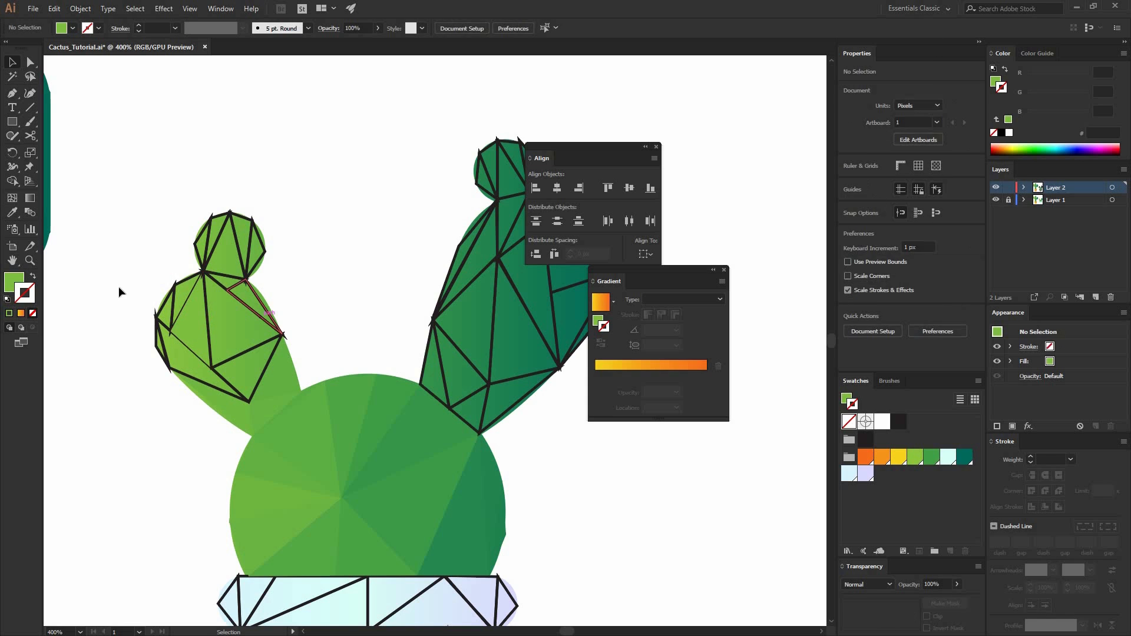
Fill the narrow triangle on the left arm's upper right edge with the sampled green 6eb642 and no stroke
click(268, 312)
shift+click(251, 291)
click(33, 276)
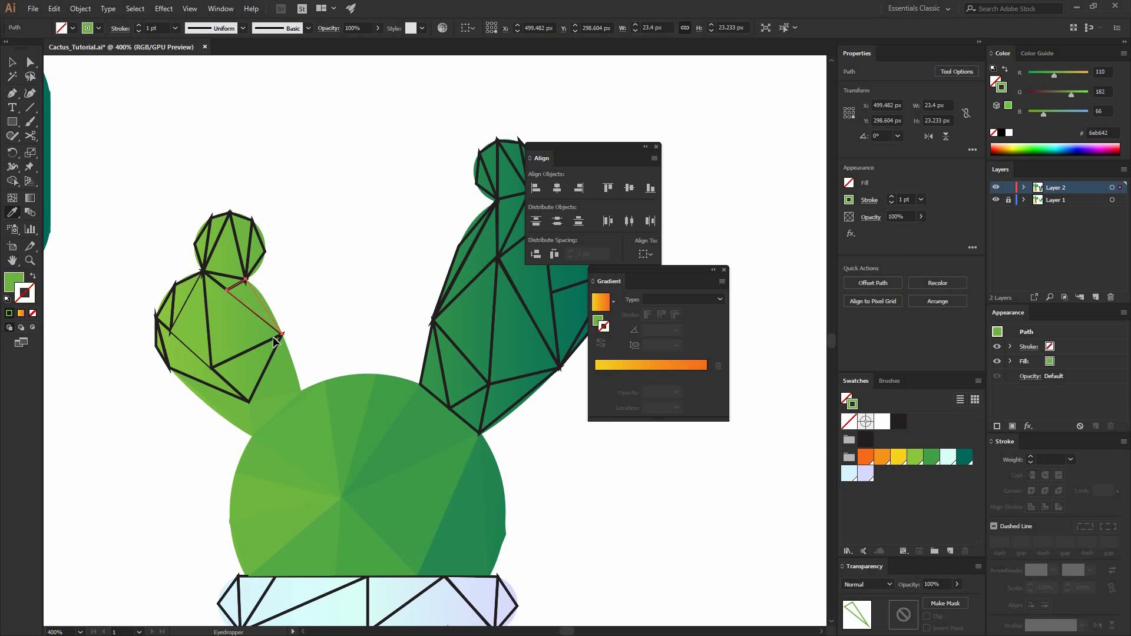
key(v)
Fill the left arm's large central triangle and the triangle directly below it with greens sampled beneath them, without strokes
click(223, 349)
click(12, 213)
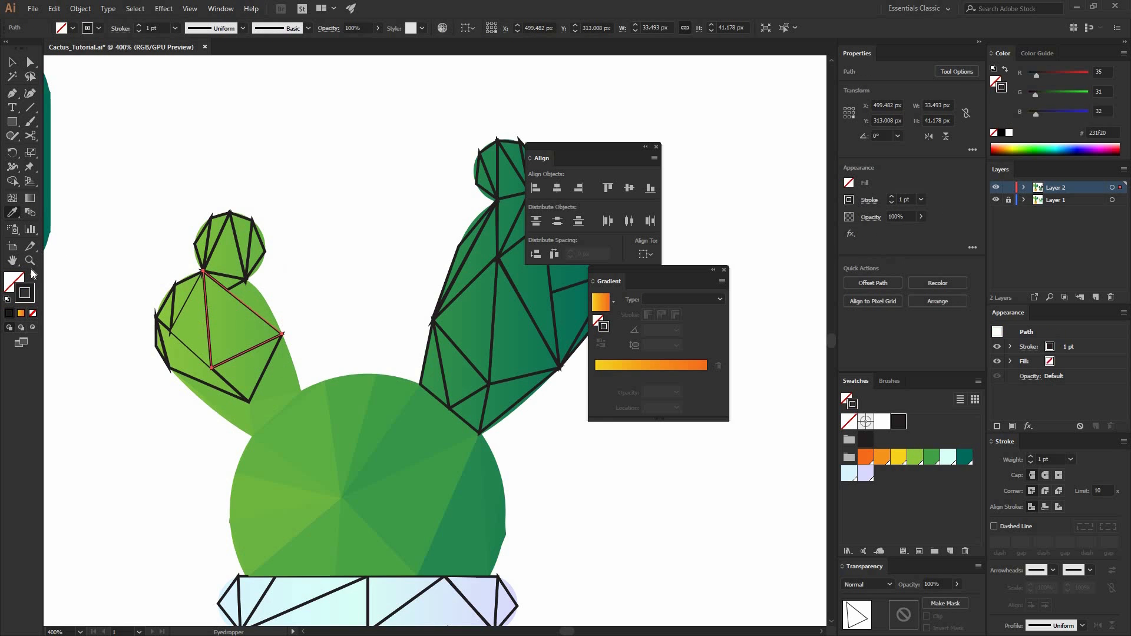
click(33, 275)
key(v)
click(228, 379)
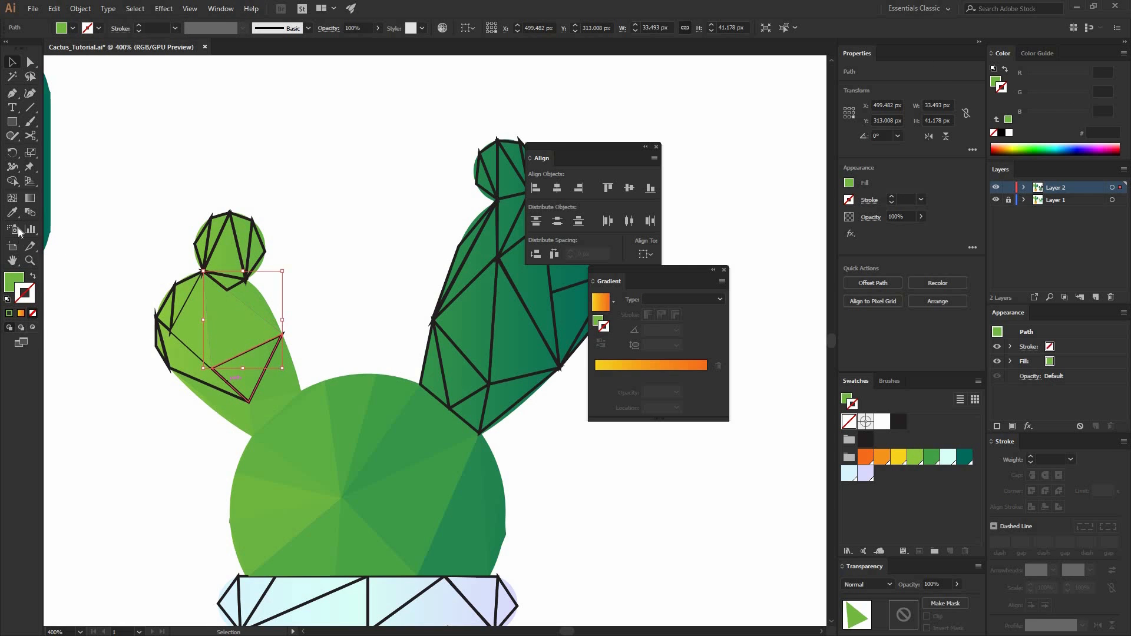
click(14, 214)
click(33, 275)
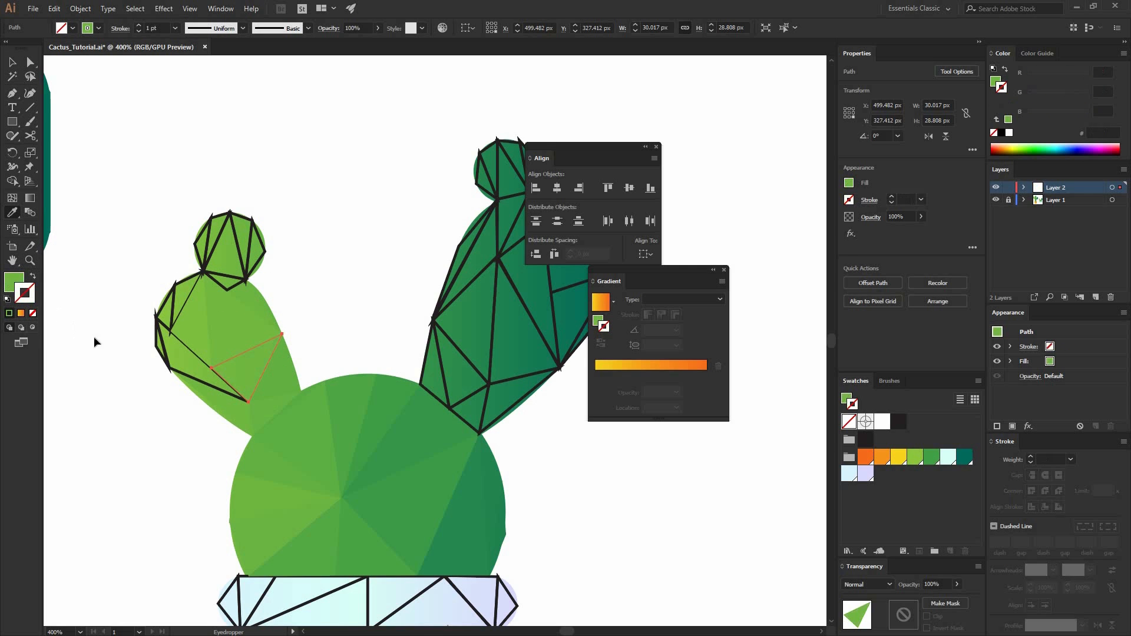
key(v)
Fill the sliver on the left arm's outer left edge and the long diagonal triangle beside it with sampled greens, without strokes
click(156, 340)
click(158, 336)
key(i)
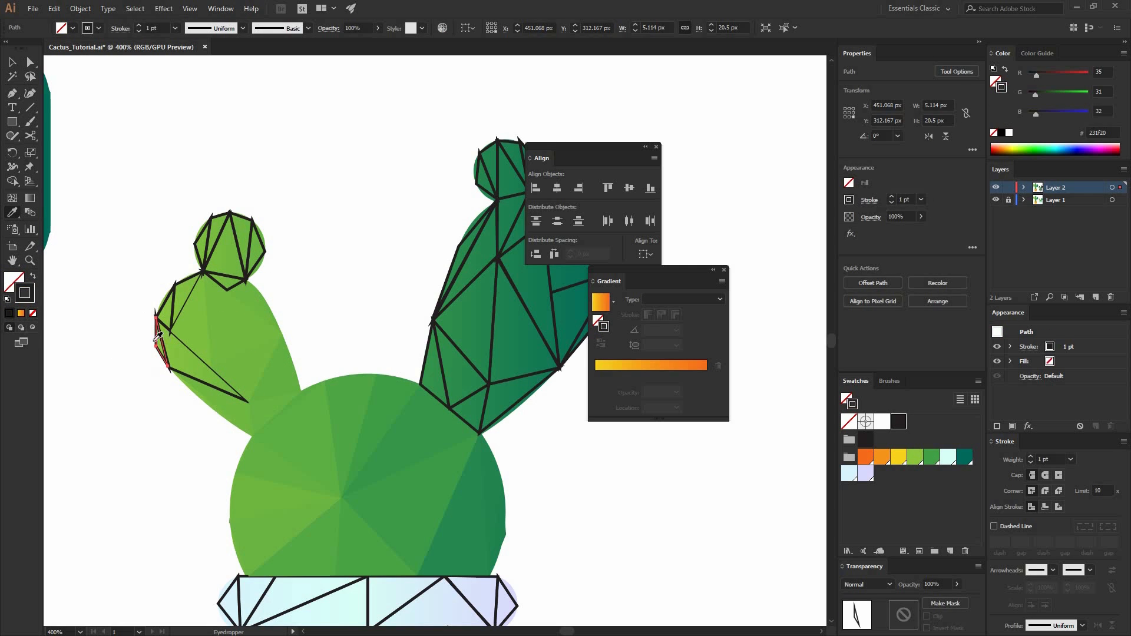
click(158, 338)
click(159, 350)
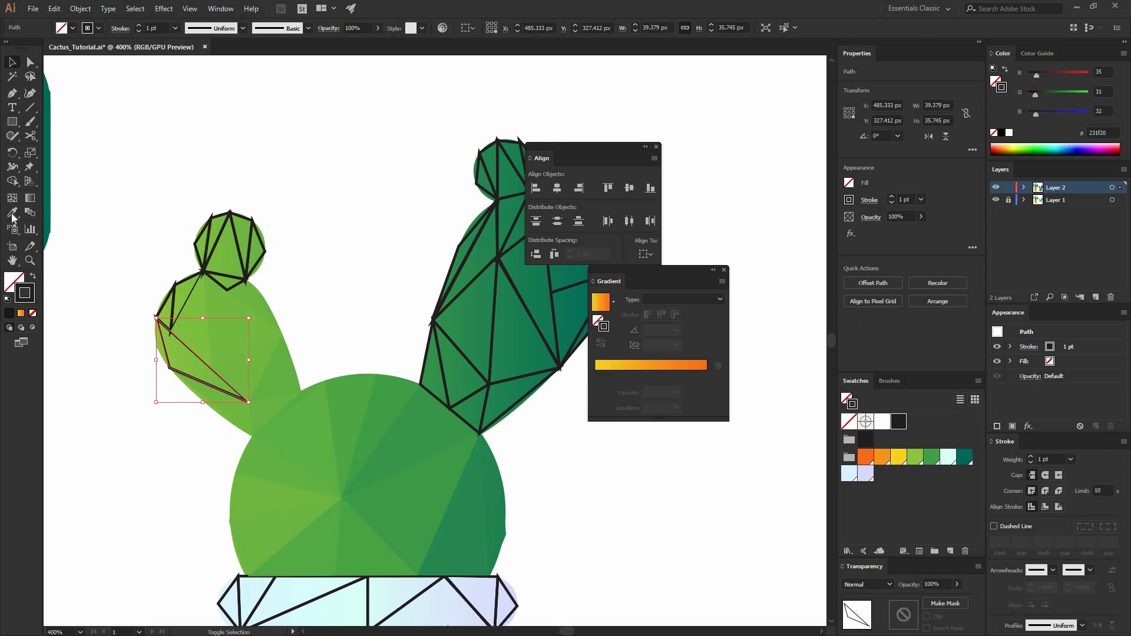
shift+click(189, 347)
click(33, 277)
key(v)
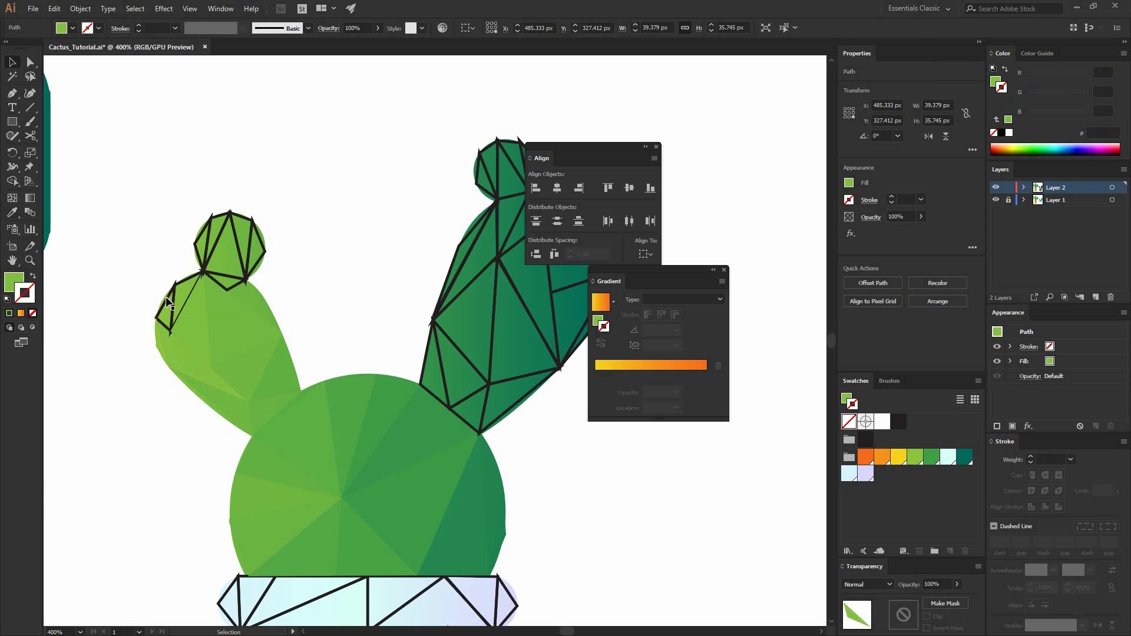
Fill the small triangle on the left arm's upper left edge with the sampled green 89c43f and no stroke
click(169, 297)
click(163, 305)
key(i)
shift+click(162, 318)
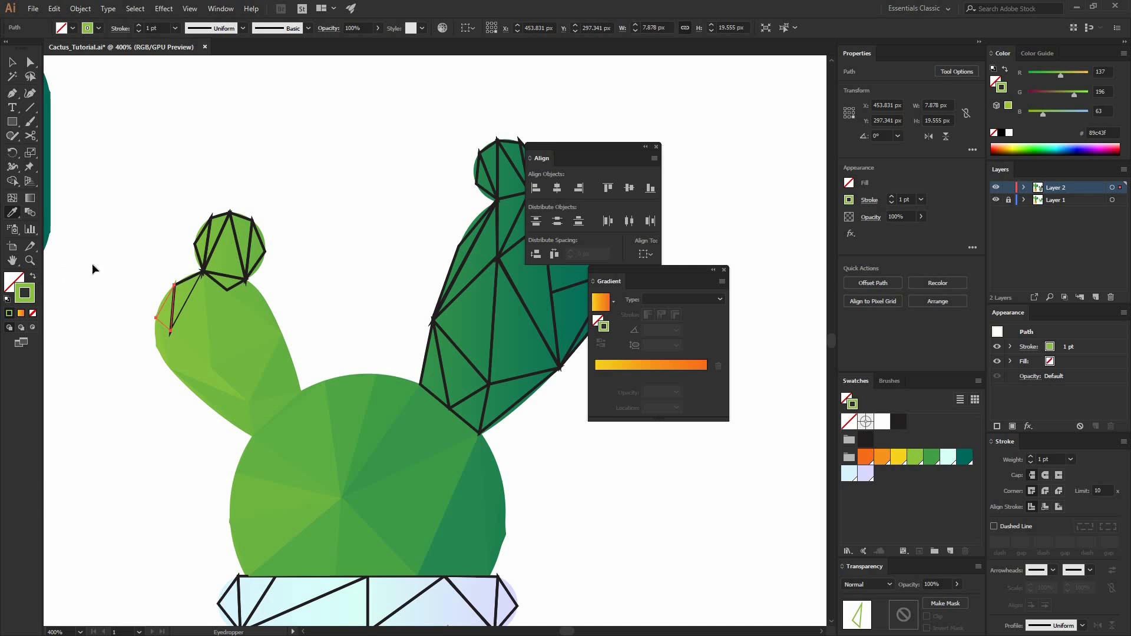
click(33, 277)
key(v)
Fill the left arm's last outlined triangle, just below the small round top's left side, with the sampled green 84c240 and no stroke
click(188, 280)
click(13, 214)
shift+click(177, 294)
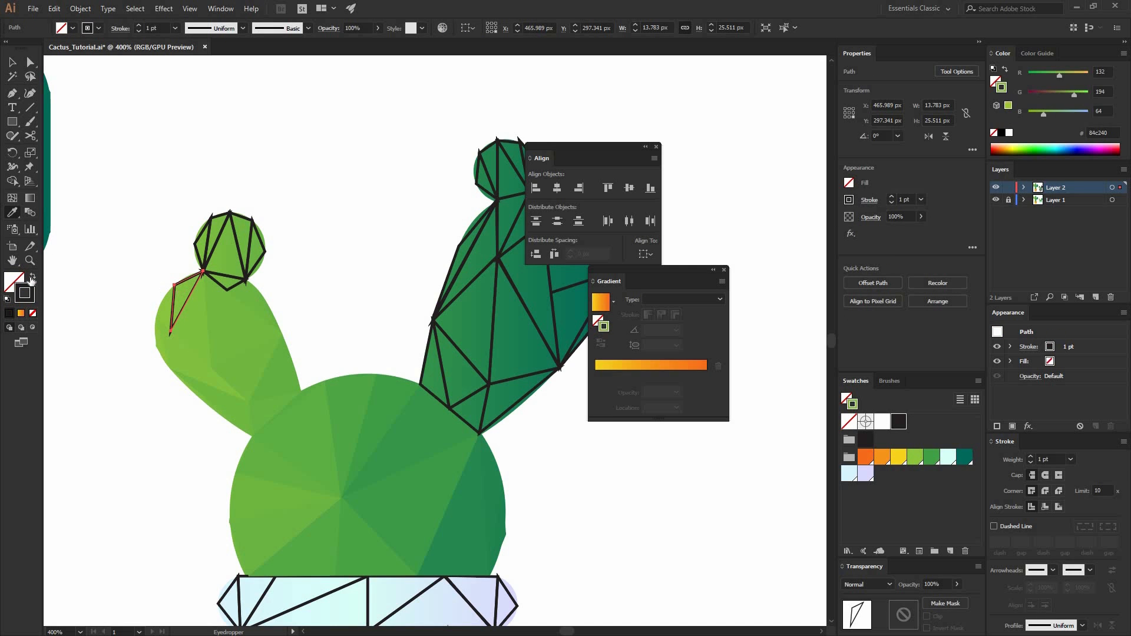
click(32, 277)
key(v)
Fill the sliver on the left edge of the left arm's small round top with a green sampled beneath it, without a stroke
click(182, 240)
click(195, 244)
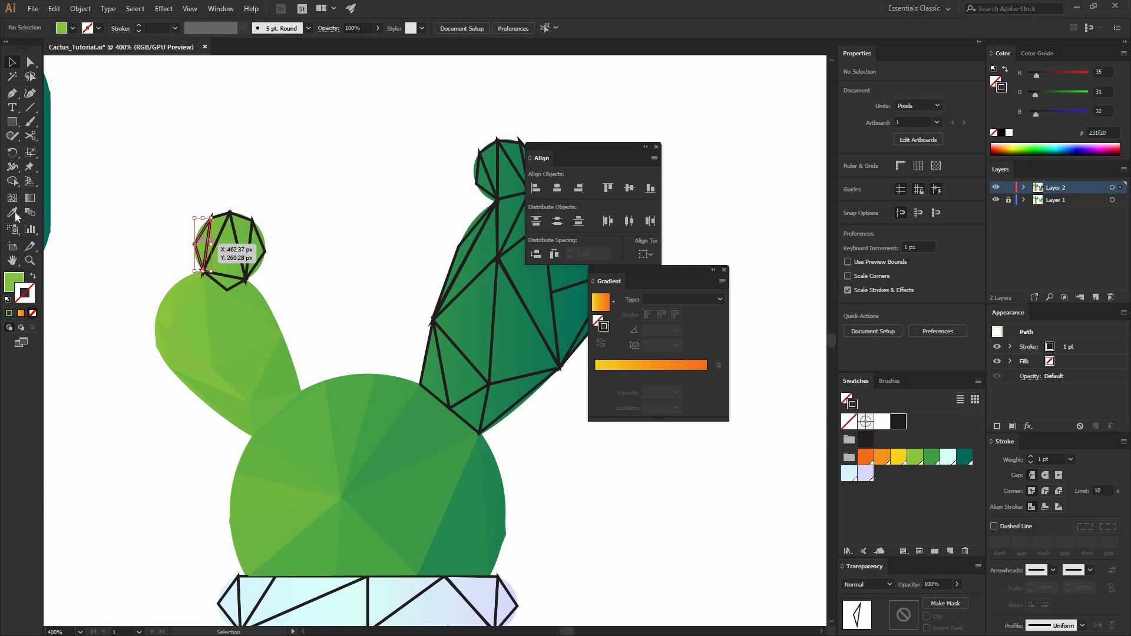
click(14, 214)
shift+click(199, 245)
click(33, 276)
key(v)
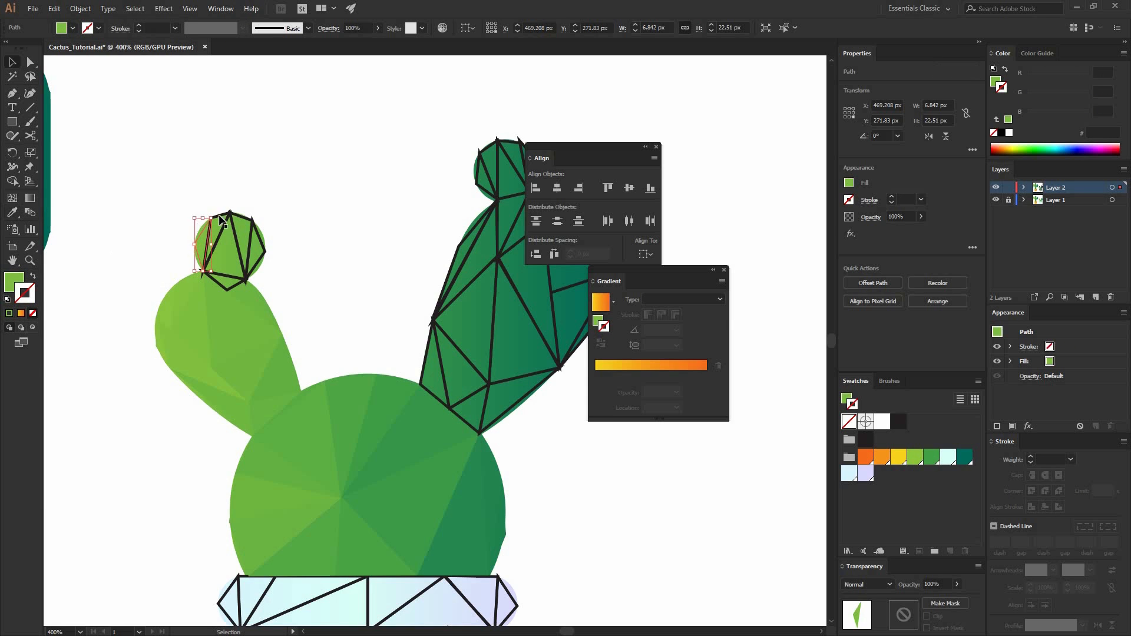
Fill the narrow triangle left of centre on the left arm's small round top with the sampled green 7abc41 and no stroke
click(219, 216)
click(14, 212)
shift+click(213, 227)
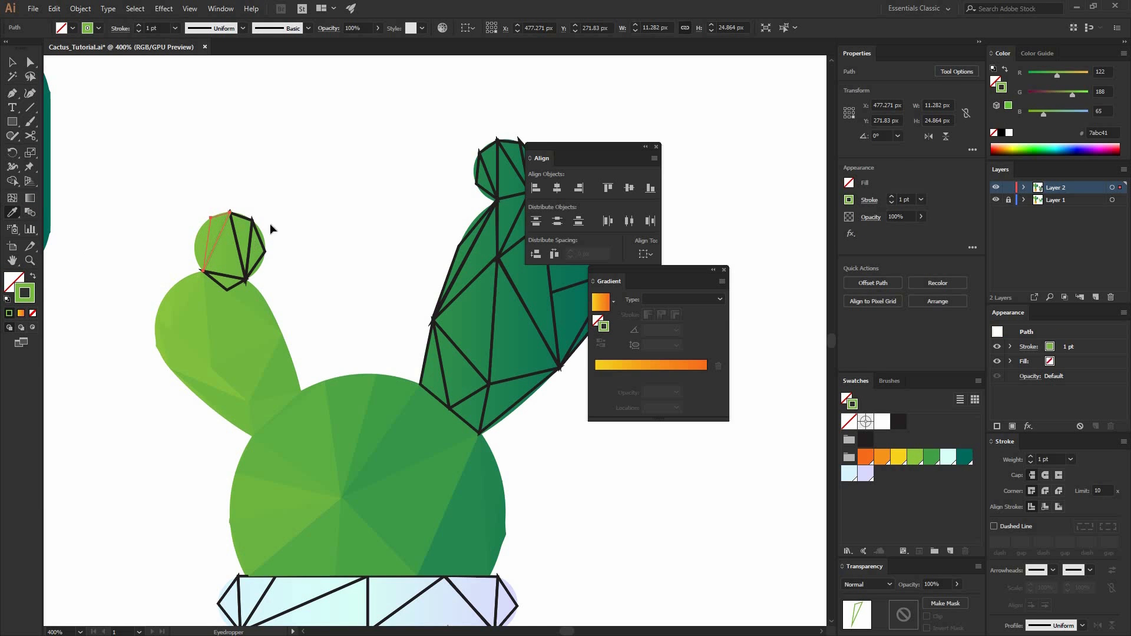
click(33, 276)
key(v)
click(183, 236)
Fill the central triangle of the left arm's small round top with the sampled green 76ba41 and no stroke
click(219, 235)
click(14, 212)
shift+click(229, 245)
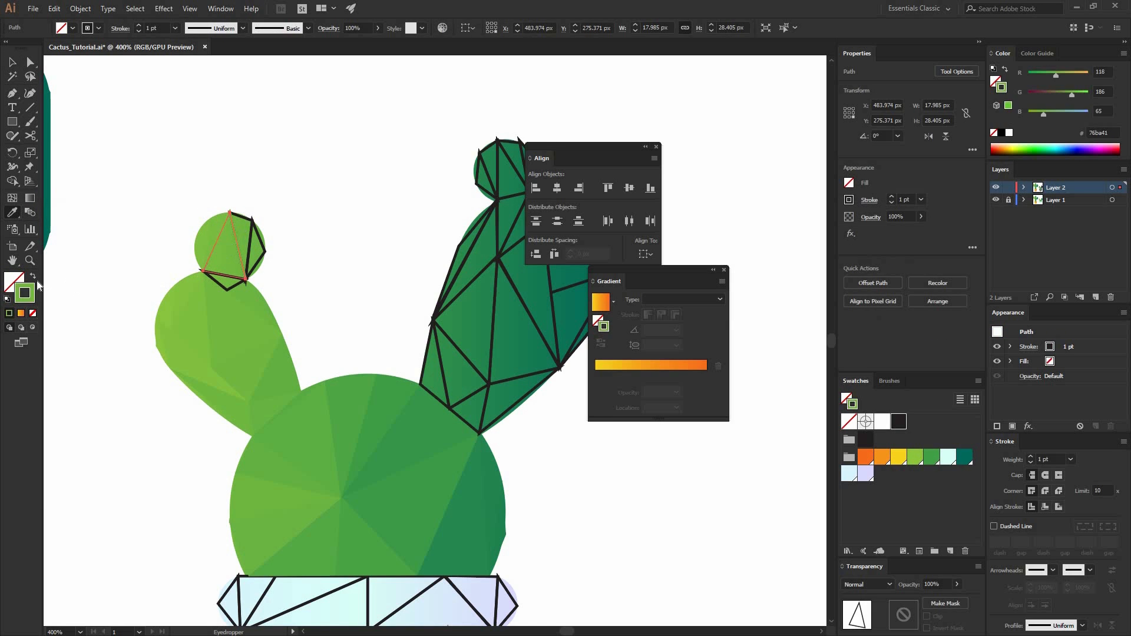
click(33, 276)
key(v)
click(154, 238)
Fill the inverted triangle right of centre on the left arm's small round top with a sampled green and no stroke
click(238, 216)
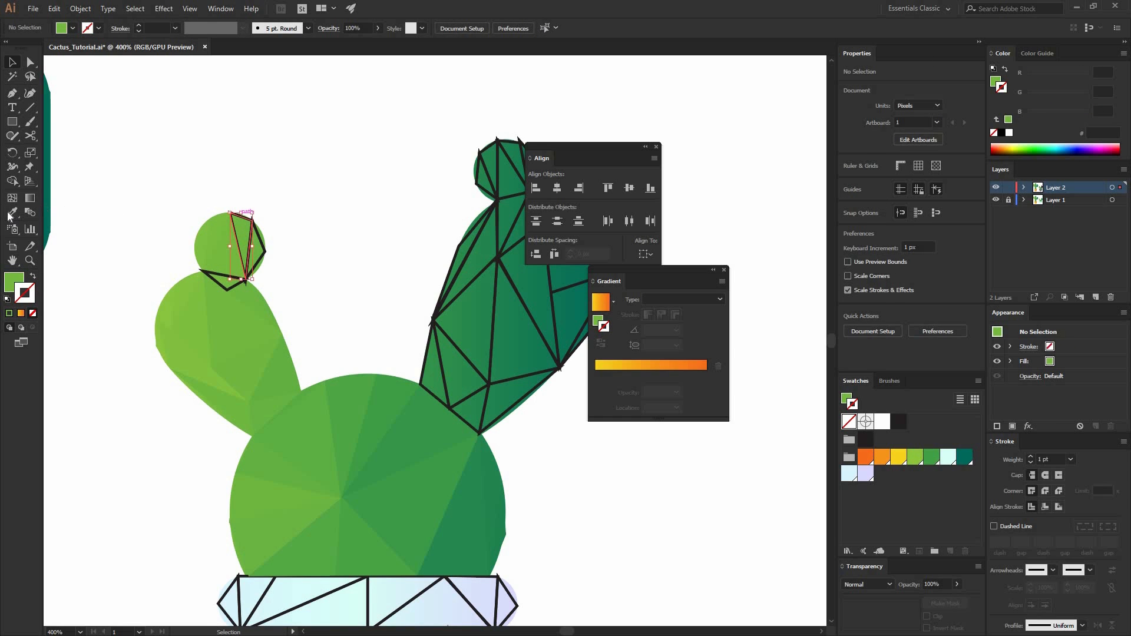
click(11, 213)
shift+click(240, 233)
click(33, 276)
key(v)
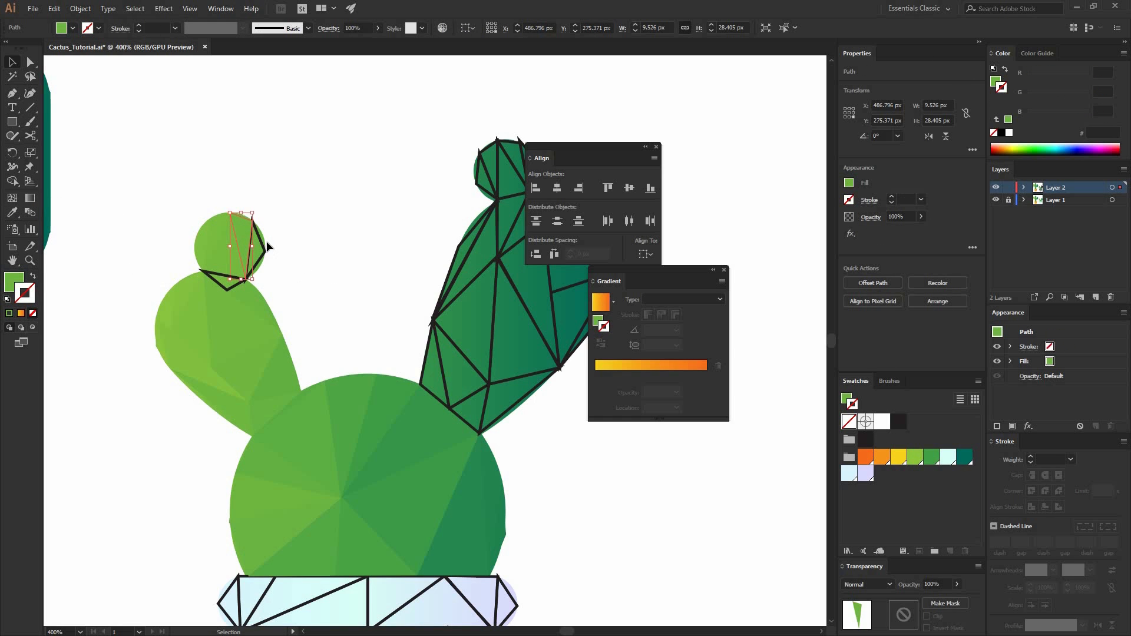
Fill the sliver on the right edge of the left arm's small round top with the sampled green 6bb543 and no stroke
click(273, 239)
click(261, 241)
click(12, 213)
shift+click(234, 245)
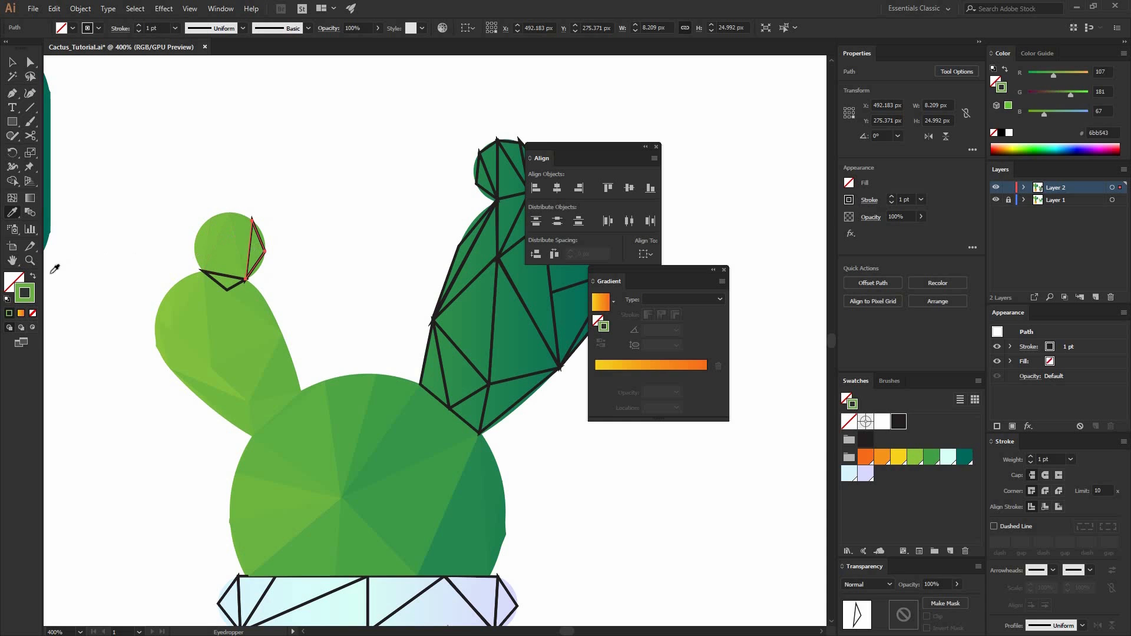
click(33, 276)
key(v)
Fill the small inverted triangle joining the small round top to the left arm with a sampled green and no stroke
click(223, 280)
click(227, 277)
key(i)
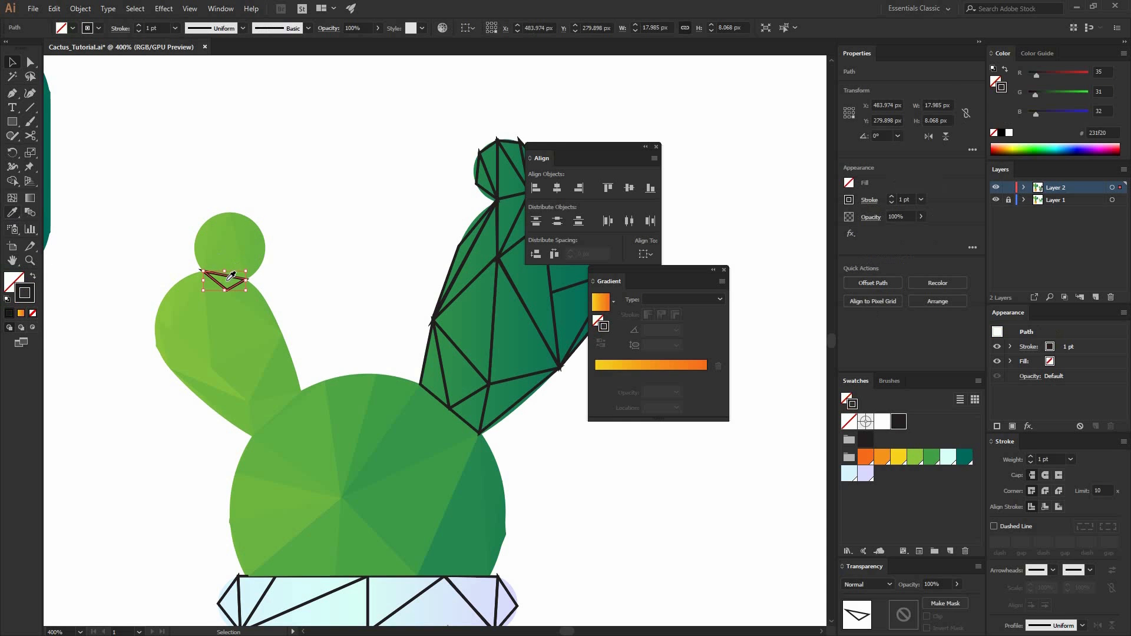
click(33, 277)
key(v)
click(342, 321)
Fill the triangle on the right arm's lower right edge, just above the body, with the sampled green 1f8252 and no stroke
mouse_move(490, 436)
mouse_down()
mouse_move(274, 314)
mouse_move(254, 357)
mouse_up()
click(11, 213)
shift+click(269, 313)
click(33, 276)
key(v)
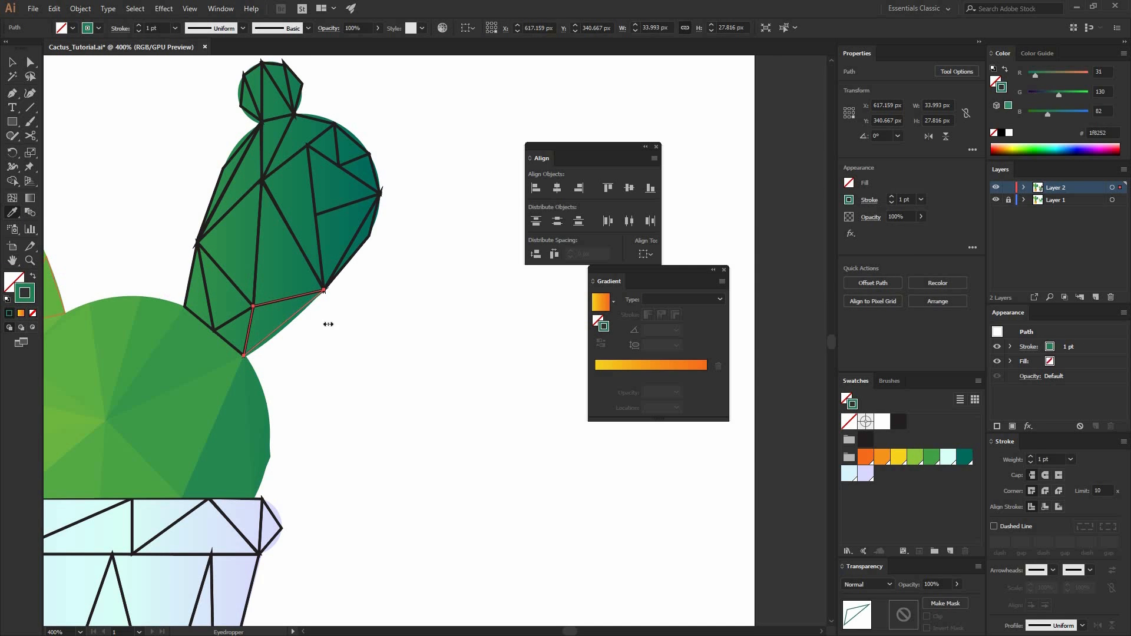
Fill the right arm's tall inner triangle with the sampled green 1a7f54 and the adjacent central triangle with a sampled green, without strokes
click(321, 279)
key(i)
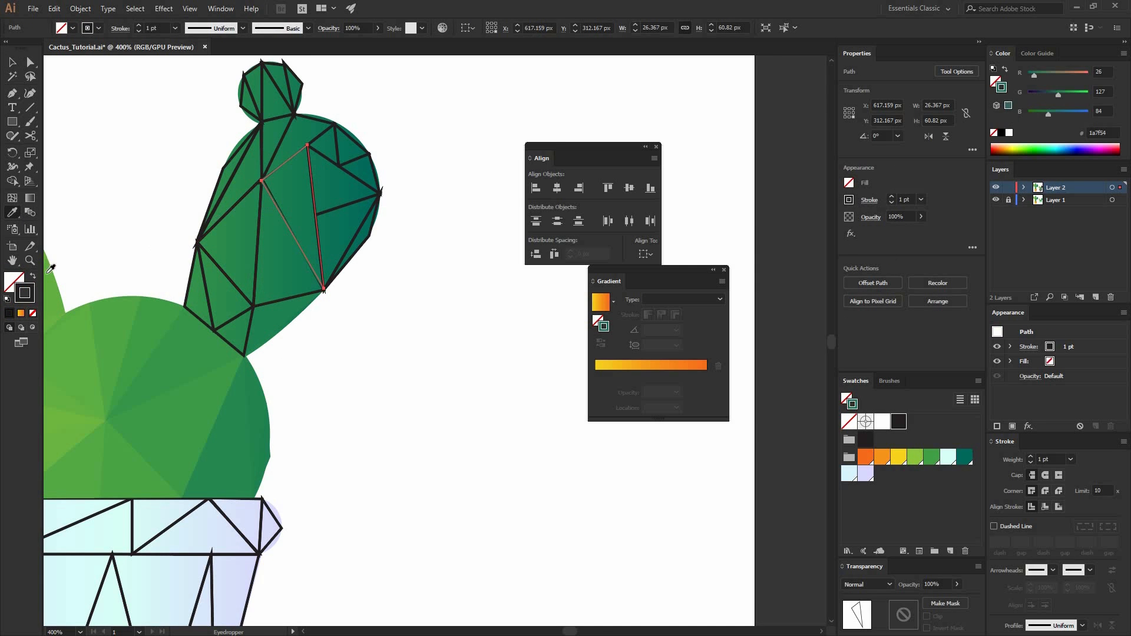
ctrl+click(257, 252)
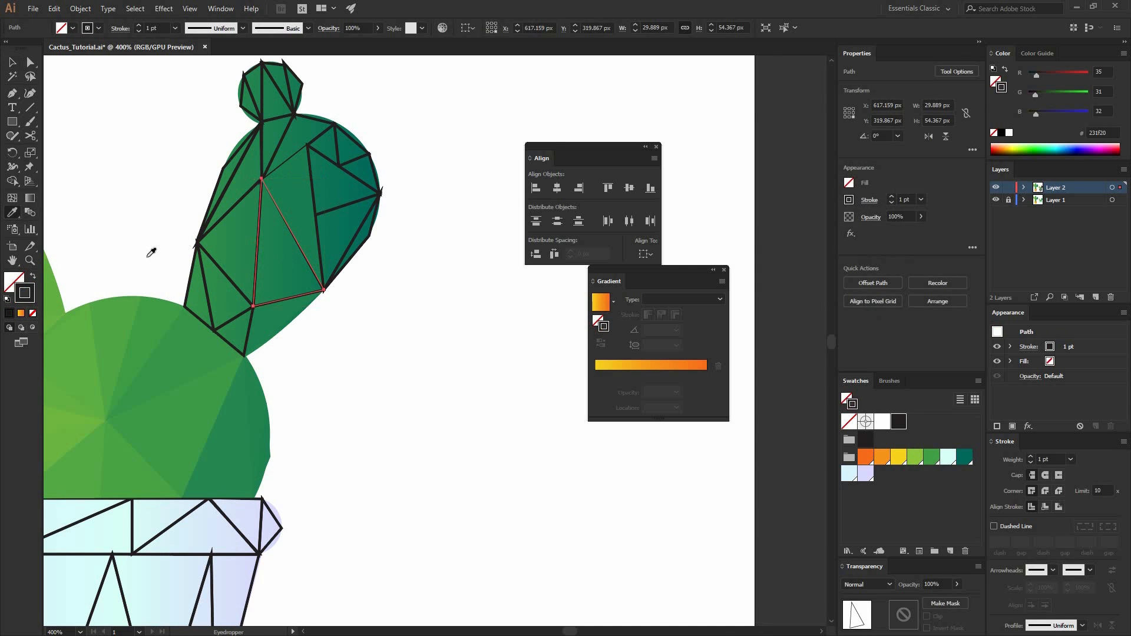
Fill the right arm's left-centre triangle and the triangle directly below it with greens sampled beneath them, without strokes
ctrl+click(233, 248)
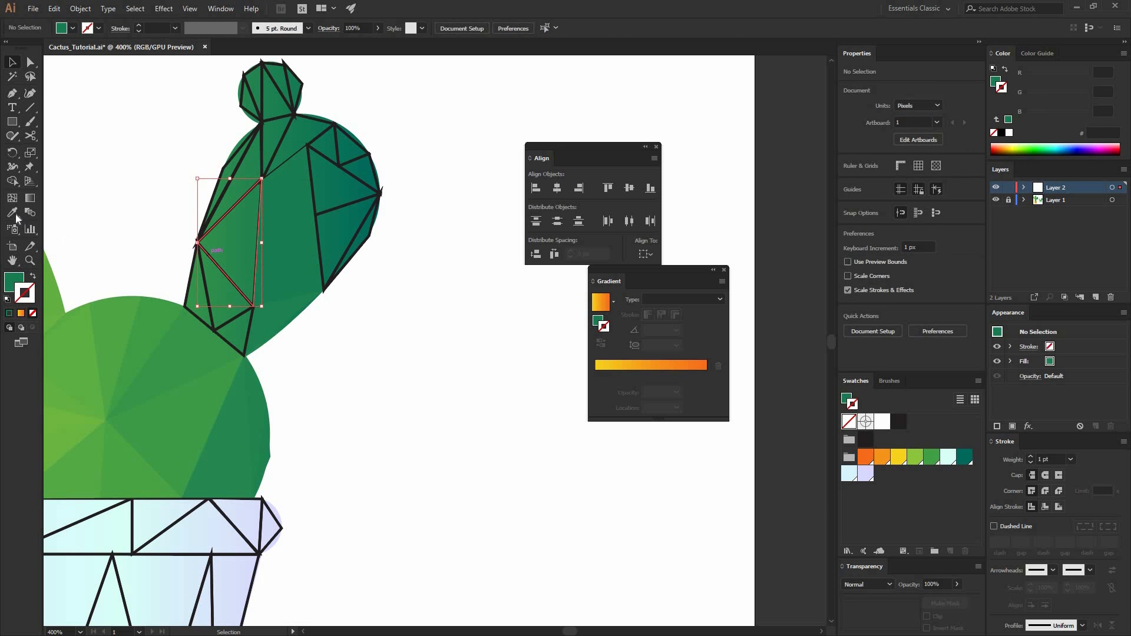
ctrl+click(230, 273)
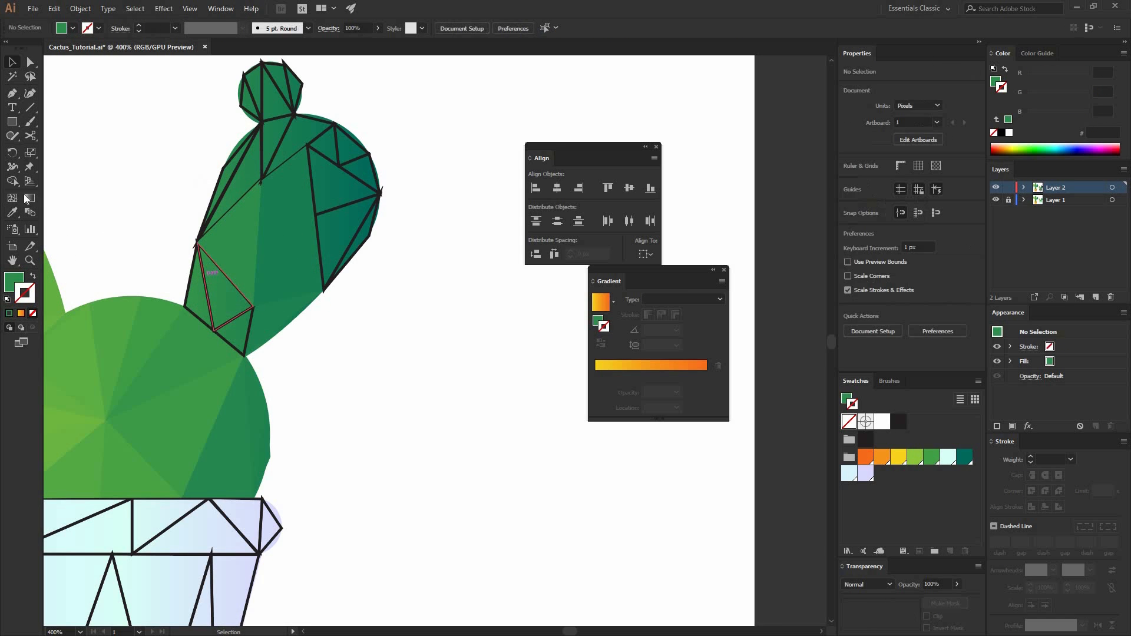
shift+click(223, 287)
click(32, 275)
click(13, 62)
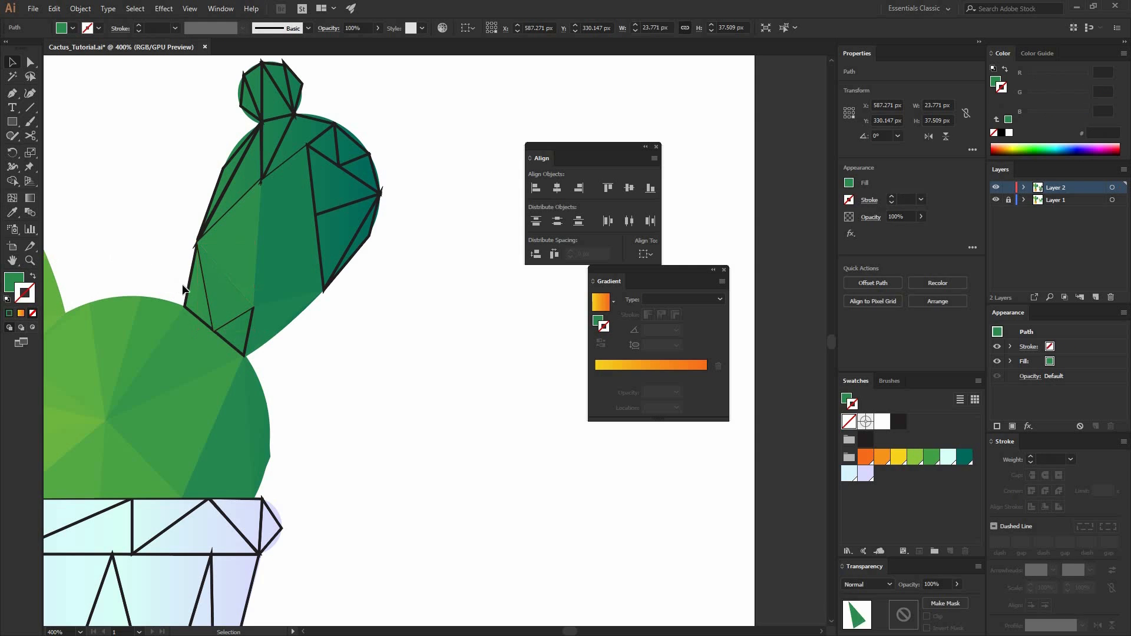
Fill the triangle on the left edge of the right arm's base with the sampled green 33934c and no stroke
click(184, 285)
click(189, 283)
click(11, 215)
shift+click(193, 289)
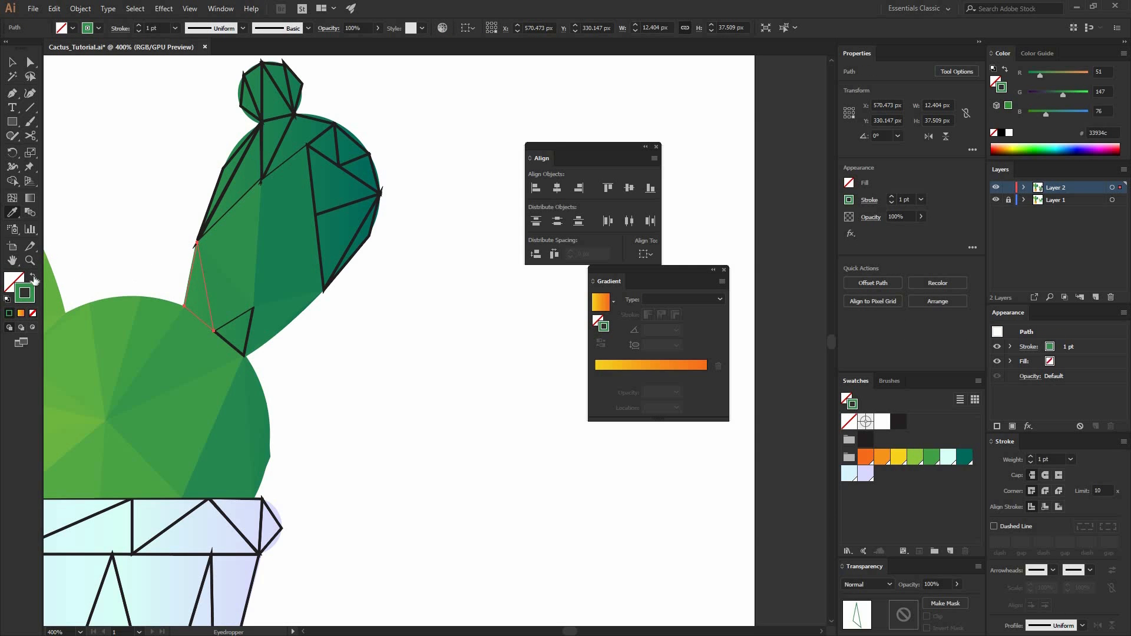
click(32, 276)
key(v)
click(145, 228)
Fill the small remaining triangle at the right arm's base, touching the round body, with the sampled green 278950 and no stroke
click(231, 319)
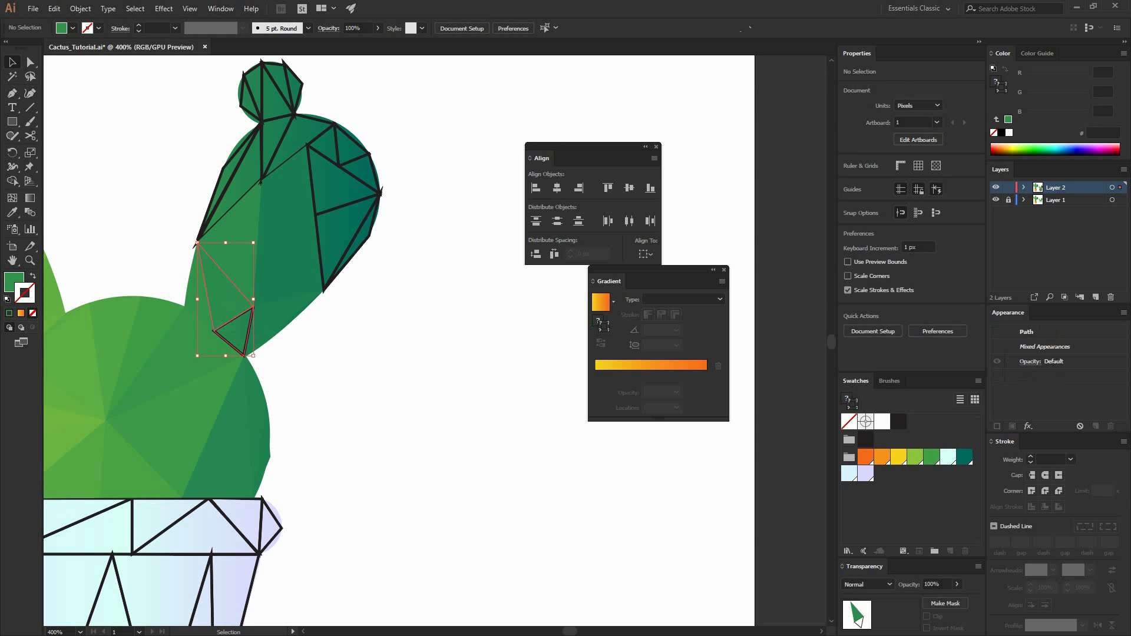
key(i)
click(65, 291)
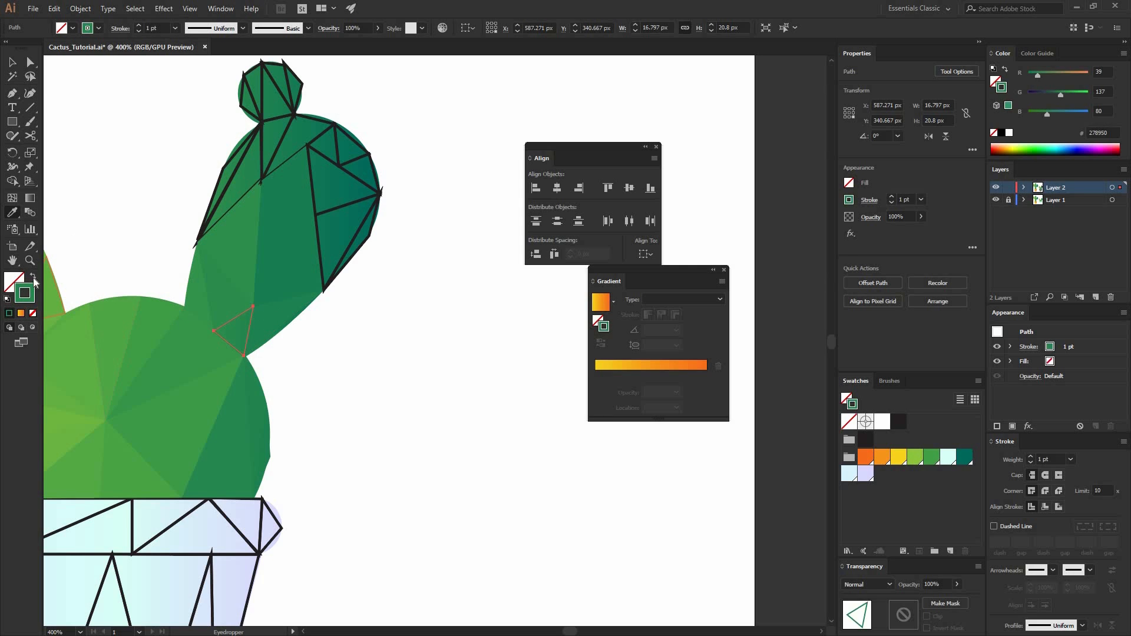
key(v)
click(79, 168)
Fill the sliver on the right arm's upper left edge with the sampled green 2b8c4f and no stroke
click(216, 192)
key(i)
shift+click(228, 181)
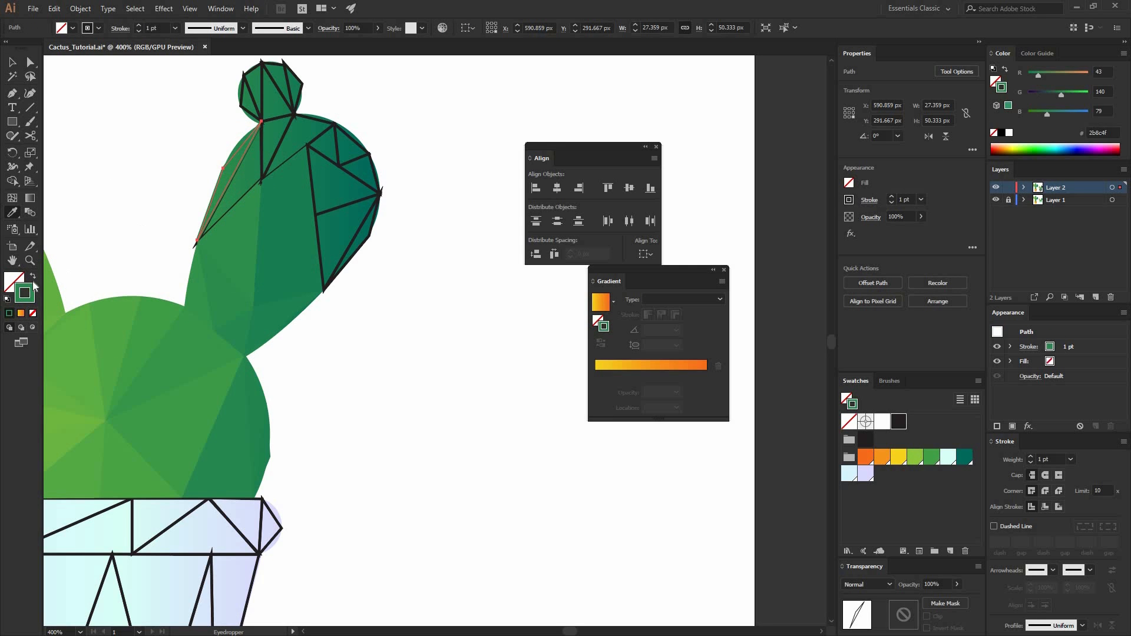
key(v)
Fill the long triangle just inside the right arm's upper left edge with a green sampled beneath it, without a stroke
shift+click(289, 157)
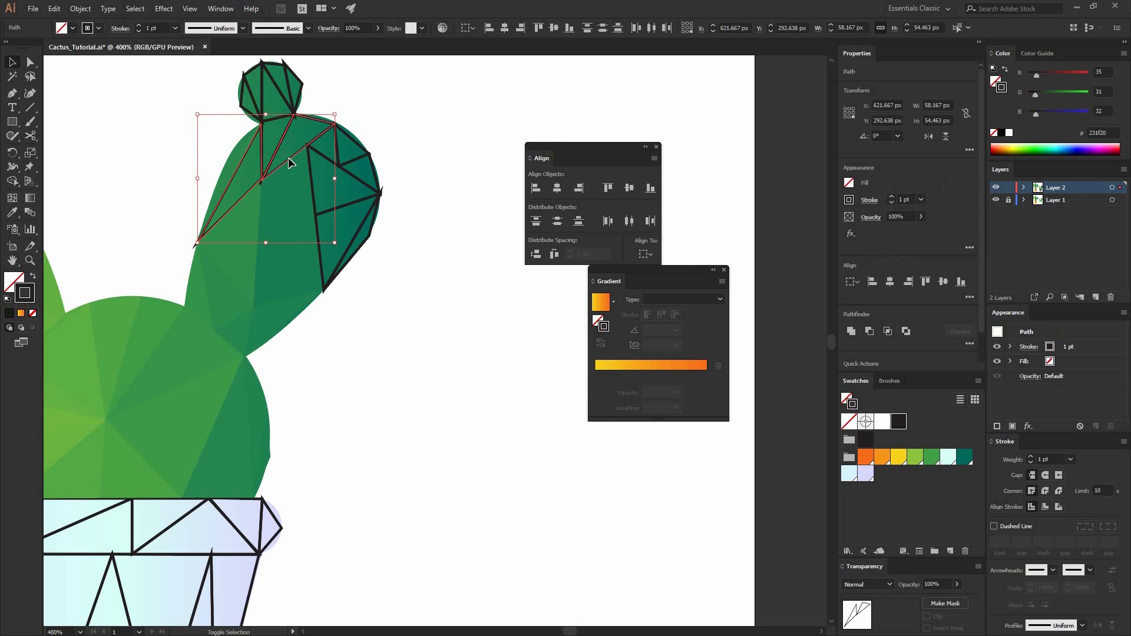
shift+click(289, 161)
key(i)
shift+click(131, 222)
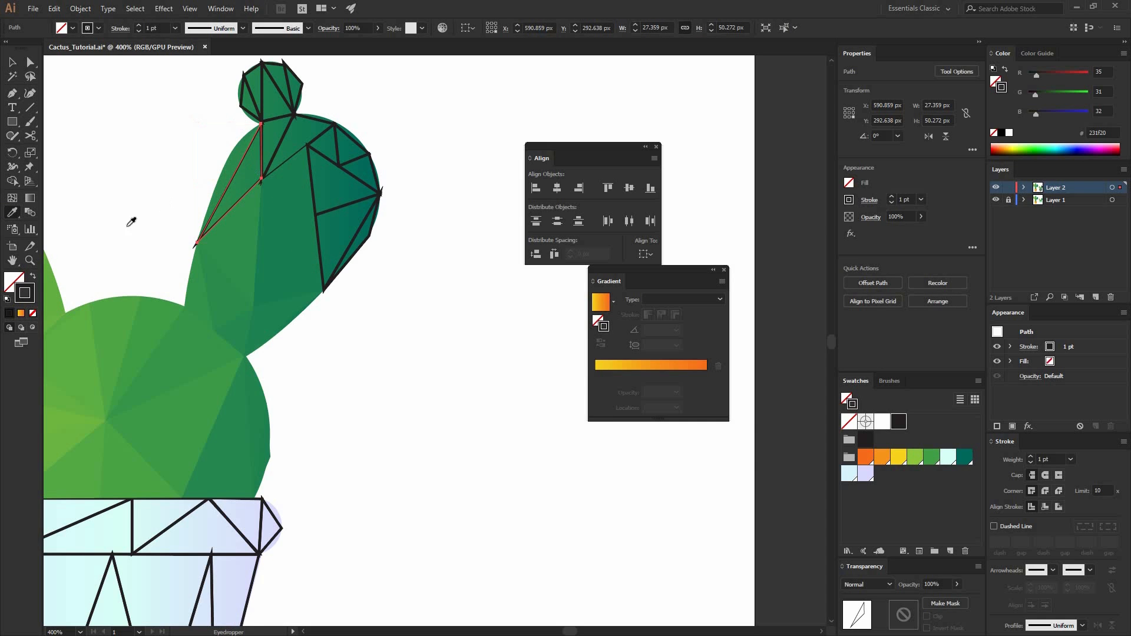
key(v)
Fill the sliver on the right arm's outer right edge with the sampled green 056d5a and no stroke
click(371, 231)
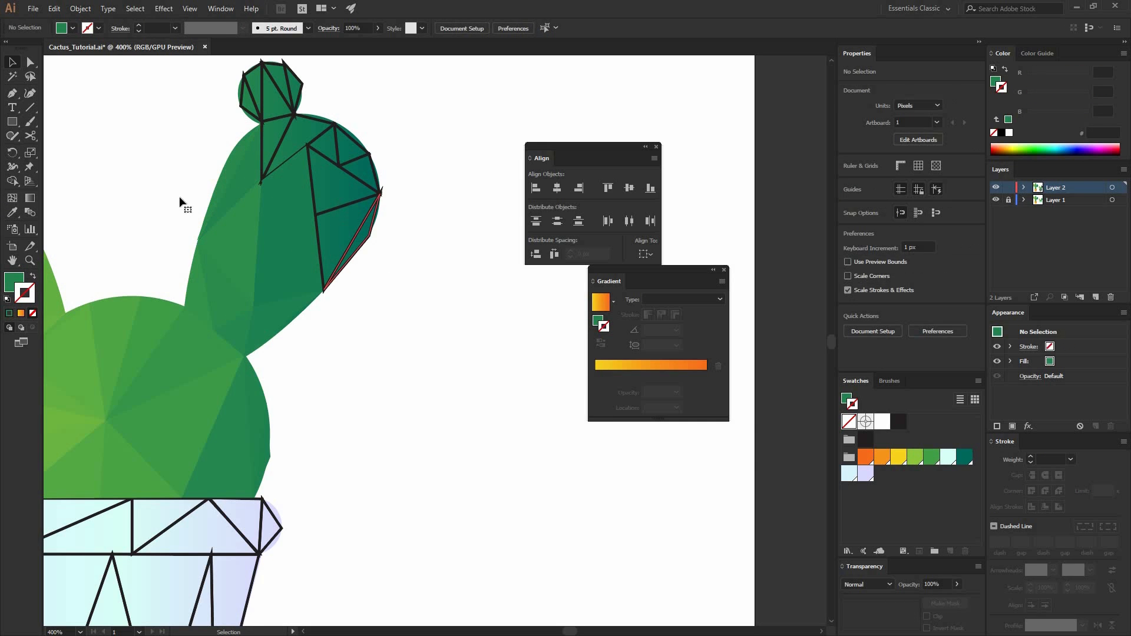
click(12, 214)
shift+click(359, 243)
click(33, 276)
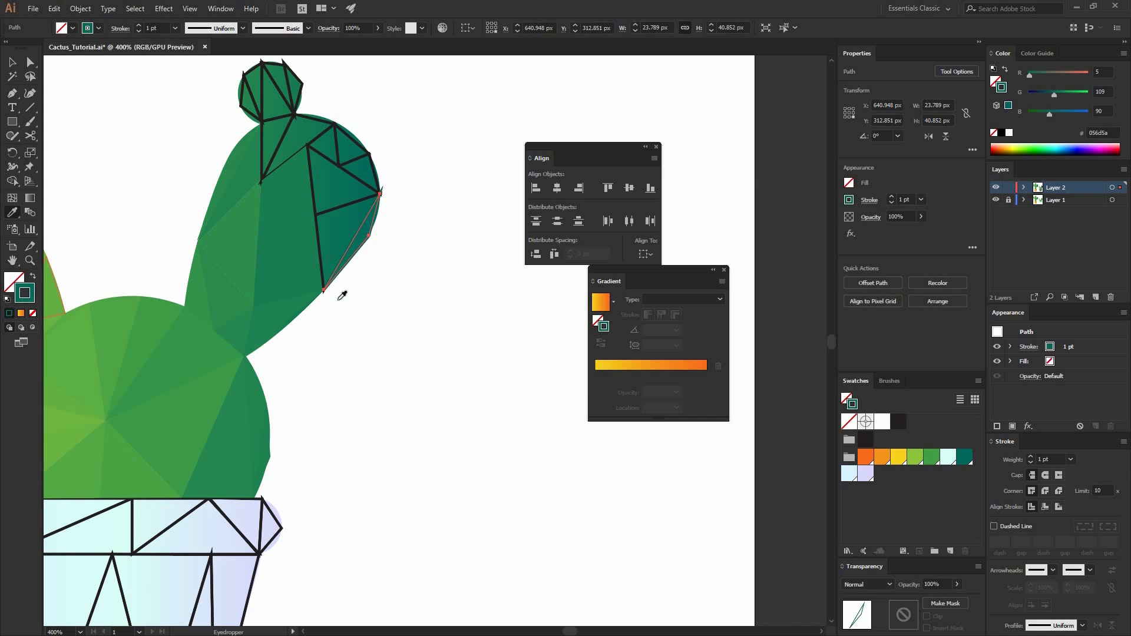
key(v)
Fill the triangle just inside the right arm's outer right sliver with a green sampled beneath it, without a stroke
click(318, 231)
click(12, 213)
shift+click(334, 229)
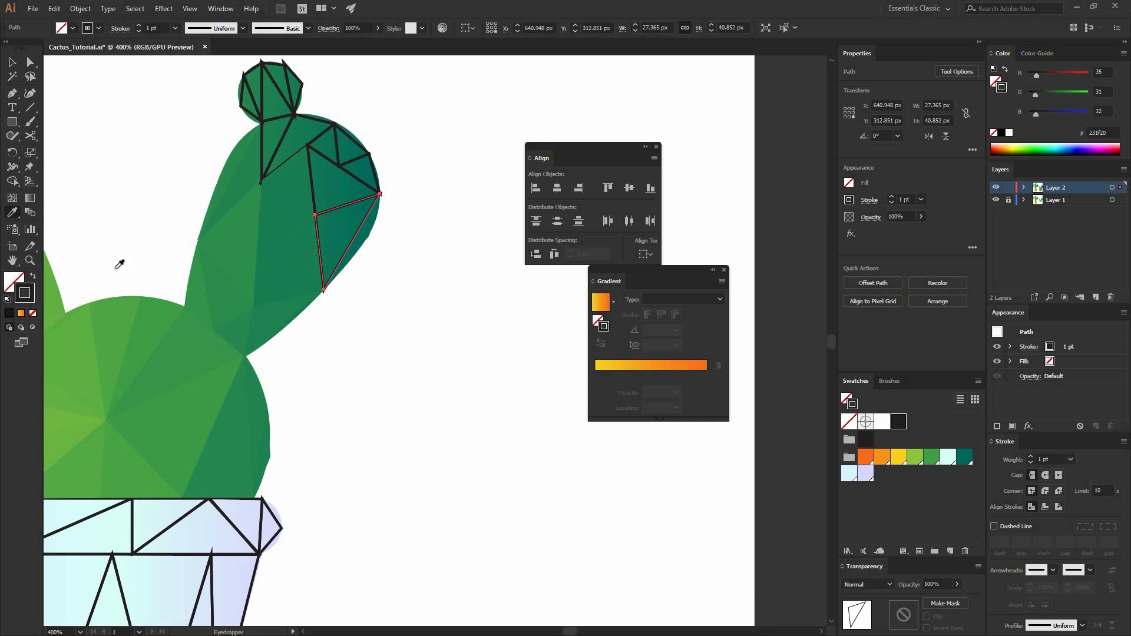
click(33, 276)
key(v)
click(394, 187)
Fill the small triangle on the right edge of the right arm's tip with the dark teal beneath it, without a stroke
drag(394, 187, 377, 270)
click(338, 257)
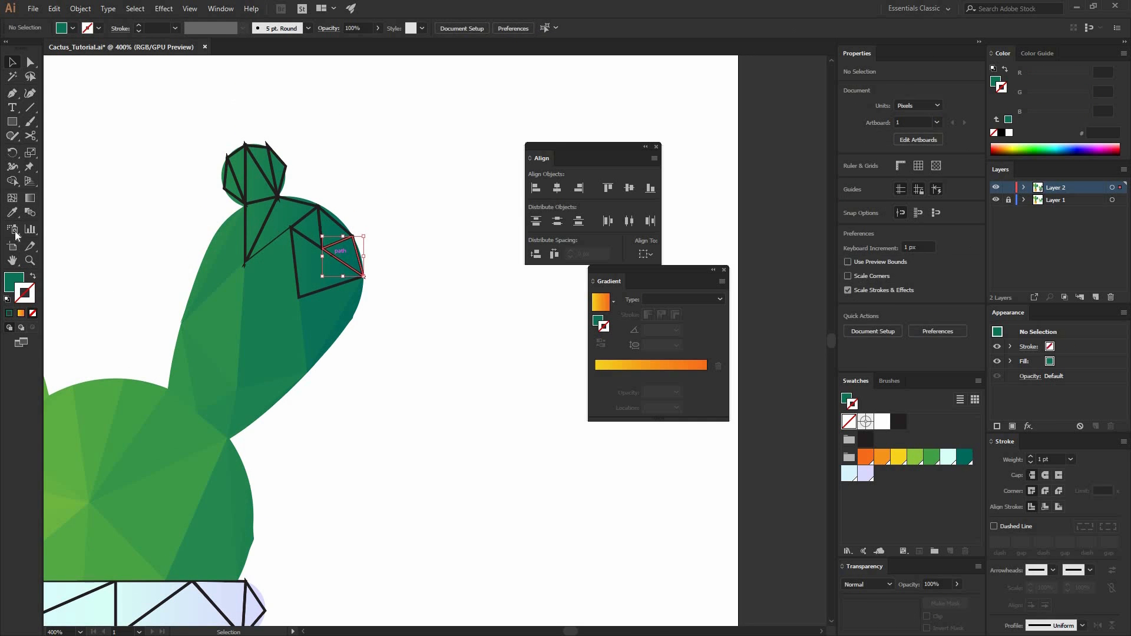
click(33, 277)
key(v)
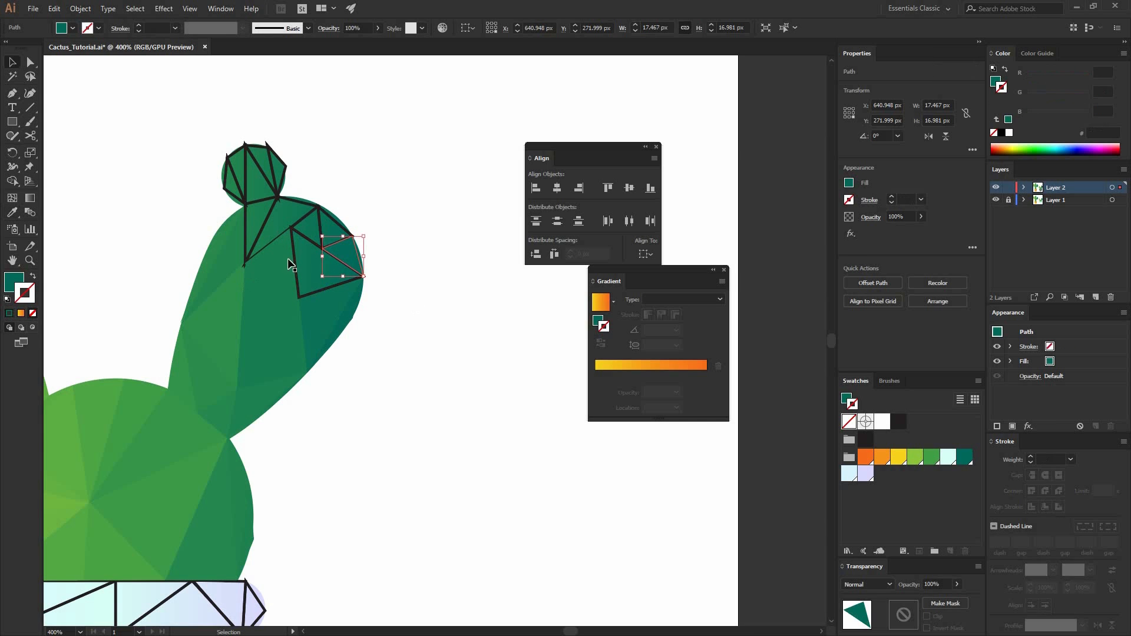
Fill the large triangle across the right arm's upper right part with the sampled green 0e7458 and no stroke
click(295, 262)
click(11, 213)
shift+click(324, 267)
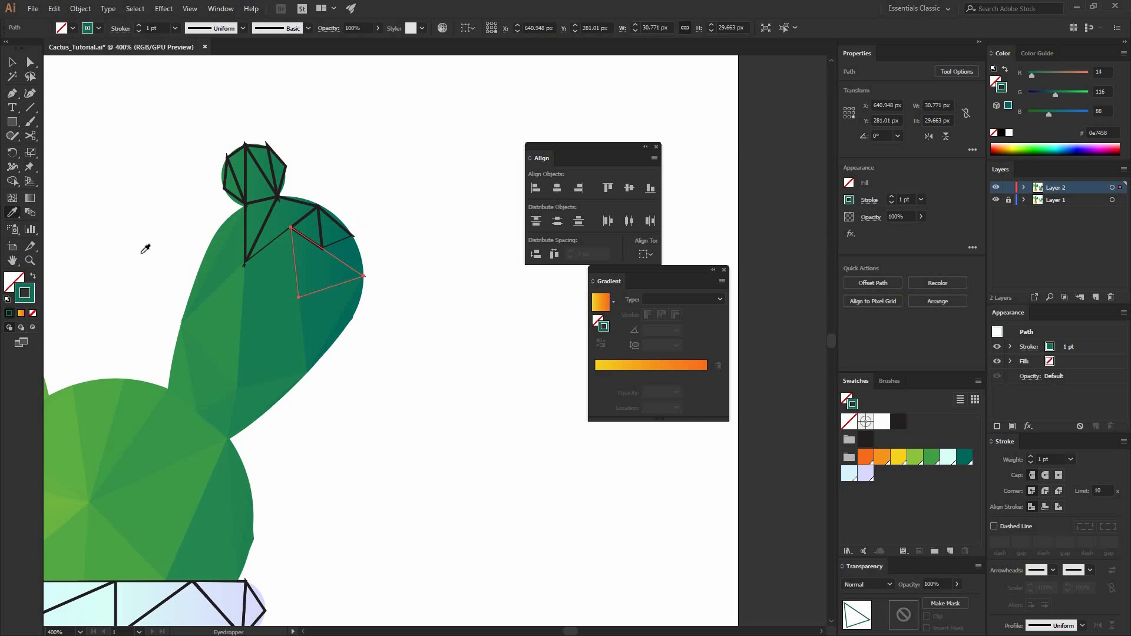
click(33, 276)
key(v)
Fill the two small triangles under the right arm's upper right edge with sampled greens, the outer one 076f5a, without strokes
click(318, 209)
click(12, 213)
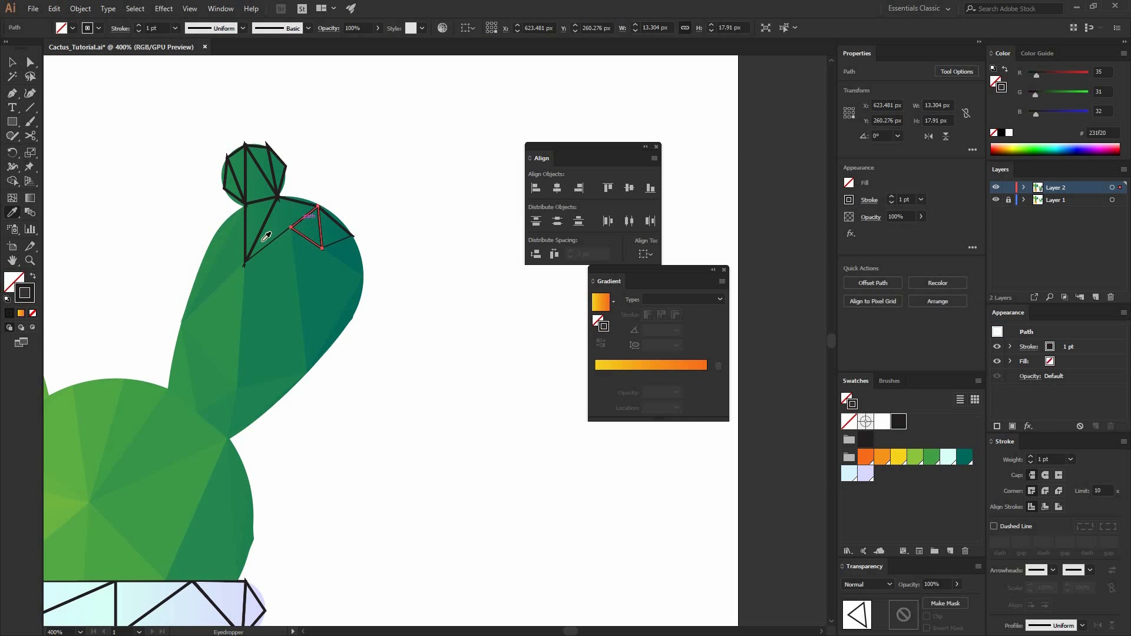
shift+click(308, 229)
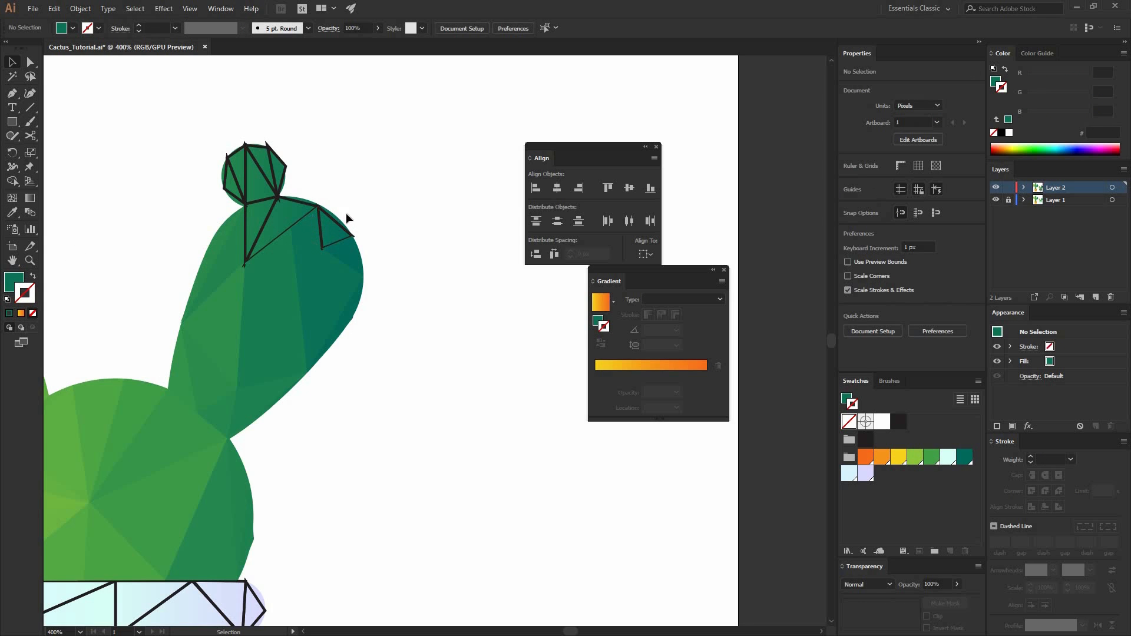
ctrl+click(331, 227)
click(33, 276)
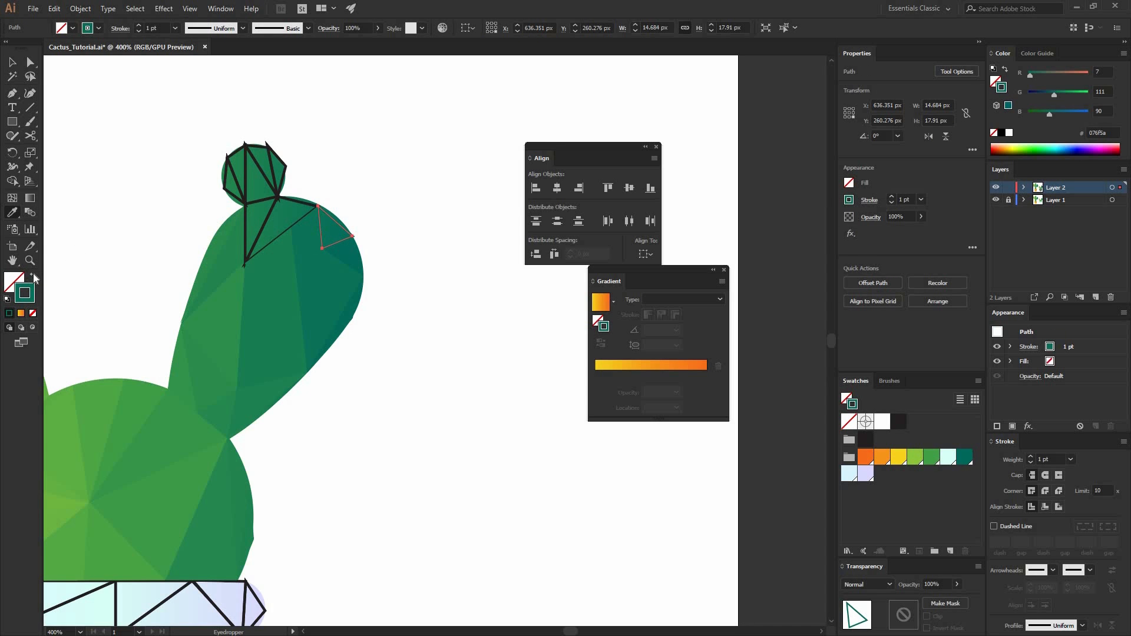
Fill the long triangle from the right arm's top edge, just right of the bud's base, with a green sampled beneath, without a stroke
click(296, 203)
click(12, 213)
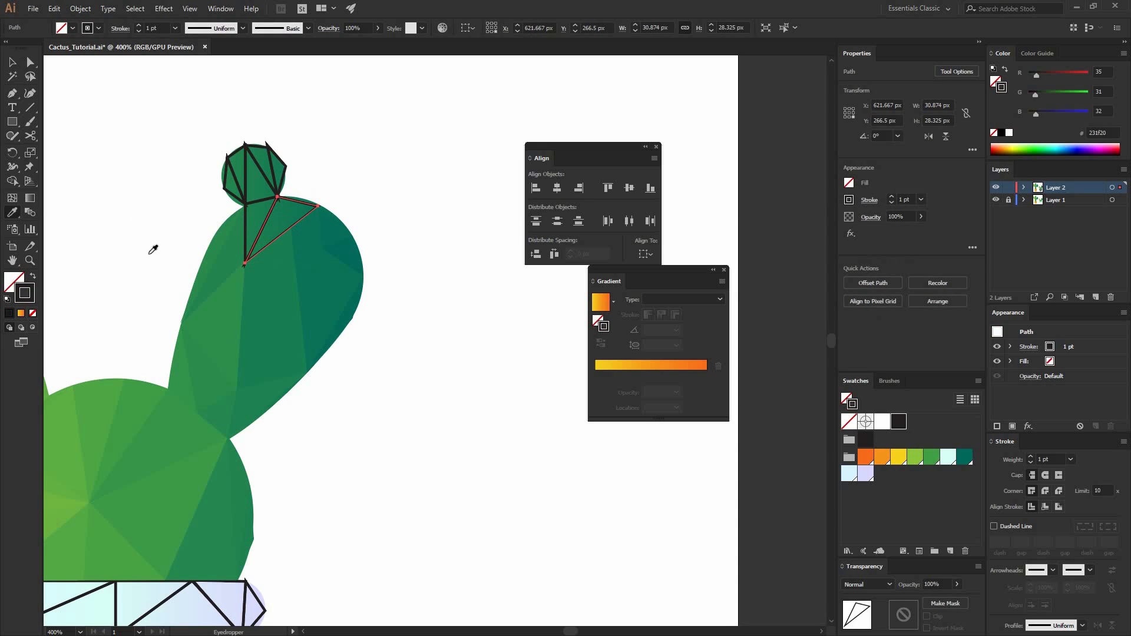
shift+click(278, 223)
click(33, 277)
key(v)
click(220, 217)
Fill the narrow triangle directly below the bud on the right arm with the sampled green 1f8252 and no stroke
click(245, 222)
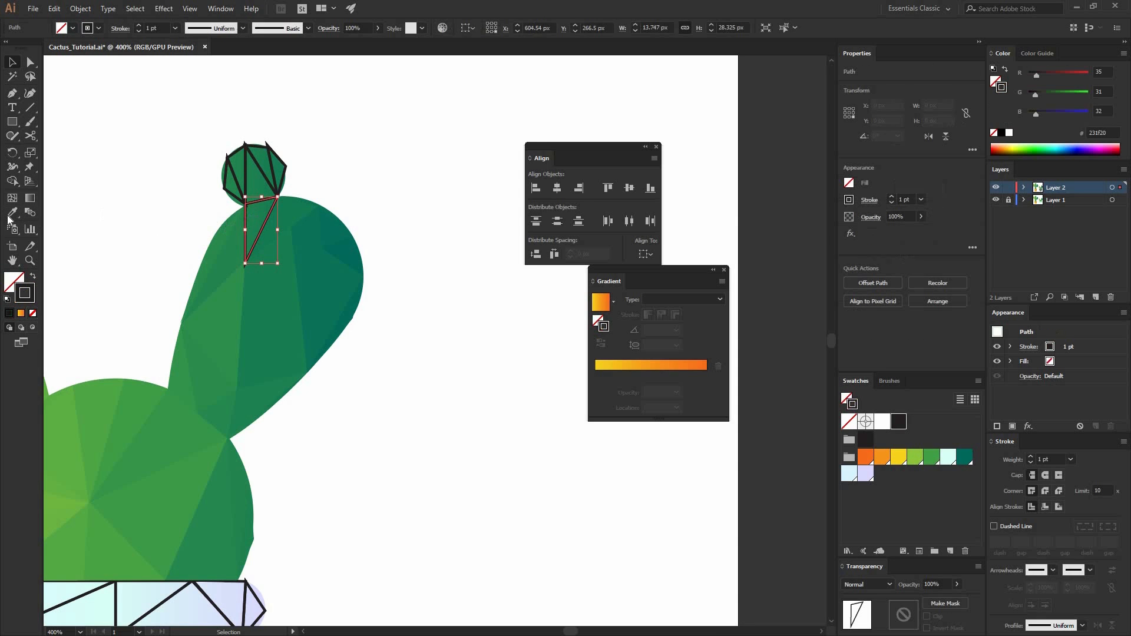
click(12, 212)
shift+click(252, 222)
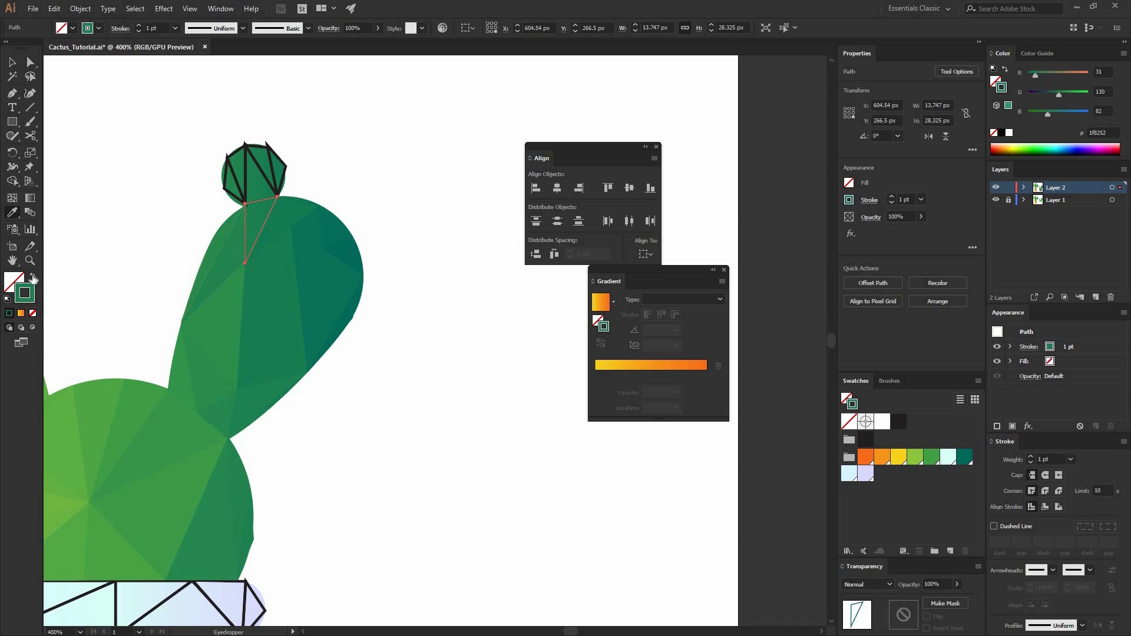
Fill the bud's two left triangles with greens sampled beneath them, the outermost with 258750, and no strokes
ctrl+click(245, 166)
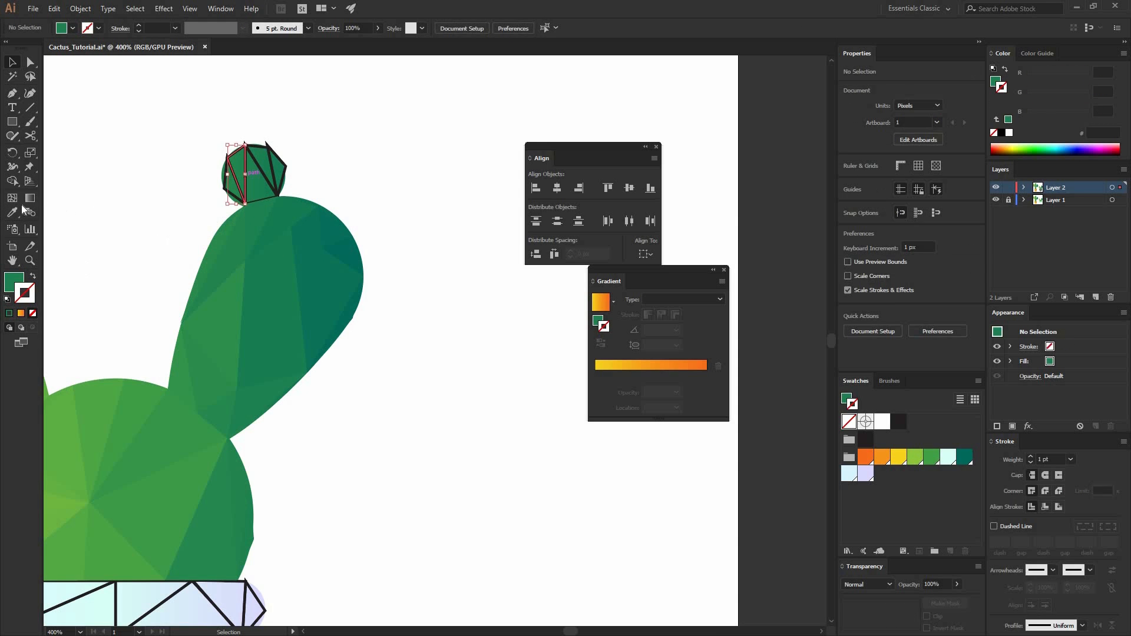
ctrl+click(147, 227)
ctrl+click(235, 179)
shift+click(235, 180)
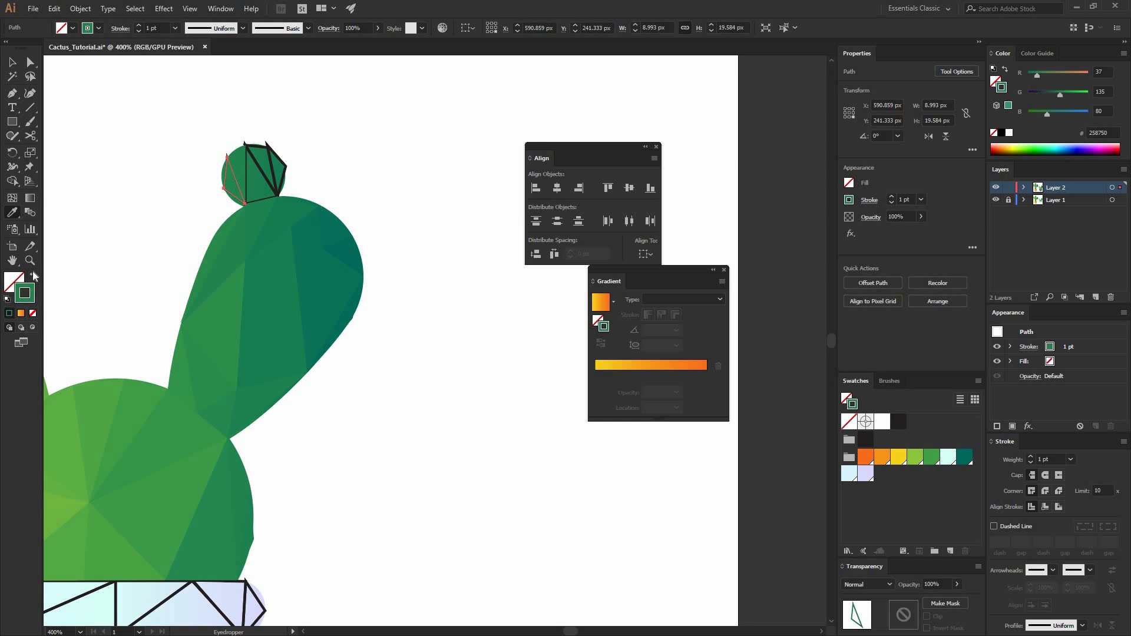
ctrl+click(149, 178)
Fill the bud's upper triangle, right of centre, with a green sampled beneath it and no stroke
ctrl+click(259, 167)
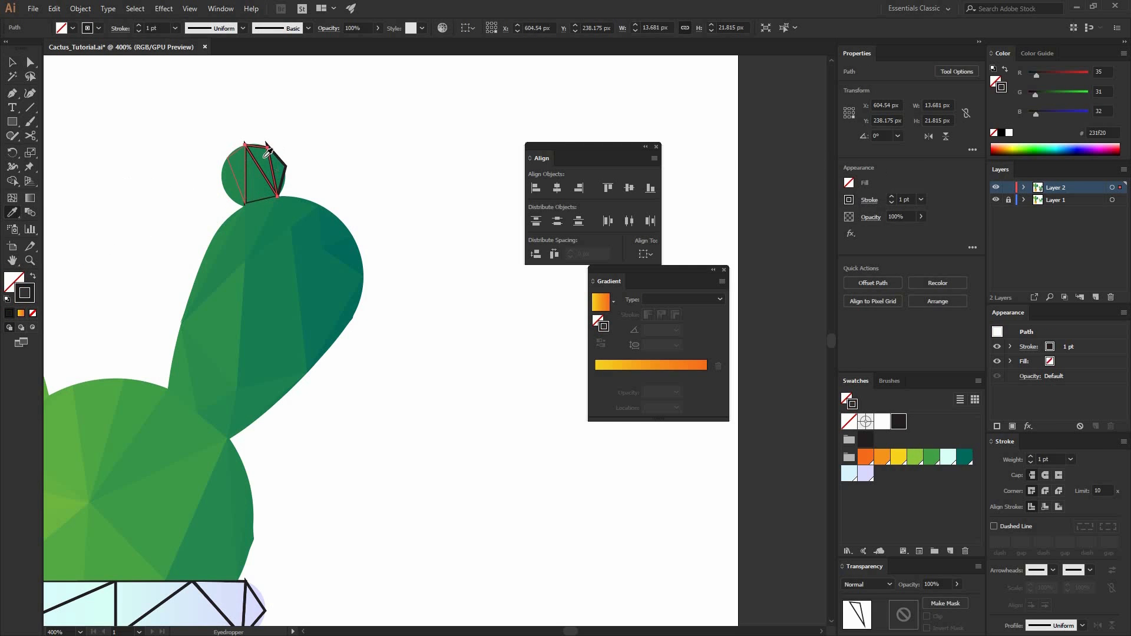
shift+click(263, 157)
click(33, 276)
key(v)
click(144, 206)
Fill the bud's right edge sliver and its central triangle with greens sampled beneath them, without strokes
click(282, 179)
click(13, 213)
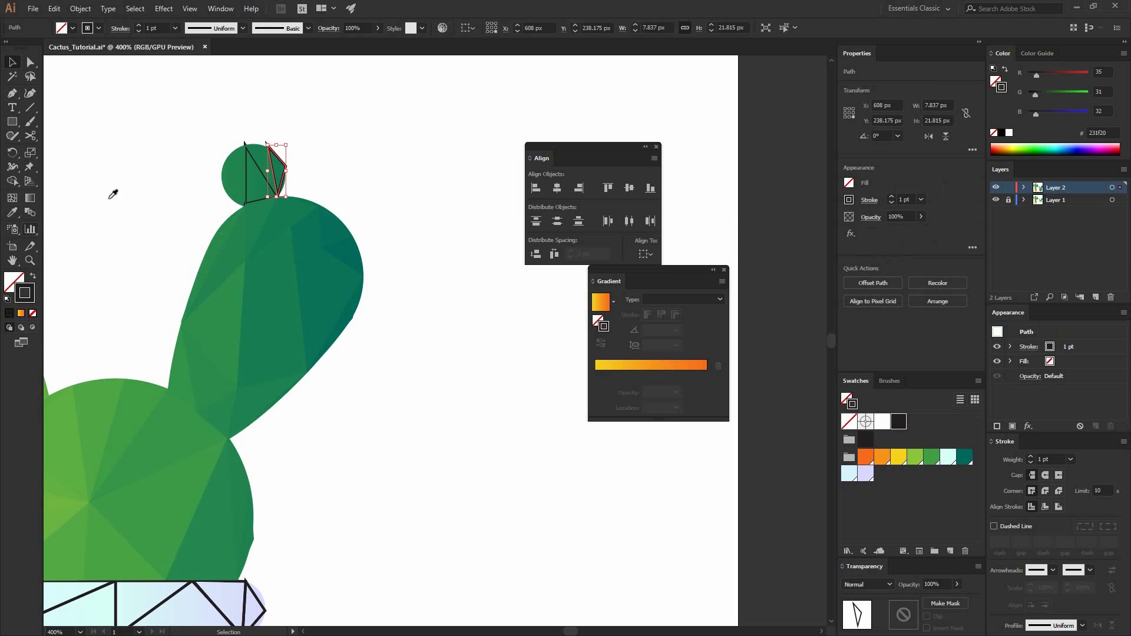
ctrl+shift+click(247, 169)
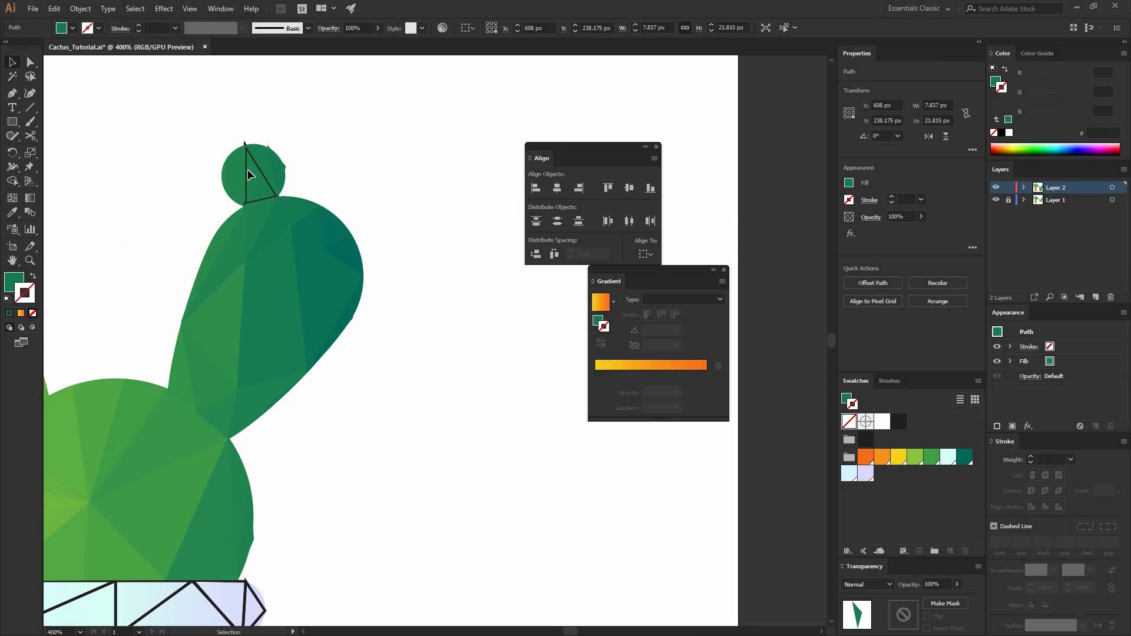
click(13, 212)
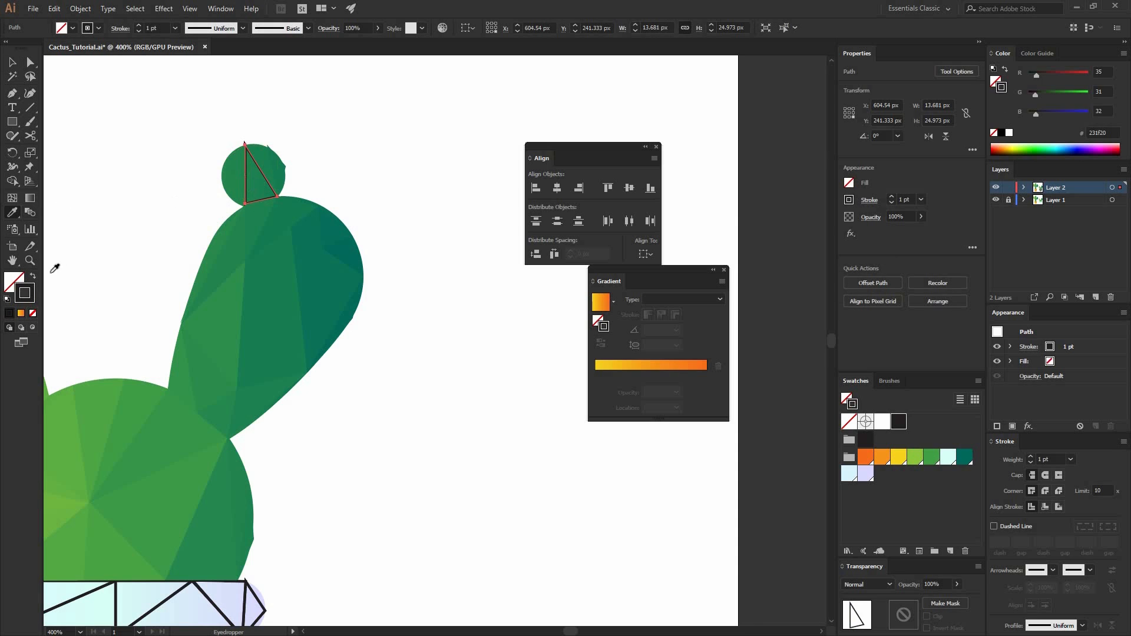
shift+click(257, 184)
click(33, 276)
key(v)
click(289, 430)
Fill the upper triangle in the left half of the pot's rim with the pale blue sampled beneath it, without a stroke
mouse_move(167, 493)
mouse_down()
mouse_move(305, 341)
mouse_move(351, 212)
mouse_up()
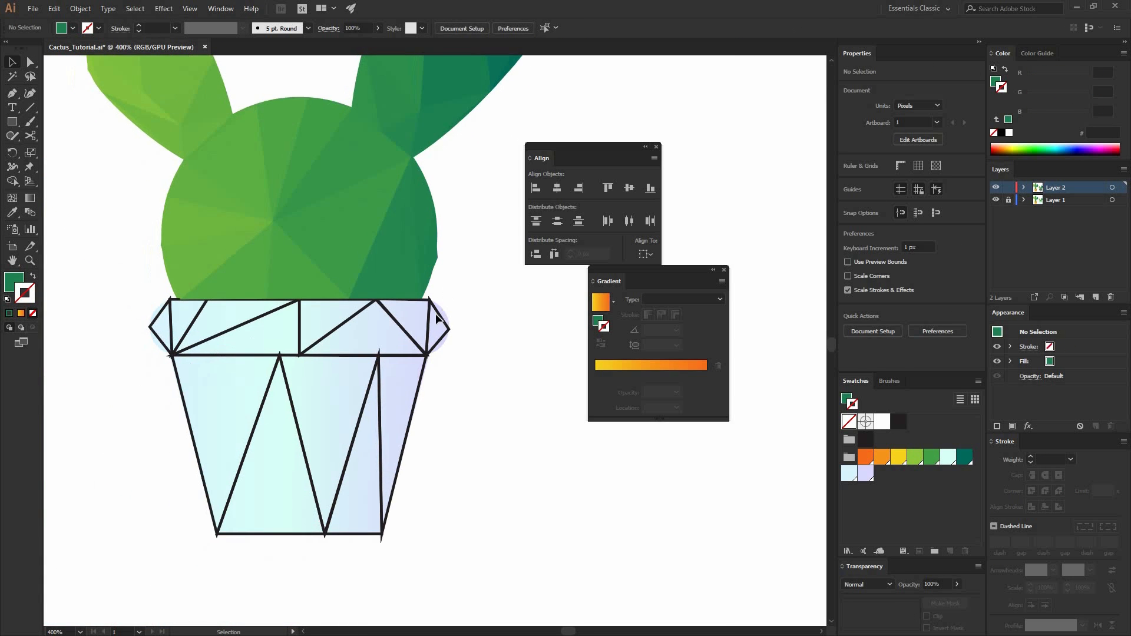
click(238, 326)
click(13, 212)
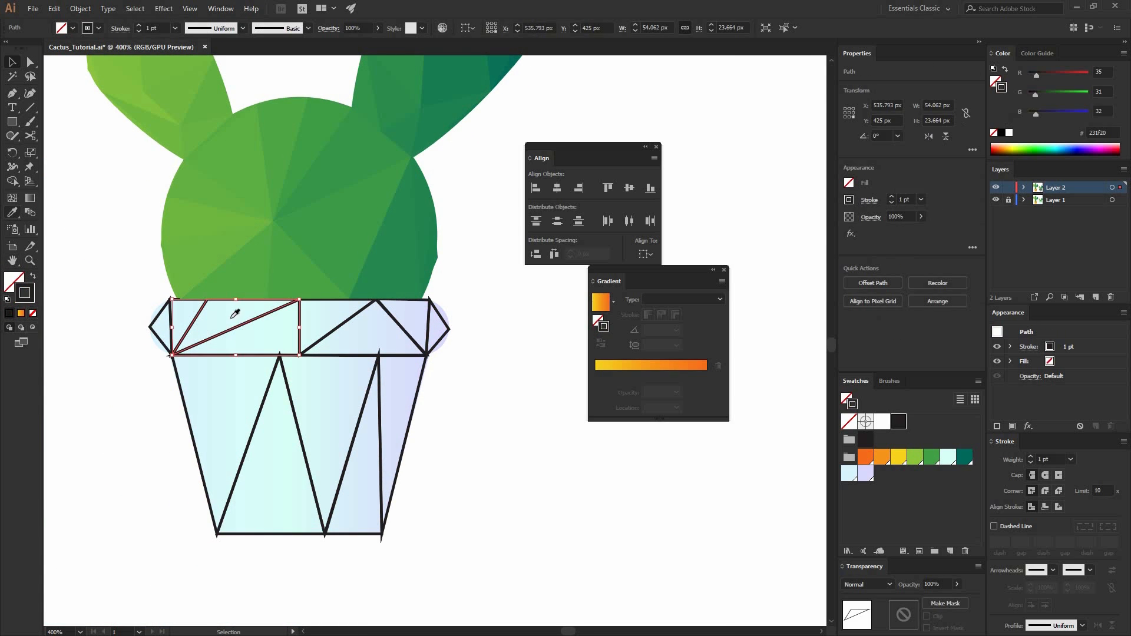
shift+click(212, 319)
click(33, 276)
key(v)
click(101, 295)
Fill the triangle at the left end of the pot's rim with the light blue sampled beneath it, without a stroke
click(170, 314)
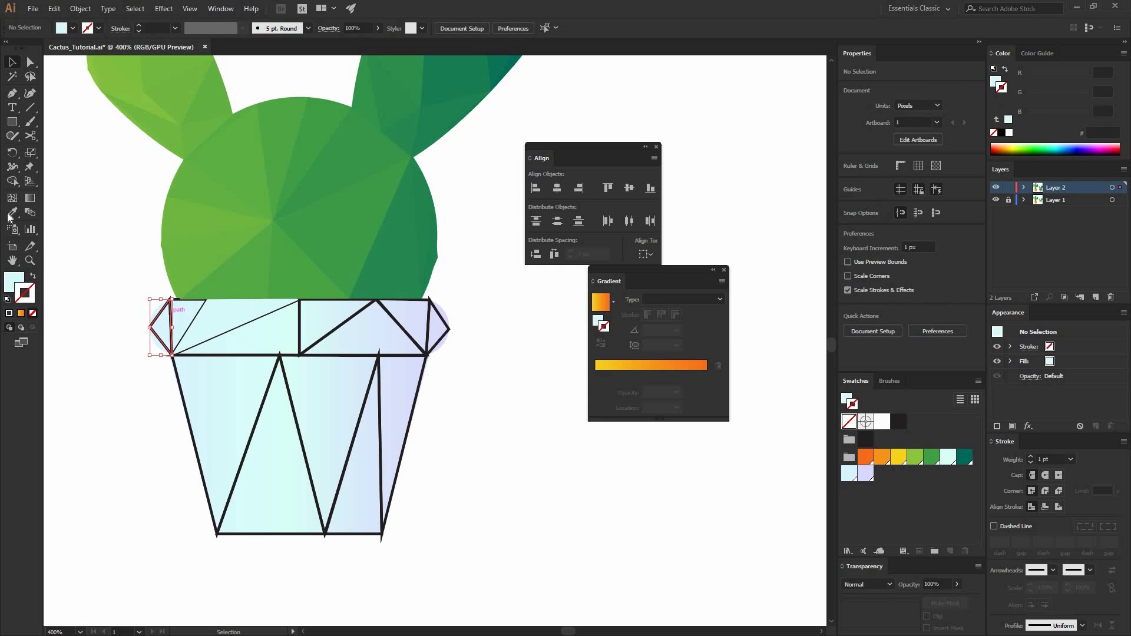
click(12, 212)
shift+click(162, 330)
key(shift+x)
key(v)
click(161, 302)
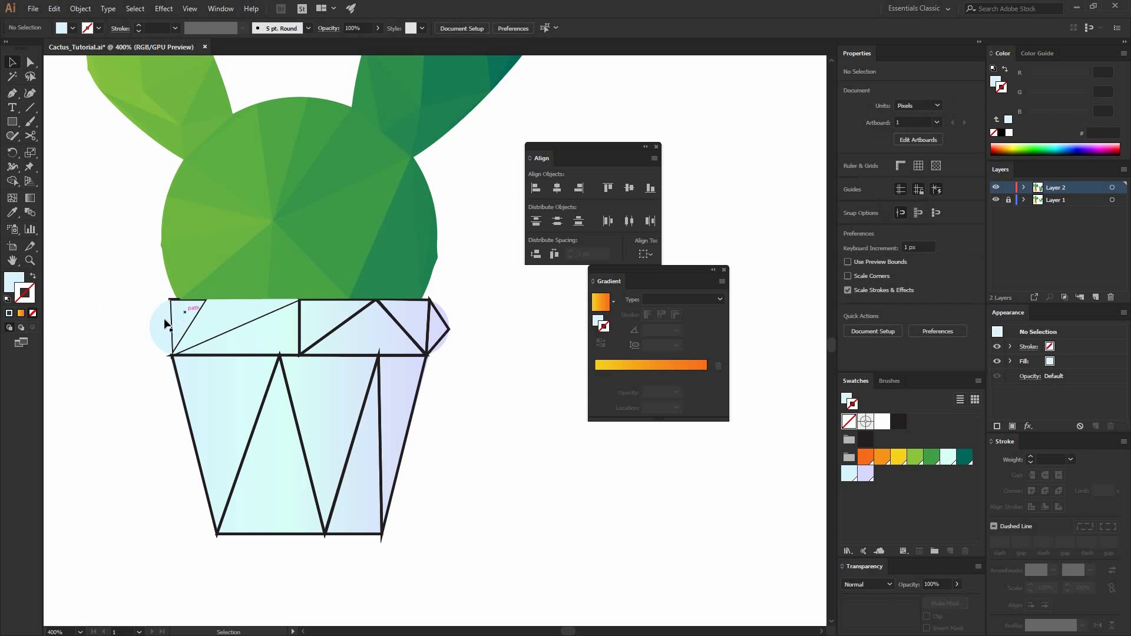
Fill the small triangle beside the rim's left end with a light blue sampled next to it, without a stroke
shift+click(164, 315)
shift+click(190, 327)
shift+click(162, 323)
click(13, 215)
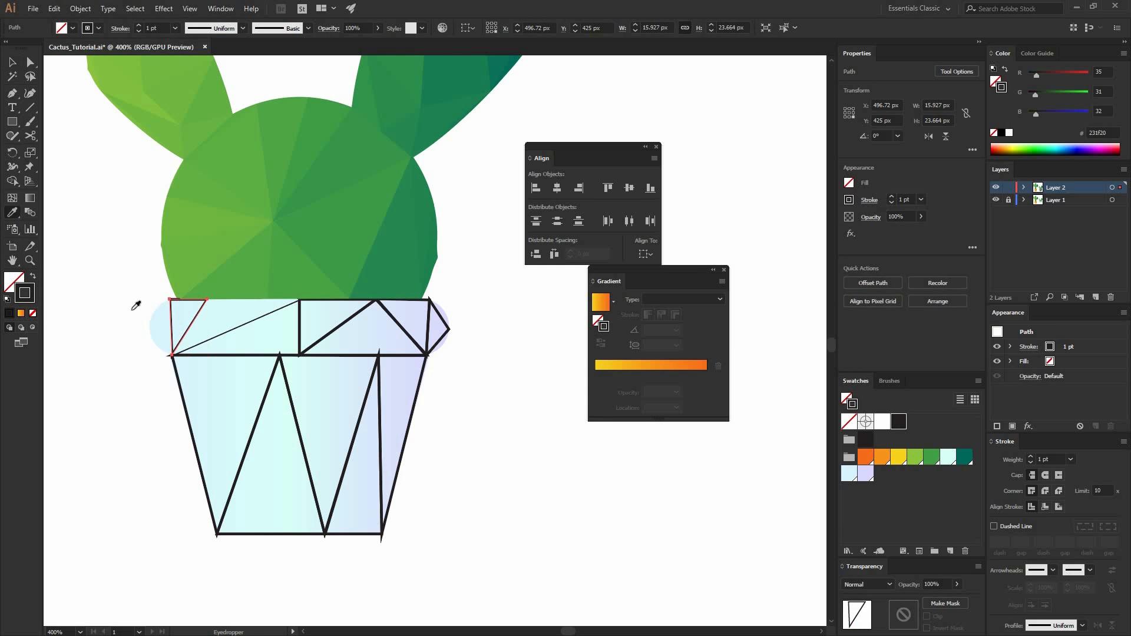
shift+click(165, 321)
click(33, 275)
key(v)
click(203, 391)
Fill the leftmost triangle of the pot's body with the pale blue sampled beneath it, without a stroke
click(182, 394)
click(13, 213)
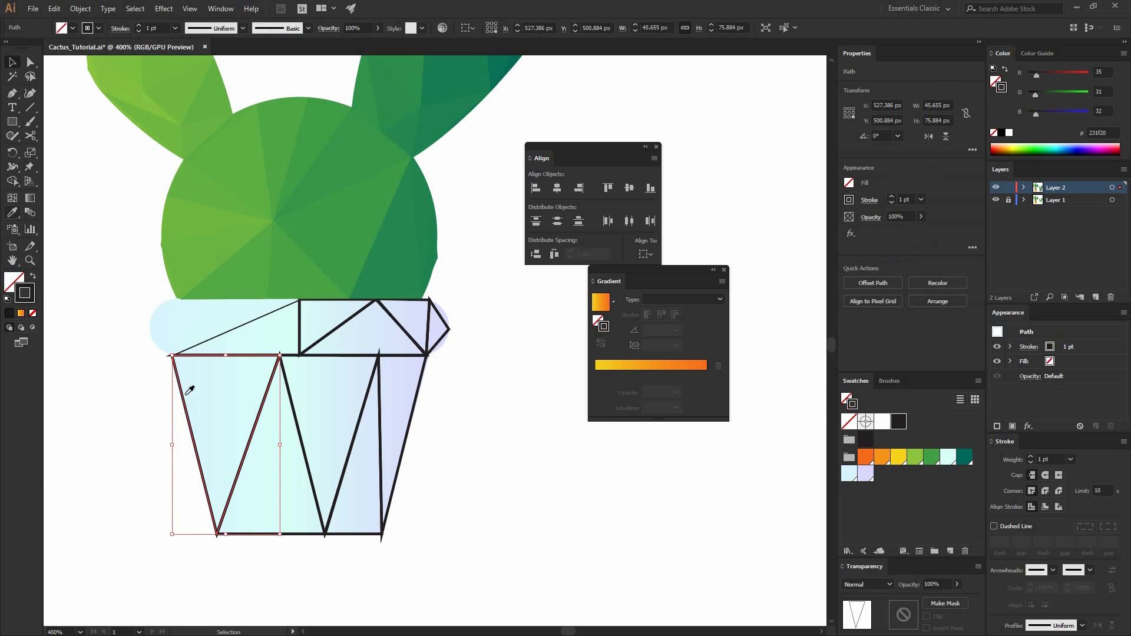
shift+click(195, 390)
click(33, 276)
key(v)
click(269, 493)
Fill the upright second triangle from the left on the pot's body with the pale mint sampled beneath it, without a stroke
click(236, 479)
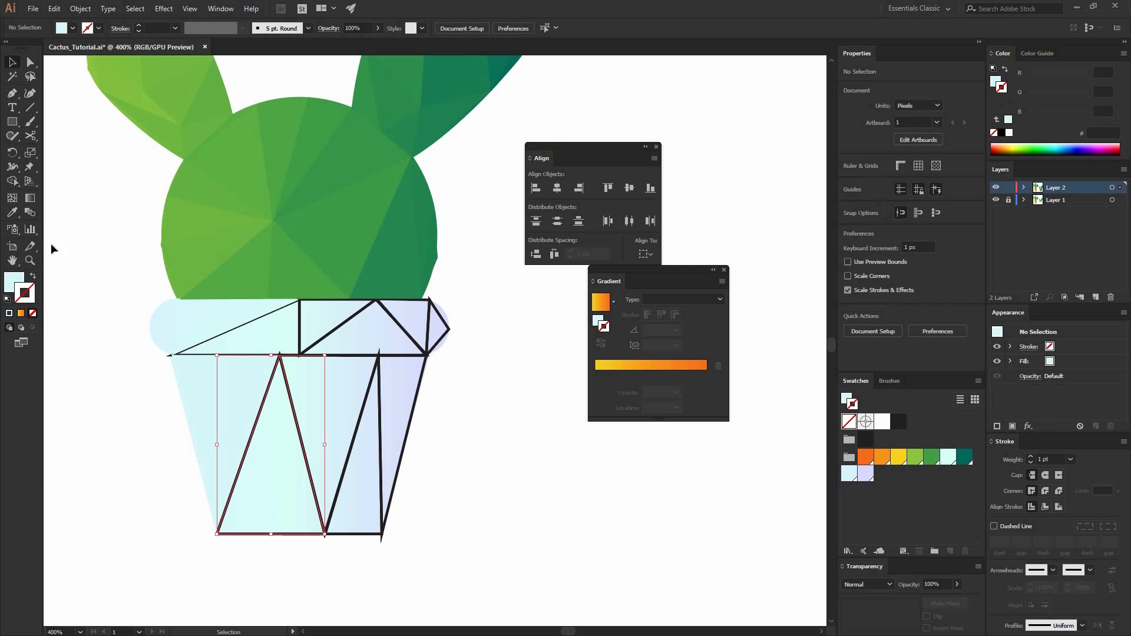
click(13, 213)
shift+click(247, 475)
click(33, 276)
key(v)
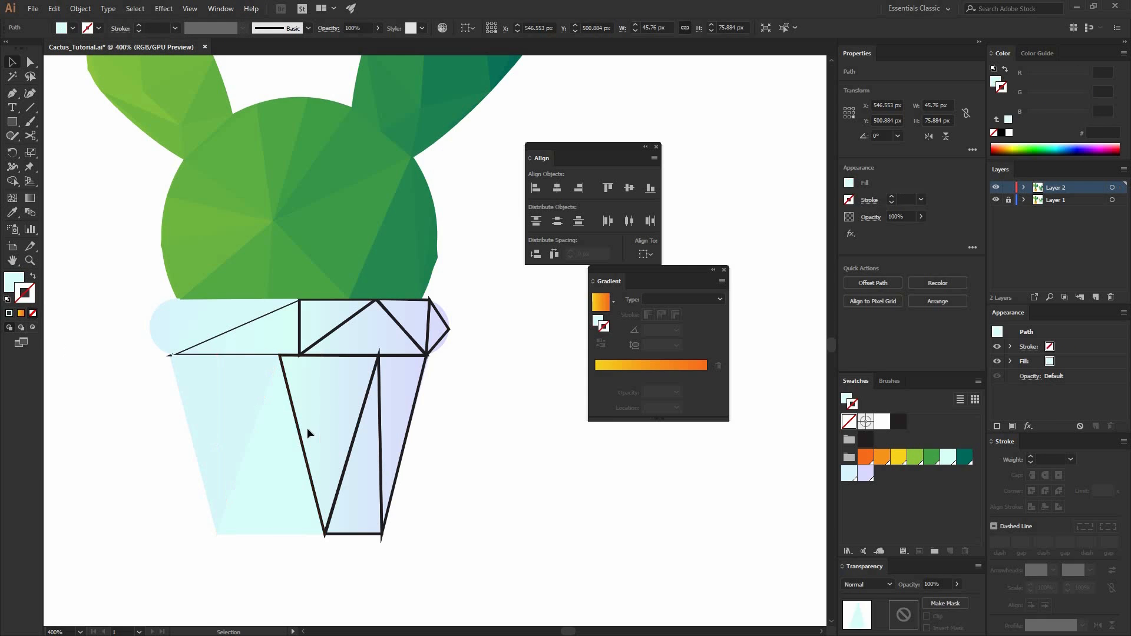
click(307, 429)
Fill the inverted third triangle of the pot's body with the sampled pale blue d9f2fa and no stroke
click(297, 426)
click(13, 214)
shift+click(336, 377)
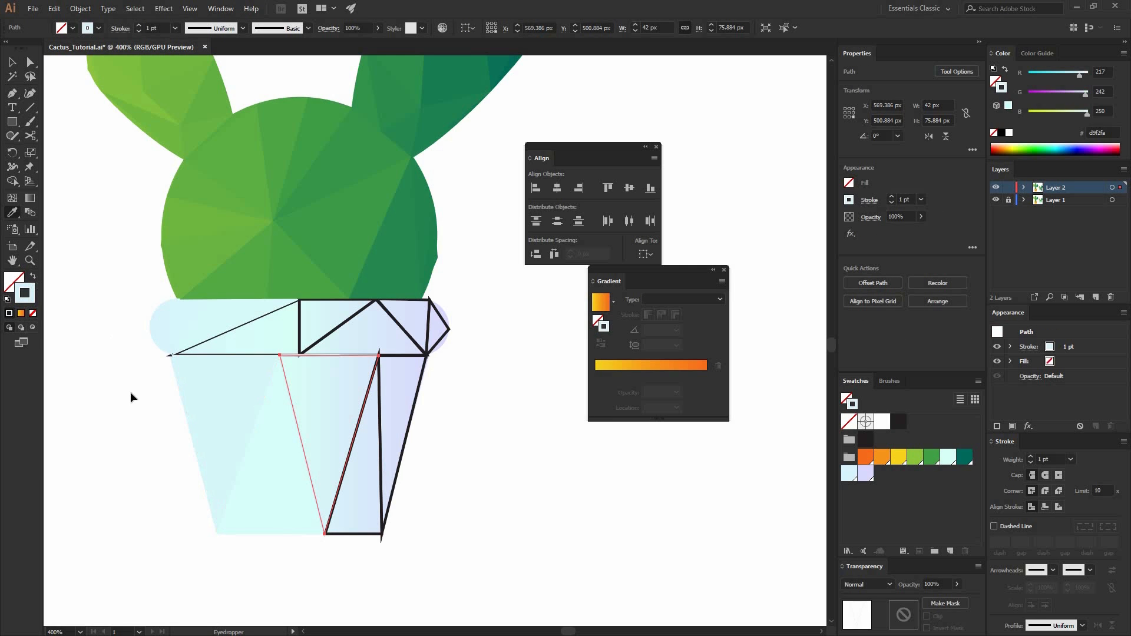
click(33, 276)
key(v)
click(356, 556)
Fill the two rightmost triangles of the pot's body with the pale blue and lavender sampled beneath them, without strokes
click(348, 452)
click(13, 214)
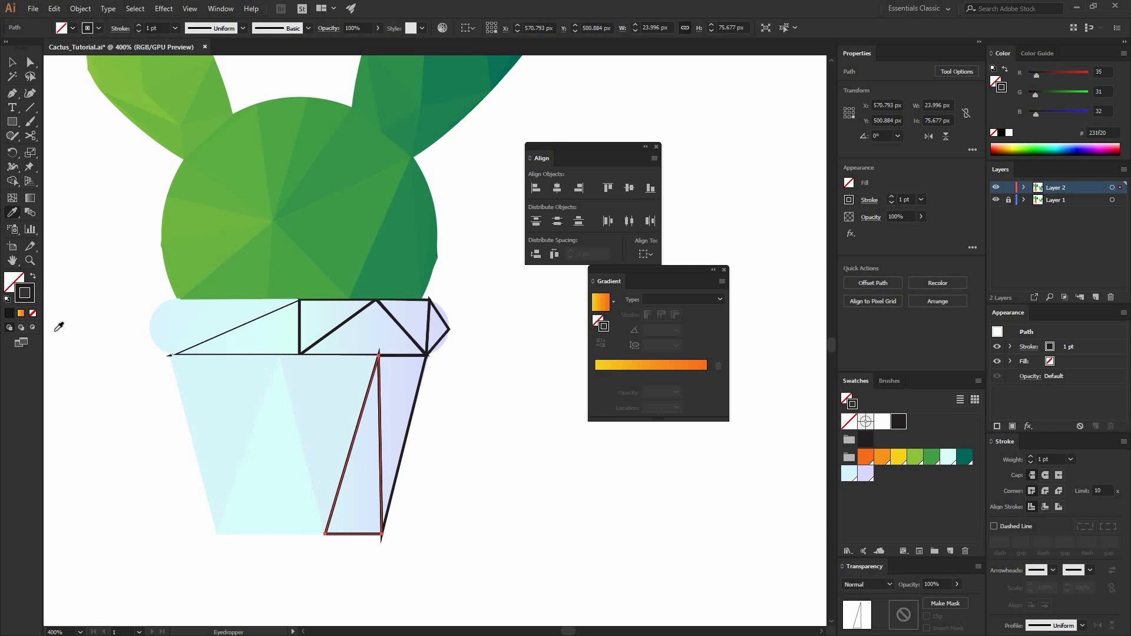
ctrl+click(425, 366)
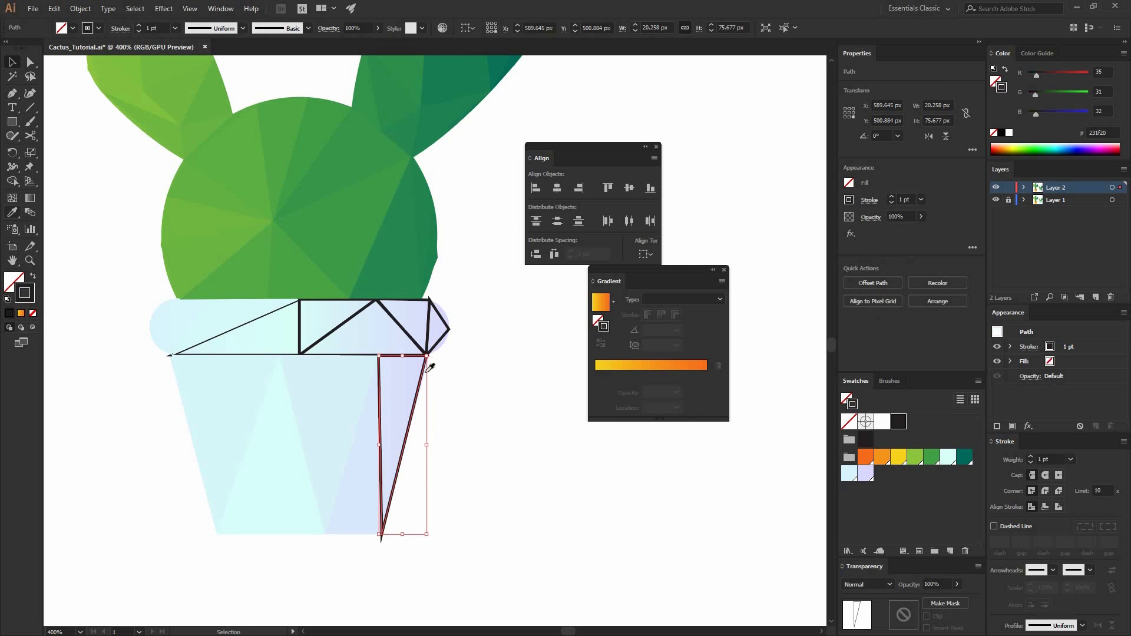
shift+click(409, 382)
click(32, 277)
key(v)
click(56, 361)
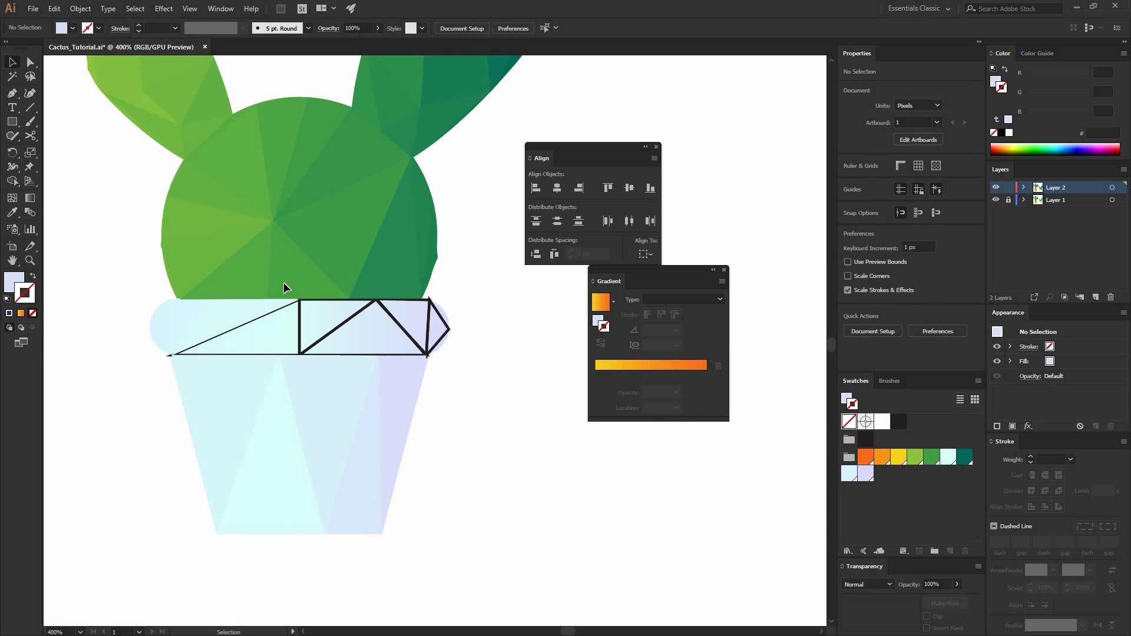
Fill the triangle at the right end of the pot's rim with the sampled lavender dadcfe and no stroke
ctrl+click(439, 328)
key(i)
click(31, 277)
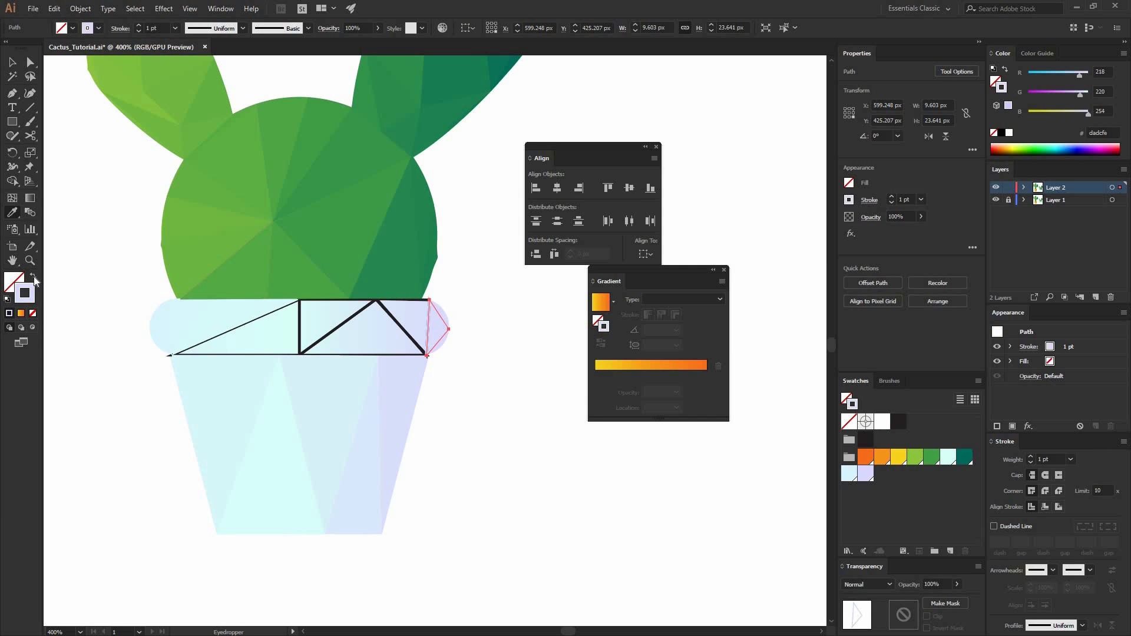
click(32, 276)
Fill the wide upright triangle in the rim's right half with the pale blue sampled beneath it, without a stroke
click(398, 323)
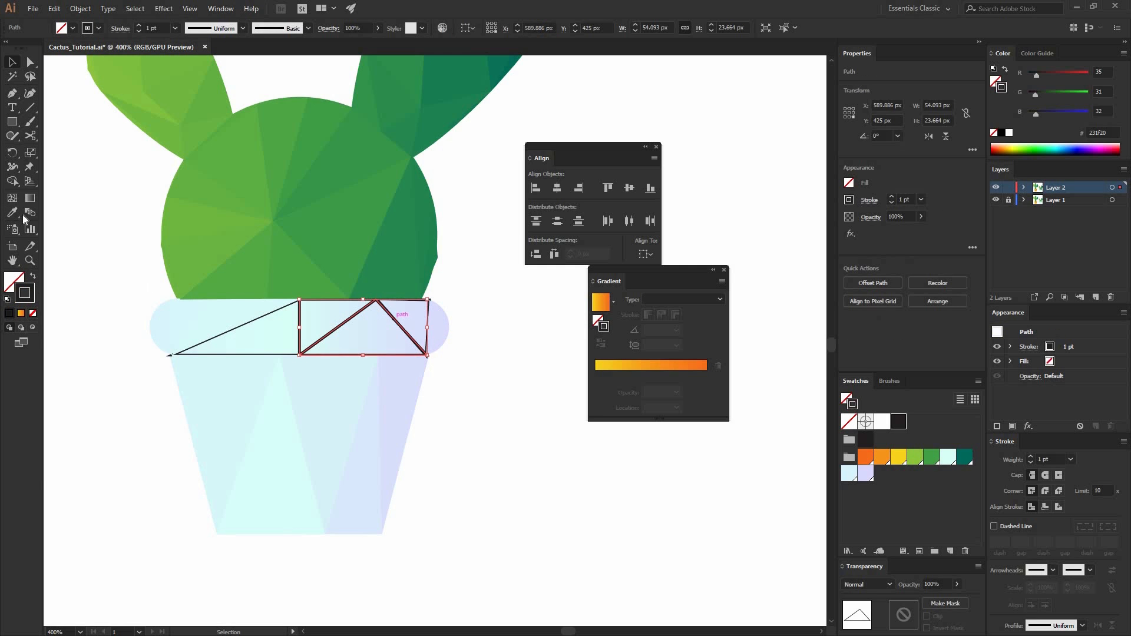
shift+click(367, 337)
click(32, 276)
ctrl+click(109, 297)
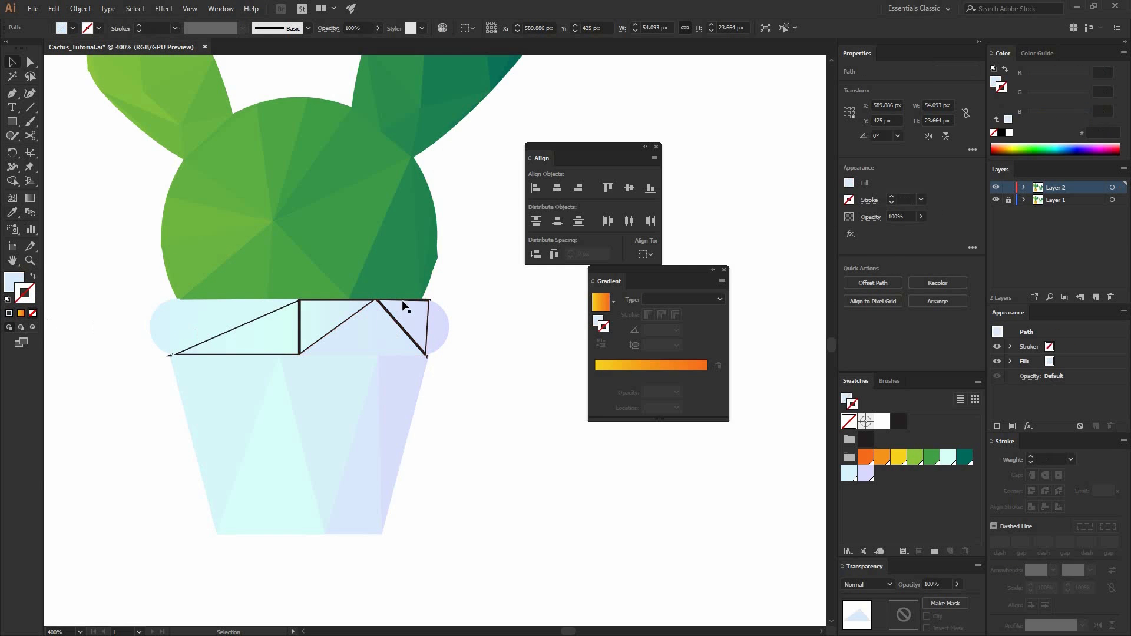
Fill the rim's upper right triangle, beside the rounded right end, with the lavender sampled beneath it, without a stroke
click(12, 217)
click(405, 310)
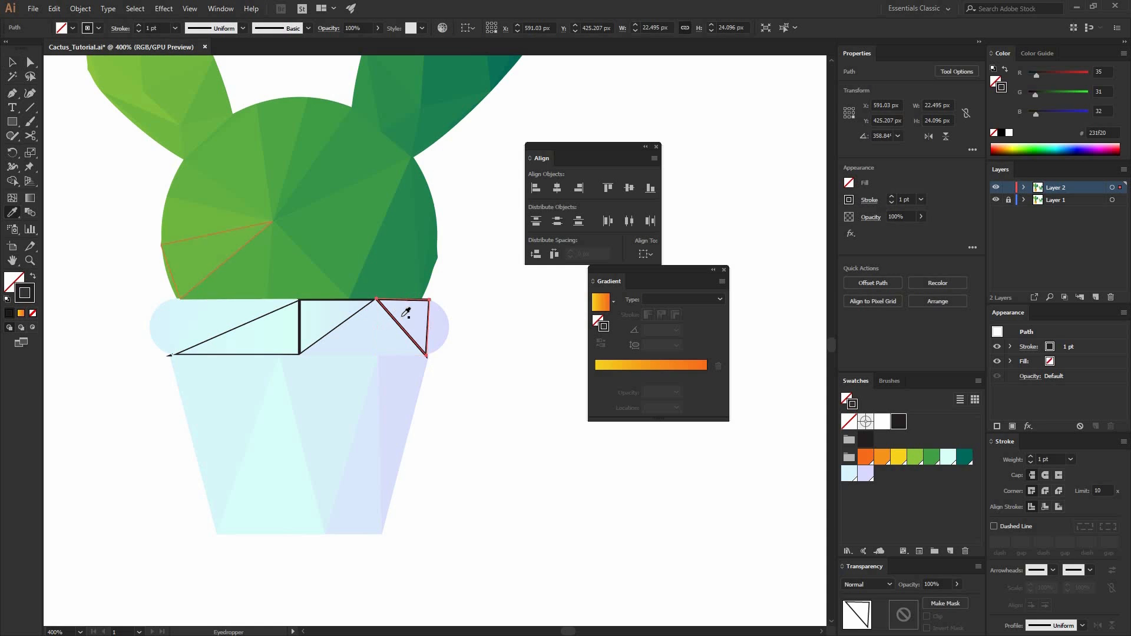
click(33, 277)
click(12, 63)
click(118, 176)
Fill the triangle just right of the rim's centre line with the pale mint sampled beneath it, without a stroke
click(300, 322)
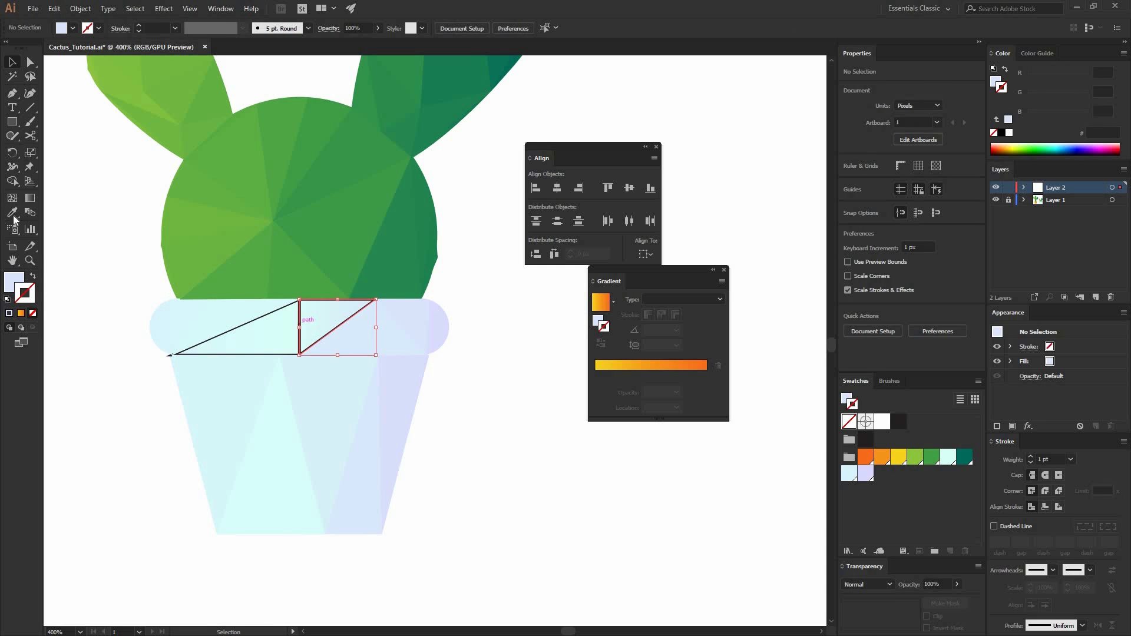
click(13, 214)
click(303, 315)
click(32, 278)
key(v)
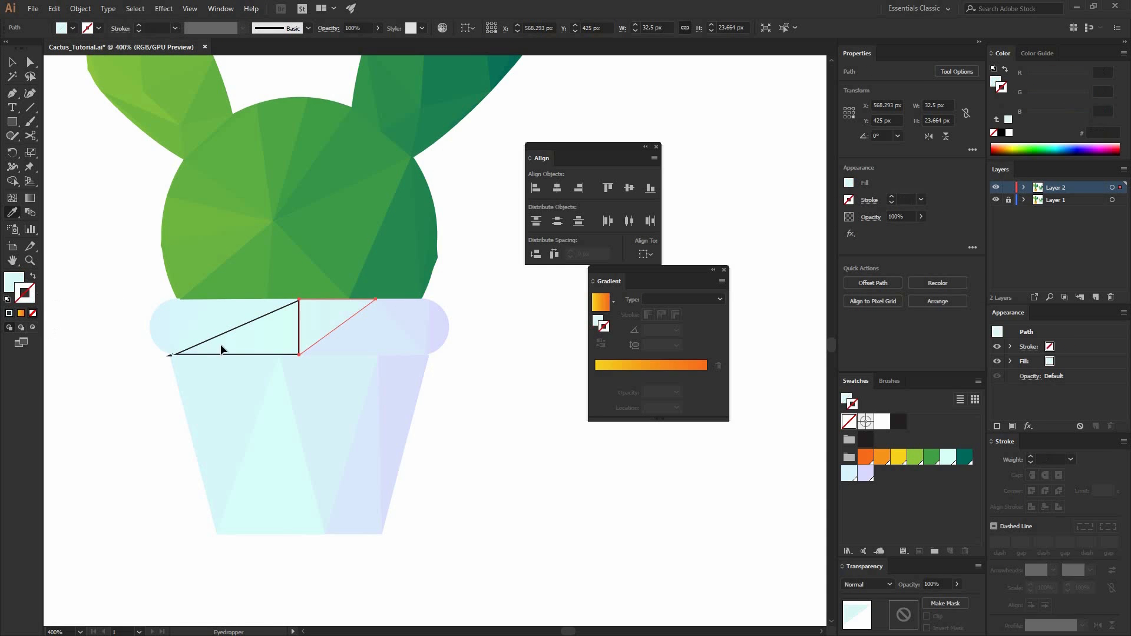
click(220, 344)
Fill the rim triangle just left of the centre line with the pale mint sampled beneath it, without a stroke
click(211, 337)
click(12, 215)
click(265, 329)
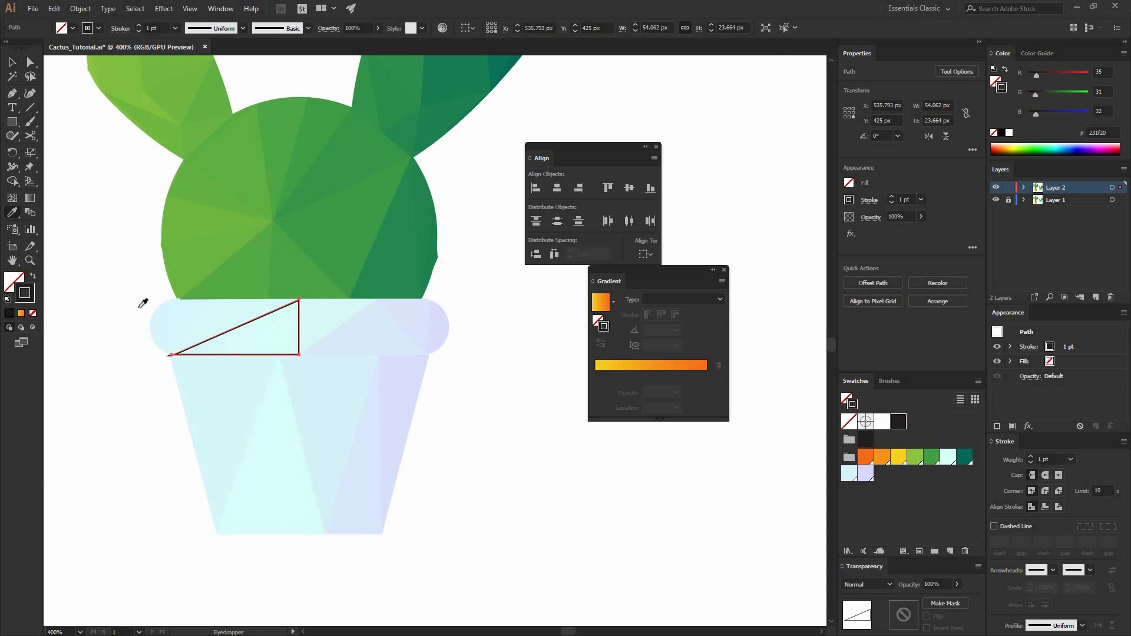
click(32, 276)
key(v)
key(ctrl+shift+a)
drag(190, 290, 291, 344)
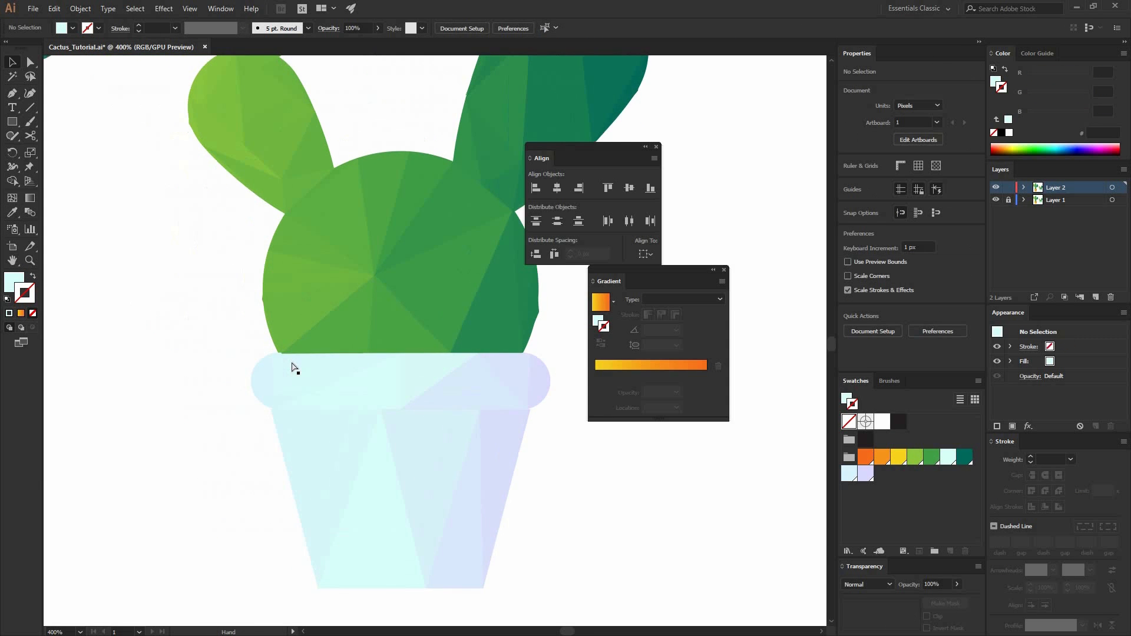
Hide Layer 1 with the original gradient artwork so that only the traced triangles on Layer 2 are displayed
key(ctrl+minus)
key(ctrl+minus)
key(ctrl+minus)
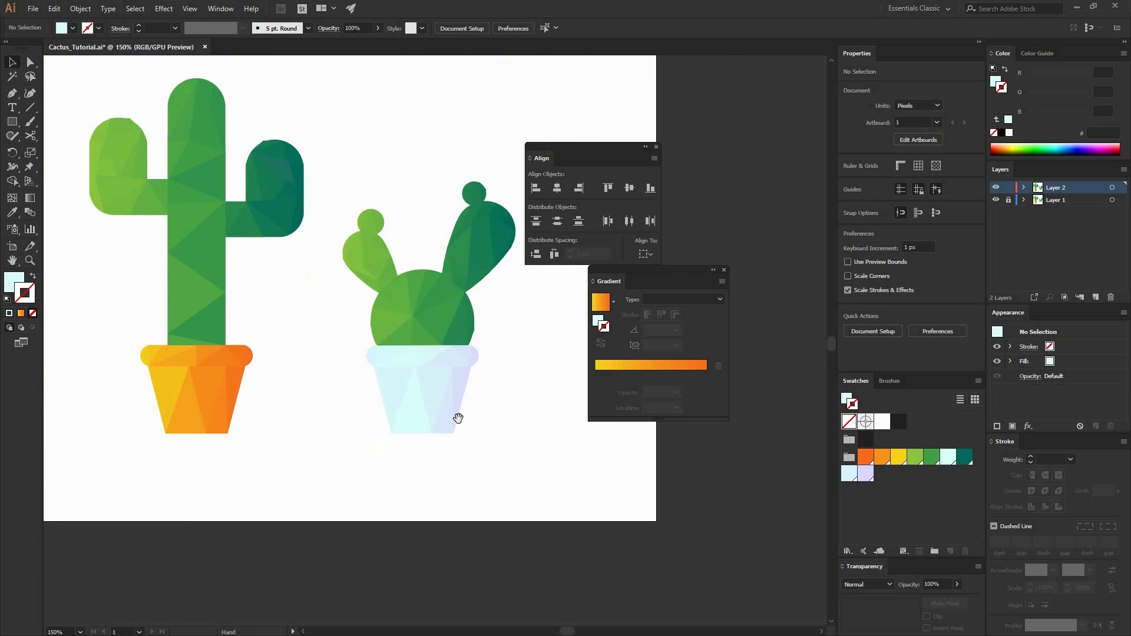
drag(459, 418, 532, 446)
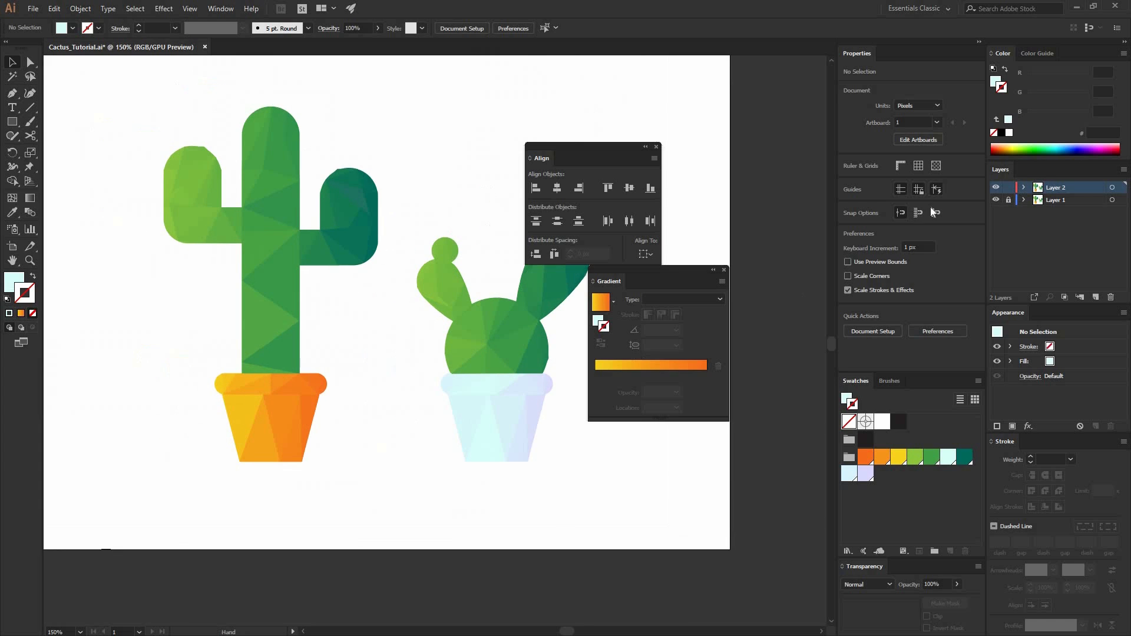
click(996, 200)
Close the gap in the small cactus's round body by snapping the large right triangle's inner corner to the shared centre point
drag(464, 357, 394, 378)
key(ctrl+plus)
key(ctrl+plus)
key(ctrl+plus)
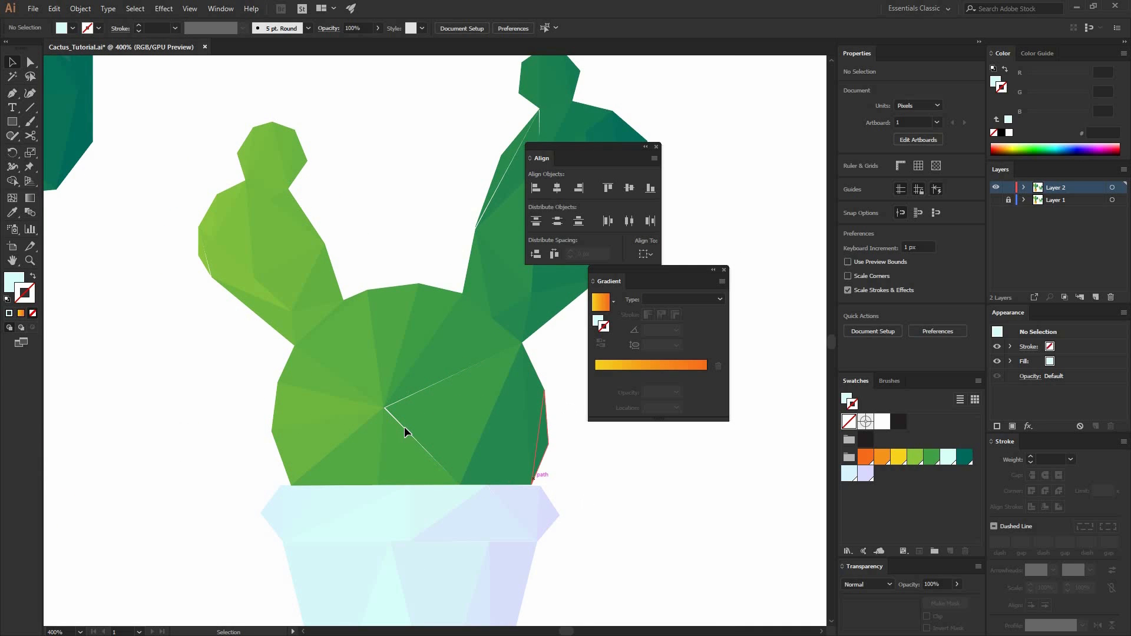
key(a)
click(408, 411)
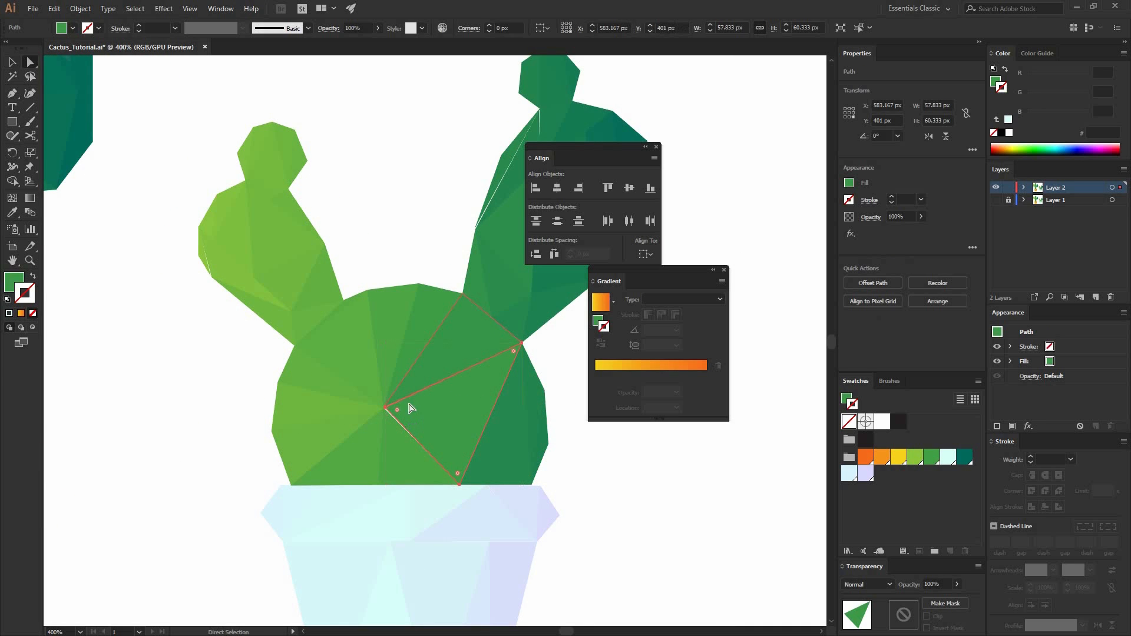
mouse_move(386, 408)
mouse_down()
mouse_move(412, 411)
mouse_move(384, 407)
mouse_up()
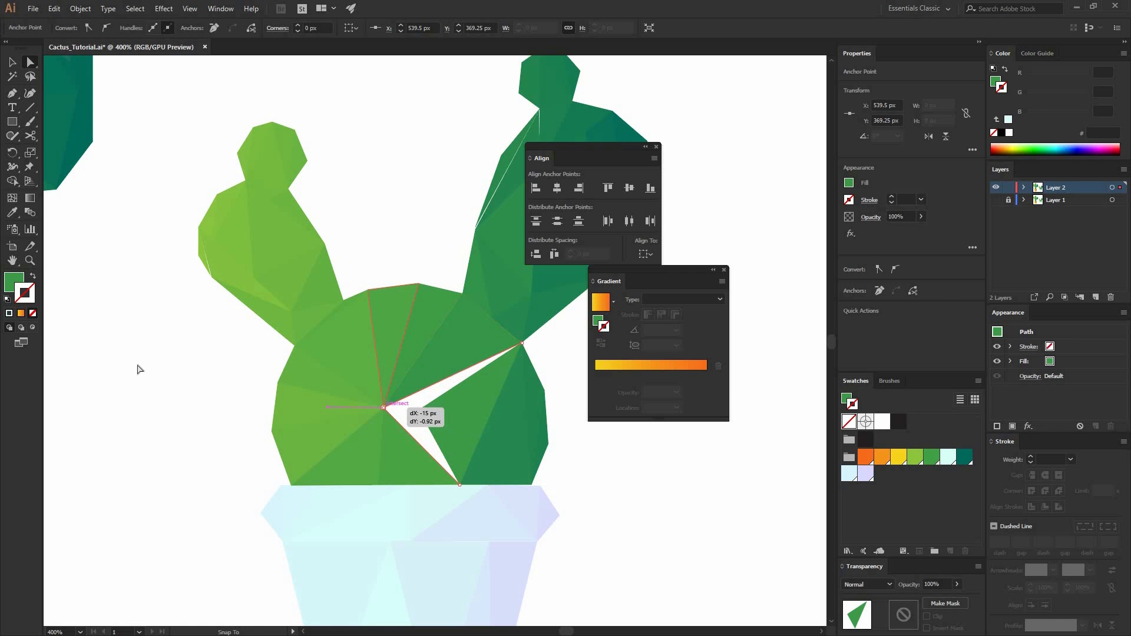
click(163, 371)
Close the sliver at the lower right edge of the small cactus's right arm by snapping the triangle's bottom corner to its neighbour's
drag(454, 252, 371, 336)
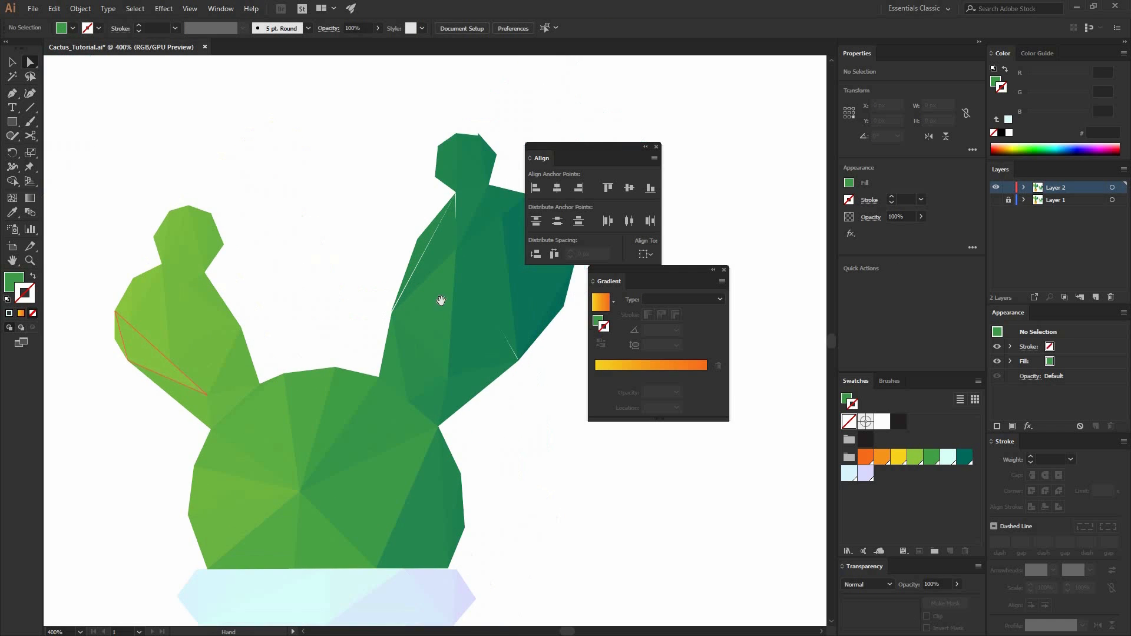
drag(441, 301, 420, 331)
key(ctrl+plus)
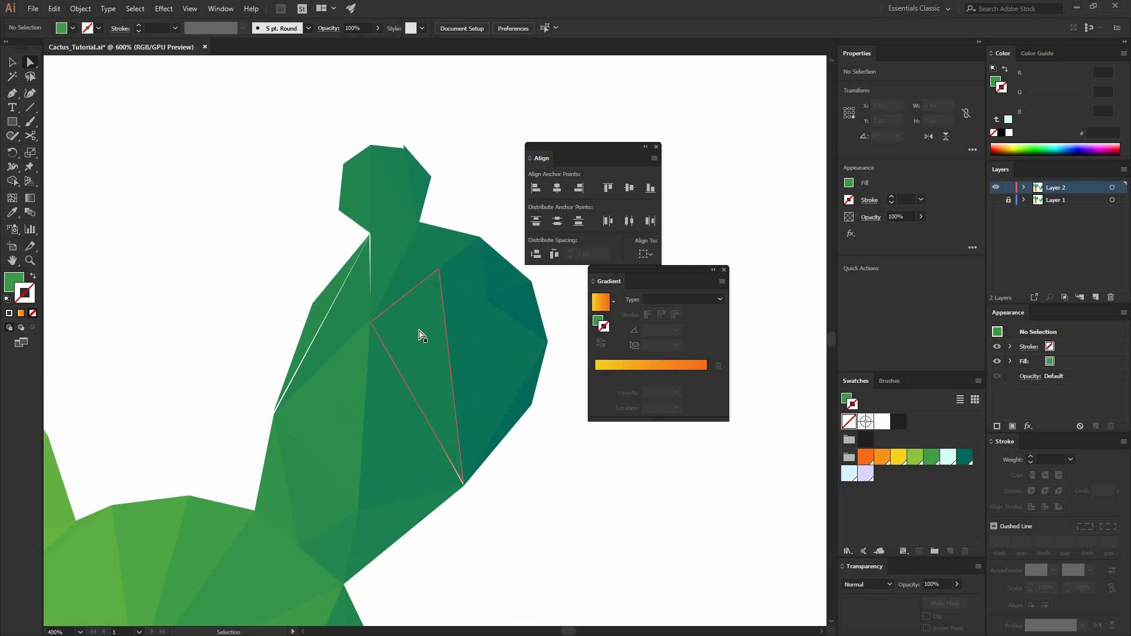
scroll(421, 335, up, 1)
mouse_move(463, 501)
mouse_down()
mouse_move(436, 444)
mouse_move(449, 471)
mouse_move(443, 394)
mouse_move(469, 496)
mouse_move(455, 500)
mouse_up()
click(449, 474)
key(ctrl+shift+a)
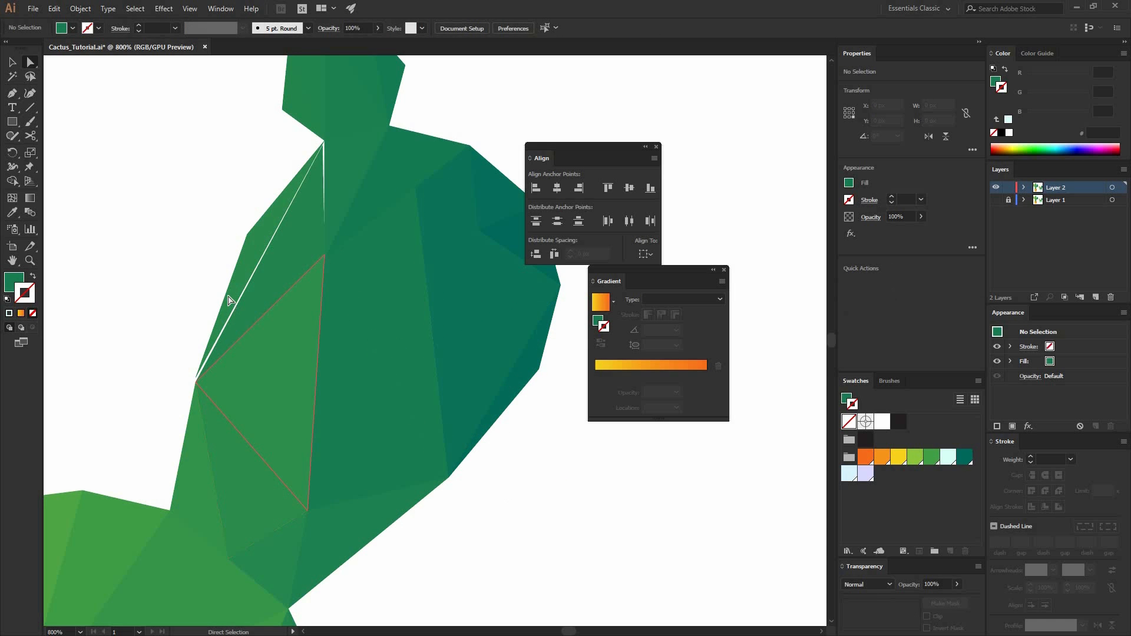
Close the gaps along the right arm's left edge by snapping the adjoining triangles' lower and upper corners to the neighbouring corners
click(204, 358)
drag(196, 378, 197, 386)
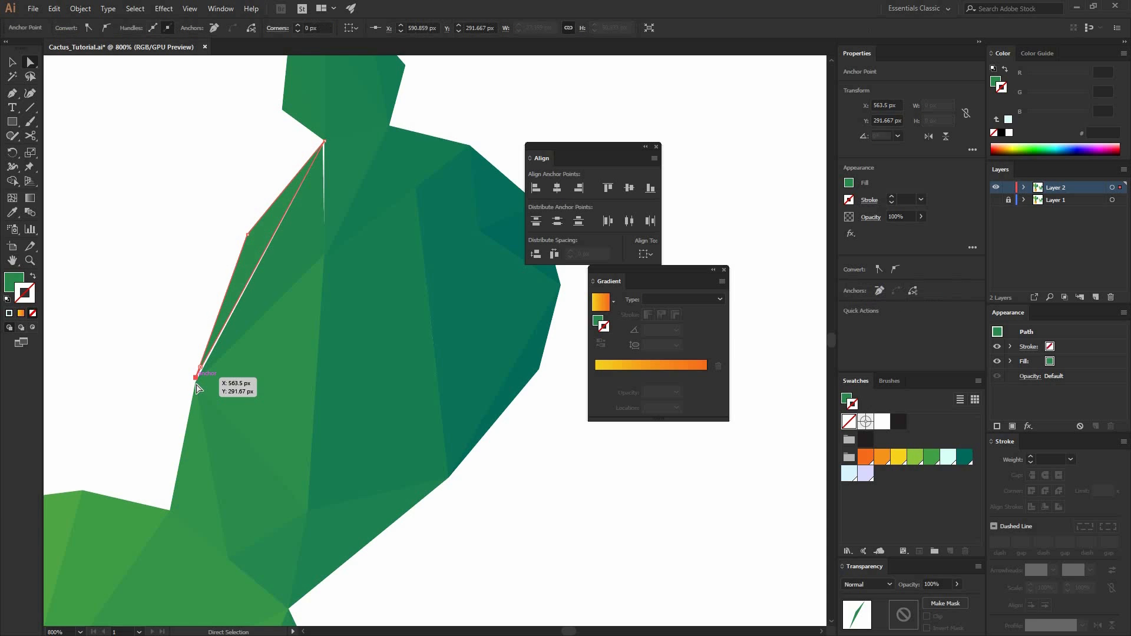
drag(323, 149, 346, 152)
click(323, 143)
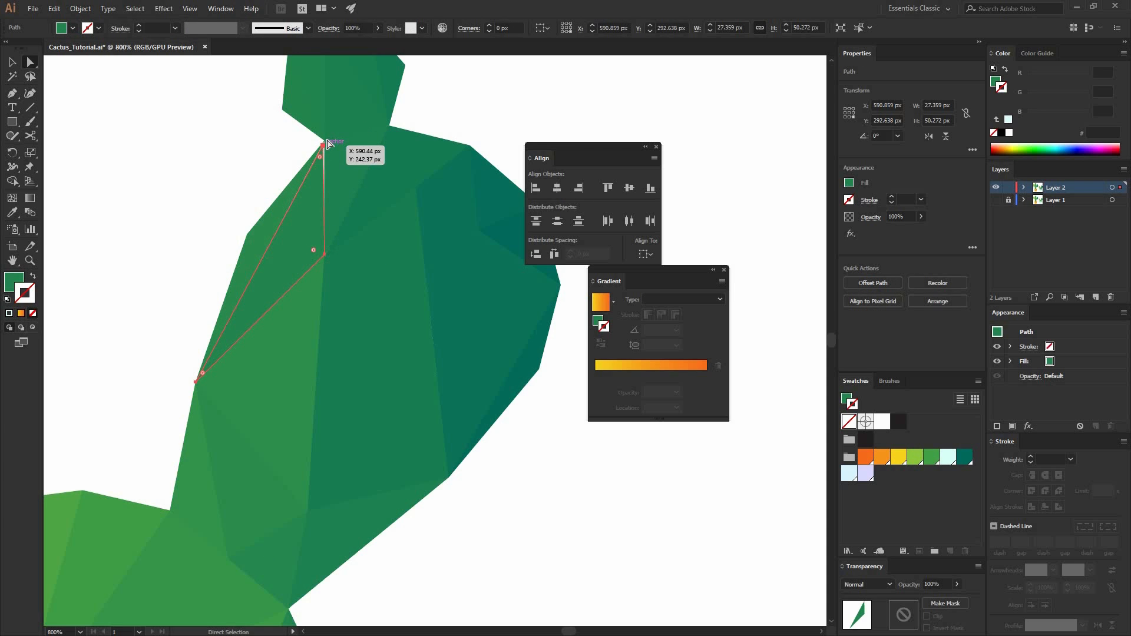
click(90, 291)
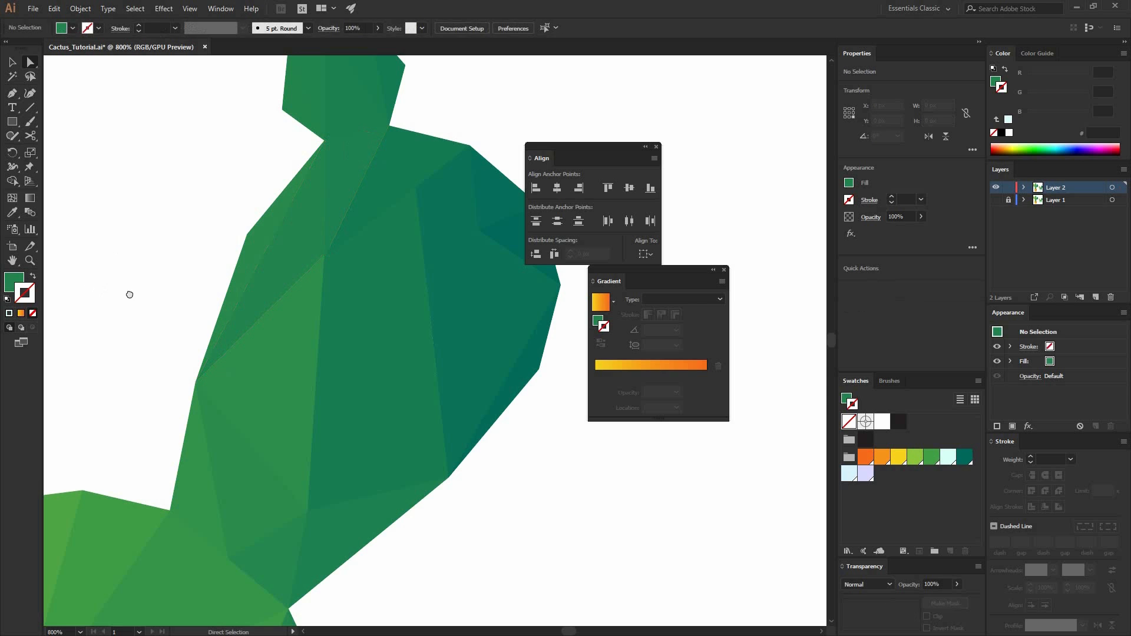
Close the gap at the outer edge of the small cactus's left arm by moving the thin edge triangle's corner onto its neighbour's
drag(129, 292, 483, 328)
drag(253, 342, 601, 318)
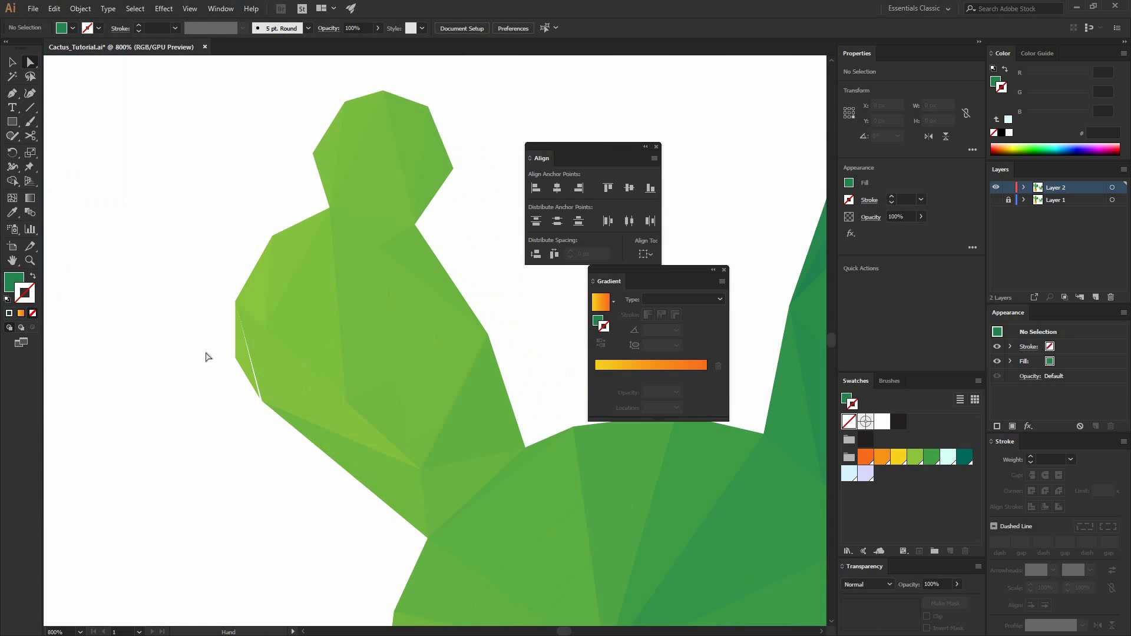
click(232, 379)
drag(234, 383, 172, 169)
click(183, 419)
Examine both potted cacti up close and as a whole for remaining gaps between the triangles
drag(359, 330, 284, 202)
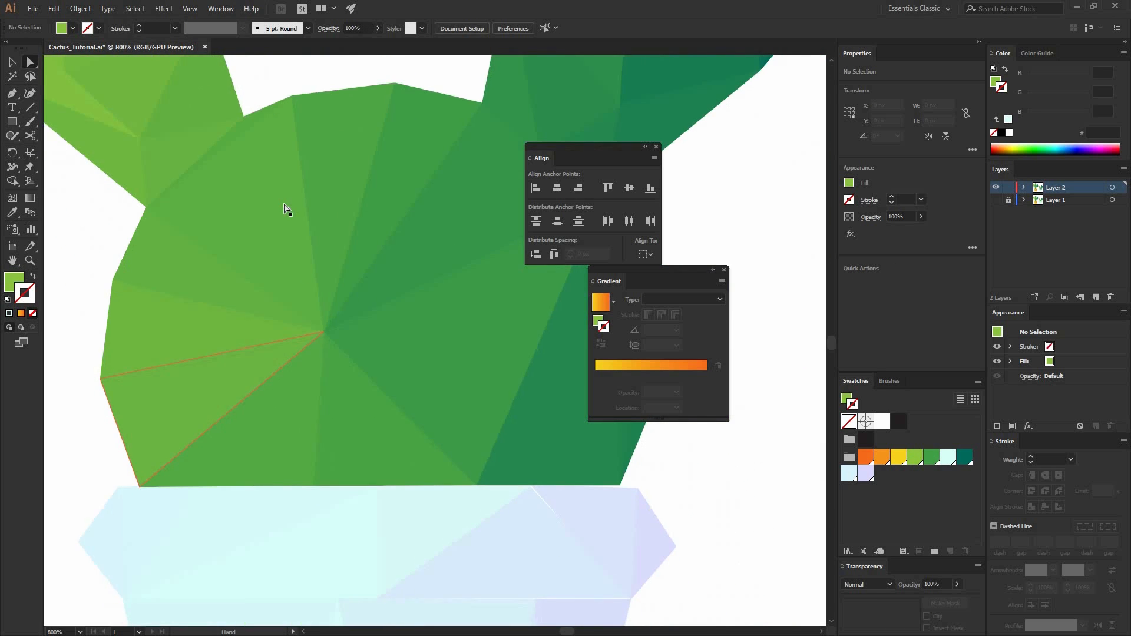
drag(314, 273, 284, 202)
key(ctrl+minus)
key(ctrl+minus)
key(ctrl+minus)
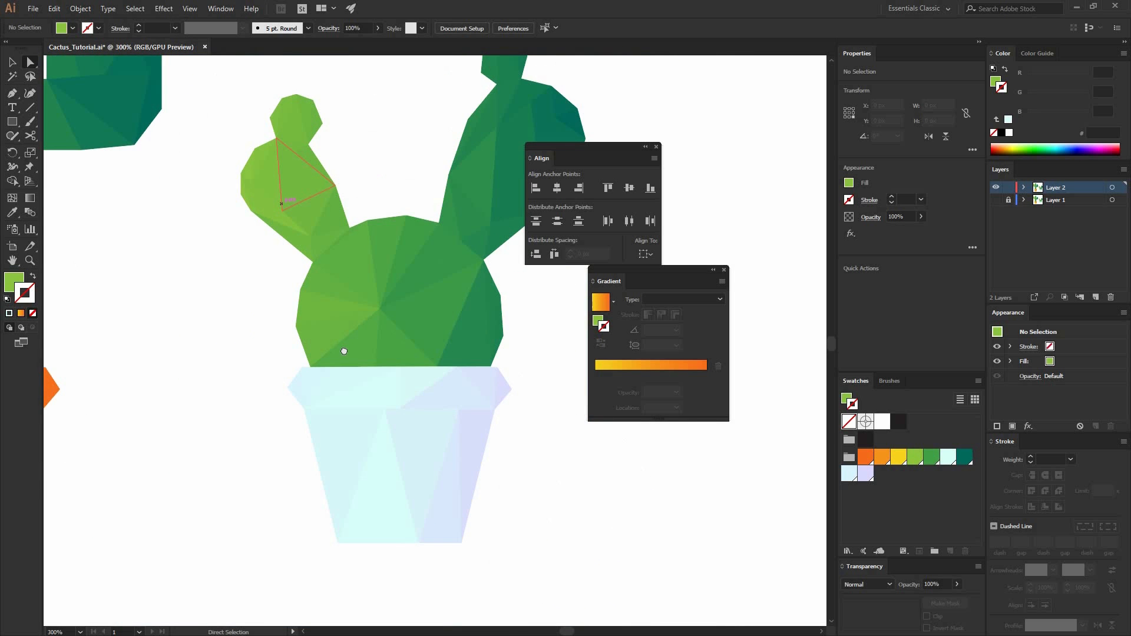
drag(334, 423, 455, 530)
drag(335, 418, 441, 506)
drag(374, 427, 455, 492)
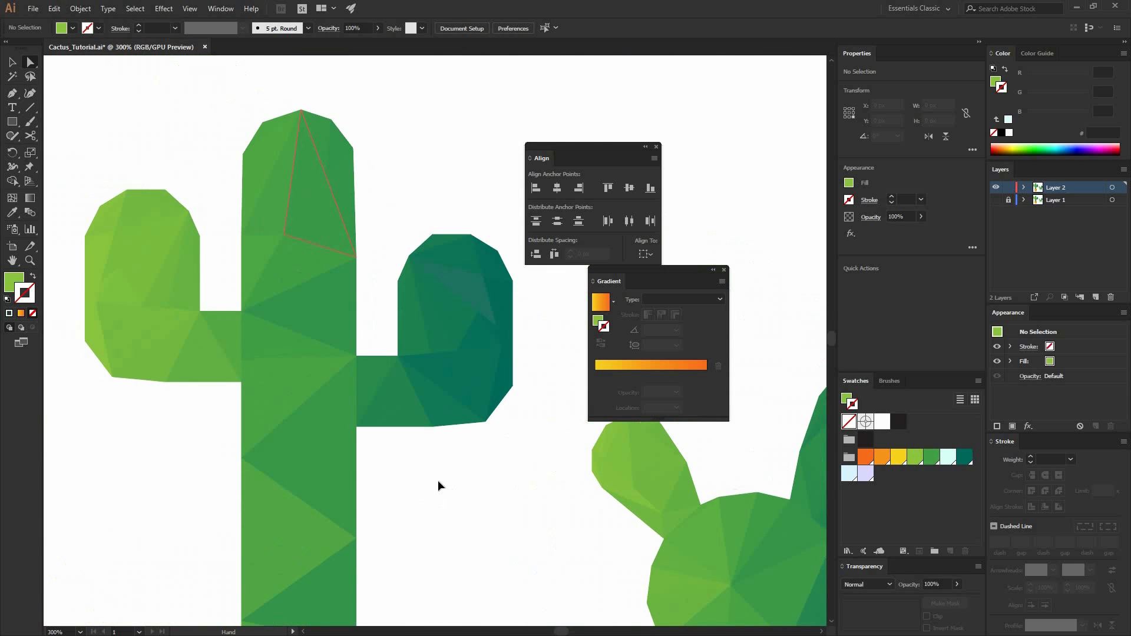
key(v)
scroll(433, 478, down, 4)
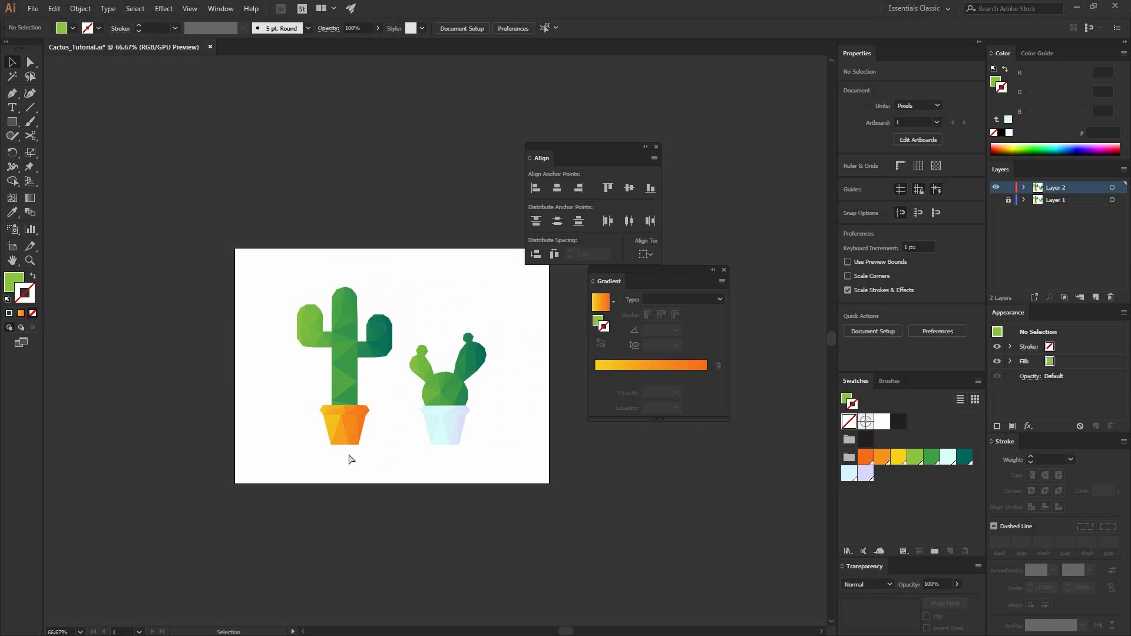
scroll(348, 453, up, 2)
scroll(348, 307, down, 3)
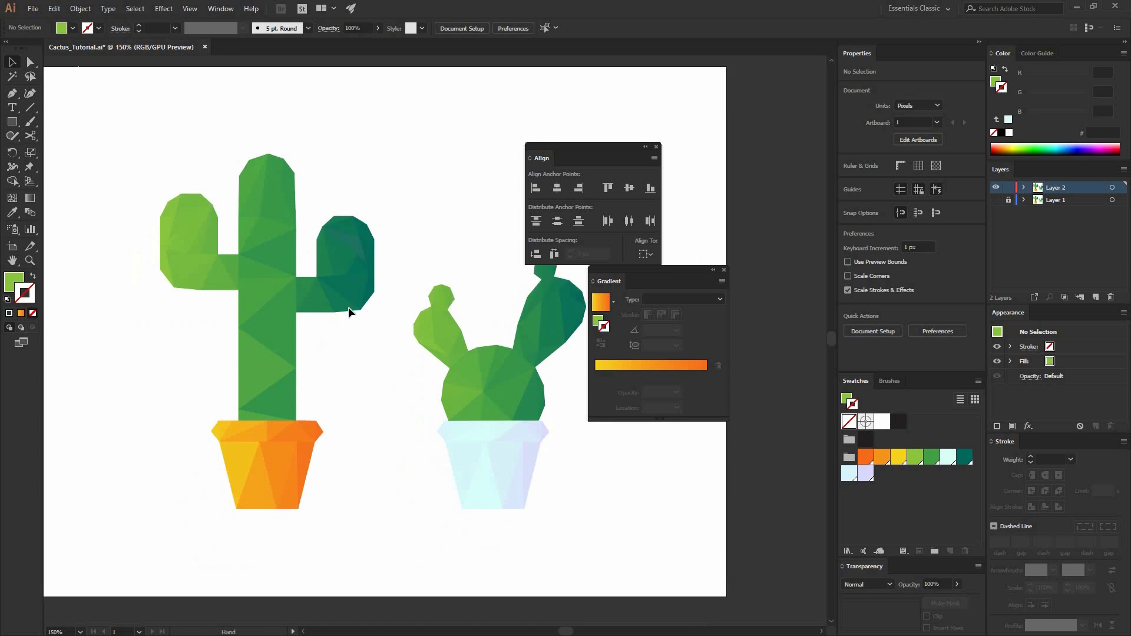